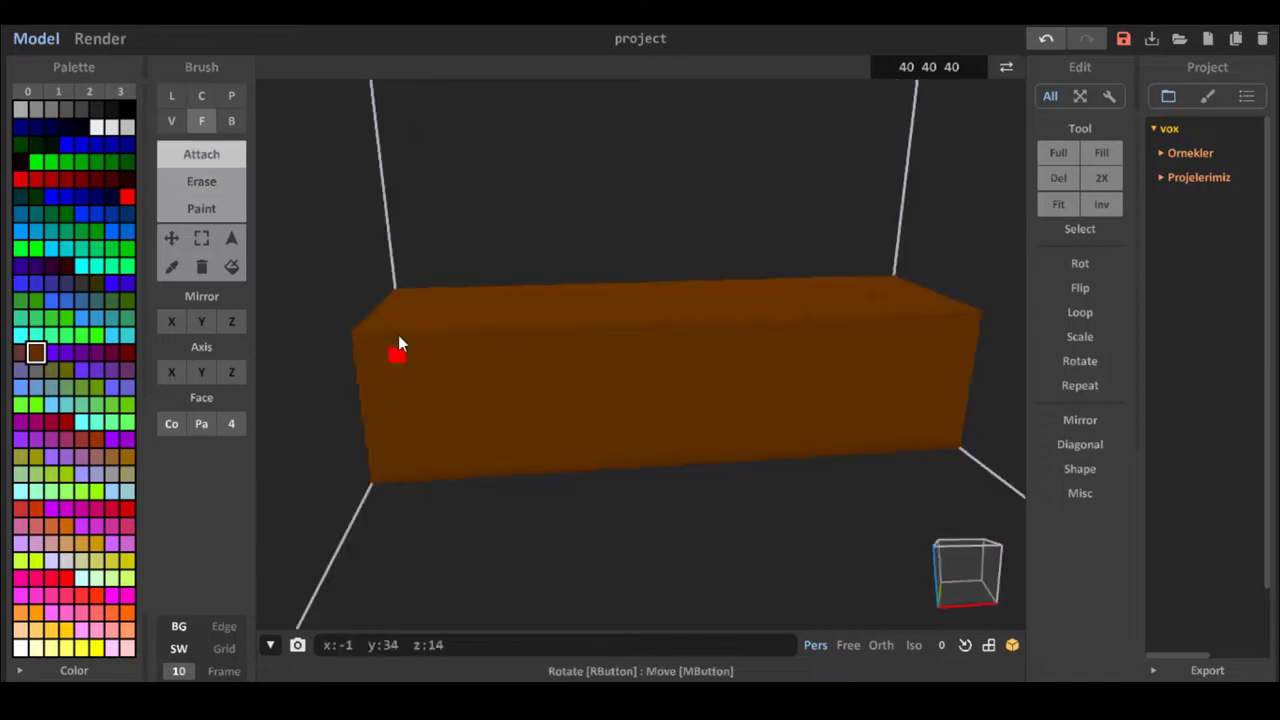
Shape the brown block's long edges into steps with the Box brush, using Attach along the X axis.
{"action": "left_click", "coordinate": [1080, 361]}
{"action": "left_click", "coordinate": [231, 238]}
{"action": "left_click", "coordinate": [201, 154]}
{"action": "left_click", "coordinate": [231, 120]}
{"action": "left_click", "coordinate": [171, 371]}
{"action": "left_click", "coordinate": [522, 396]}
{"action": "left_click", "coordinate": [536, 394]}
{"action": "left_click", "coordinate": [510, 376]}
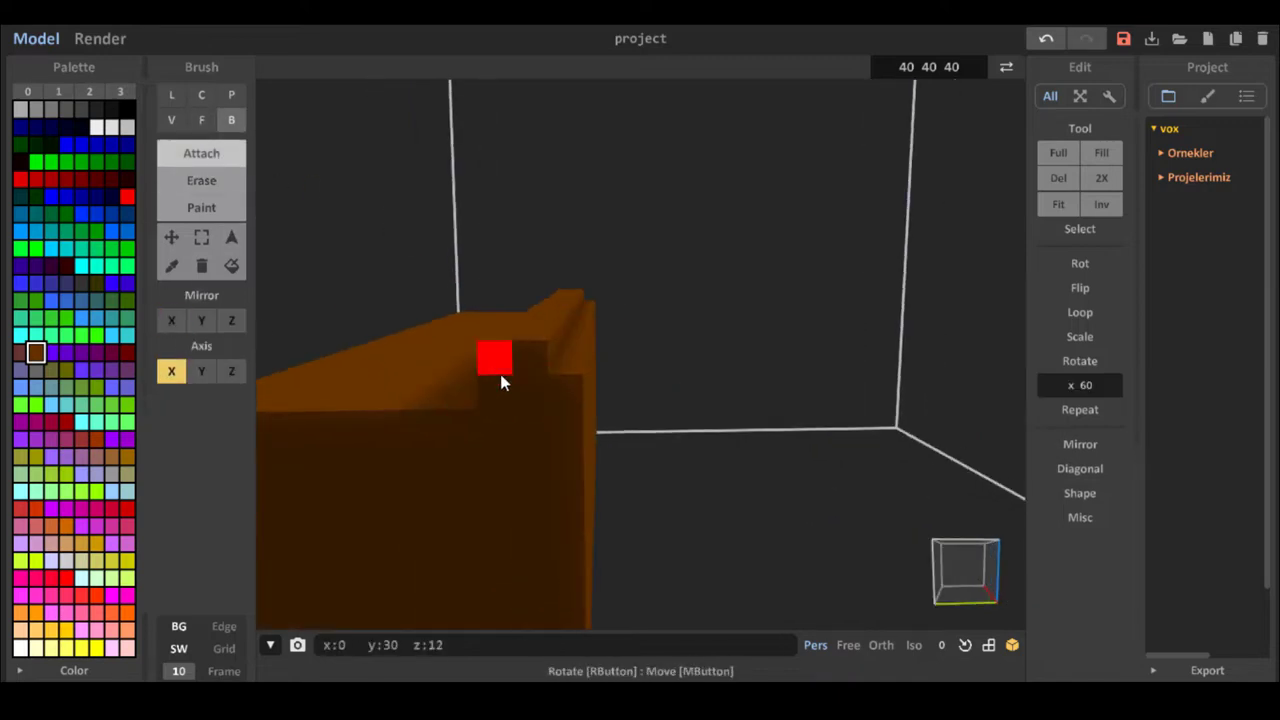
{"action": "left_click", "coordinate": [510, 380]}
{"action": "mouse_move", "coordinate": [500, 374]}
{"action": "right_mouse_down"}
{"action": "mouse_move", "coordinate": [514, 396]}
{"action": "mouse_move", "coordinate": [494, 346]}
{"action": "mouse_move", "coordinate": [556, 294]}
{"action": "mouse_move", "coordinate": [440, 270]}
{"action": "right_mouse_up"}
{"action": "left_click", "coordinate": [568, 295]}
{"action": "left_click", "coordinate": [540, 297]}
{"action": "scroll", "coordinate": [440, 270], "scroll_direction": "down", "scroll_amount": 4}
Duplicate the stepped block in the World editor and place the copy end to end along the X axis.
{"action": "left_click", "coordinate": [201, 120]}
{"action": "mouse_move", "coordinate": [290, 200]}
{"action": "right_mouse_down"}
{"action": "mouse_move", "coordinate": [304, 298]}
{"action": "mouse_move", "coordinate": [484, 340]}
{"action": "mouse_move", "coordinate": [490, 364]}
{"action": "right_mouse_up"}
{"action": "key", "text": "Tab"}
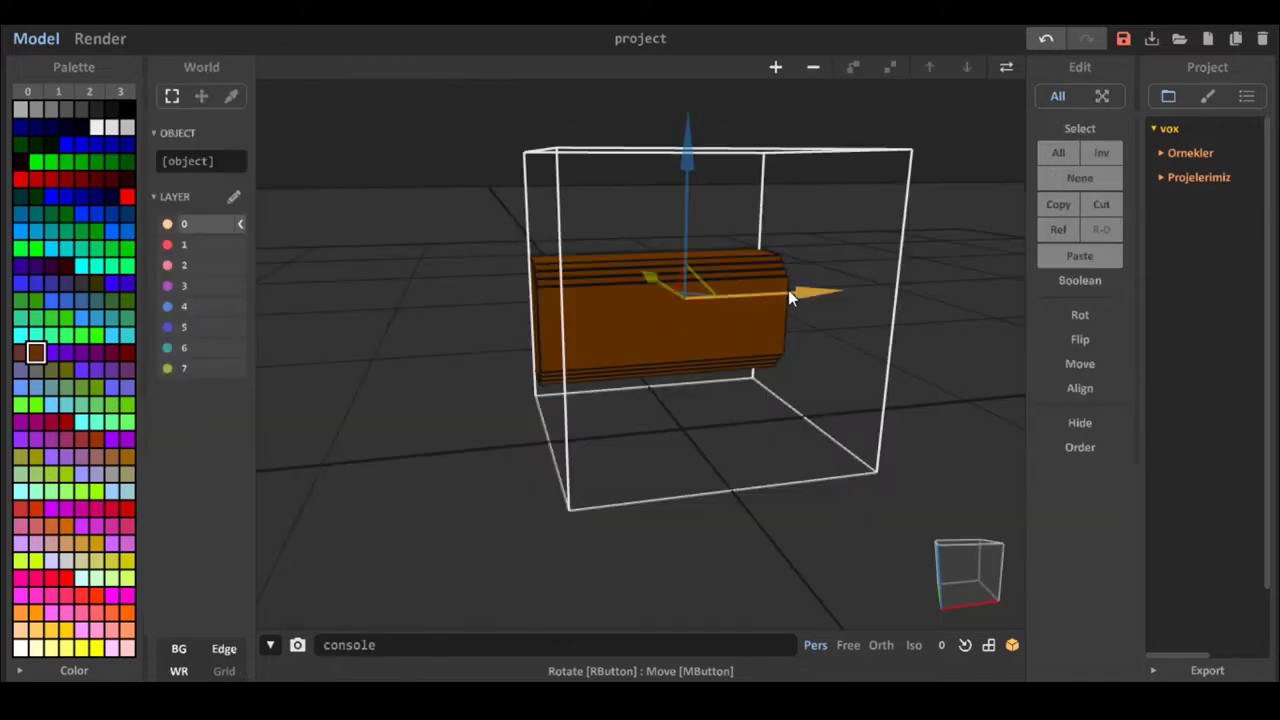
{"action": "left_click_drag", "start_coordinate": [788, 296], "coordinate": [557, 316], "text": "ctrl"}
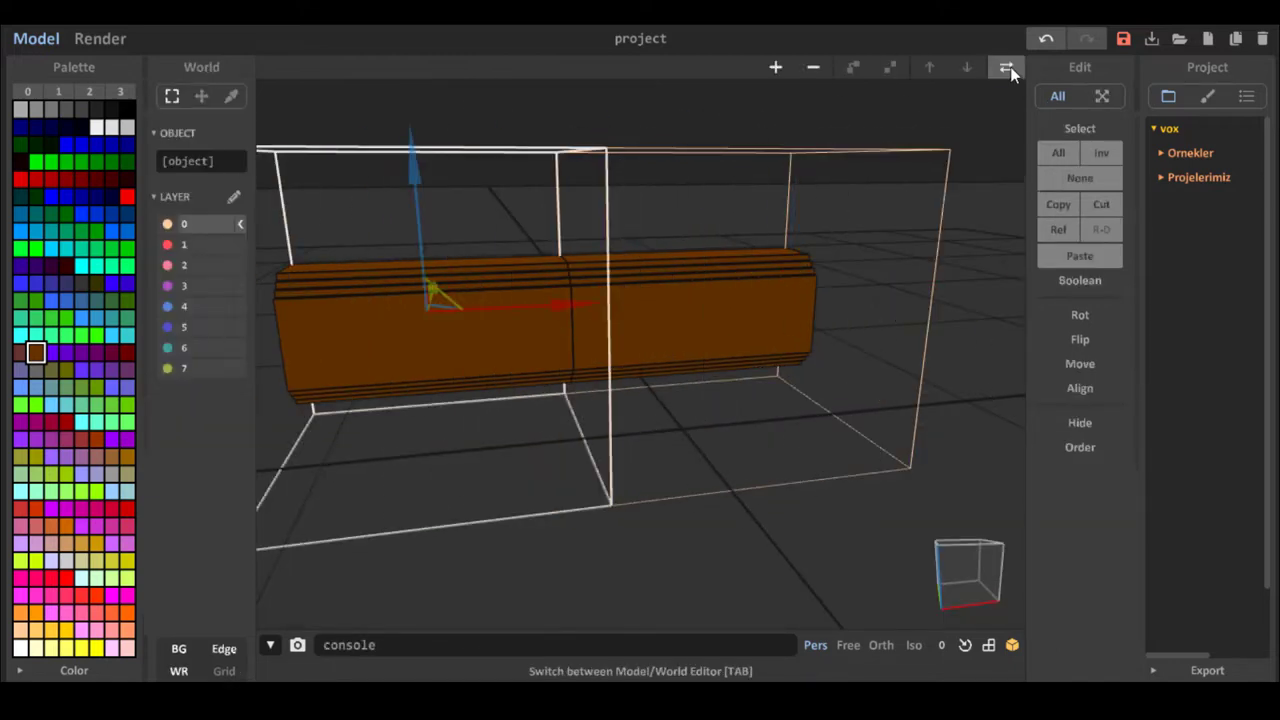
Erase a round wheel arch in the side of one body section with a 2D sphere brush of size 19.
{"action": "left_click", "coordinate": [1007, 69]}
{"action": "left_click", "coordinate": [171, 120]}
{"action": "left_click", "coordinate": [171, 371]}
{"action": "left_click_drag", "start_coordinate": [242, 446], "coordinate": [275, 379]}
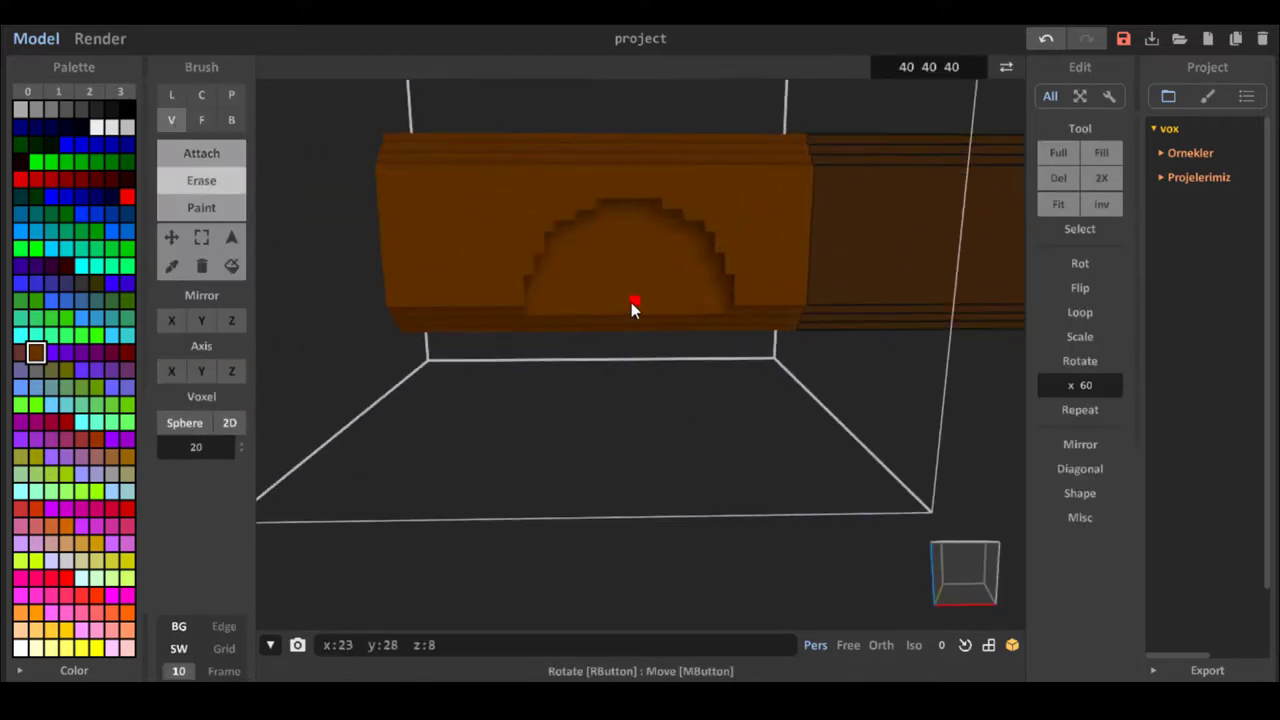
{"action": "right_click_drag", "start_coordinate": [631, 302], "coordinate": [574, 298]}
{"action": "left_click", "coordinate": [229, 422]}
{"action": "mouse_move", "coordinate": [200, 447]}
{"action": "left_mouse_down"}
{"action": "mouse_move", "coordinate": [257, 428]}
{"action": "mouse_move", "coordinate": [245, 440]}
{"action": "left_mouse_up"}
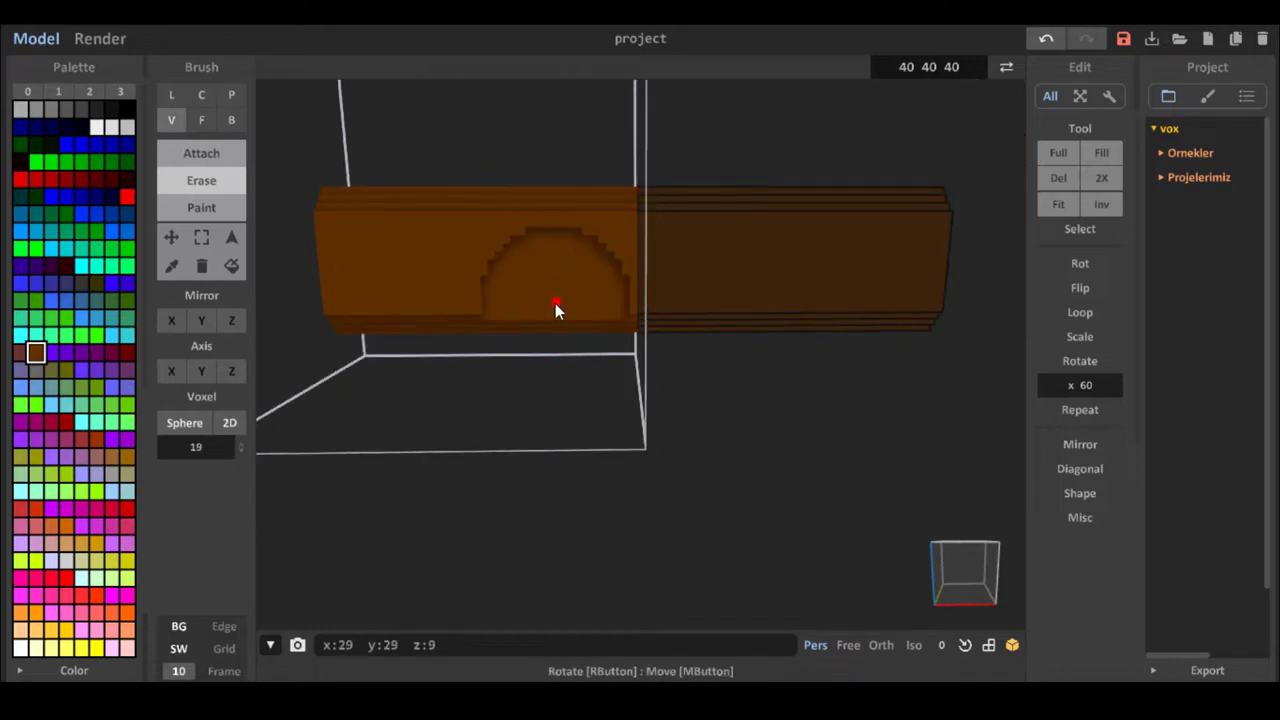
{"action": "left_click", "coordinate": [203, 372]}
{"action": "left_click", "coordinate": [557, 299]}
{"action": "mouse_move", "coordinate": [525, 397]}
{"action": "right_mouse_down"}
{"action": "mouse_move", "coordinate": [496, 393]}
{"action": "mouse_move", "coordinate": [610, 395]}
{"action": "right_mouse_up"}
Deepen the wheel arch into the body section in Face mode.
{"action": "left_click", "coordinate": [201, 120]}
{"action": "left_click", "coordinate": [197, 373]}
{"action": "mouse_move", "coordinate": [196, 372]}
{"action": "right_mouse_down"}
{"action": "mouse_move", "coordinate": [449, 298]}
{"action": "mouse_move", "coordinate": [374, 310]}
{"action": "mouse_move", "coordinate": [622, 330]}
{"action": "mouse_move", "coordinate": [519, 336]}
{"action": "mouse_move", "coordinate": [668, 330]}
{"action": "mouse_move", "coordinate": [620, 354]}
{"action": "mouse_move", "coordinate": [546, 339]}
{"action": "right_mouse_up"}
{"action": "left_click", "coordinate": [202, 154]}
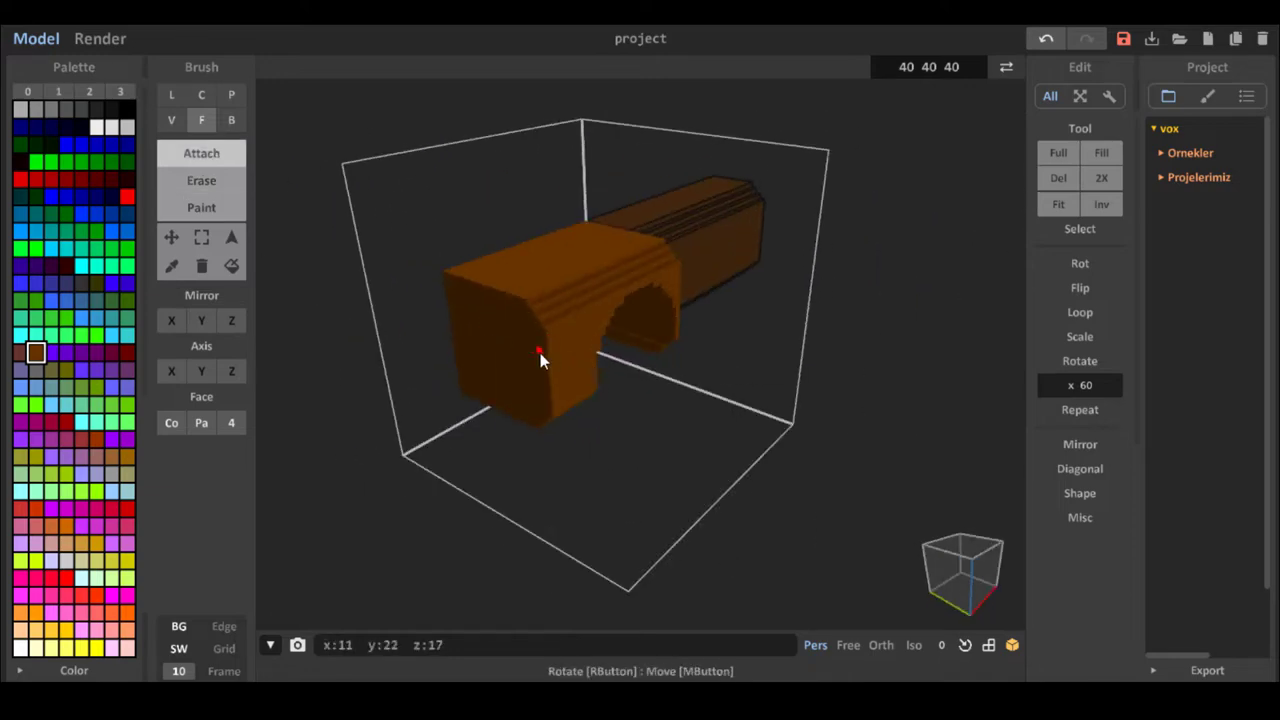
{"action": "left_click", "coordinate": [1001, 72]}
{"action": "left_click", "coordinate": [770, 308]}
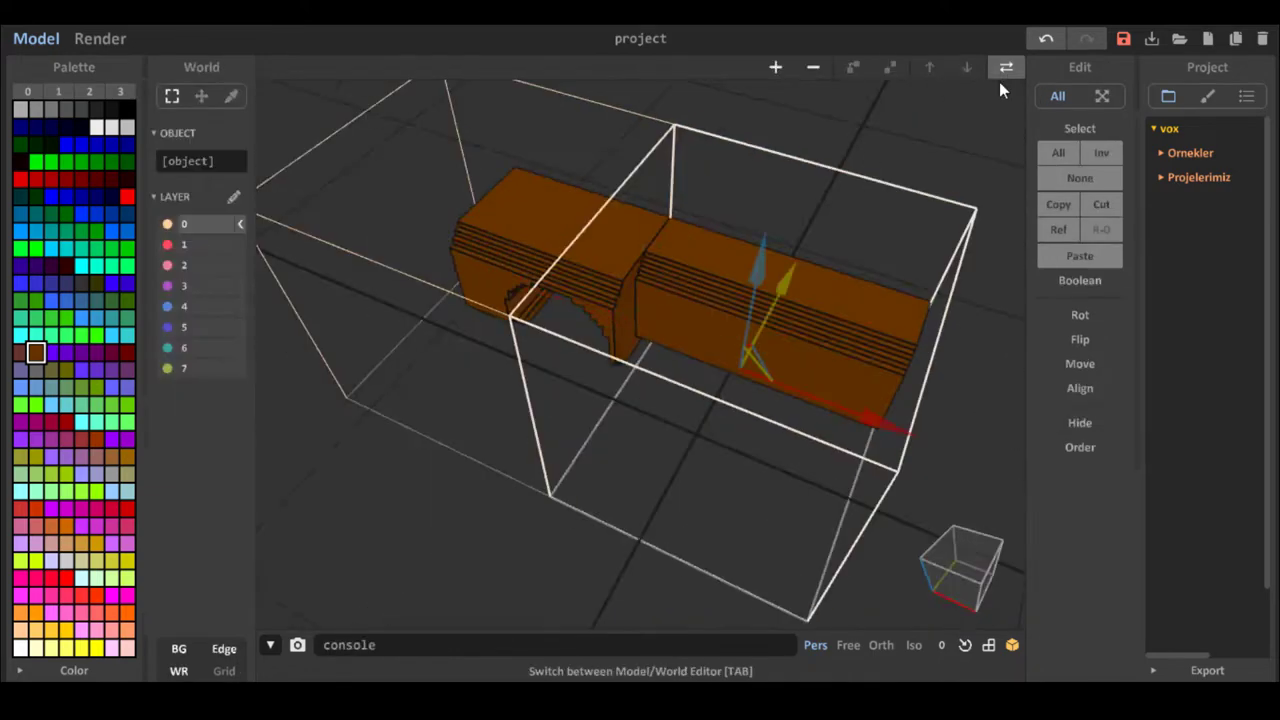
{"action": "left_click", "coordinate": [1001, 76]}
{"action": "right_click_drag", "start_coordinate": [940, 310], "coordinate": [890, 335]}
{"action": "left_click", "coordinate": [1002, 73]}
{"action": "right_click_drag", "start_coordinate": [560, 160], "coordinate": [287, 152]}
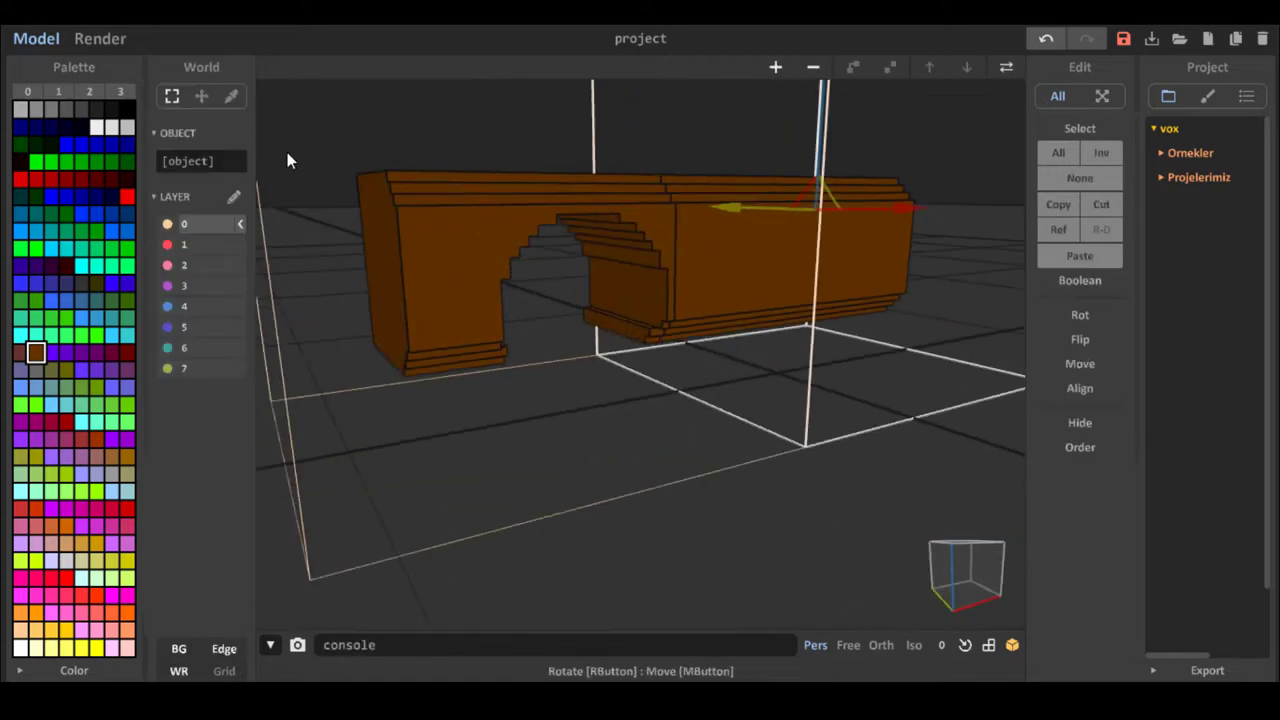
Attach a dark grey round wheel about 17 voxels across and 6 voxels thick at the wheel arch of the body section.
{"action": "left_click", "coordinate": [450, 220]}
{"action": "left_click", "coordinate": [1002, 72]}
{"action": "left_click", "coordinate": [98, 112]}
{"action": "left_click", "coordinate": [173, 121]}
{"action": "left_click", "coordinate": [241, 451]}
{"action": "left_click", "coordinate": [241, 451]}
{"action": "mouse_move", "coordinate": [640, 300]}
{"action": "right_mouse_down"}
{"action": "mouse_move", "coordinate": [526, 290]}
{"action": "mouse_move", "coordinate": [640, 368]}
{"action": "right_mouse_up"}
{"action": "left_click", "coordinate": [526, 252]}
{"action": "left_click", "coordinate": [202, 120]}
{"action": "left_click", "coordinate": [543, 243]}
{"action": "key", "text": "ctrl+z"}
Select the dark grey wheel by region and move it clear of the arch.
{"action": "left_click", "coordinate": [232, 238]}
{"action": "left_click", "coordinate": [528, 262]}
{"action": "left_click", "coordinate": [172, 238]}
{"action": "left_click_drag", "start_coordinate": [528, 262], "coordinate": [660, 270]}
Cut the wheel from the body section, paste it into its own object and fit the canvas to it.
{"action": "left_click", "coordinate": [234, 240]}
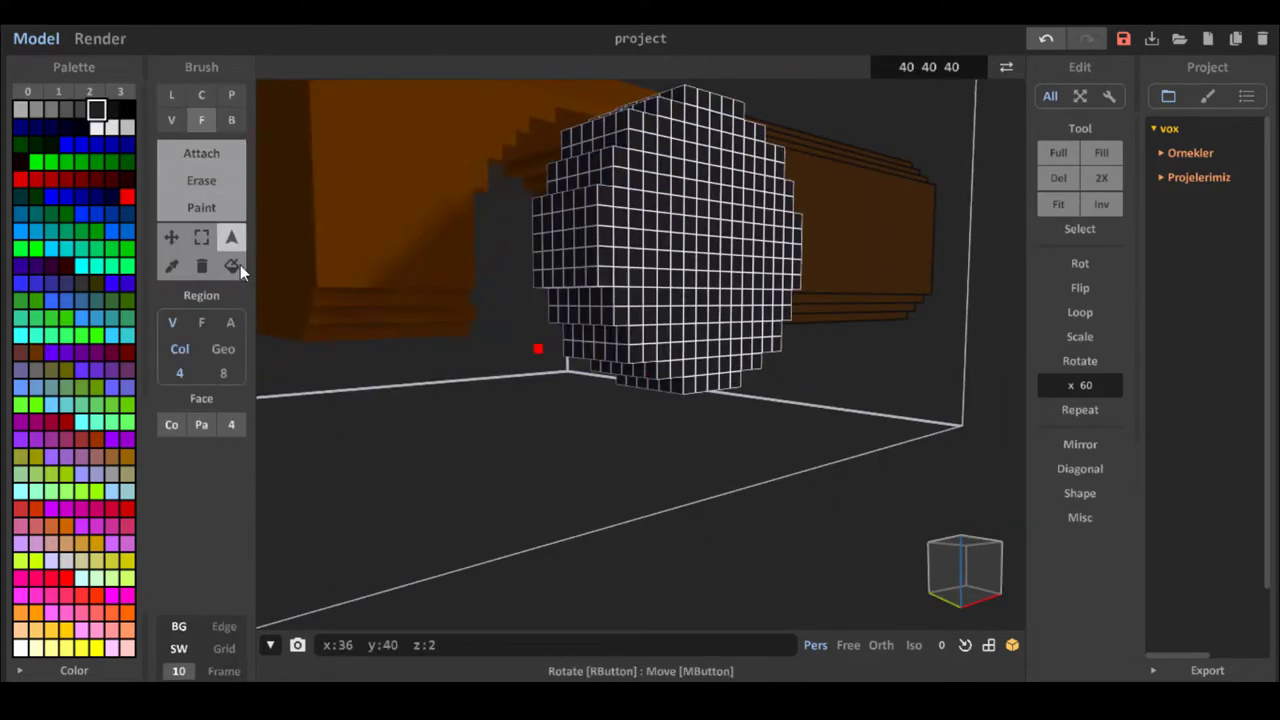
{"action": "right_click_drag", "start_coordinate": [640, 380], "coordinate": [468, 350]}
{"action": "scroll", "coordinate": [468, 350], "scroll_direction": "up", "scroll_amount": 3}
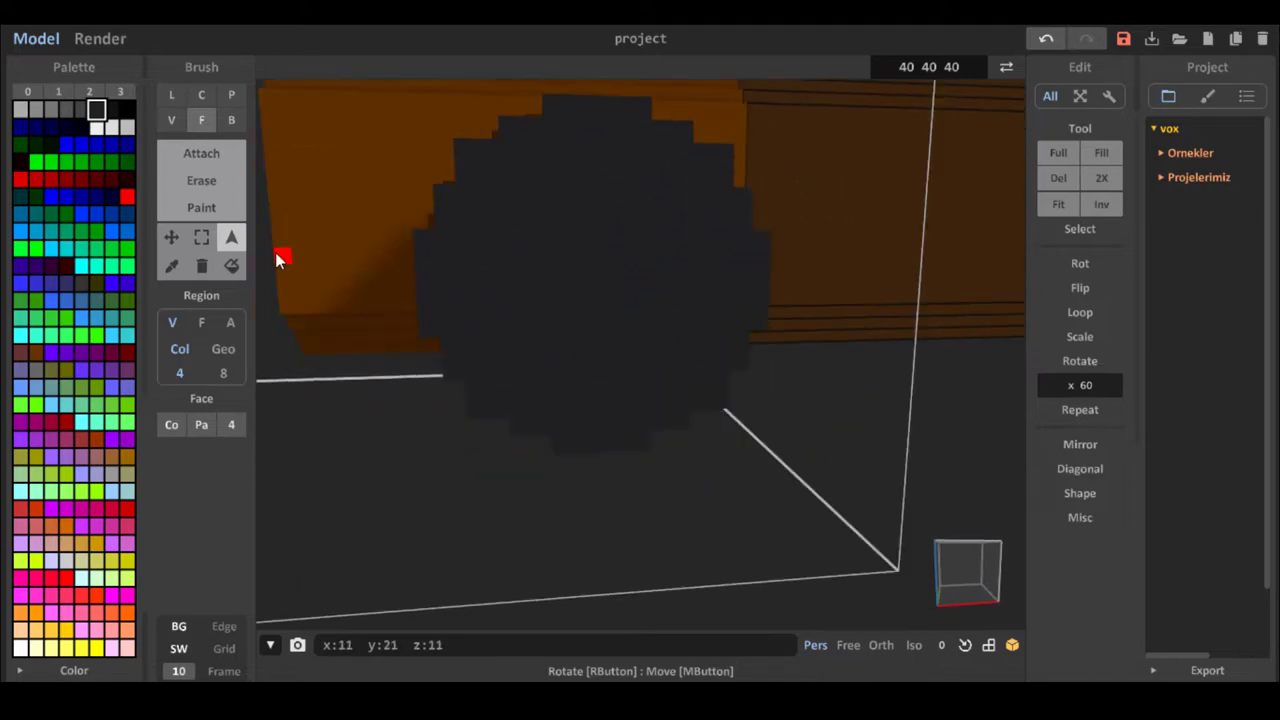
{"action": "left_click", "coordinate": [232, 120]}
{"action": "left_click", "coordinate": [230, 237]}
{"action": "left_click", "coordinate": [570, 260]}
{"action": "key", "text": "ctrl+x"}
{"action": "left_click", "coordinate": [1006, 68]}
{"action": "left_click", "coordinate": [1006, 68]}
{"action": "key", "text": "ctrl+v"}
{"action": "left_click", "coordinate": [1058, 204]}
{"action": "right_click_drag", "start_coordinate": [640, 300], "coordinate": [560, 290]}
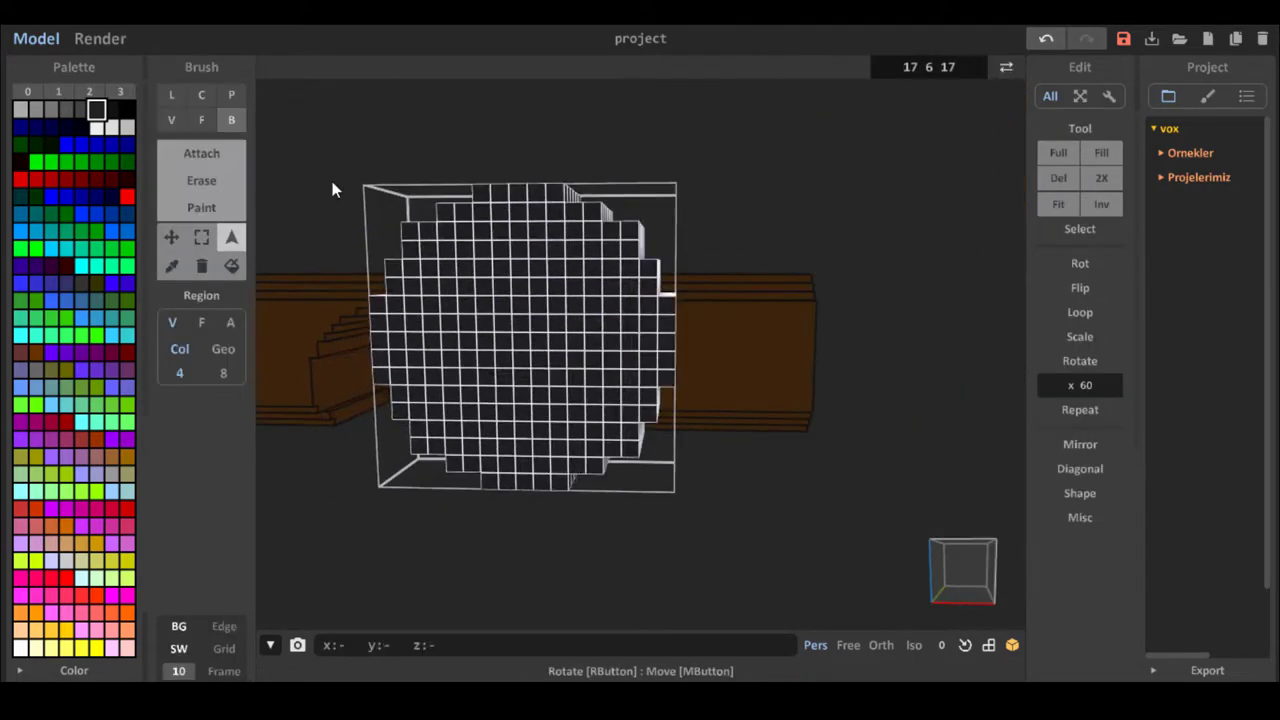
Erase small openings through the wheel with the Box brush along the Y axis, mirrored in X and Z.
{"action": "left_click", "coordinate": [202, 181]}
{"action": "left_click", "coordinate": [172, 321]}
{"action": "left_click", "coordinate": [231, 321]}
{"action": "left_click", "coordinate": [447, 252]}
{"action": "left_click", "coordinate": [449, 268]}
{"action": "left_click", "coordinate": [465, 267]}
{"action": "left_click", "coordinate": [468, 254]}
Enlarge the mirrored openings in the wheel, leaving only a thin cross of spokes inside the rim.
{"action": "middle_click_drag", "start_coordinate": [430, 335], "coordinate": [550, 318]}
{"action": "scroll", "coordinate": [550, 318], "scroll_direction": "up", "scroll_amount": 3}
{"action": "left_click", "coordinate": [546, 206]}
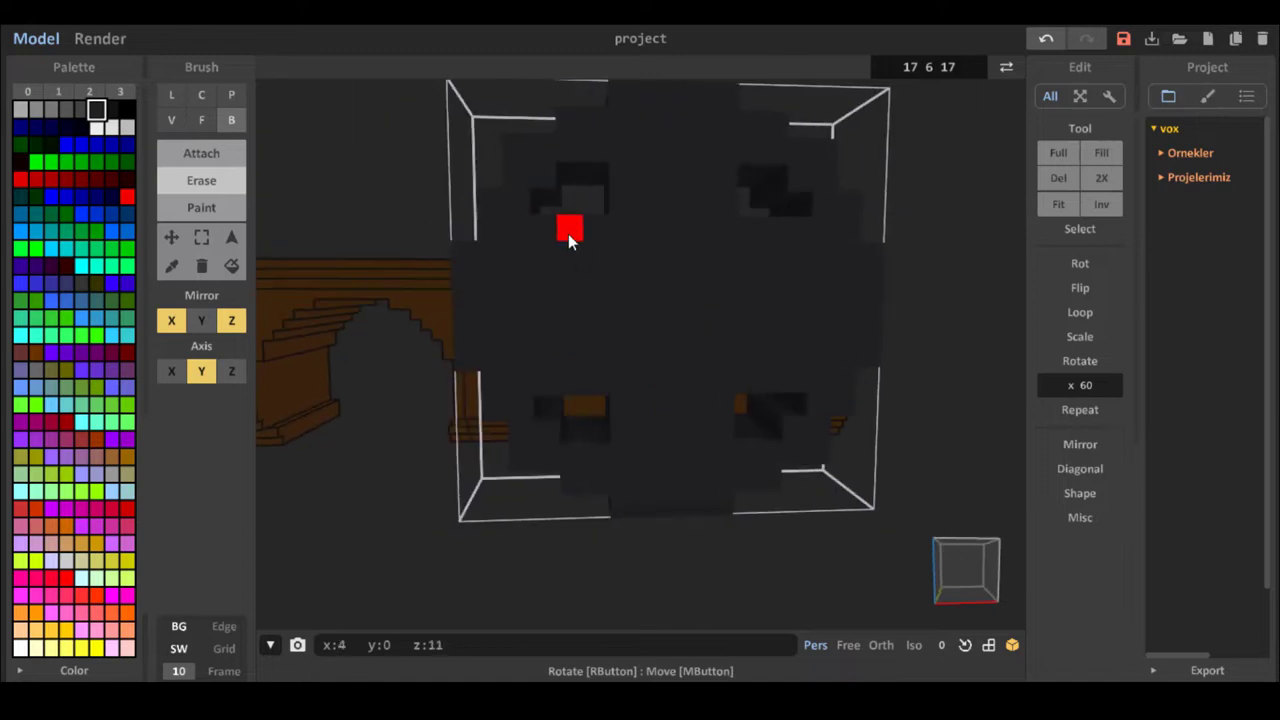
{"action": "left_click", "coordinate": [568, 232]}
{"action": "left_click", "coordinate": [570, 257]}
{"action": "left_click", "coordinate": [572, 281]}
{"action": "left_click", "coordinate": [648, 278]}
{"action": "left_click", "coordinate": [642, 246]}
{"action": "scroll", "coordinate": [636, 240], "scroll_direction": "down", "scroll_amount": 1}
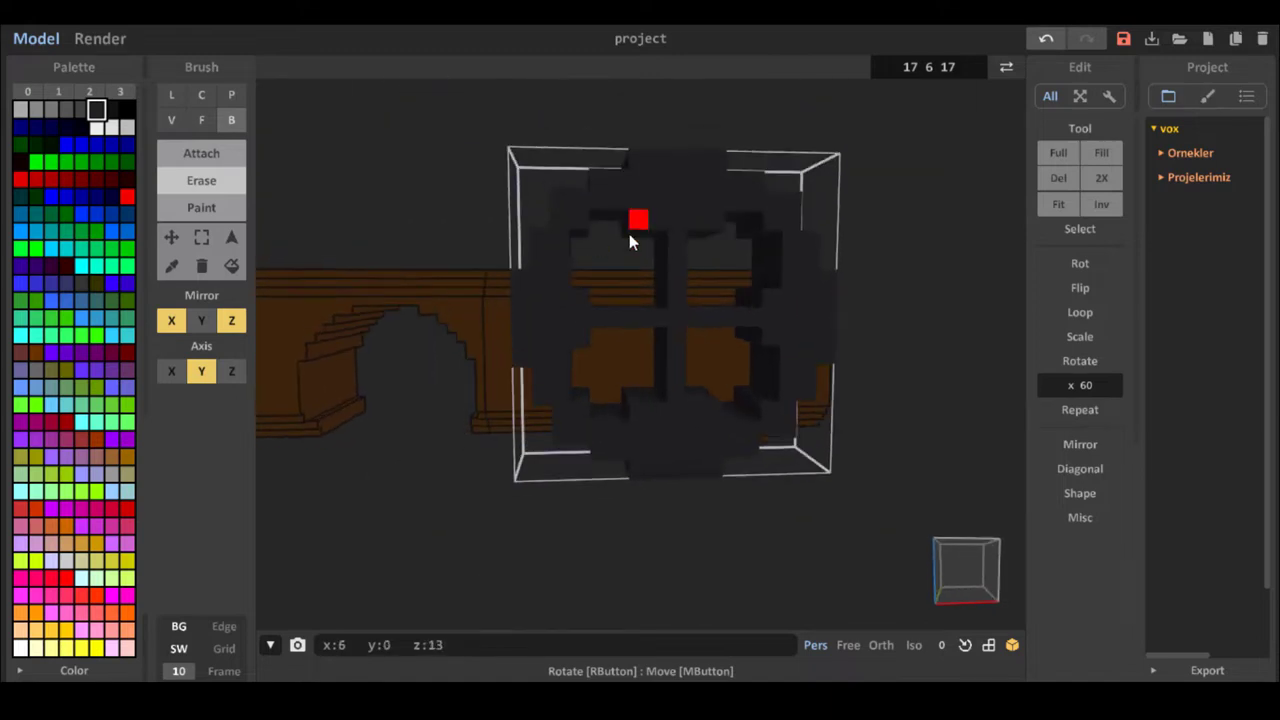
Paint the wheel's cross-shaped spokes and their end caps light grey with X and Z mirroring.
{"action": "mouse_move", "coordinate": [629, 234]}
{"action": "right_mouse_down"}
{"action": "mouse_move", "coordinate": [593, 241]}
{"action": "mouse_move", "coordinate": [757, 357]}
{"action": "mouse_move", "coordinate": [815, 372]}
{"action": "right_mouse_up"}
{"action": "scroll", "coordinate": [593, 241], "scroll_direction": "down", "scroll_amount": 3}
{"action": "scroll", "coordinate": [720, 340], "scroll_direction": "up", "scroll_amount": 5}
{"action": "left_click", "coordinate": [54, 108]}
{"action": "left_click", "coordinate": [202, 154]}
{"action": "left_click", "coordinate": [202, 371]}
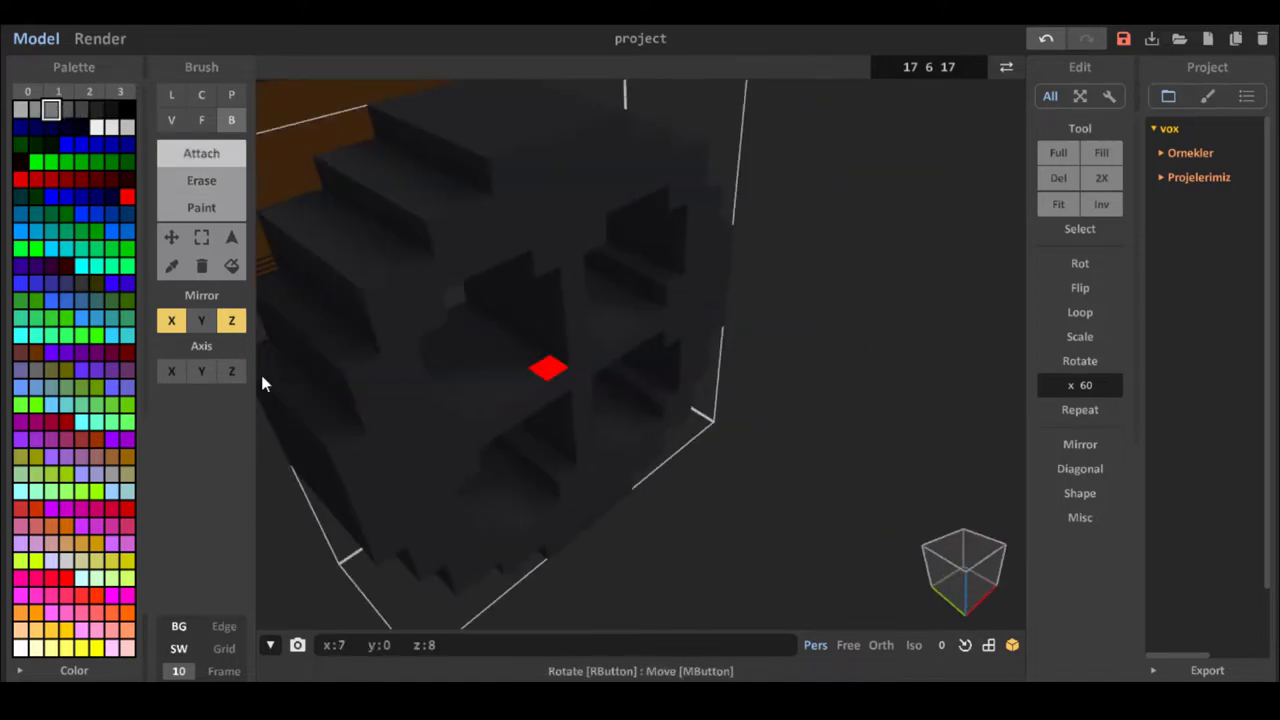
{"action": "mouse_move", "coordinate": [600, 420]}
{"action": "right_mouse_down"}
{"action": "mouse_move", "coordinate": [508, 350]}
{"action": "mouse_move", "coordinate": [440, 320]}
{"action": "mouse_move", "coordinate": [560, 420]}
{"action": "right_mouse_up"}
{"action": "left_click", "coordinate": [202, 208]}
{"action": "left_click_drag", "start_coordinate": [747, 242], "coordinate": [747, 287]}
{"action": "left_click_drag", "start_coordinate": [725, 263], "coordinate": [637, 268]}
{"action": "left_click_drag", "start_coordinate": [620, 370], "coordinate": [665, 370]}
{"action": "left_click_drag", "start_coordinate": [645, 345], "coordinate": [638, 283]}
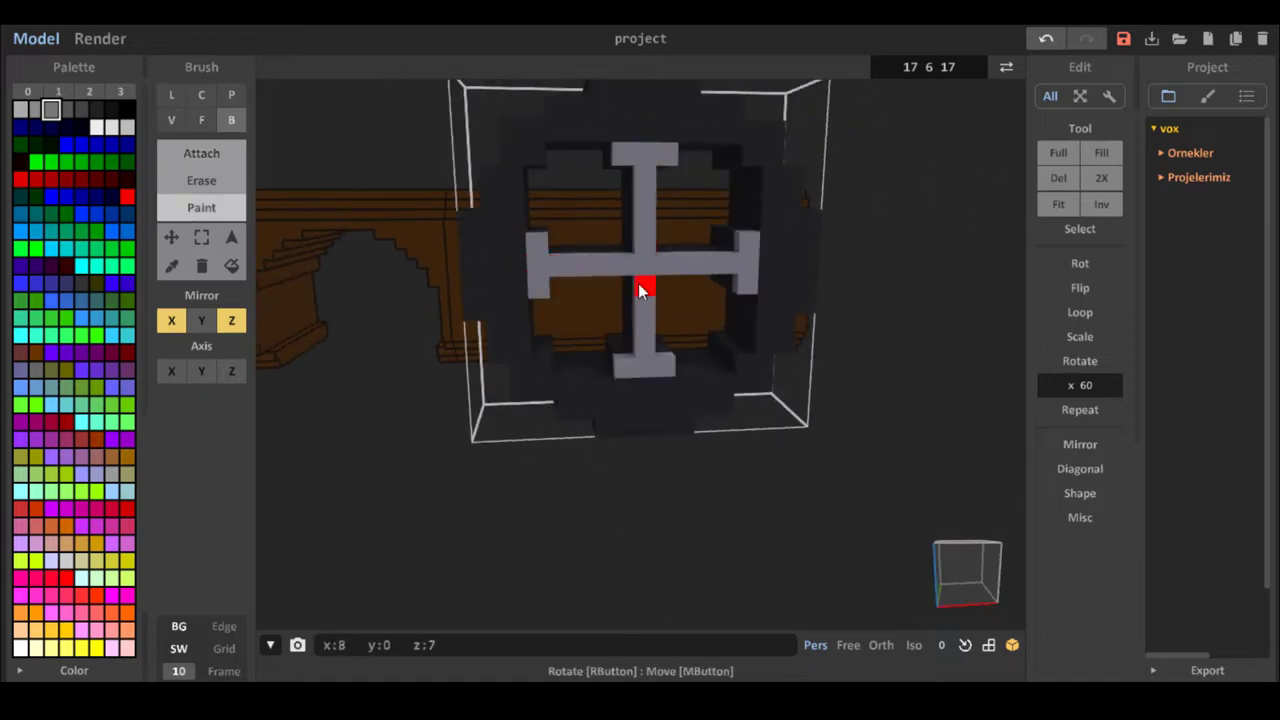
Repaint the cross spokes light grey through the wheel's depth using the Y axis option.
{"action": "left_click", "coordinate": [202, 371]}
{"action": "left_click_drag", "start_coordinate": [538, 287], "coordinate": [538, 243]}
{"action": "left_click_drag", "start_coordinate": [556, 264], "coordinate": [620, 264]}
{"action": "left_click_drag", "start_coordinate": [622, 369], "coordinate": [664, 369]}
{"action": "left_click_drag", "start_coordinate": [645, 348], "coordinate": [645, 285]}
{"action": "mouse_move", "coordinate": [666, 323]}
{"action": "right_mouse_down"}
{"action": "mouse_move", "coordinate": [640, 322]}
{"action": "mouse_move", "coordinate": [677, 270]}
{"action": "right_mouse_up"}
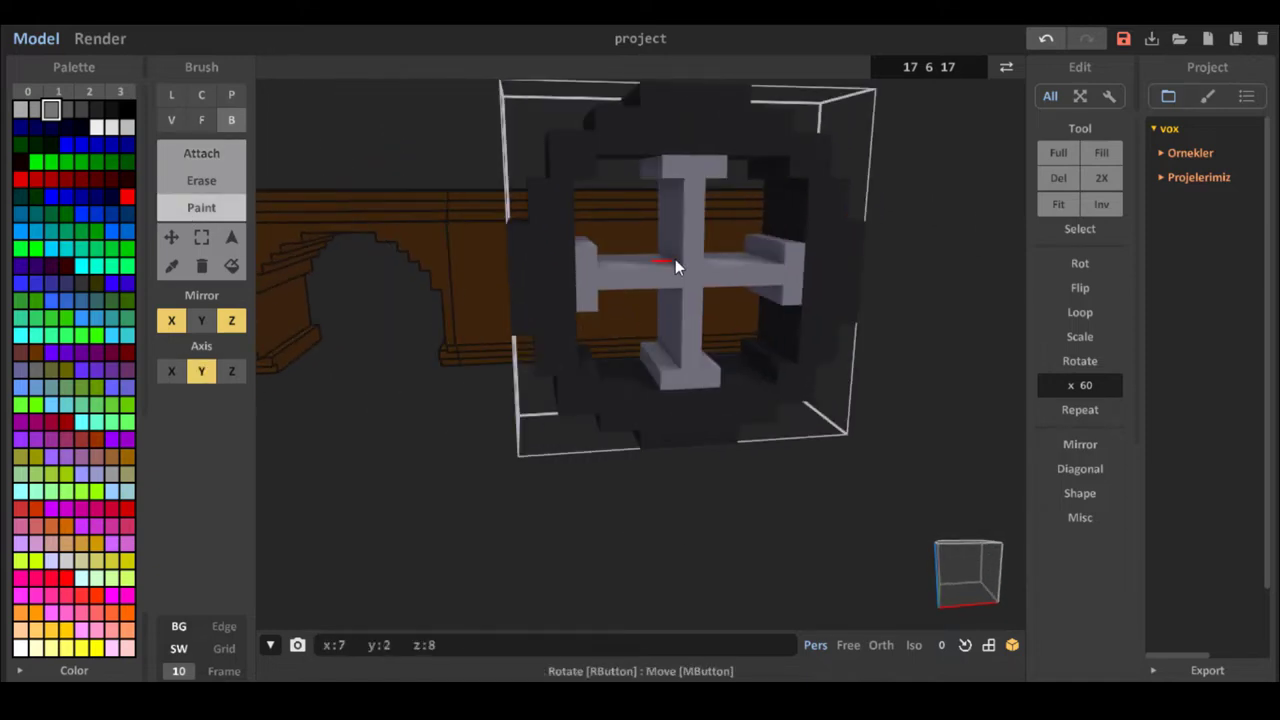
Attach mirrored light grey diagonal spokes running from the wheel hub to the corners of the rim opening.
{"action": "left_click", "coordinate": [202, 154]}
{"action": "scroll", "coordinate": [786, 406], "scroll_direction": "up", "scroll_amount": 3}
{"action": "right_click_drag", "start_coordinate": [786, 406], "coordinate": [750, 420]}
{"action": "left_click", "coordinate": [618, 275]}
{"action": "left_click_drag", "start_coordinate": [592, 264], "coordinate": [576, 228]}
{"action": "left_click", "coordinate": [202, 181]}
{"action": "left_click", "coordinate": [572, 275]}
{"action": "mouse_move", "coordinate": [551, 215]}
{"action": "right_mouse_down"}
{"action": "mouse_move", "coordinate": [506, 185]}
{"action": "mouse_move", "coordinate": [716, 318]}
{"action": "right_mouse_up"}
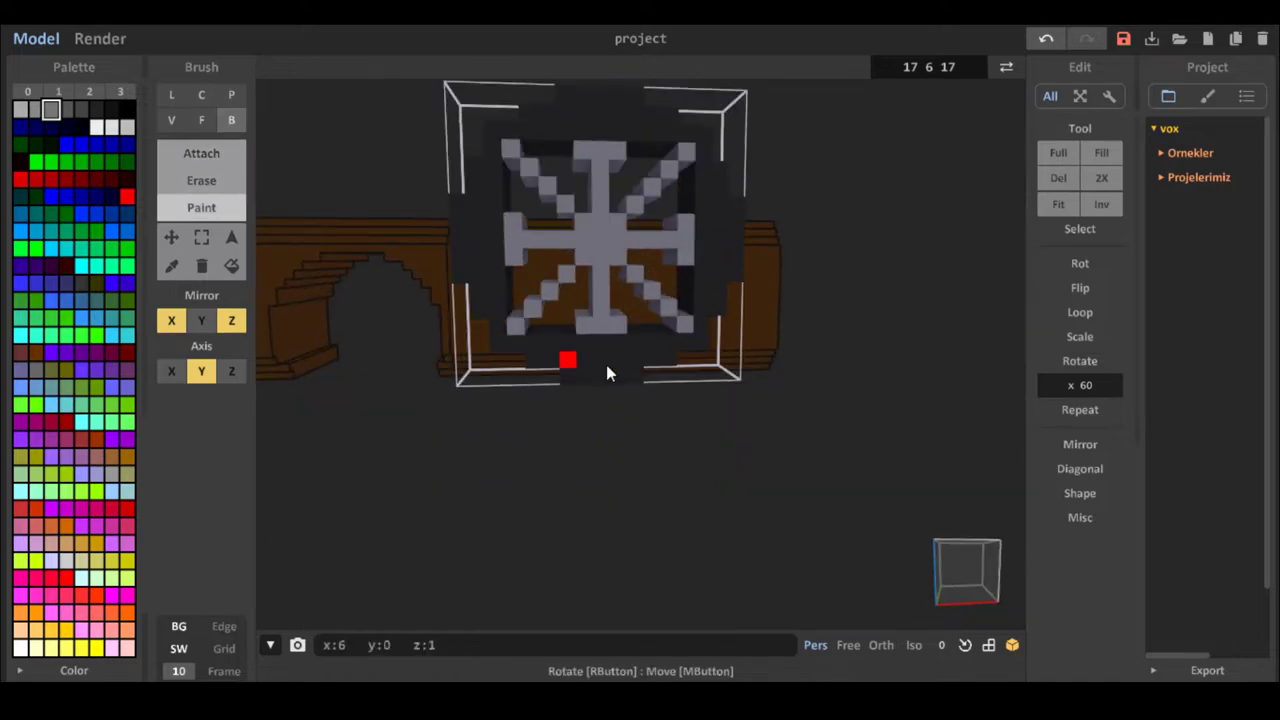
{"action": "scroll", "coordinate": [553, 270], "scroll_direction": "down", "scroll_amount": 5}
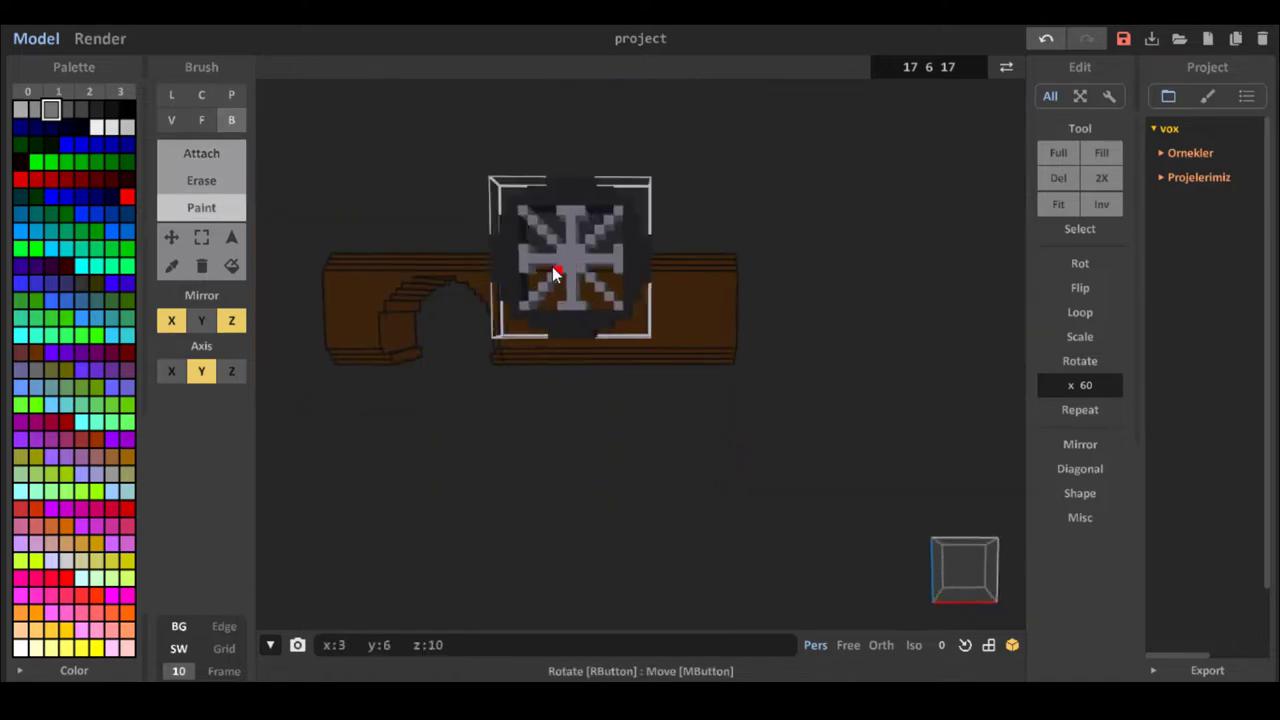
{"action": "right_click_drag", "start_coordinate": [553, 270], "coordinate": [692, 318]}
{"action": "scroll", "coordinate": [554, 273], "scroll_direction": "up", "scroll_amount": 4}
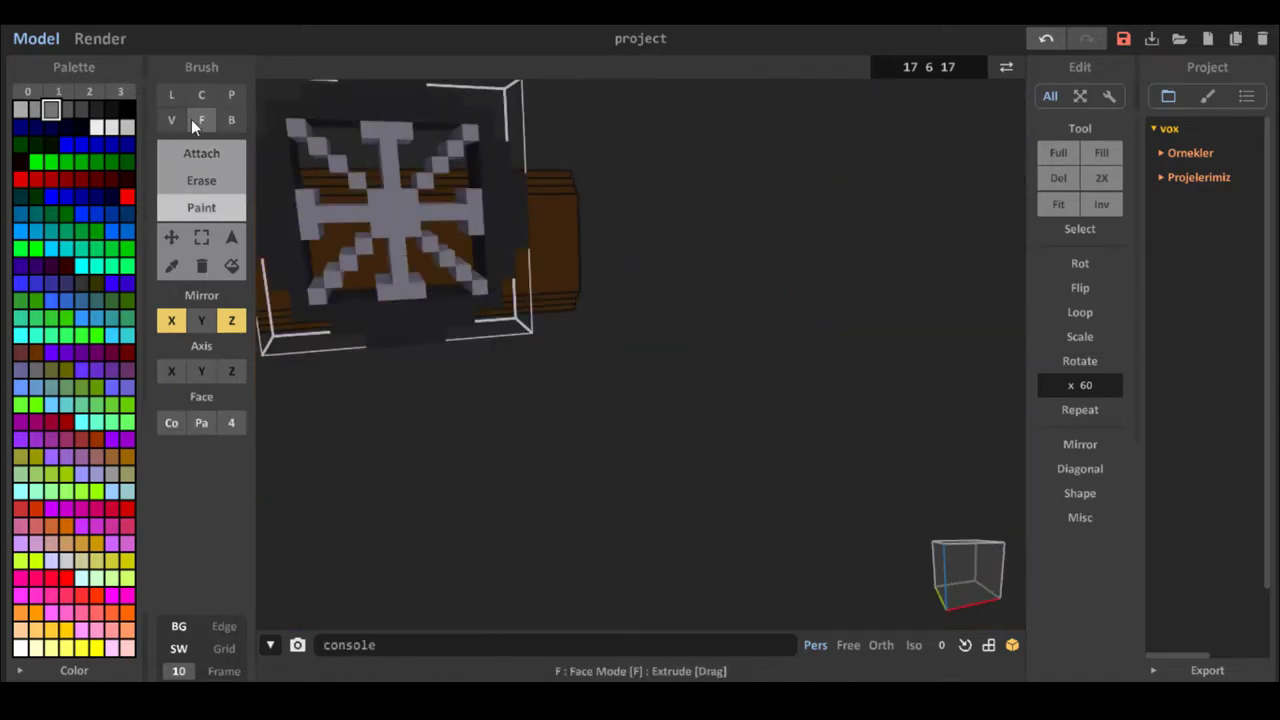
Select the wheel's dark rim by region and remove it to isolate the spokes.
{"action": "key", "text": "f"}
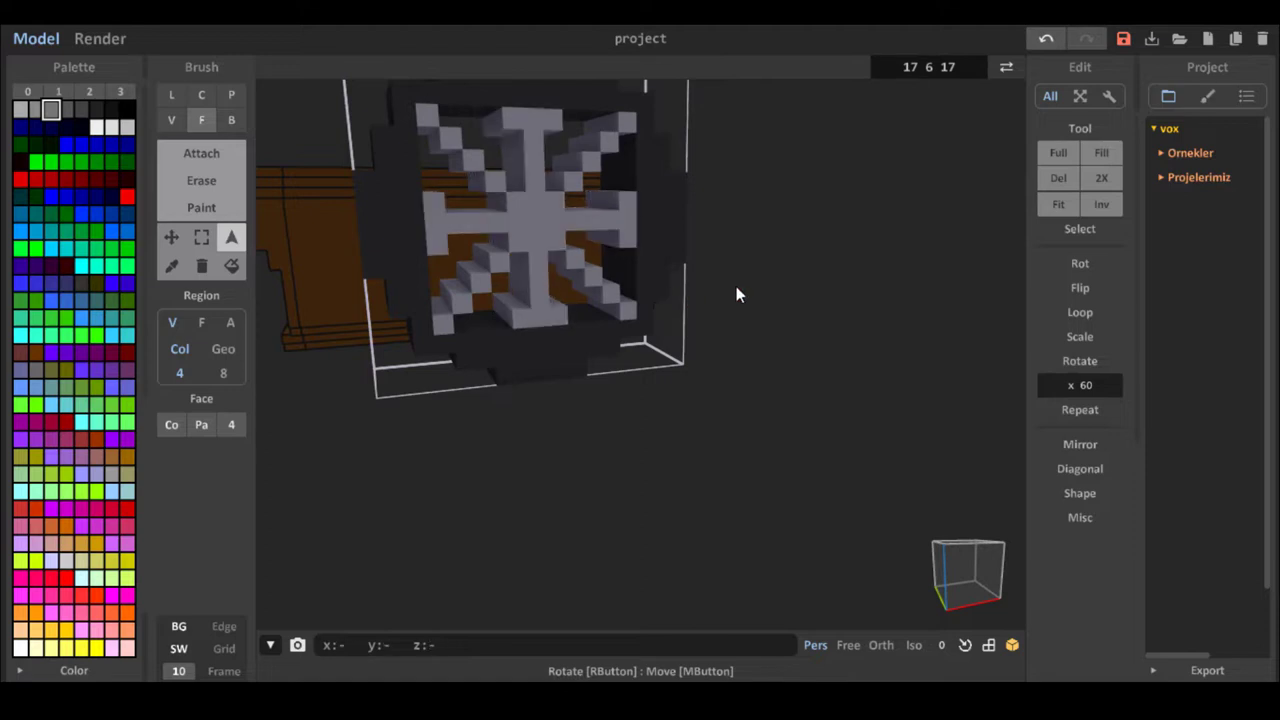
{"action": "left_click", "coordinate": [658, 232]}
{"action": "key", "text": "Delete"}
{"action": "right_click_drag", "start_coordinate": [492, 123], "coordinate": [556, 140]}
Trim the isolated spokes in Face mode with Erase and the X and Z axis options.
{"action": "left_click", "coordinate": [193, 182]}
{"action": "left_click", "coordinate": [231, 371]}
{"action": "left_click", "coordinate": [588, 215]}
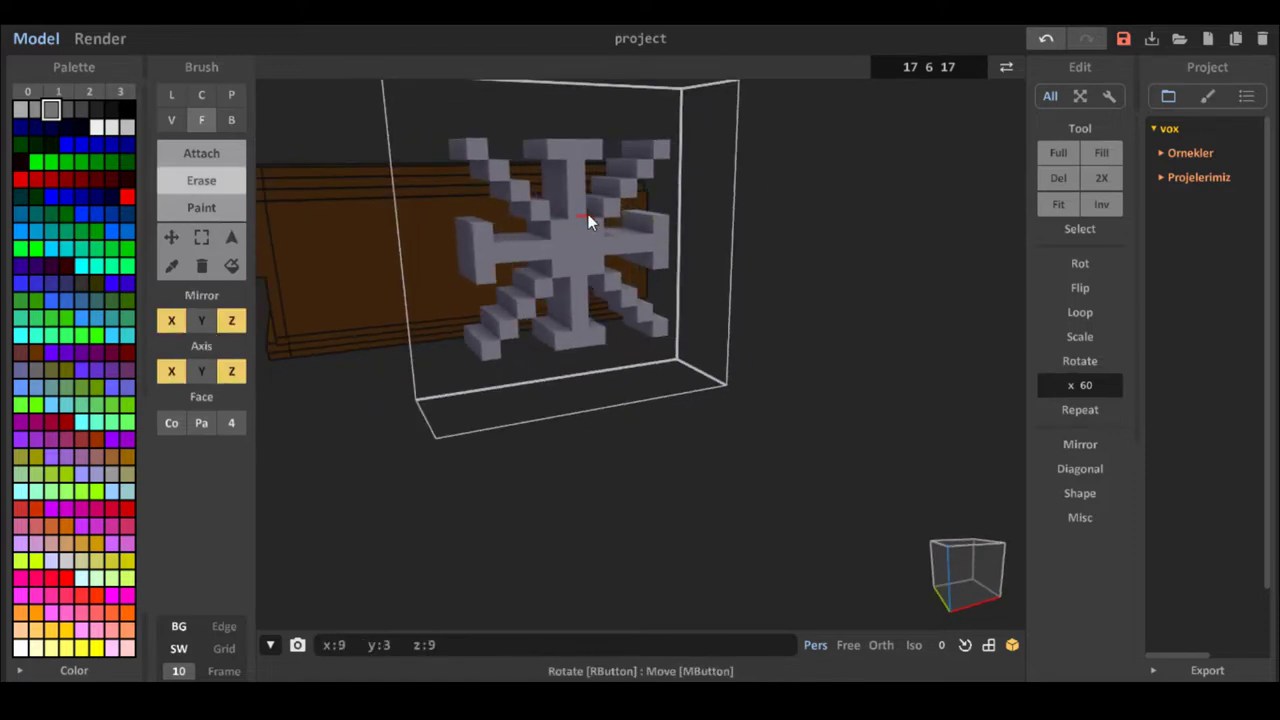
{"action": "left_click", "coordinate": [588, 215]}
{"action": "right_click_drag", "start_coordinate": [588, 215], "coordinate": [634, 270]}
Paste the dark rim back and attach a red disc behind the spokes with a 2D sphere brush of size 9.
{"action": "left_click", "coordinate": [201, 153]}
{"action": "key", "text": "ctrl+v"}
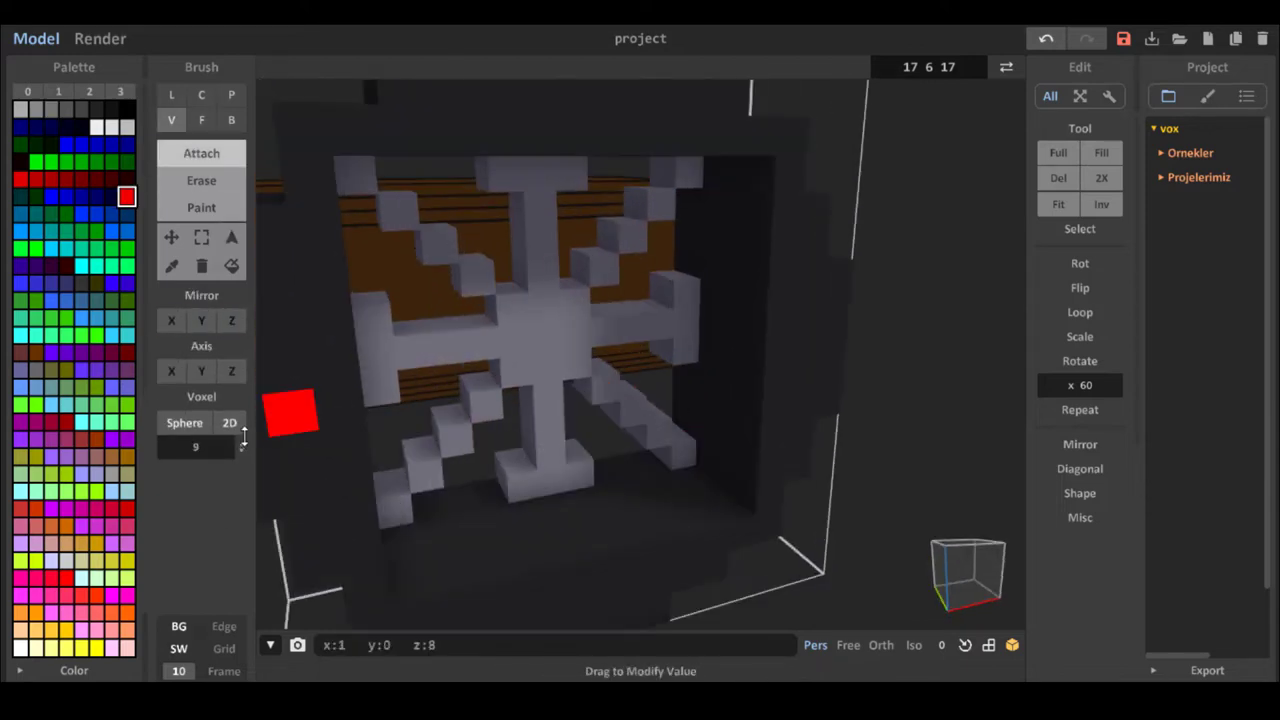
{"action": "left_click", "coordinate": [549, 337]}
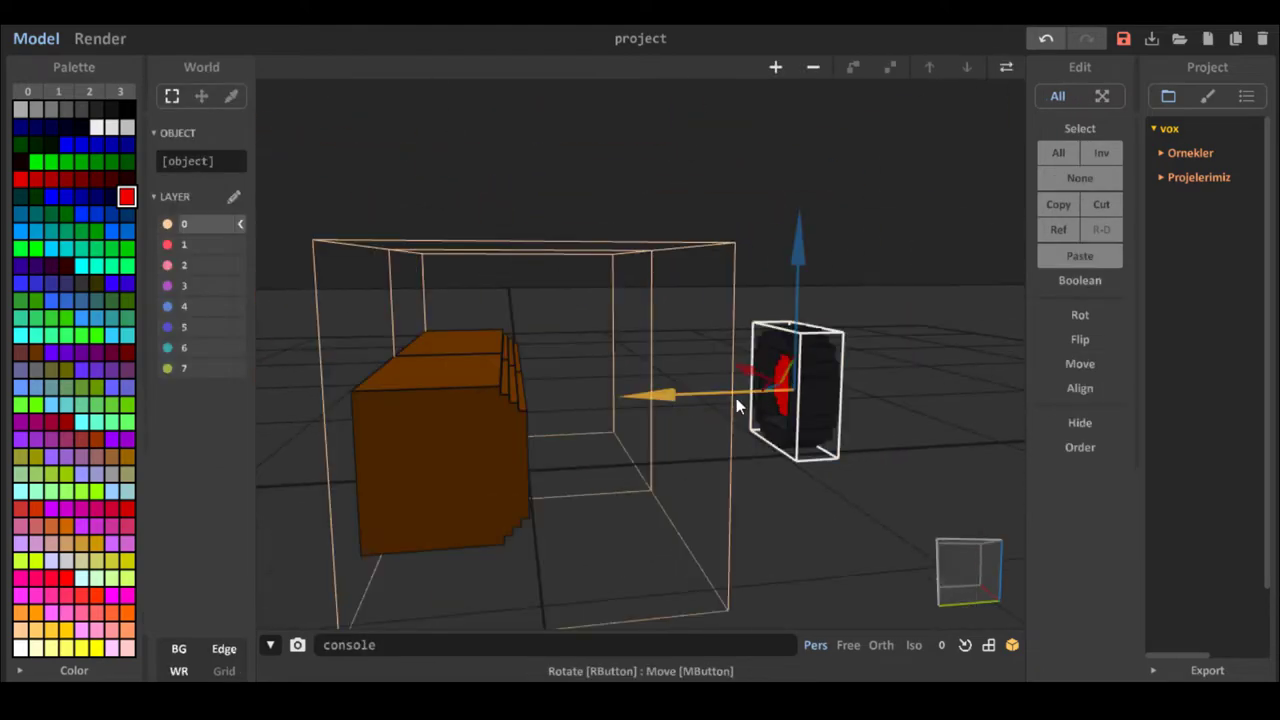
Move the wheel along the Y axis in the World editor until it sits in the body's wheel arch.
{"action": "right_click_drag", "start_coordinate": [736, 398], "coordinate": [503, 293]}
{"action": "left_click_drag", "start_coordinate": [648, 402], "coordinate": [709, 402]}
{"action": "scroll", "coordinate": [660, 339], "scroll_direction": "up", "scroll_amount": 4}
{"action": "right_click_drag", "start_coordinate": [660, 339], "coordinate": [636, 365]}
{"action": "left_click_drag", "start_coordinate": [685, 445], "coordinate": [663, 444]}
{"action": "right_click_drag", "start_coordinate": [650, 430], "coordinate": [393, 293]}
{"action": "scroll", "coordinate": [494, 360], "scroll_direction": "down", "scroll_amount": 5}
{"action": "left_click", "coordinate": [440, 335]}
{"action": "scroll", "coordinate": [545, 283], "scroll_direction": "up", "scroll_amount": 5}
{"action": "scroll", "coordinate": [572, 262], "scroll_direction": "down", "scroll_amount": 5}
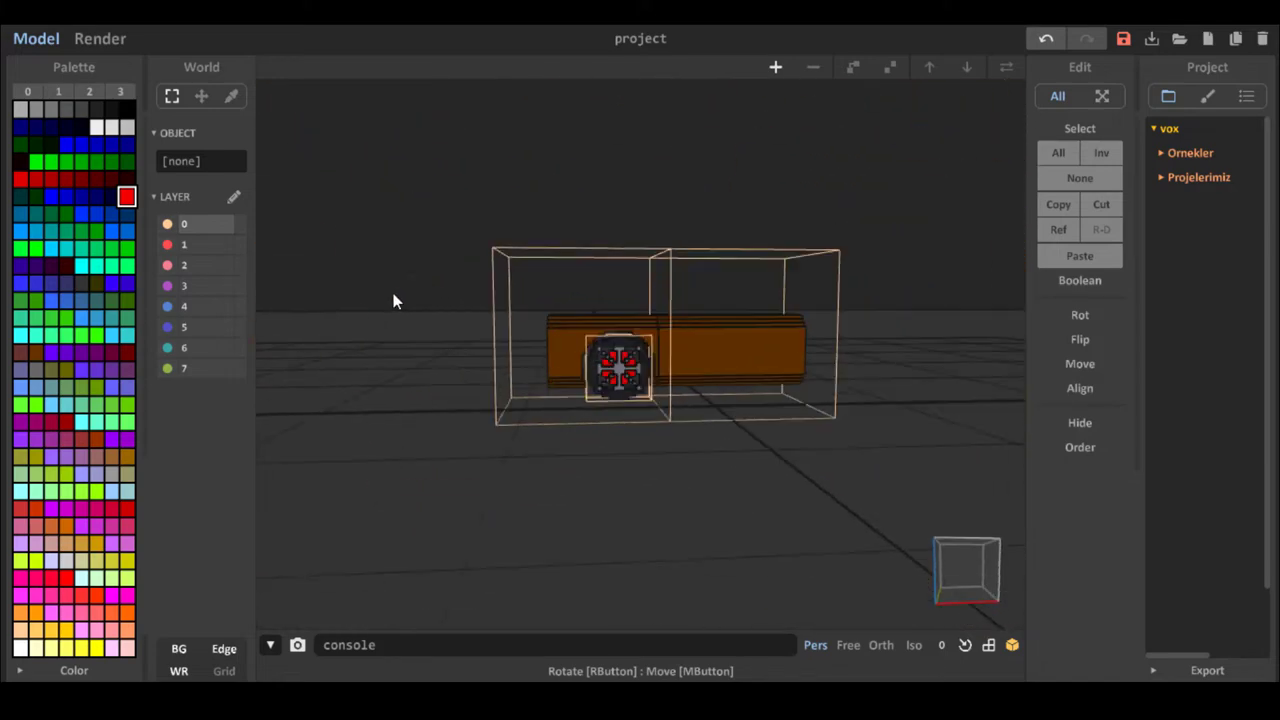
Open the wheel for editing and sample its dark rim colour for attaching voxels.
{"action": "scroll", "coordinate": [384, 293], "scroll_direction": "up", "scroll_amount": 7}
{"action": "double_click", "coordinate": [541, 323]}
{"action": "left_click", "coordinate": [201, 371]}
{"action": "left_click", "coordinate": [172, 266]}
{"action": "left_click", "coordinate": [310, 205]}
{"action": "left_click", "coordinate": [240, 152]}
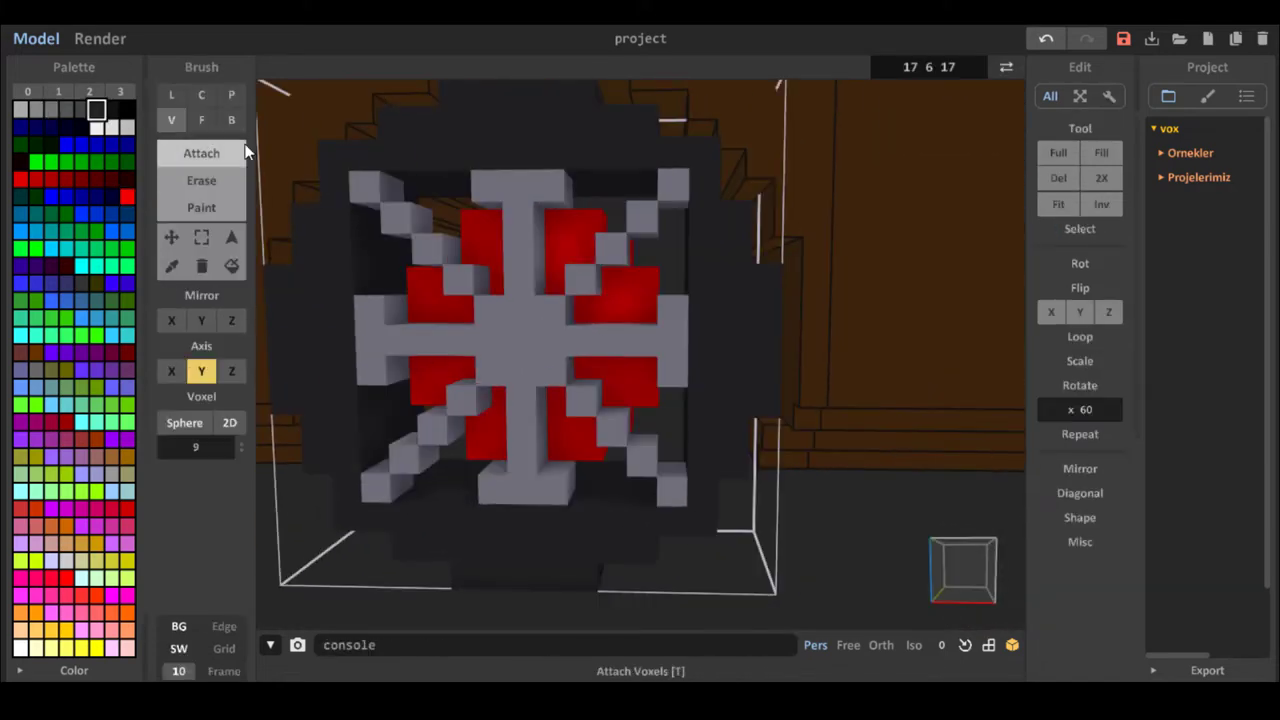
Erase the light grey tips of the diagonal spokes in the four corners of the rim opening.
{"action": "left_click", "coordinate": [364, 188]}
{"action": "key", "text": "ctrl+z"}
{"action": "left_click", "coordinate": [231, 120]}
{"action": "right_click_drag", "start_coordinate": [490, 475], "coordinate": [535, 440]}
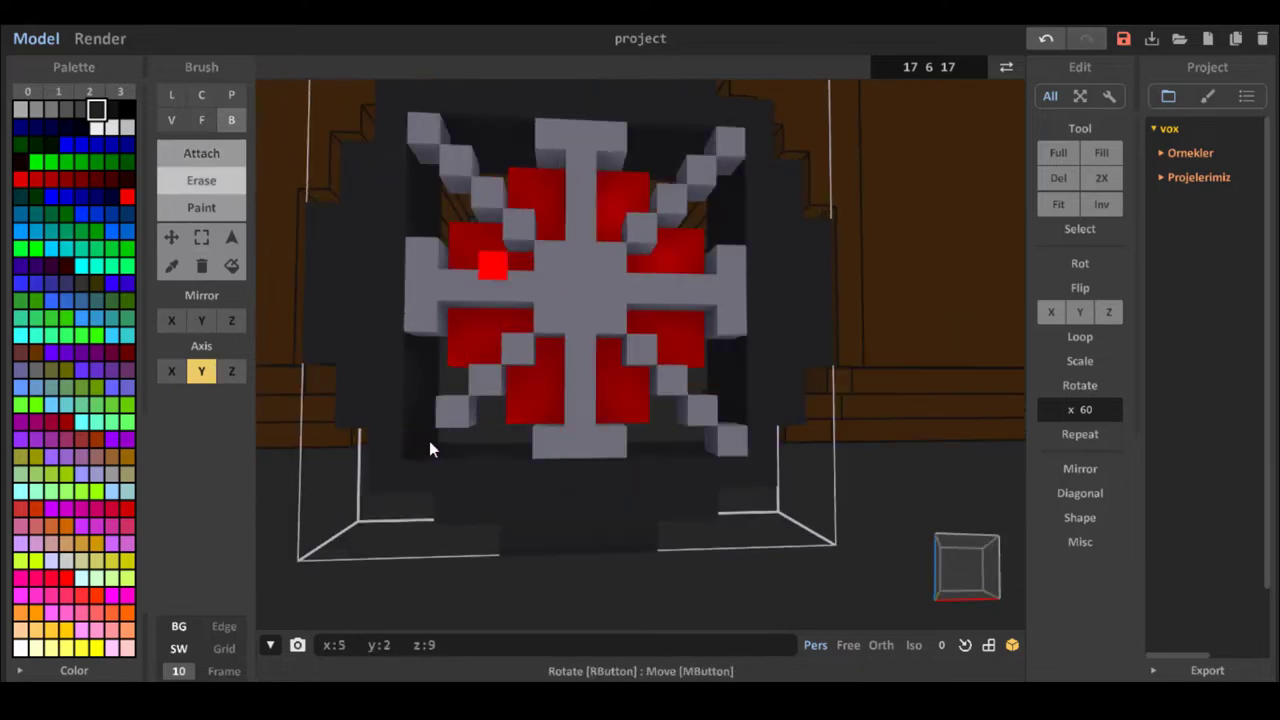
{"action": "left_click", "coordinate": [429, 441], "text": "shift"}
{"action": "left_click", "coordinate": [425, 132], "text": "shift"}
{"action": "left_click", "coordinate": [730, 144], "text": "shift"}
{"action": "left_click", "coordinate": [733, 440], "text": "shift"}
Fill the corners of the rim opening with dark grey voxels along the Y axis.
{"action": "left_click", "coordinate": [733, 411]}
{"action": "left_click", "coordinate": [704, 445]}
{"action": "left_click", "coordinate": [452, 445]}
{"action": "left_click", "coordinate": [416, 411]}
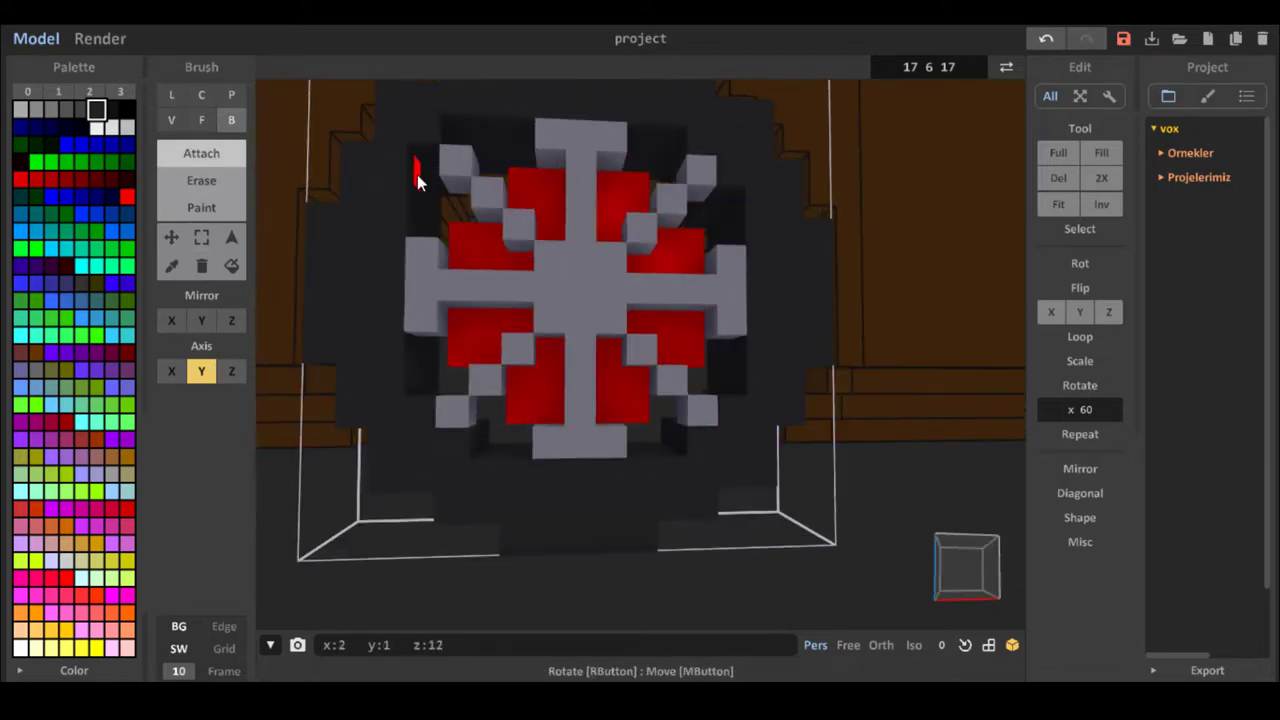
{"action": "left_click", "coordinate": [416, 172]}
Open the arched body section and carve a rounded recess in its end corner with a 3D sphere eraser of size 9.
{"action": "scroll", "coordinate": [515, 460], "scroll_direction": "down", "scroll_amount": 5}
{"action": "scroll", "coordinate": [519, 470], "scroll_direction": "up", "scroll_amount": 2}
{"action": "scroll", "coordinate": [882, 235], "scroll_direction": "down", "scroll_amount": 5}
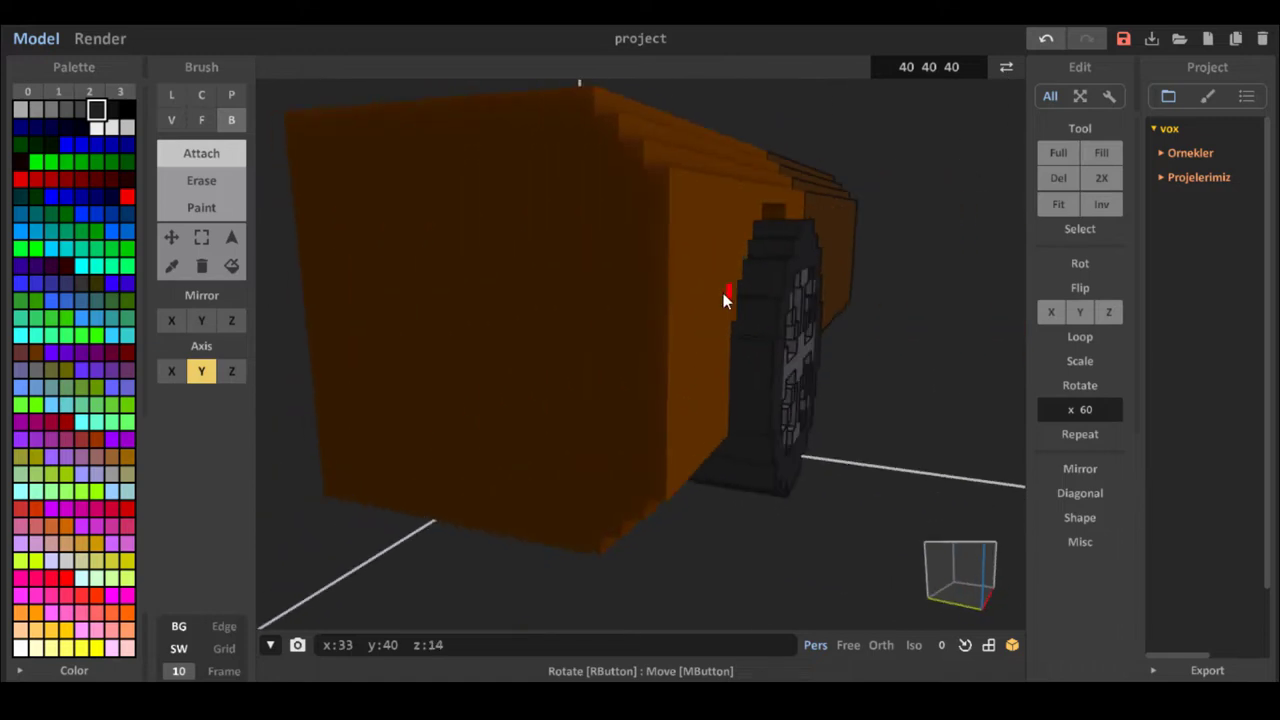
{"action": "scroll", "coordinate": [723, 294], "scroll_direction": "up", "scroll_amount": 2}
{"action": "key", "text": "v"}
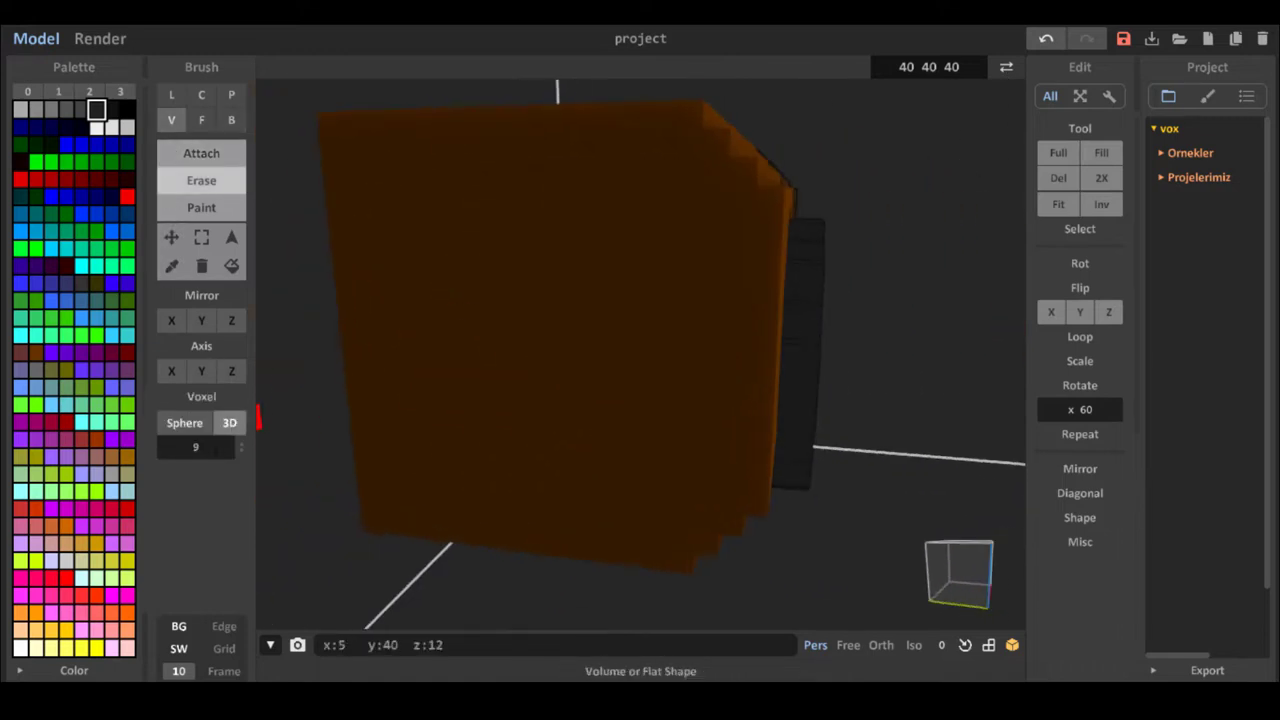
{"action": "left_click", "coordinate": [230, 423]}
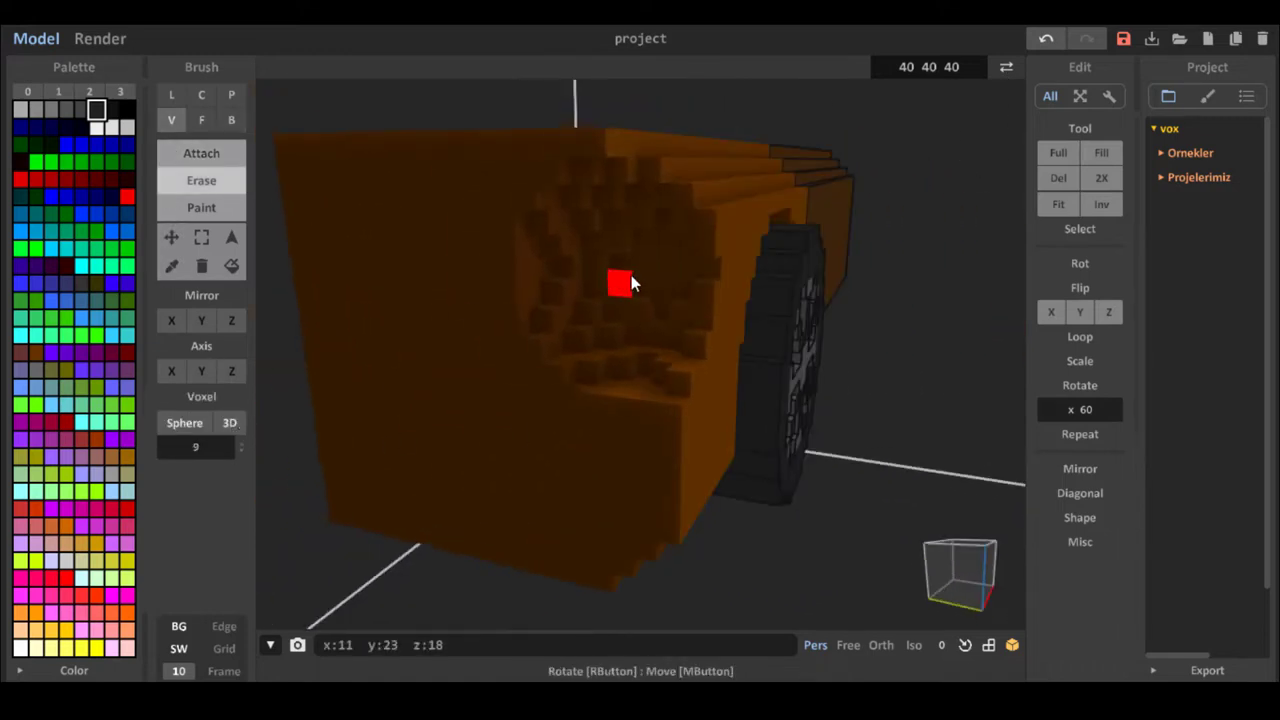
Paint the inner faces of the rounded corner recess turquoise with the Face brush.
{"action": "right_click_drag", "start_coordinate": [631, 275], "coordinate": [430, 290]}
{"action": "left_click", "coordinate": [93, 425]}
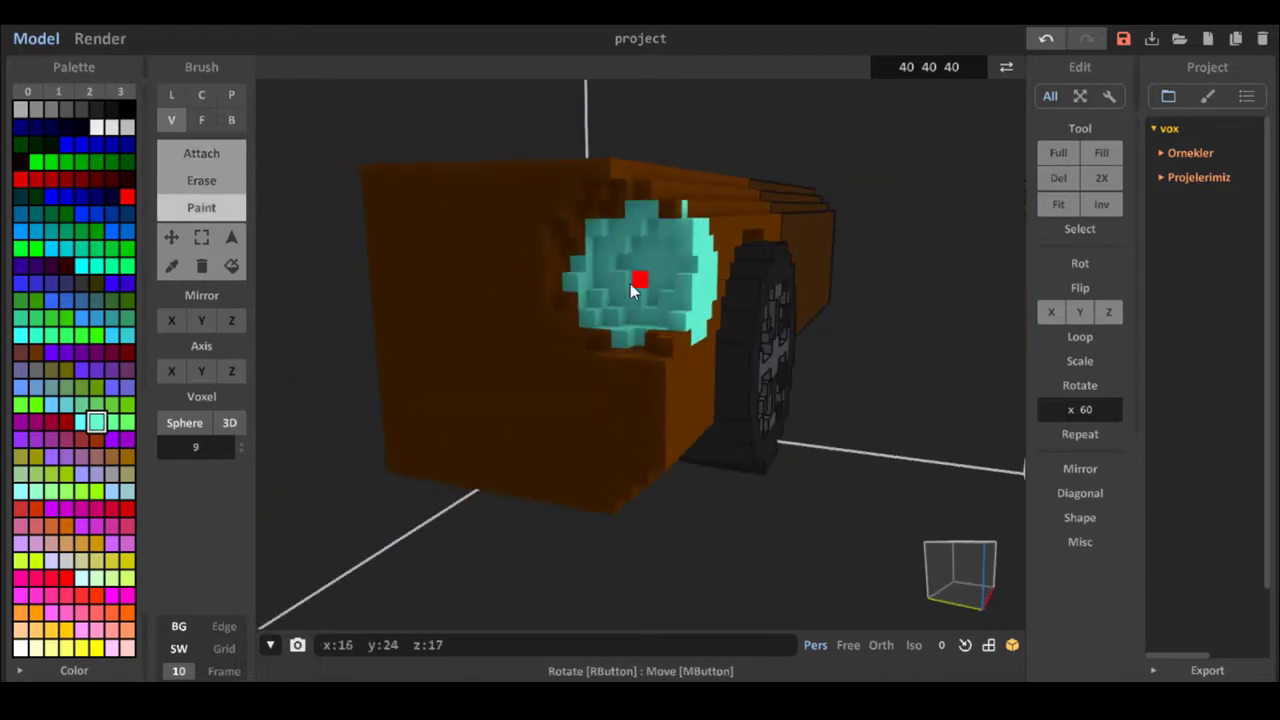
{"action": "right_click_drag", "start_coordinate": [632, 290], "coordinate": [614, 277]}
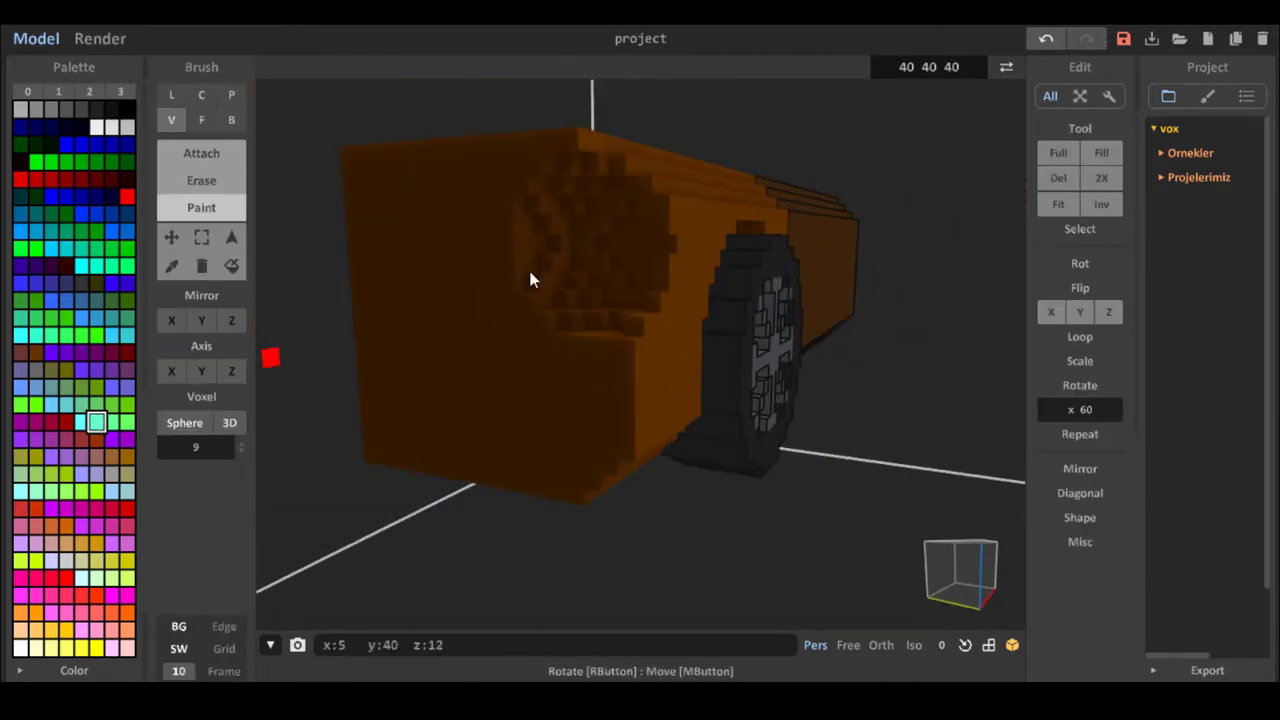
{"action": "left_click", "coordinate": [201, 120]}
{"action": "left_click", "coordinate": [622, 225]}
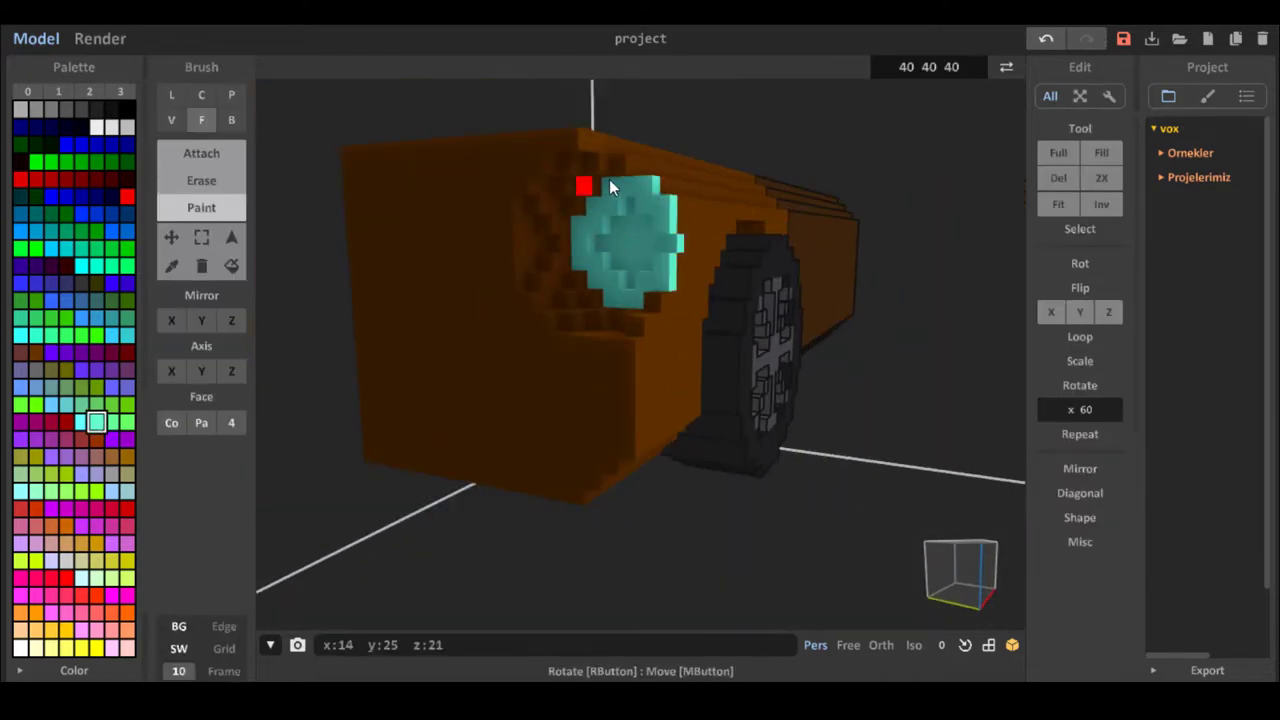
{"action": "left_click", "coordinate": [603, 172]}
Paint the remaining stepped brown faces along the sides and underside of the recess turquoise.
{"action": "scroll", "coordinate": [562, 186], "scroll_direction": "up", "scroll_amount": 5}
{"action": "right_click_drag", "start_coordinate": [562, 250], "coordinate": [585, 218]}
{"action": "left_click", "coordinate": [445, 215]}
{"action": "left_click", "coordinate": [492, 372]}
{"action": "right_click_drag", "start_coordinate": [522, 358], "coordinate": [567, 500]}
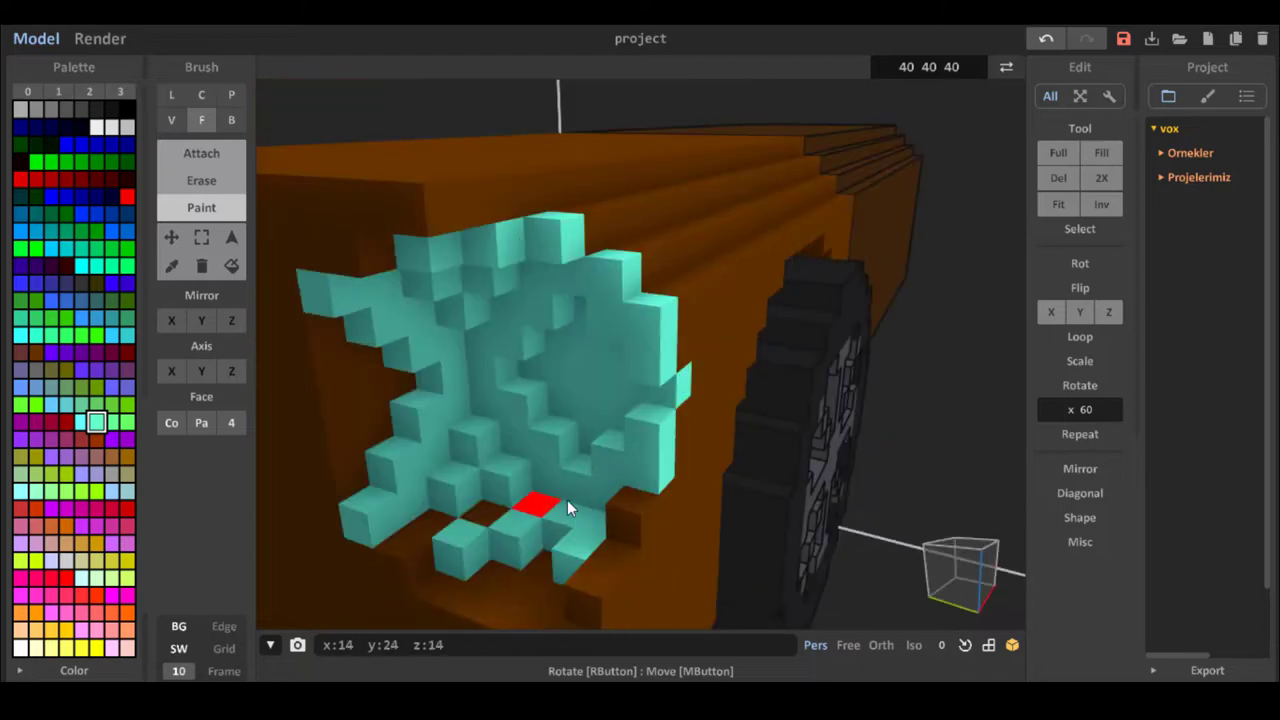
{"action": "left_click", "coordinate": [542, 506]}
{"action": "left_click", "coordinate": [378, 410]}
{"action": "right_click_drag", "start_coordinate": [455, 268], "coordinate": [604, 490]}
{"action": "scroll", "coordinate": [571, 402], "scroll_direction": "down", "scroll_amount": 3}
{"action": "scroll", "coordinate": [571, 402], "scroll_direction": "down", "scroll_amount": 4}
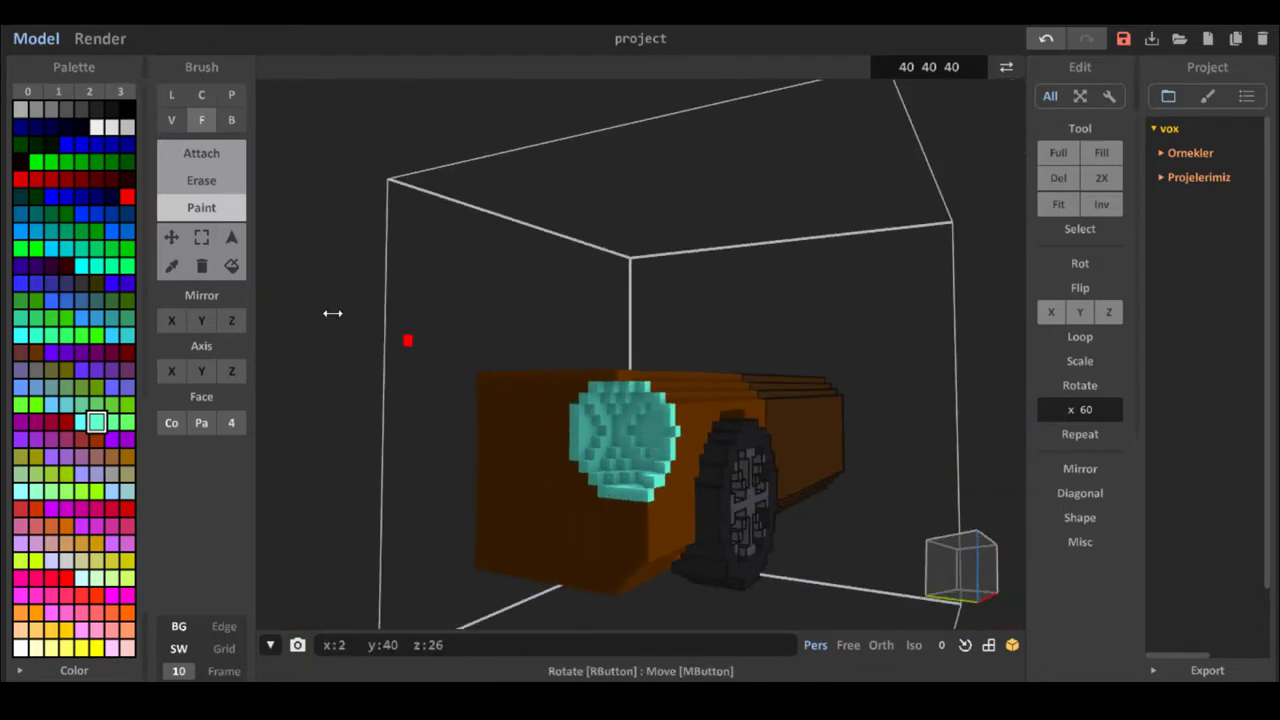
Attach yellow voxels to the innermost faces of the turquoise recess with the Face brush and undo the last addition.
{"action": "left_click", "coordinate": [96, 648]}
{"action": "scroll", "coordinate": [622, 450], "scroll_direction": "up", "scroll_amount": 4}
{"action": "left_click", "coordinate": [215, 154]}
{"action": "left_click", "coordinate": [635, 470]}
{"action": "left_click", "coordinate": [616, 470]}
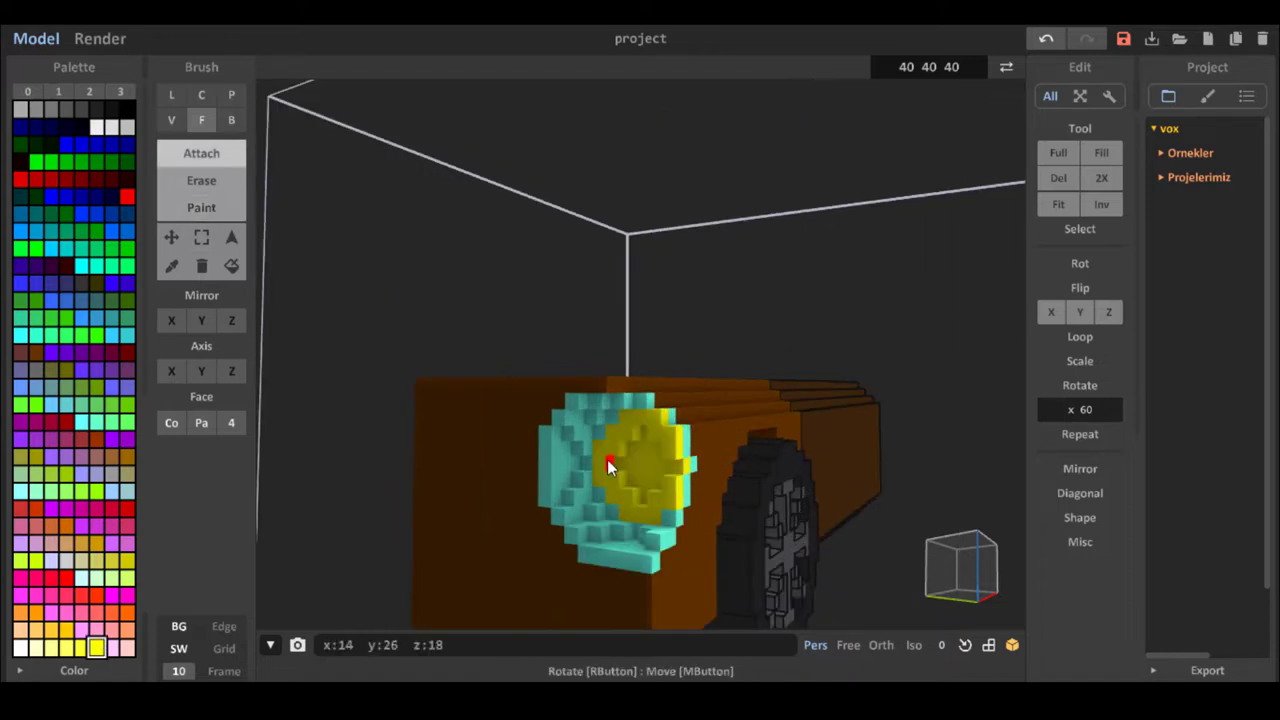
{"action": "left_click", "coordinate": [607, 461]}
{"action": "left_click", "coordinate": [1046, 39]}
Attach more yellow voxels to the stepped faces around the recess centre and undo the last addition.
{"action": "scroll", "coordinate": [600, 328], "scroll_direction": "up", "scroll_amount": 4}
{"action": "left_click", "coordinate": [629, 393]}
{"action": "left_click", "coordinate": [655, 425]}
{"action": "left_click", "coordinate": [703, 457]}
{"action": "left_click", "coordinate": [651, 252]}
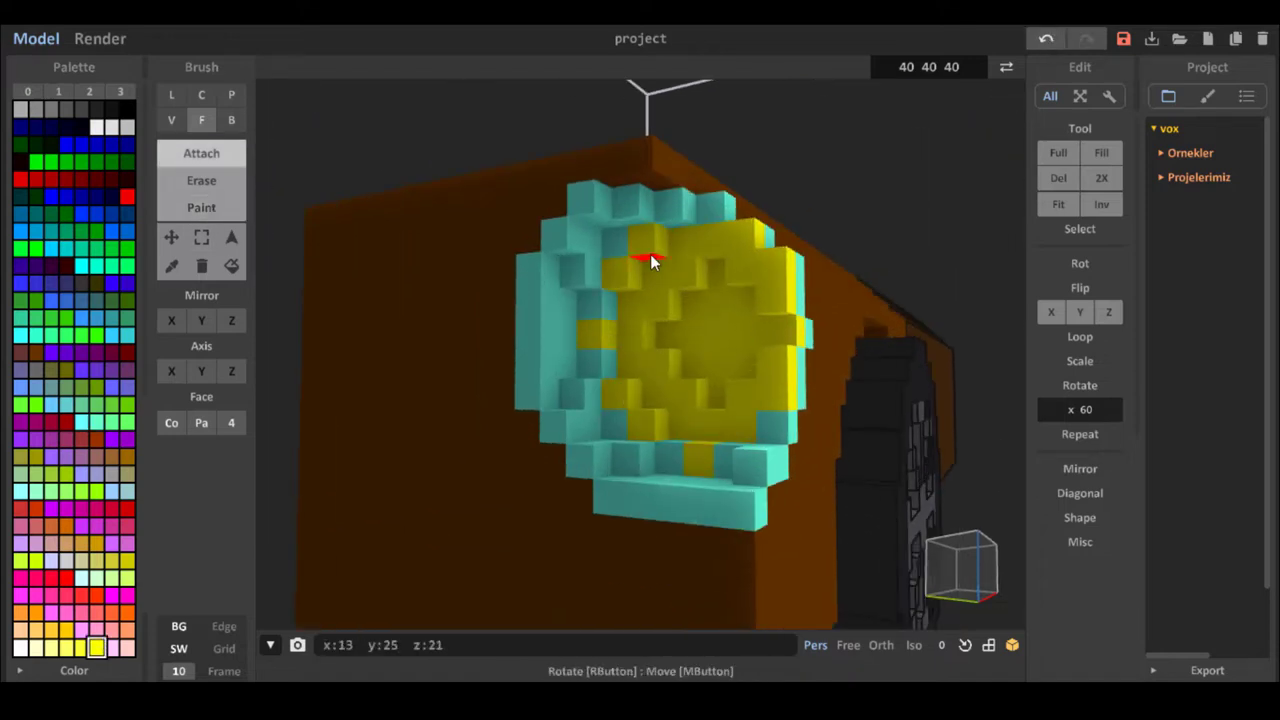
{"action": "left_click", "coordinate": [771, 422]}
{"action": "mouse_move", "coordinate": [765, 415]}
{"action": "right_mouse_down"}
{"action": "mouse_move", "coordinate": [620, 288]}
{"action": "mouse_move", "coordinate": [701, 245]}
{"action": "mouse_move", "coordinate": [691, 346]}
{"action": "mouse_move", "coordinate": [728, 411]}
{"action": "mouse_move", "coordinate": [728, 470]}
{"action": "right_mouse_up"}
{"action": "left_click", "coordinate": [1046, 39]}
Sample the turquoise and attach voxels along the upper rim of the recess with the Box brush.
{"action": "key", "text": "b"}
{"action": "left_click", "coordinate": [724, 352], "text": "alt"}
{"action": "left_click", "coordinate": [671, 321]}
{"action": "right_click_drag", "start_coordinate": [671, 321], "coordinate": [731, 234]}
{"action": "left_click", "coordinate": [731, 234]}
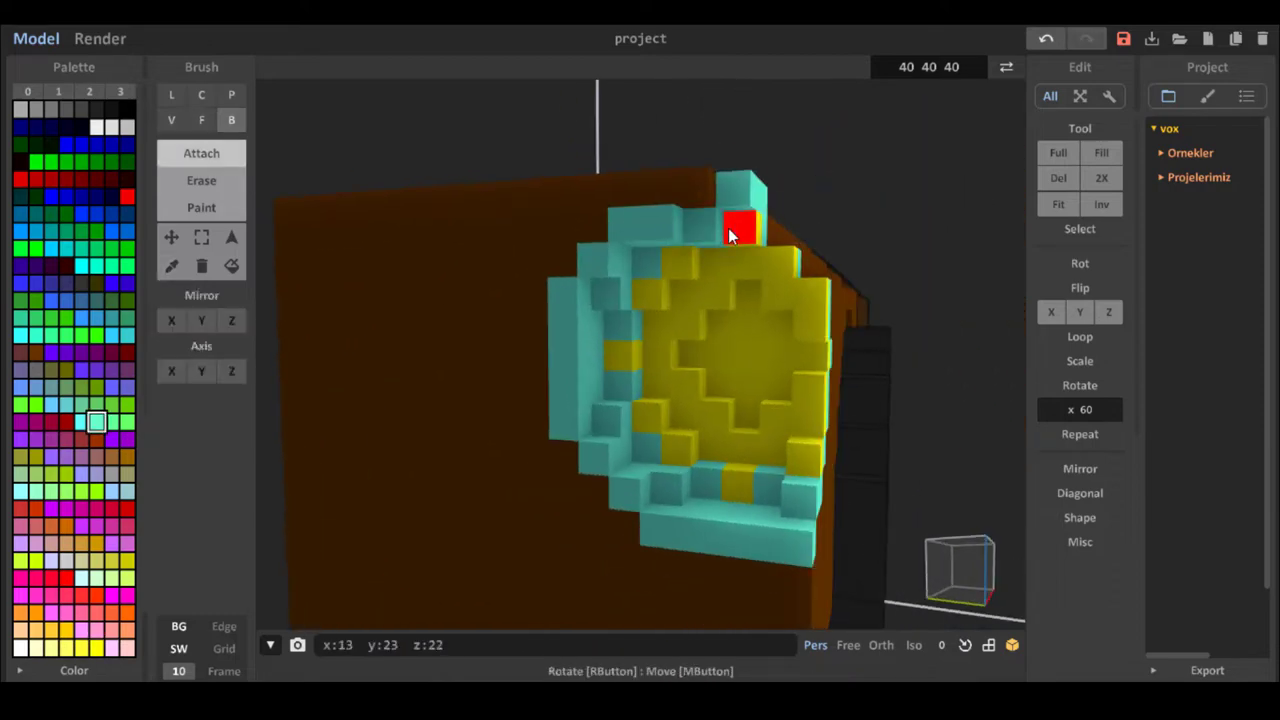
Fill the recess with a turquoise 3D sphere using the Voxel brush, undoing the misplaced attempt.
{"action": "left_click", "coordinate": [172, 120]}
{"action": "scroll", "coordinate": [676, 356], "scroll_direction": "down", "scroll_amount": 2}
{"action": "left_click", "coordinate": [676, 356]}
{"action": "key", "text": "ctrl+z"}
{"action": "left_click", "coordinate": [710, 363]}
{"action": "mouse_move", "coordinate": [676, 356]}
{"action": "right_mouse_down"}
{"action": "mouse_move", "coordinate": [710, 363]}
{"action": "mouse_move", "coordinate": [563, 354]}
{"action": "mouse_move", "coordinate": [667, 368]}
{"action": "mouse_move", "coordinate": [745, 355]}
{"action": "right_mouse_up"}
{"action": "left_click", "coordinate": [230, 423]}
{"action": "left_click", "coordinate": [663, 363]}
Sample the body's brown and paint the outlying turquoise voxels around the sphere with the Box brush.
{"action": "right_click_drag", "start_coordinate": [620, 255], "coordinate": [490, 250]}
{"action": "left_click", "coordinate": [168, 275]}
{"action": "left_click", "coordinate": [201, 207]}
{"action": "left_click", "coordinate": [201, 120]}
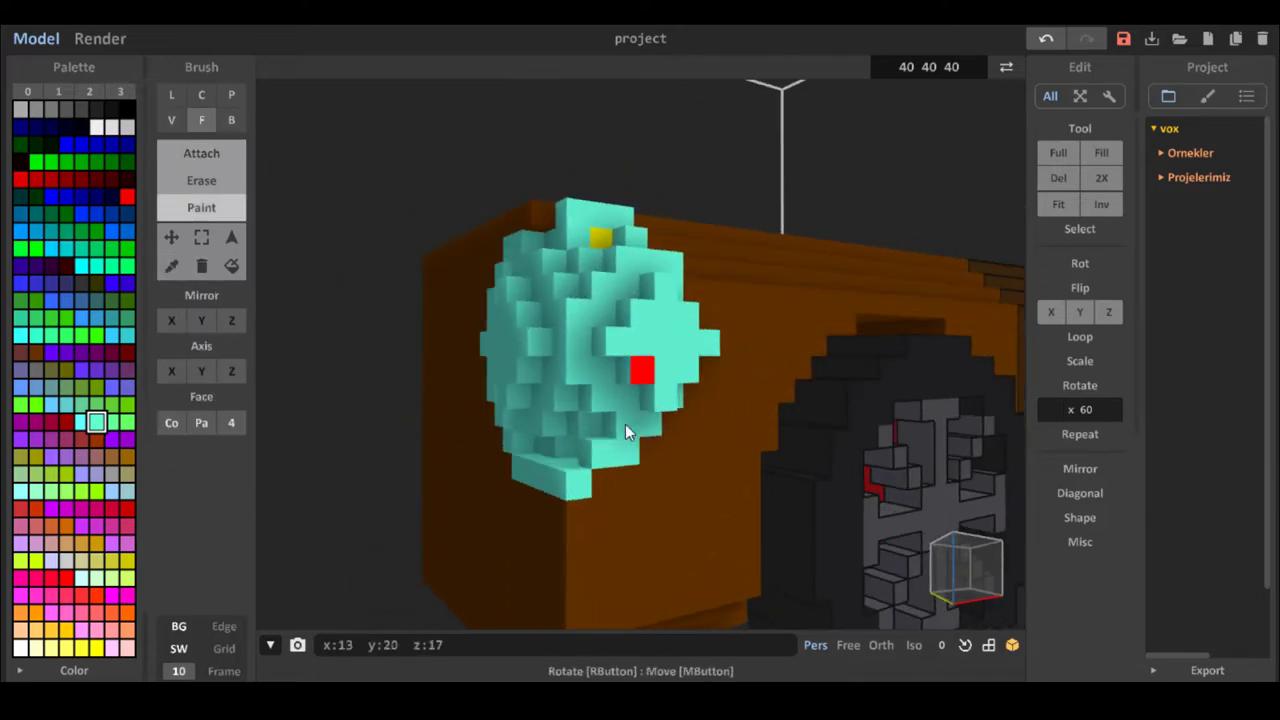
{"action": "right_click_drag", "start_coordinate": [625, 424], "coordinate": [715, 420]}
{"action": "left_click", "coordinate": [172, 267]}
{"action": "left_click", "coordinate": [450, 330]}
{"action": "left_click", "coordinate": [199, 207]}
{"action": "right_click_drag", "start_coordinate": [600, 300], "coordinate": [695, 289]}
{"action": "left_click", "coordinate": [231, 120]}
{"action": "left_click_drag", "start_coordinate": [653, 295], "coordinate": [653, 396]}
{"action": "left_click_drag", "start_coordinate": [704, 445], "coordinate": [832, 472]}
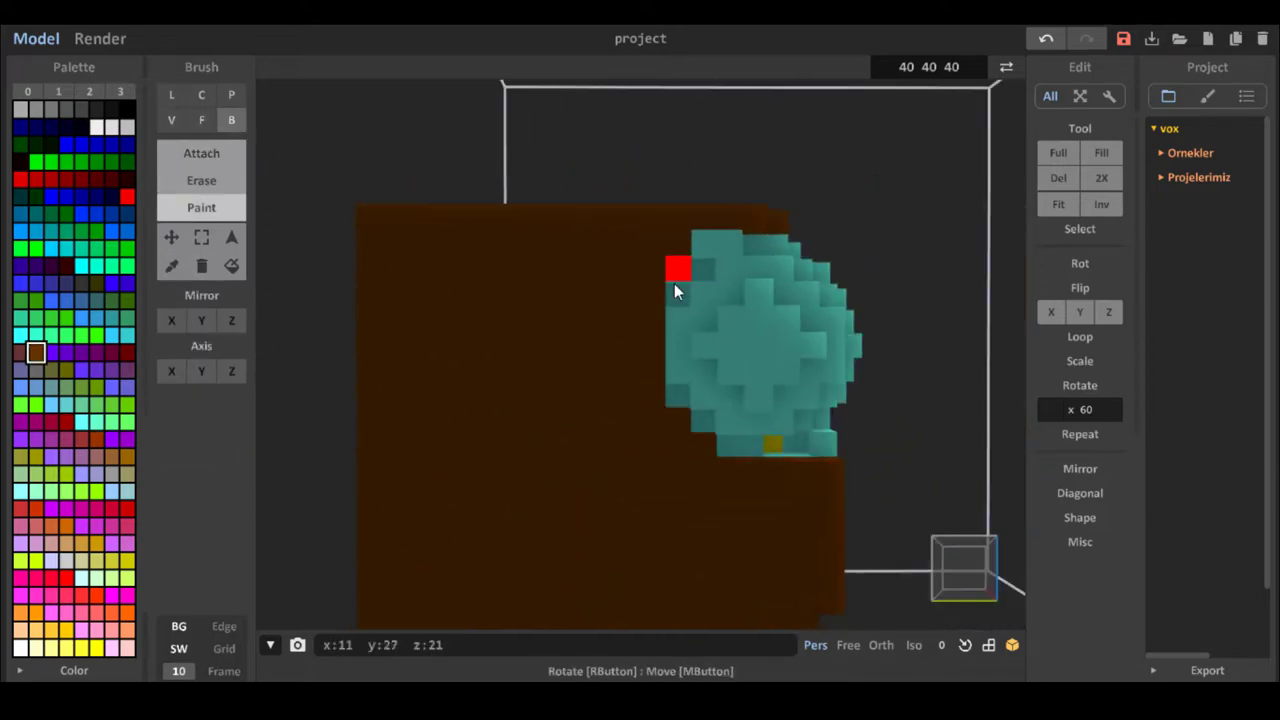
{"action": "left_click_drag", "start_coordinate": [704, 243], "coordinate": [730, 243]}
Sample the turquoise and attach voxels over the yellow spot on the underside of the sphere.
{"action": "mouse_move", "coordinate": [709, 310]}
{"action": "right_mouse_down"}
{"action": "mouse_move", "coordinate": [628, 346]}
{"action": "mouse_move", "coordinate": [625, 310]}
{"action": "right_mouse_up"}
{"action": "left_click", "coordinate": [201, 181]}
{"action": "right_click_drag", "start_coordinate": [735, 350], "coordinate": [652, 350]}
{"action": "left_click", "coordinate": [172, 267]}
{"action": "left_click", "coordinate": [692, 380]}
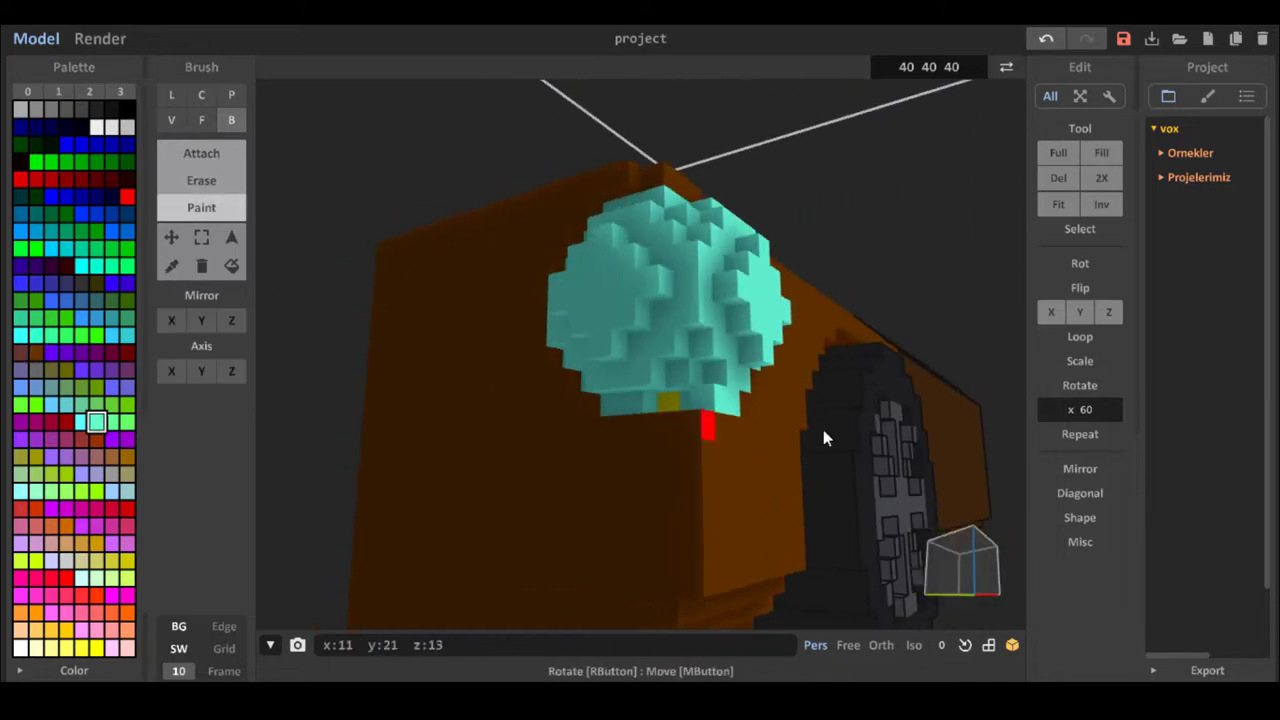
{"action": "left_click", "coordinate": [201, 153]}
{"action": "left_click", "coordinate": [667, 407]}
Erase the stray turquoise voxels along the sphere's lower edge.
{"action": "left_click", "coordinate": [201, 181]}
{"action": "mouse_move", "coordinate": [630, 420]}
{"action": "right_mouse_down"}
{"action": "mouse_move", "coordinate": [808, 455]}
{"action": "mouse_move", "coordinate": [638, 451]}
{"action": "right_mouse_up"}
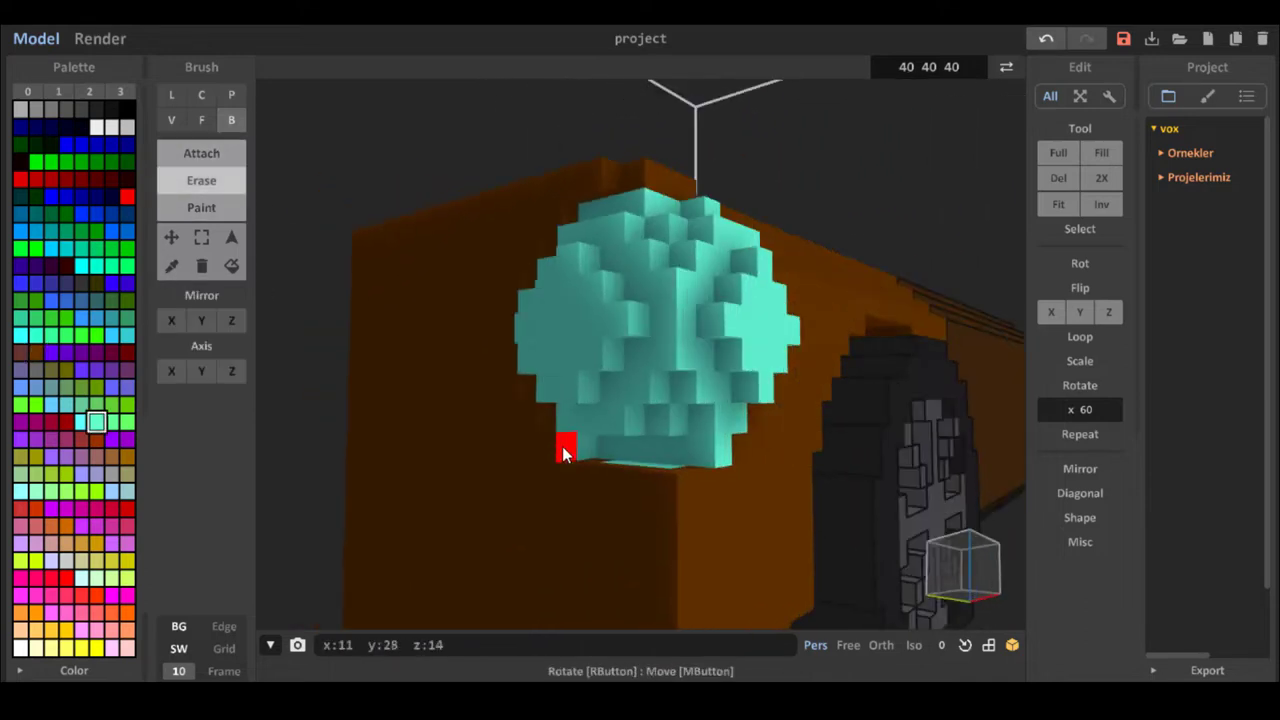
{"action": "left_click", "coordinate": [563, 449]}
{"action": "left_click", "coordinate": [655, 450]}
Sample the body's brown and attach voxels at the recess corner below the sphere.
{"action": "mouse_move", "coordinate": [721, 455]}
{"action": "right_mouse_down"}
{"action": "mouse_move", "coordinate": [651, 455]}
{"action": "mouse_move", "coordinate": [665, 457]}
{"action": "right_mouse_up"}
{"action": "left_click", "coordinate": [172, 267]}
{"action": "left_click", "coordinate": [701, 500]}
{"action": "right_click_drag", "start_coordinate": [701, 500], "coordinate": [748, 505]}
{"action": "scroll", "coordinate": [750, 506], "scroll_direction": "down", "scroll_amount": 5}
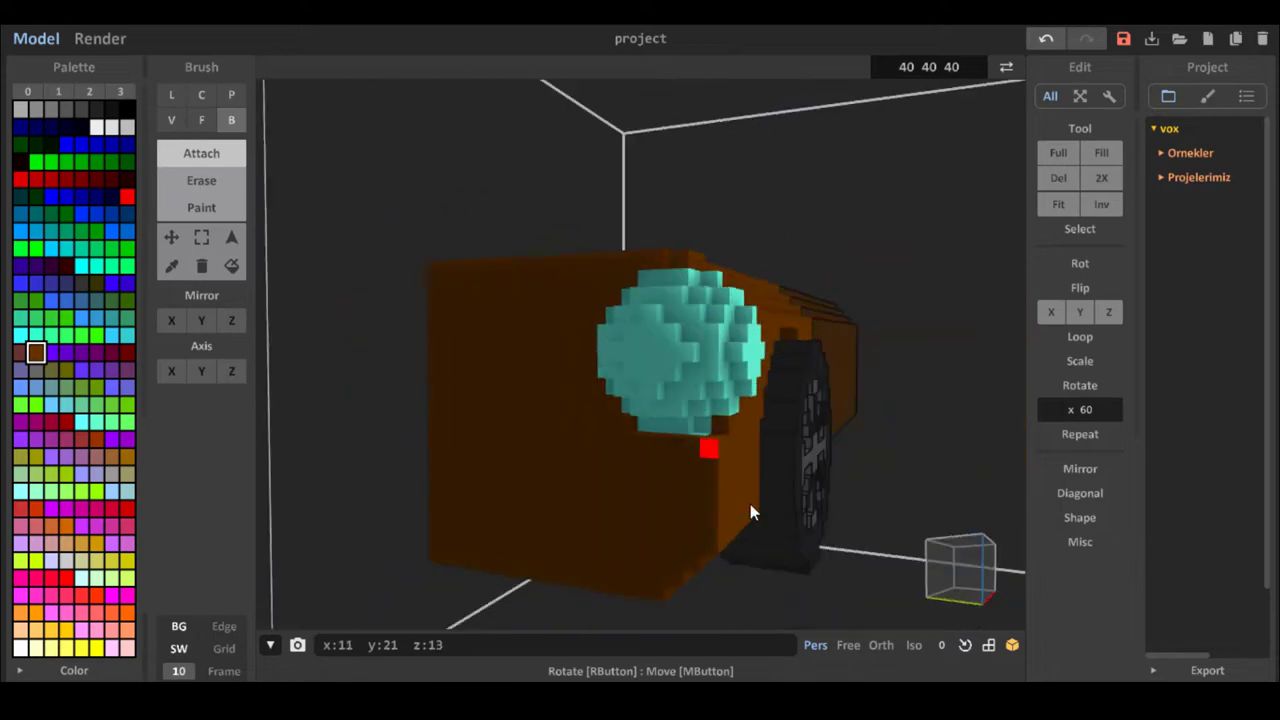
Undo the last erasure below the sphere, sample the turquoise and touch up the sphere's lower edge with Paint.
{"action": "scroll", "coordinate": [752, 508], "scroll_direction": "up", "scroll_amount": 5}
{"action": "left_click", "coordinate": [201, 181]}
{"action": "mouse_move", "coordinate": [655, 460]}
{"action": "right_mouse_down"}
{"action": "mouse_move", "coordinate": [746, 486]}
{"action": "mouse_move", "coordinate": [720, 460]}
{"action": "right_mouse_up"}
{"action": "key", "text": "ctrl+z"}
{"action": "left_click", "coordinate": [201, 211]}
{"action": "left_click", "coordinate": [172, 267]}
{"action": "left_click", "coordinate": [785, 260]}
{"action": "left_click", "coordinate": [697, 449]}
{"action": "scroll", "coordinate": [808, 460], "scroll_direction": "down", "scroll_amount": 2}
{"action": "left_click", "coordinate": [201, 181]}
{"action": "left_click", "coordinate": [201, 208]}
{"action": "mouse_move", "coordinate": [485, 475]}
{"action": "right_mouse_down"}
{"action": "mouse_move", "coordinate": [556, 477]}
{"action": "mouse_move", "coordinate": [420, 529]}
{"action": "mouse_move", "coordinate": [323, 480]}
{"action": "mouse_move", "coordinate": [504, 497]}
{"action": "mouse_move", "coordinate": [531, 533]}
{"action": "right_mouse_up"}
{"action": "scroll", "coordinate": [531, 533], "scroll_direction": "up", "scroll_amount": 2}
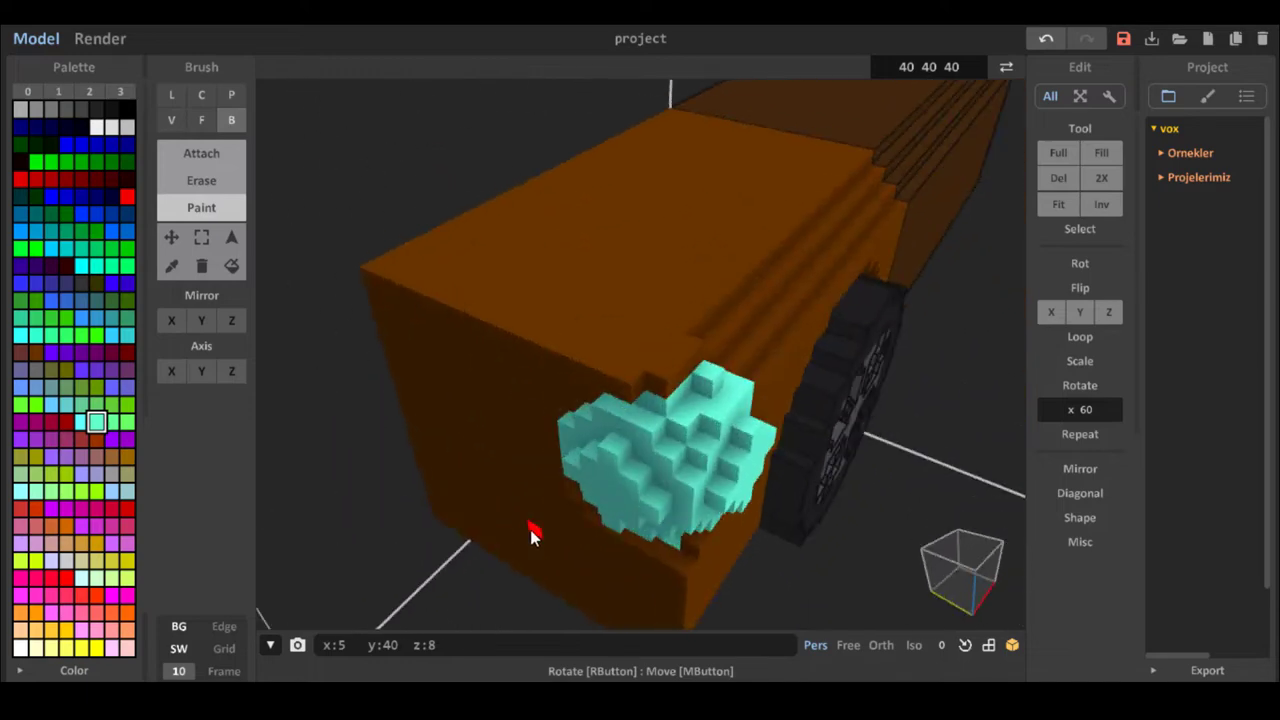
Erase surplus voxels on top of the sphere and paint the exposed yellow ones turquoise.
{"action": "left_click", "coordinate": [201, 181]}
{"action": "mouse_move", "coordinate": [670, 368]}
{"action": "right_mouse_down"}
{"action": "mouse_move", "coordinate": [401, 393]}
{"action": "mouse_move", "coordinate": [403, 408]}
{"action": "right_mouse_up"}
{"action": "right_click_drag", "start_coordinate": [388, 260], "coordinate": [686, 372]}
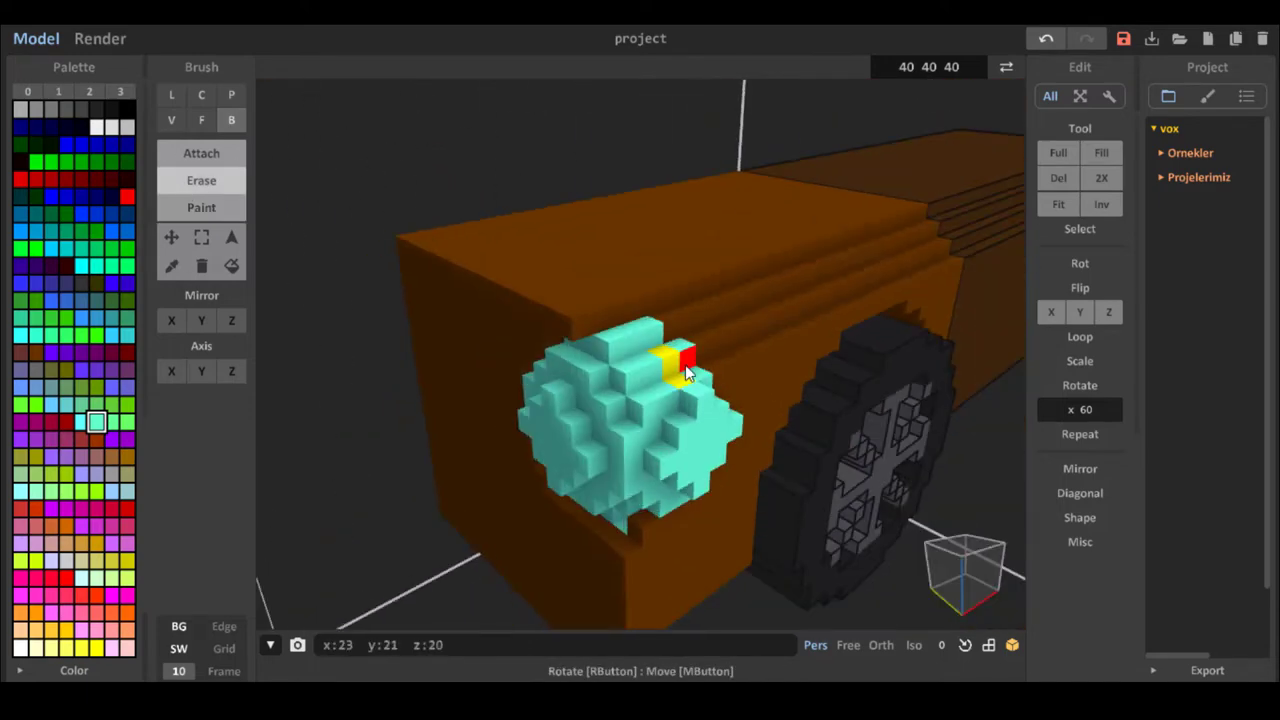
{"action": "left_click", "coordinate": [201, 208]}
{"action": "left_click", "coordinate": [671, 367]}
Open the wheel for editing, pick its grey spoke colour from the palette and return to the body section.
{"action": "mouse_move", "coordinate": [655, 495]}
{"action": "right_mouse_down"}
{"action": "mouse_move", "coordinate": [615, 421]}
{"action": "mouse_move", "coordinate": [677, 472]}
{"action": "mouse_move", "coordinate": [706, 462]}
{"action": "mouse_move", "coordinate": [735, 480]}
{"action": "mouse_move", "coordinate": [430, 390]}
{"action": "right_mouse_up"}
{"action": "left_click", "coordinate": [171, 266]}
{"action": "left_click", "coordinate": [430, 340]}
{"action": "left_click", "coordinate": [201, 154]}
{"action": "left_click", "coordinate": [171, 266]}
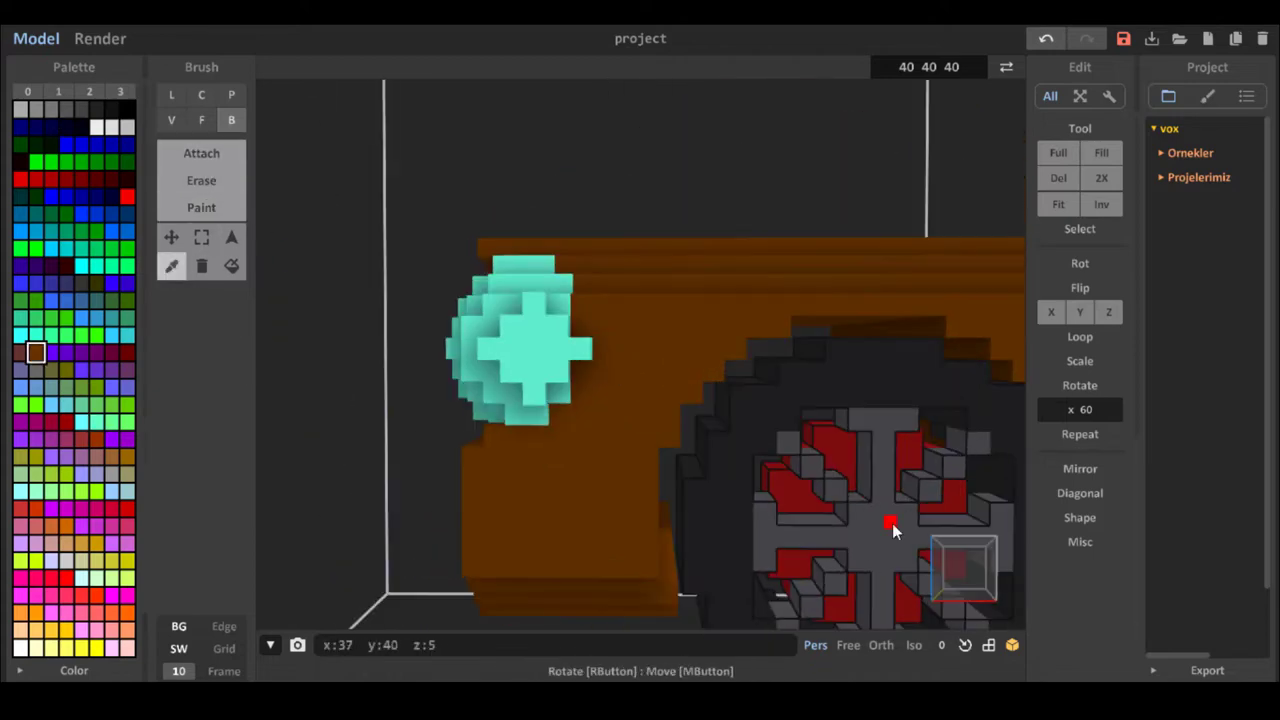
{"action": "left_click", "coordinate": [82, 110]}
{"action": "key", "text": "Tab"}
{"action": "double_click", "coordinate": [889, 443]}
{"action": "left_click", "coordinate": [889, 443]}
{"action": "left_click", "coordinate": [66, 113]}
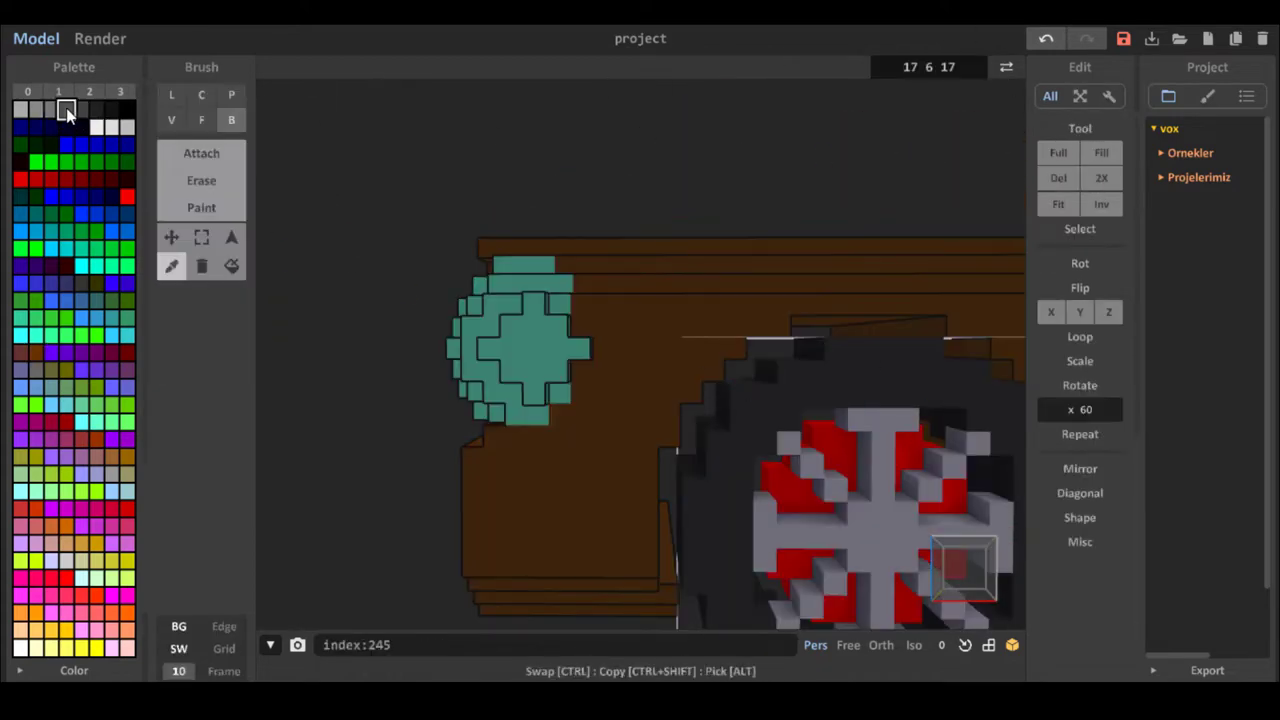
{"action": "key", "text": "Tab"}
{"action": "double_click", "coordinate": [600, 290]}
Attach stepped rows of grey voxels along the Y axis above the body's upper front edge.
{"action": "right_click_drag", "start_coordinate": [430, 190], "coordinate": [618, 230]}
{"action": "left_click", "coordinate": [201, 153]}
{"action": "left_click", "coordinate": [478, 282]}
{"action": "right_click_drag", "start_coordinate": [480, 294], "coordinate": [410, 255]}
{"action": "left_click", "coordinate": [492, 228]}
{"action": "right_click_drag", "start_coordinate": [492, 228], "coordinate": [420, 205]}
{"action": "left_click", "coordinate": [514, 190]}
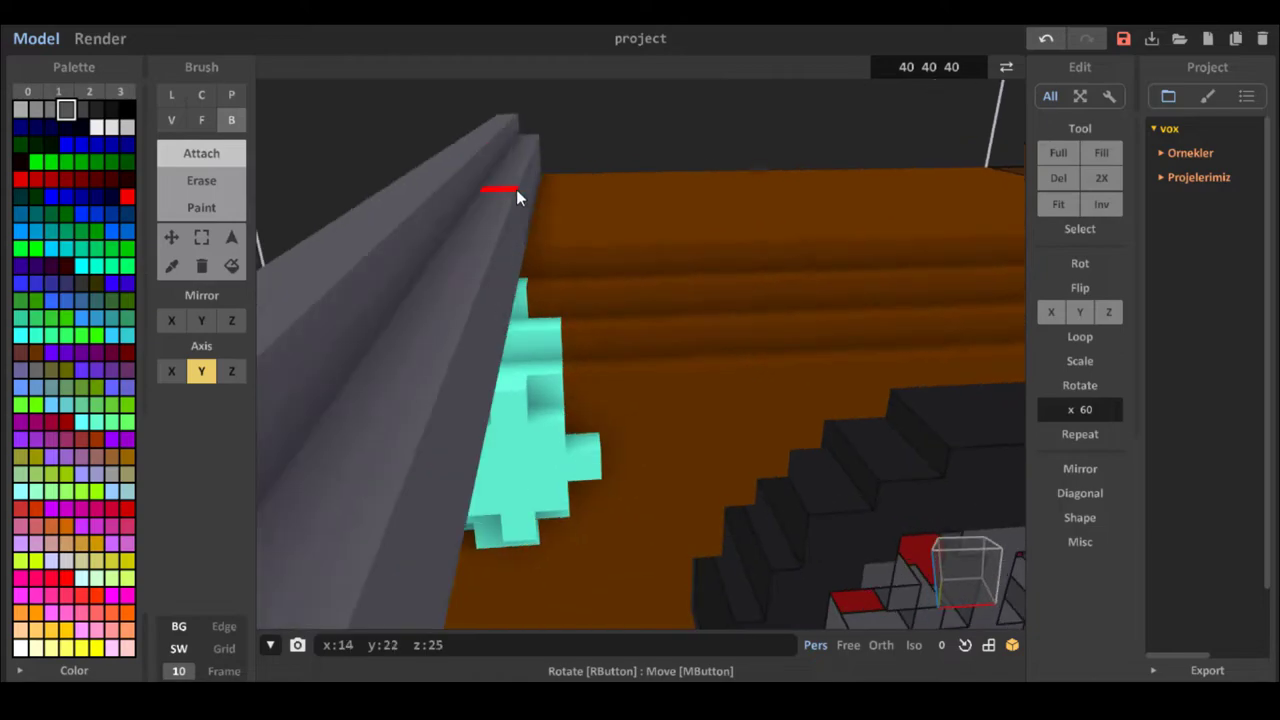
{"action": "right_click_drag", "start_coordinate": [516, 191], "coordinate": [660, 230]}
{"action": "left_click", "coordinate": [582, 232]}
{"action": "mouse_move", "coordinate": [582, 232]}
{"action": "right_mouse_down"}
{"action": "mouse_move", "coordinate": [507, 221]}
{"action": "mouse_move", "coordinate": [420, 285]}
{"action": "right_mouse_up"}
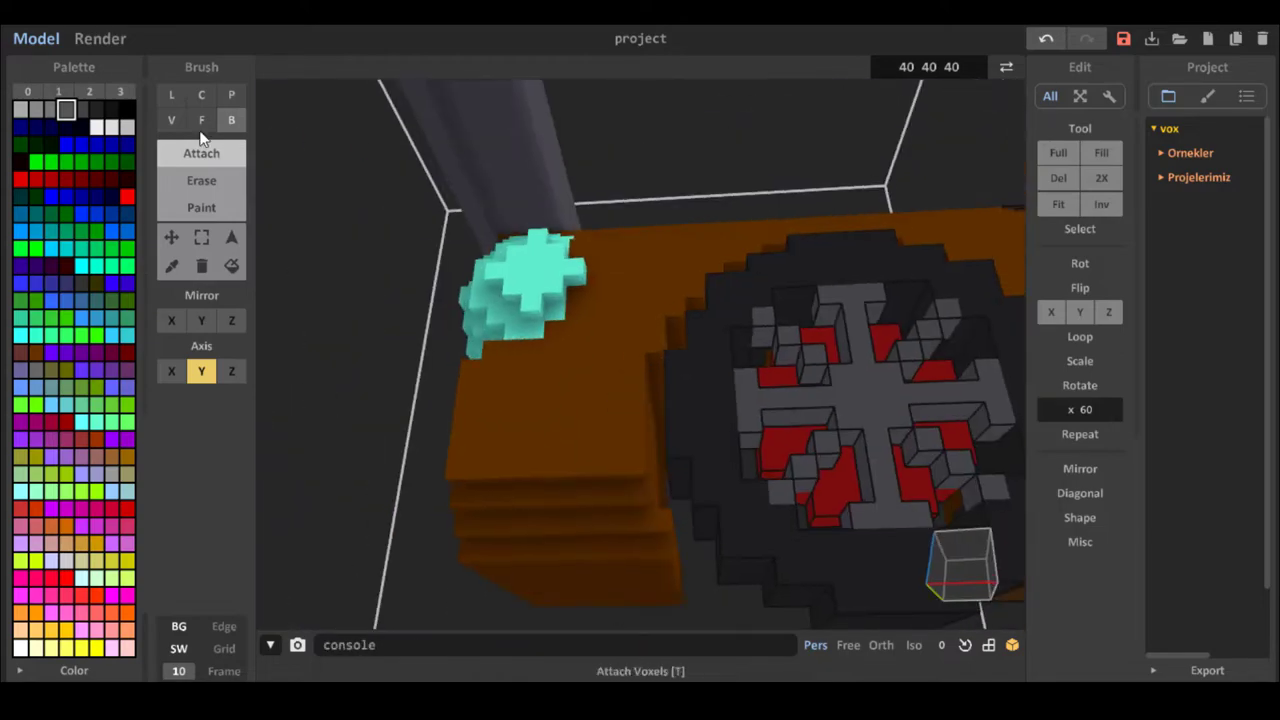
Trim the ends of the grey rows with the Face brush and extend them back over the body's top as a hood.
{"action": "left_click", "coordinate": [202, 180]}
{"action": "left_click", "coordinate": [206, 124]}
{"action": "left_click_drag", "start_coordinate": [500, 170], "coordinate": [535, 262]}
{"action": "mouse_move", "coordinate": [535, 262]}
{"action": "right_mouse_down"}
{"action": "mouse_move", "coordinate": [541, 277]}
{"action": "mouse_move", "coordinate": [606, 297]}
{"action": "right_mouse_up"}
{"action": "scroll", "coordinate": [606, 297], "scroll_direction": "down", "scroll_amount": 4}
{"action": "left_click", "coordinate": [201, 153]}
{"action": "left_click_drag", "start_coordinate": [620, 285], "coordinate": [815, 302]}
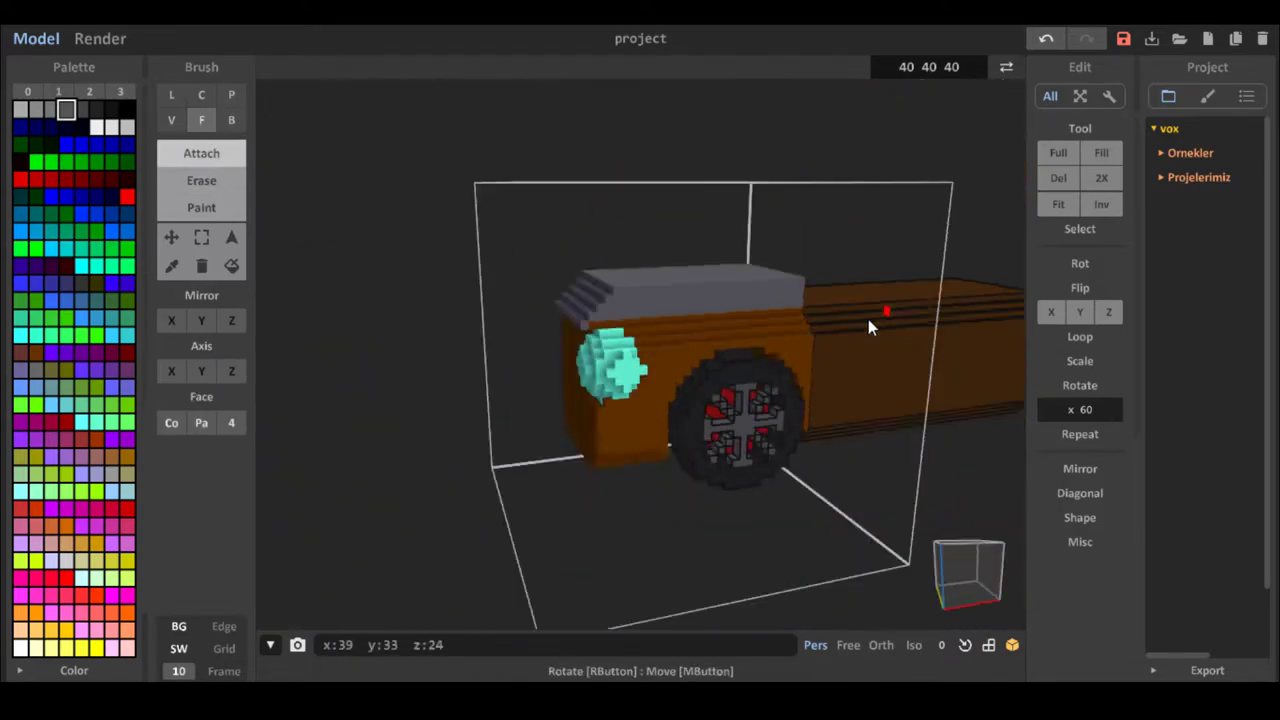
Erase surplus grey voxels at the edge of the hood with the Box brush.
{"action": "scroll", "coordinate": [728, 287], "scroll_direction": "up", "scroll_amount": 6}
{"action": "mouse_move", "coordinate": [868, 319]}
{"action": "right_mouse_down"}
{"action": "mouse_move", "coordinate": [728, 287]}
{"action": "mouse_move", "coordinate": [752, 296]}
{"action": "right_mouse_up"}
{"action": "left_click", "coordinate": [201, 181]}
{"action": "left_click", "coordinate": [231, 120]}
{"action": "left_click_drag", "start_coordinate": [632, 266], "coordinate": [602, 258]}
{"action": "left_click_drag", "start_coordinate": [666, 180], "coordinate": [628, 168]}
Erase a shallow rectangular grille recess in the body's front face beside the turquoise headlight.
{"action": "scroll", "coordinate": [697, 284], "scroll_direction": "down", "scroll_amount": 6}
{"action": "mouse_move", "coordinate": [628, 262]}
{"action": "right_mouse_down"}
{"action": "mouse_move", "coordinate": [697, 284]}
{"action": "mouse_move", "coordinate": [625, 288]}
{"action": "mouse_move", "coordinate": [694, 281]}
{"action": "right_mouse_up"}
{"action": "scroll", "coordinate": [694, 281], "scroll_direction": "up", "scroll_amount": 6}
{"action": "left_click", "coordinate": [172, 371]}
{"action": "left_click_drag", "start_coordinate": [671, 238], "coordinate": [496, 381]}
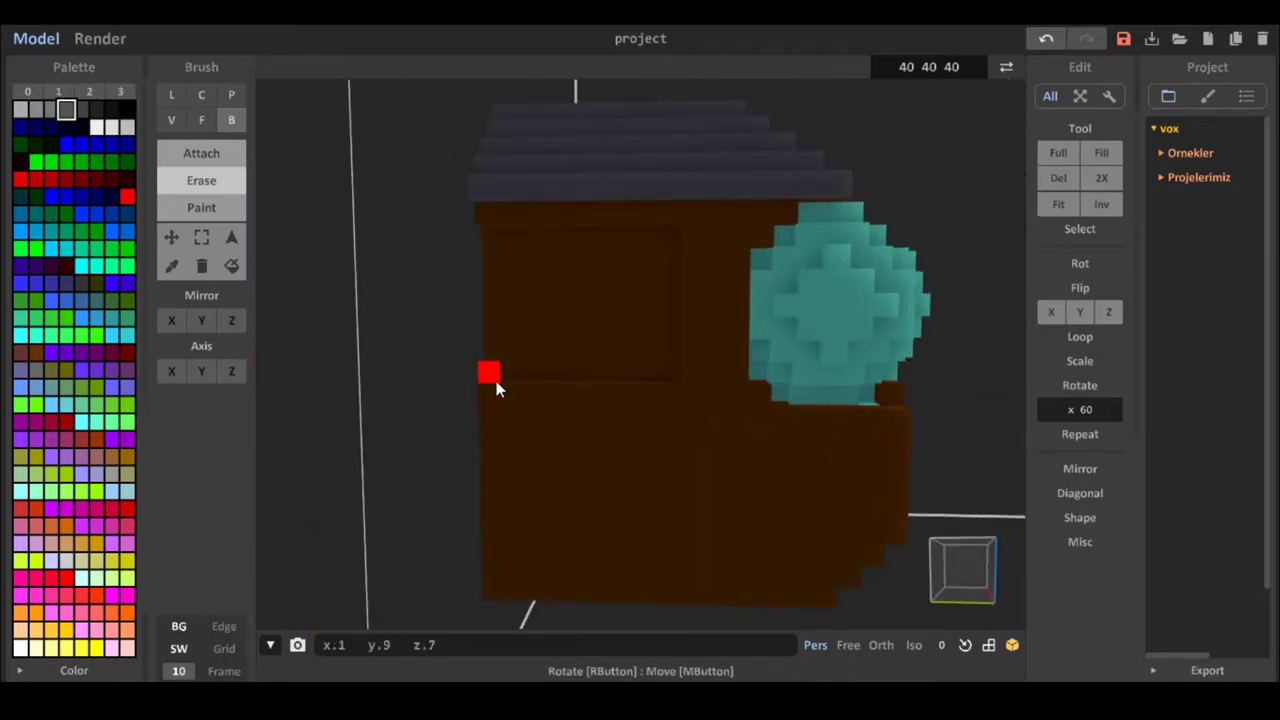
Attach three horizontal dark grey slats across the grille recess with the Box brush.
{"action": "right_click_drag", "start_coordinate": [473, 377], "coordinate": [500, 377]}
{"action": "scroll", "coordinate": [500, 377], "scroll_direction": "up", "scroll_amount": 2}
{"action": "left_click", "coordinate": [201, 150]}
{"action": "left_click", "coordinate": [81, 110]}
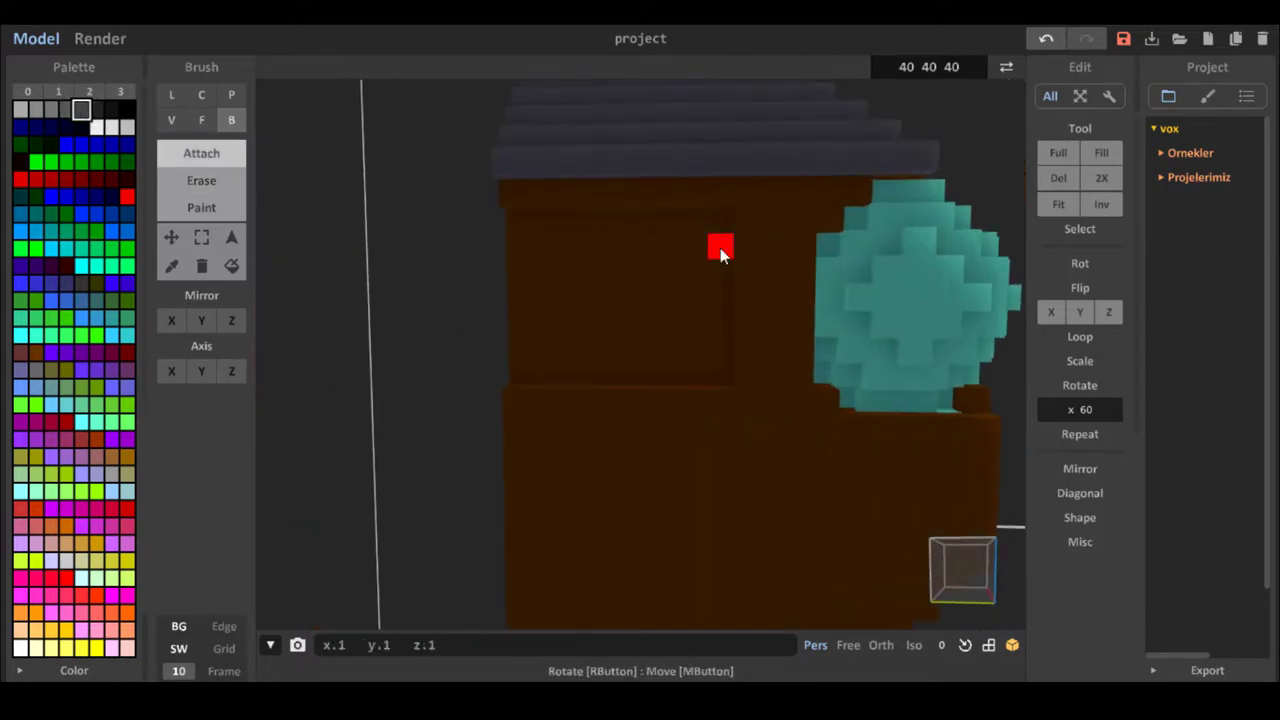
{"action": "left_click_drag", "start_coordinate": [720, 250], "coordinate": [520, 247]}
{"action": "left_click_drag", "start_coordinate": [720, 298], "coordinate": [520, 298]}
{"action": "left_click_drag", "start_coordinate": [720, 349], "coordinate": [520, 349]}
Paint the four rows between and around the grille slats near-black.
{"action": "left_click", "coordinate": [112, 110]}
{"action": "left_click", "coordinate": [201, 207]}
{"action": "left_click_drag", "start_coordinate": [722, 224], "coordinate": [520, 222]}
{"action": "left_click_drag", "start_coordinate": [720, 272], "coordinate": [520, 272]}
{"action": "left_click_drag", "start_coordinate": [720, 323], "coordinate": [520, 323]}
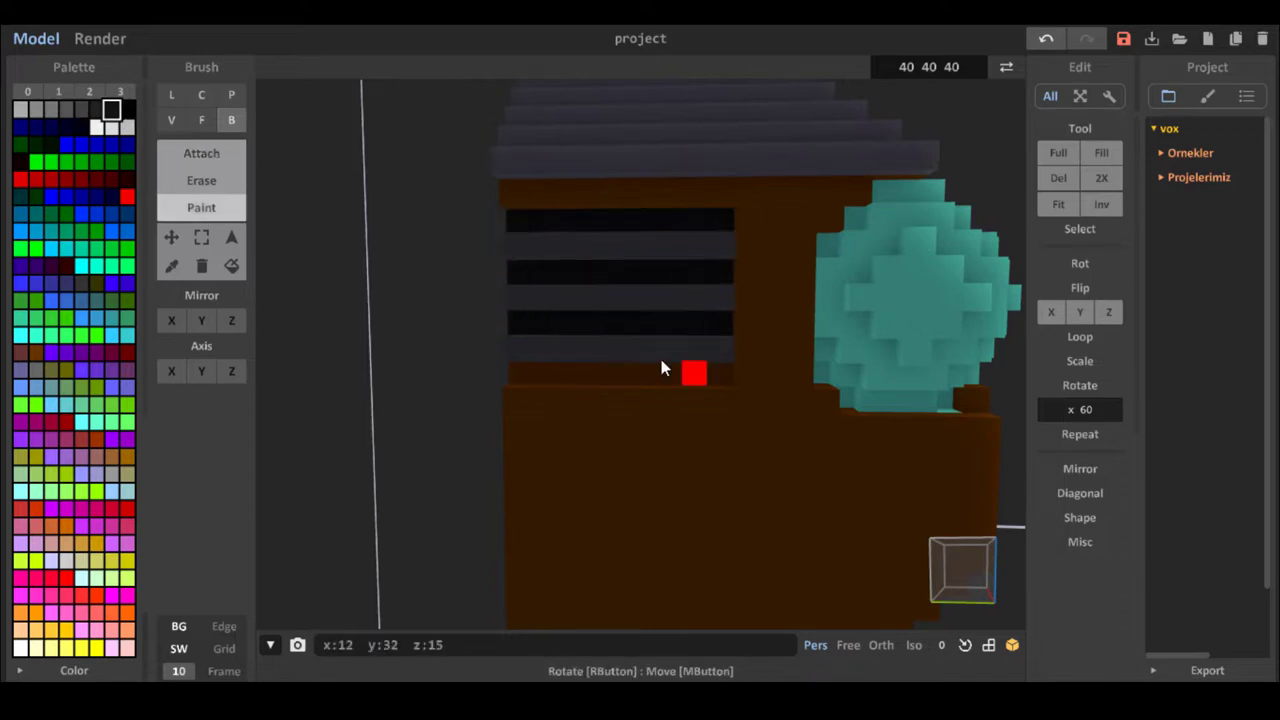
{"action": "left_click_drag", "start_coordinate": [718, 370], "coordinate": [520, 372]}
Extrude the side of the brown front body and the side of the grey hood outward with the Face brush, sampling each colour.
{"action": "mouse_move", "coordinate": [612, 372]}
{"action": "right_mouse_down"}
{"action": "mouse_move", "coordinate": [793, 371]}
{"action": "mouse_move", "coordinate": [645, 375]}
{"action": "right_mouse_up"}
{"action": "scroll", "coordinate": [645, 375], "scroll_direction": "down", "scroll_amount": 6}
{"action": "left_click_drag", "start_coordinate": [645, 375], "coordinate": [730, 383], "text": "ctrl"}
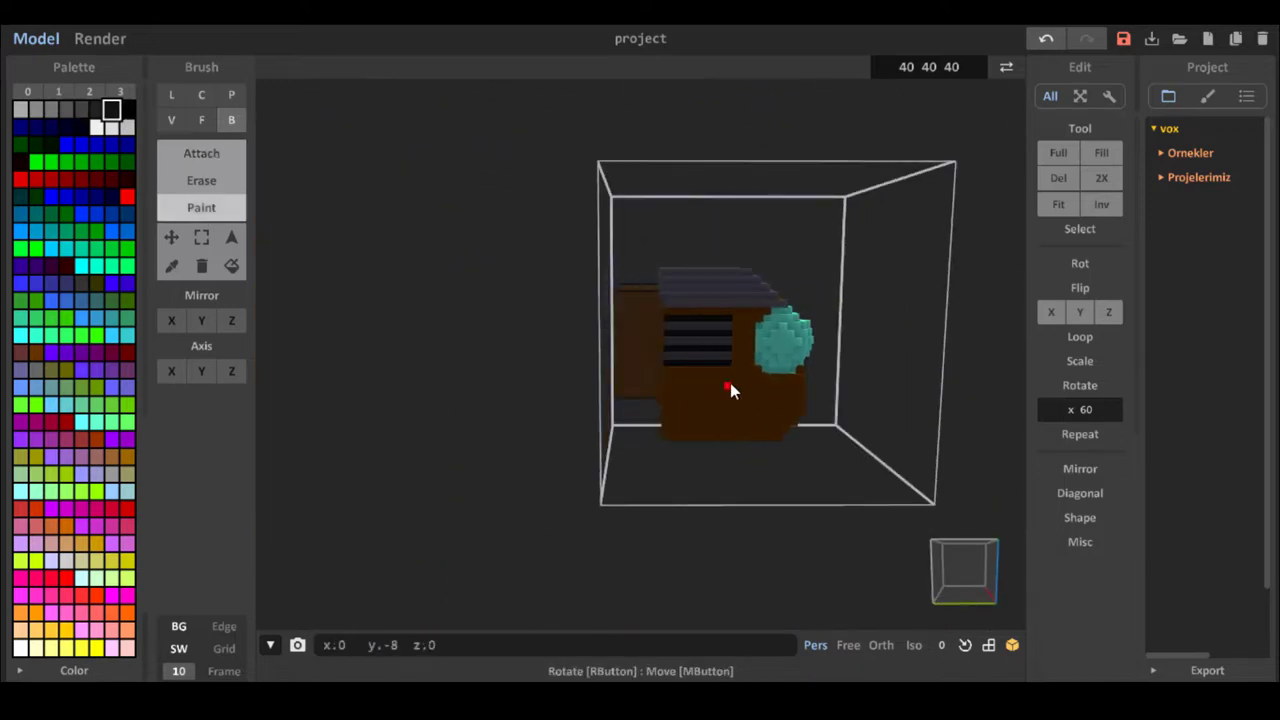
{"action": "right_click_drag", "start_coordinate": [730, 383], "coordinate": [850, 383]}
{"action": "scroll", "coordinate": [850, 383], "scroll_direction": "up", "scroll_amount": 4}
{"action": "left_click", "coordinate": [168, 120]}
{"action": "left_click", "coordinate": [191, 152]}
{"action": "left_click", "coordinate": [201, 120]}
{"action": "left_click", "coordinate": [172, 266]}
{"action": "left_click", "coordinate": [670, 290]}
{"action": "left_click_drag", "start_coordinate": [670, 290], "coordinate": [700, 310]}
{"action": "left_click", "coordinate": [175, 265]}
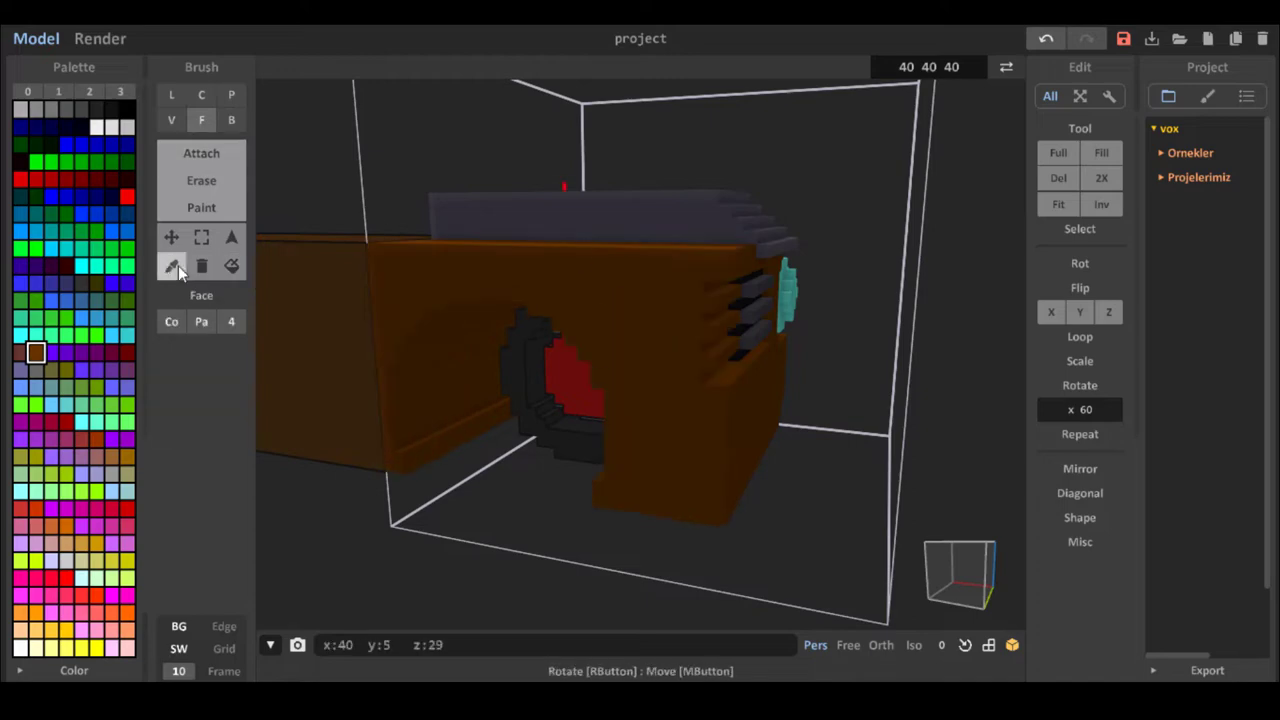
{"action": "left_click", "coordinate": [690, 222]}
{"action": "left_click_drag", "start_coordinate": [690, 222], "coordinate": [761, 250]}
Extend the grille's grey slats and near-black rows out to the body's side with the Face brush.
{"action": "left_click", "coordinate": [172, 266]}
{"action": "left_click", "coordinate": [757, 287]}
{"action": "left_click", "coordinate": [200, 155]}
{"action": "scroll", "coordinate": [757, 300], "scroll_direction": "up", "scroll_amount": 3}
{"action": "left_click_drag", "start_coordinate": [768, 338], "coordinate": [783, 343]}
{"action": "right_click_drag", "start_coordinate": [783, 343], "coordinate": [840, 345]}
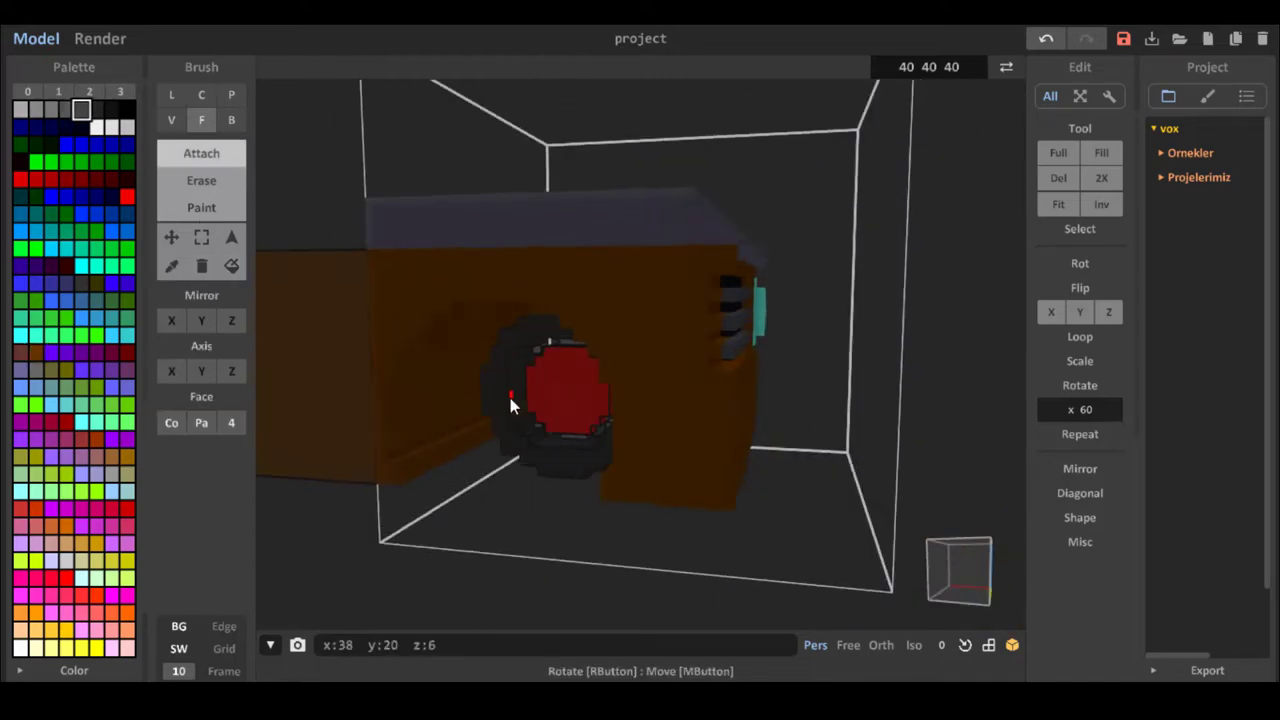
{"action": "right_click_drag", "start_coordinate": [510, 398], "coordinate": [340, 392]}
{"action": "left_click_drag", "start_coordinate": [712, 281], "coordinate": [722, 288]}
{"action": "left_click", "coordinate": [706, 309]}
{"action": "left_click", "coordinate": [708, 338]}
{"action": "right_click_drag", "start_coordinate": [720, 364], "coordinate": [520, 362]}
Open the rear body block for voxel editing and sample its brown colour.
{"action": "left_click", "coordinate": [1006, 68]}
{"action": "left_click", "coordinate": [610, 408]}
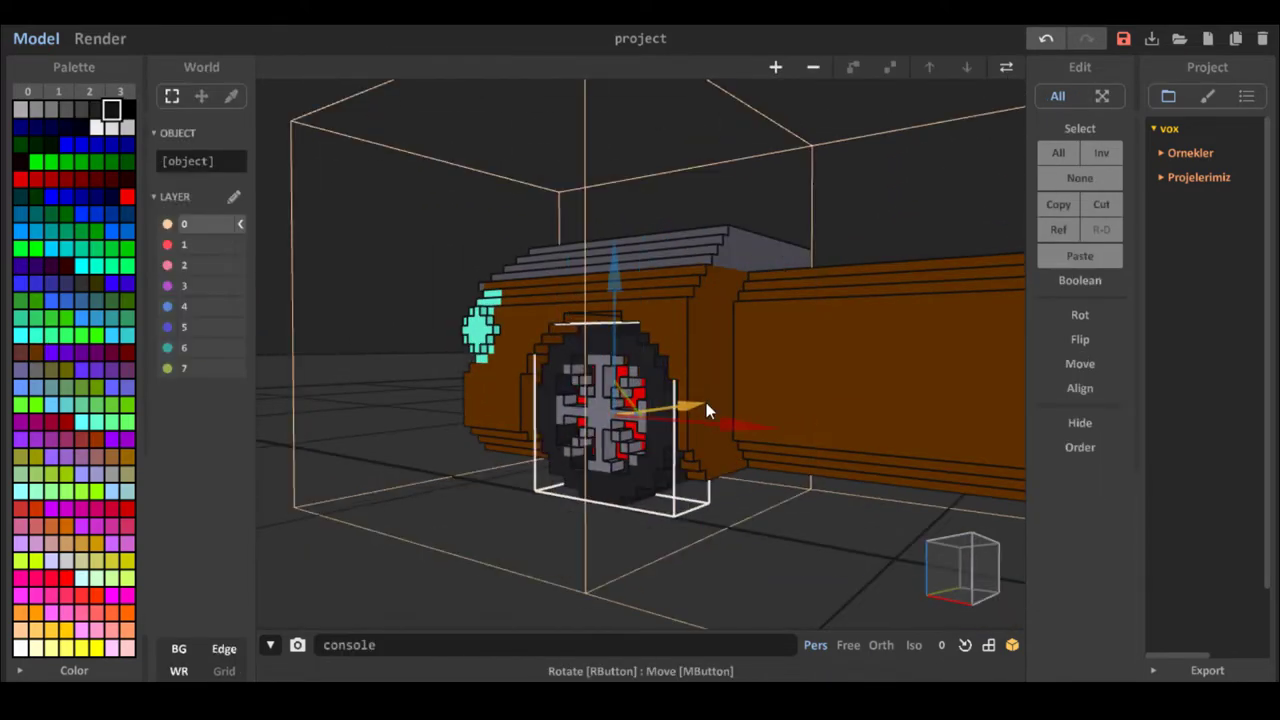
{"action": "right_click_drag", "start_coordinate": [706, 402], "coordinate": [560, 430]}
{"action": "left_click", "coordinate": [800, 400]}
{"action": "left_click", "coordinate": [1006, 68]}
{"action": "left_click_drag", "start_coordinate": [759, 358], "coordinate": [680, 366]}
{"action": "left_click", "coordinate": [172, 266]}
{"action": "left_click", "coordinate": [620, 430]}
Return to the object overview, reselect the rear body block and reopen it for editing with the Box brush.
{"action": "right_click_drag", "start_coordinate": [940, 500], "coordinate": [735, 450]}
{"action": "scroll", "coordinate": [632, 503], "scroll_direction": "up", "scroll_amount": 3}
{"action": "left_click_drag", "start_coordinate": [735, 450], "coordinate": [741, 496], "text": "ctrl"}
{"action": "key", "text": "Tab"}
{"action": "right_click_drag", "start_coordinate": [829, 260], "coordinate": [800, 372]}
{"action": "left_click", "coordinate": [704, 374]}
{"action": "mouse_move", "coordinate": [690, 530]}
{"action": "right_mouse_down"}
{"action": "mouse_move", "coordinate": [623, 536]}
{"action": "mouse_move", "coordinate": [618, 465]}
{"action": "mouse_move", "coordinate": [740, 412]}
{"action": "mouse_move", "coordinate": [613, 436]}
{"action": "mouse_move", "coordinate": [563, 425]}
{"action": "right_mouse_up"}
{"action": "left_click", "coordinate": [623, 536]}
{"action": "key", "text": "Tab"}
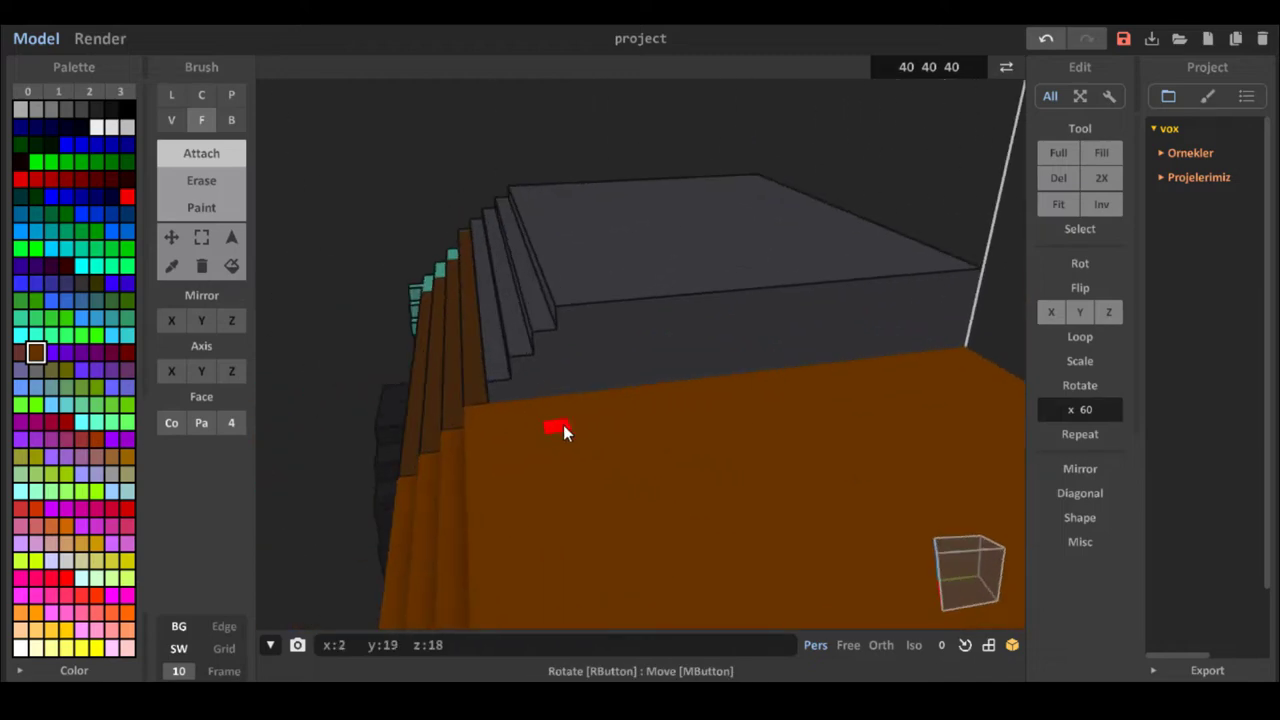
{"action": "key", "text": "b"}
{"action": "left_click", "coordinate": [171, 320]}
{"action": "mouse_move", "coordinate": [310, 400]}
{"action": "right_mouse_down"}
{"action": "mouse_move", "coordinate": [438, 402]}
{"action": "mouse_move", "coordinate": [344, 408]}
{"action": "mouse_move", "coordinate": [306, 396]}
{"action": "right_mouse_up"}
{"action": "key", "text": "ctrl+z"}
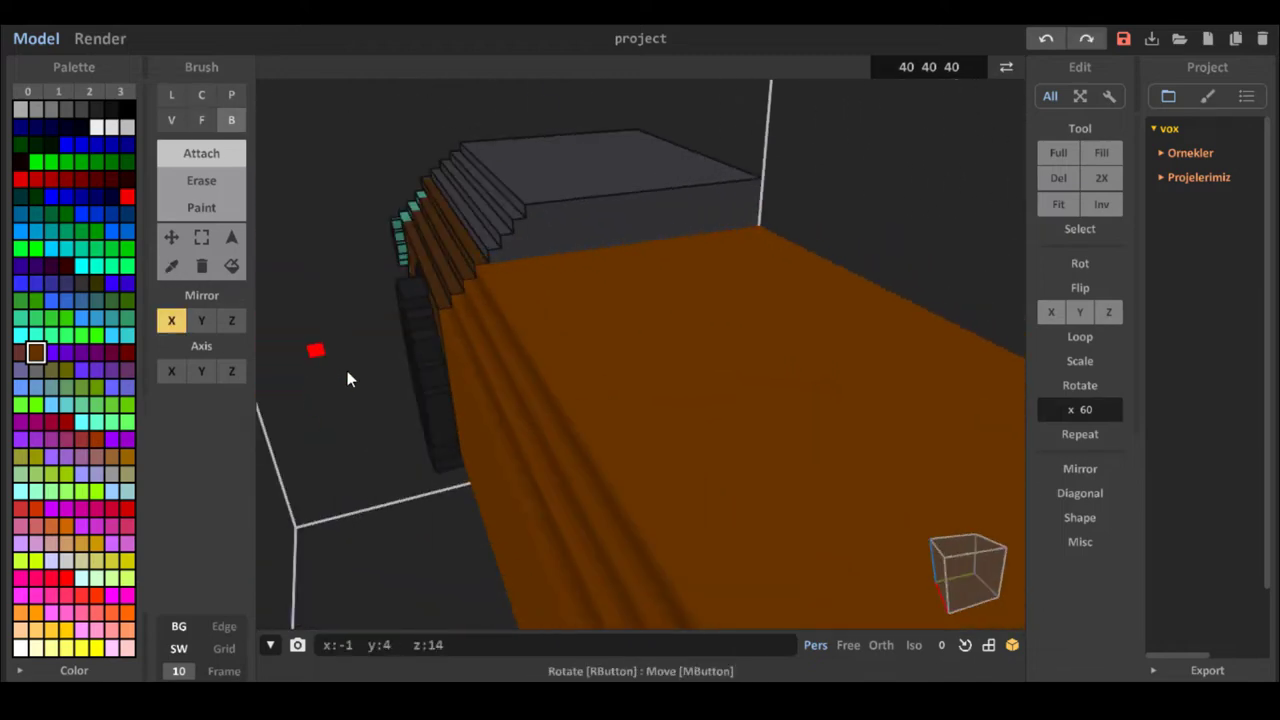
{"action": "left_click", "coordinate": [171, 320]}
Attach a tall, narrow brown post standing above the rear body block with the Box brush.
{"action": "scroll", "coordinate": [502, 253], "scroll_direction": "up", "scroll_amount": 2}
{"action": "mouse_move", "coordinate": [470, 200]}
{"action": "right_mouse_down"}
{"action": "mouse_move", "coordinate": [490, 270]}
{"action": "mouse_move", "coordinate": [731, 235]}
{"action": "mouse_move", "coordinate": [725, 190]}
{"action": "right_mouse_up"}
{"action": "left_click_drag", "start_coordinate": [715, 162], "coordinate": [739, 324]}
{"action": "key", "text": "f"}
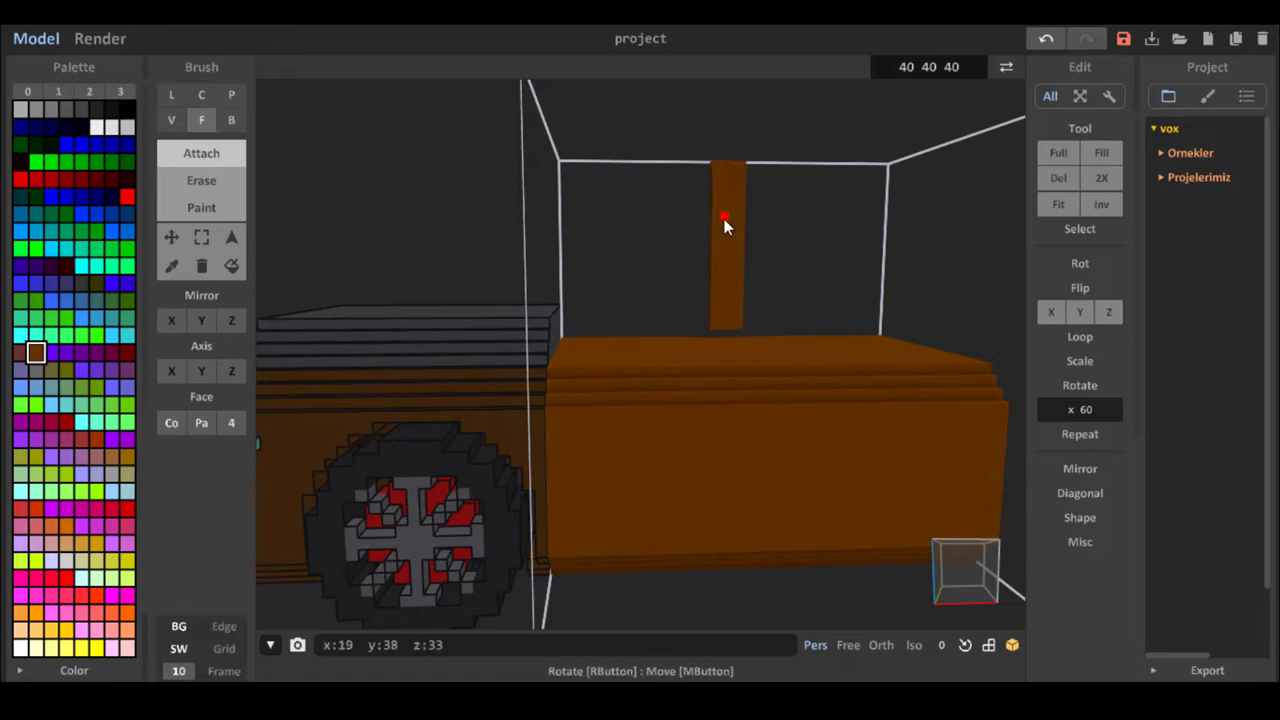
Try rotating the selected post about the Y axis, first by 60 and again by 45 degrees.
{"action": "left_click", "coordinate": [231, 237]}
{"action": "left_click", "coordinate": [731, 243]}
{"action": "left_click", "coordinate": [1114, 410]}
{"action": "type", "text": "y"}
{"action": "key", "text": "Return"}
{"action": "key", "text": "ctrl+z"}
{"action": "key", "text": "BackSpace"}
{"action": "key", "text": "BackSpace"}
{"action": "type", "text": "45"}
{"action": "key", "text": "Return"}
{"action": "right_click_drag", "start_coordinate": [640, 255], "coordinate": [576, 297]}
{"action": "key", "text": "ctrl+z"}
Rotate the post 45 degrees about the Y axis and move it against the hood's rear edge.
{"action": "left_click", "coordinate": [231, 237]}
{"action": "left_click", "coordinate": [857, 236]}
{"action": "left_click", "coordinate": [1080, 410]}
{"action": "key", "text": "Return"}
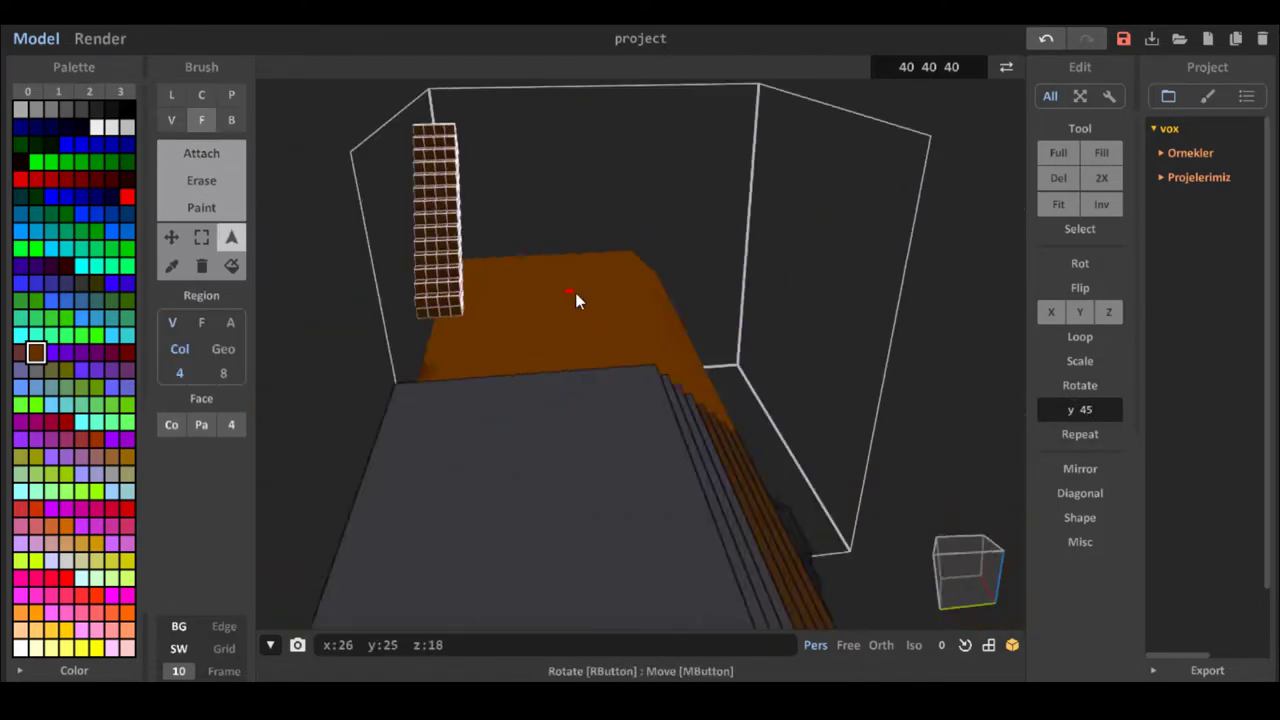
{"action": "left_click_drag", "start_coordinate": [436, 240], "coordinate": [600, 240]}
{"action": "right_click_drag", "start_coordinate": [650, 342], "coordinate": [748, 368]}
{"action": "left_click_drag", "start_coordinate": [748, 368], "coordinate": [708, 363]}
{"action": "right_click_drag", "start_coordinate": [560, 330], "coordinate": [560, 290]}
Try to extrude the slanted post's face with the Face brush in Attach mode.
{"action": "left_click", "coordinate": [201, 153]}
{"action": "right_click_drag", "start_coordinate": [820, 250], "coordinate": [722, 242]}
{"action": "left_click_drag", "start_coordinate": [668, 213], "coordinate": [790, 260]}
{"action": "right_click_drag", "start_coordinate": [510, 325], "coordinate": [590, 340]}
{"action": "key", "text": "ctrl+z"}
Try to place a flipped copy of the slanted post on the rear body block.
{"action": "left_click", "coordinate": [231, 237]}
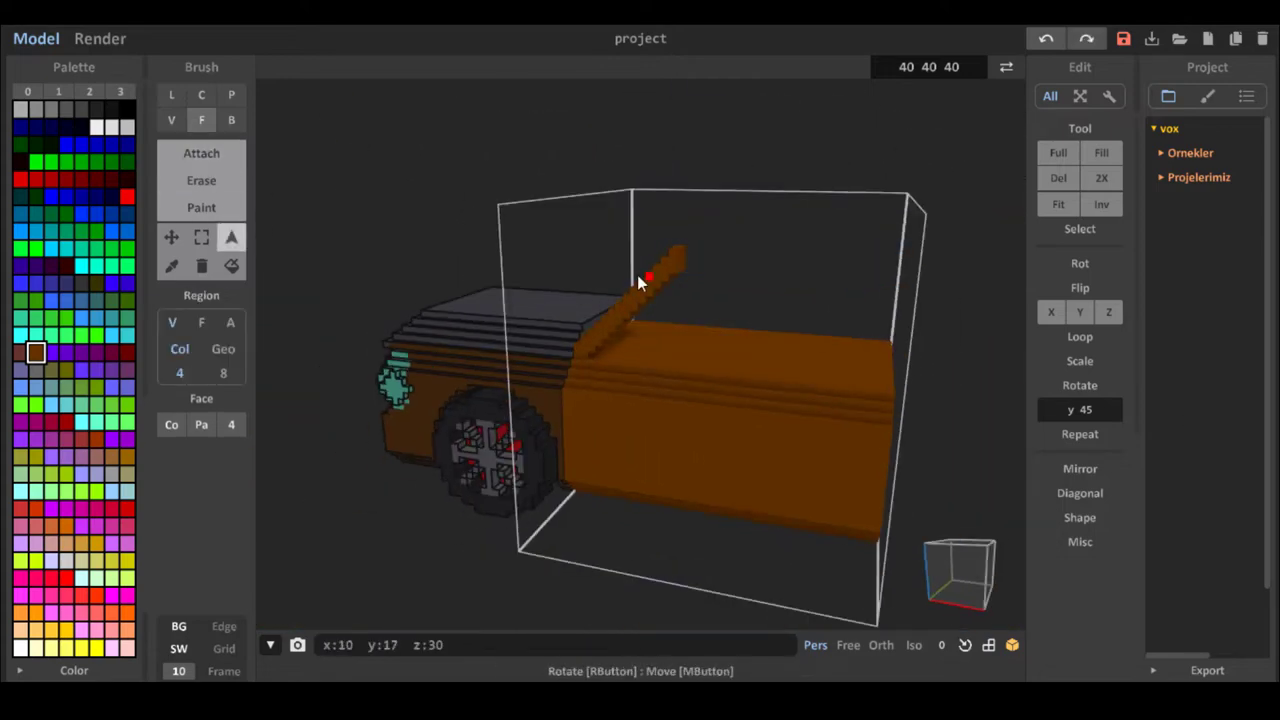
{"action": "left_click", "coordinate": [637, 280]}
{"action": "right_click_drag", "start_coordinate": [641, 297], "coordinate": [650, 270]}
{"action": "key", "text": "ctrl+c"}
{"action": "key", "text": "ctrl+v"}
{"action": "left_click", "coordinate": [1079, 314]}
{"action": "right_click_drag", "start_coordinate": [860, 305], "coordinate": [745, 316]}
{"action": "left_click_drag", "start_coordinate": [933, 316], "coordinate": [904, 314]}
{"action": "scroll", "coordinate": [903, 286], "scroll_direction": "down", "scroll_amount": 6}
{"action": "scroll", "coordinate": [903, 288], "scroll_direction": "up", "scroll_amount": 5}
{"action": "key", "text": "ctrl+z"}
{"action": "key", "text": "ctrl+z"}
{"action": "key", "text": "ctrl+z"}
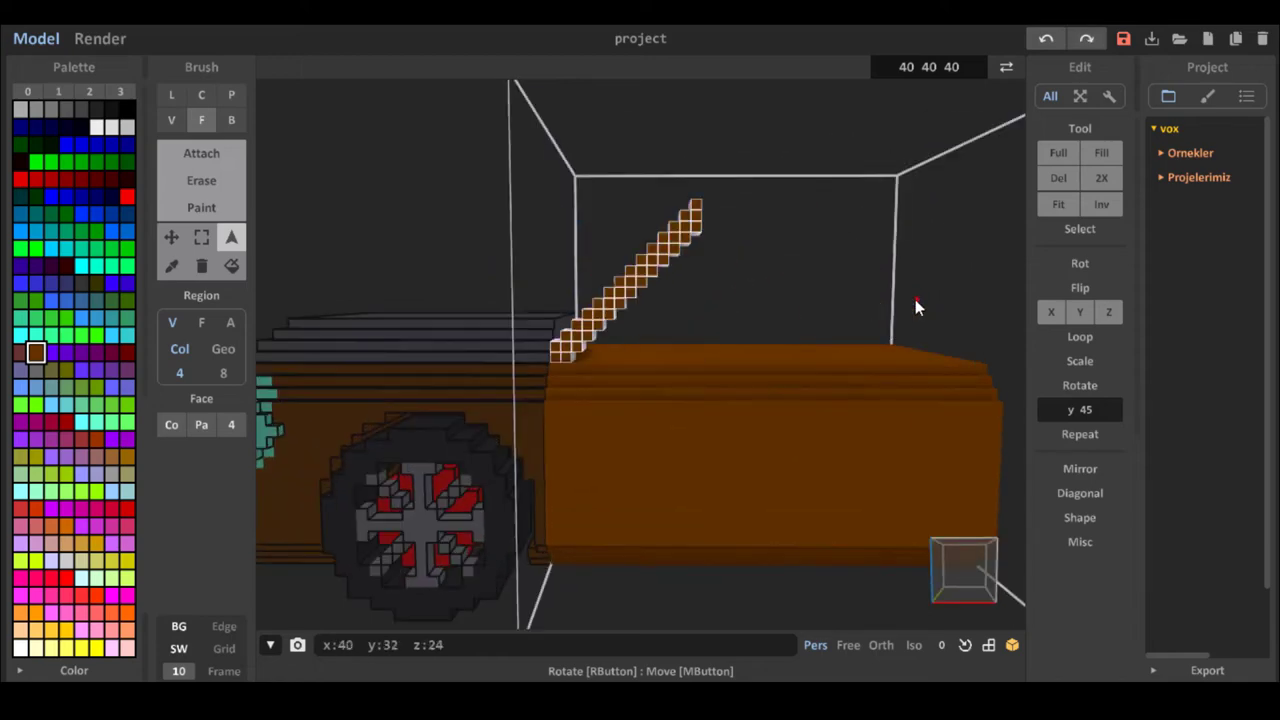
Undo the post's last move and rotation, rotate it 35 degrees about Y and move it against the hood's rear edge.
{"action": "key", "text": "ctrl+z"}
{"action": "key", "text": "ctrl+z"}
{"action": "double_click", "coordinate": [1086, 410]}
{"action": "type", "text": "35"}
{"action": "key", "text": "Return"}
{"action": "right_click_drag", "start_coordinate": [950, 325], "coordinate": [870, 335]}
{"action": "left_click_drag", "start_coordinate": [868, 325], "coordinate": [656, 357]}
{"action": "right_click_drag", "start_coordinate": [656, 357], "coordinate": [730, 335]}
{"action": "left_click_drag", "start_coordinate": [612, 316], "coordinate": [588, 339]}
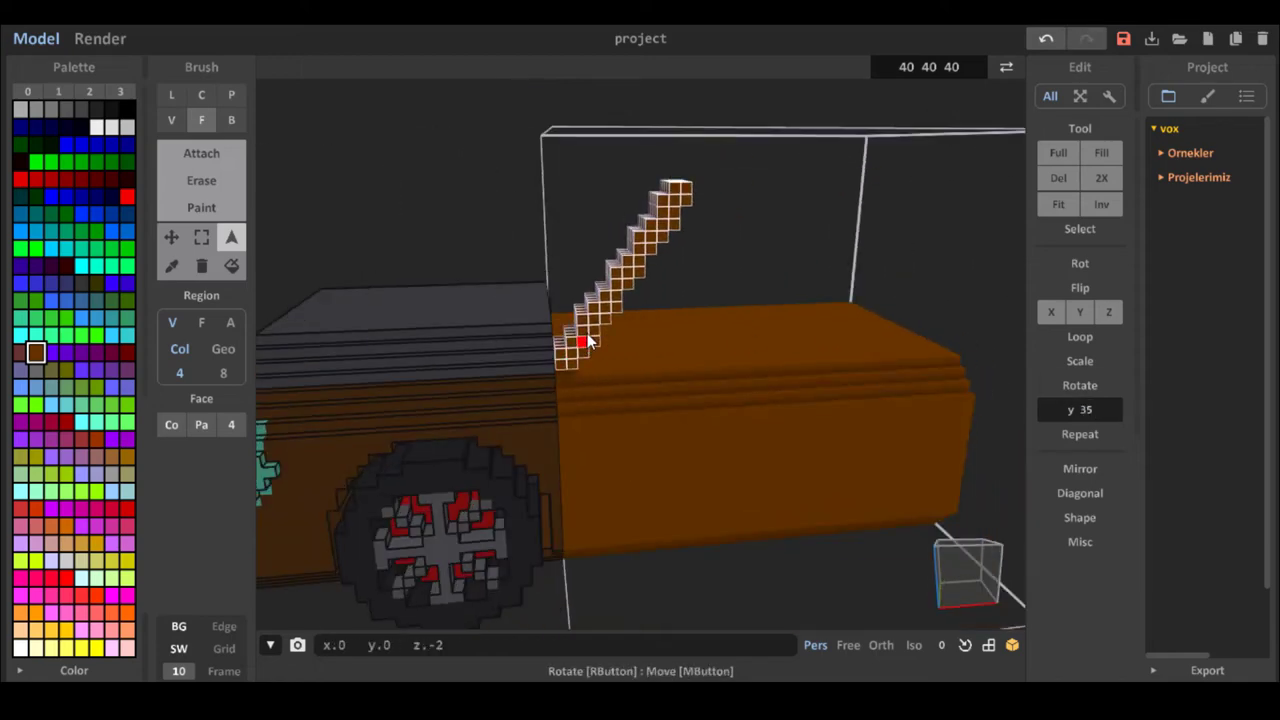
Copy and paste the slanted pillar, flip the copy on X and move it towards the rear of the block.
{"action": "mouse_move", "coordinate": [680, 325]}
{"action": "right_mouse_down"}
{"action": "mouse_move", "coordinate": [604, 333]}
{"action": "mouse_move", "coordinate": [700, 325]}
{"action": "right_mouse_up"}
{"action": "key", "text": "ctrl+c"}
{"action": "key", "text": "ctrl+v"}
{"action": "left_click", "coordinate": [1052, 313]}
{"action": "left_click_drag", "start_coordinate": [640, 300], "coordinate": [868, 308]}
{"action": "right_click_drag", "start_coordinate": [868, 308], "coordinate": [829, 320]}
{"action": "left_click_drag", "start_coordinate": [829, 320], "coordinate": [812, 321]}
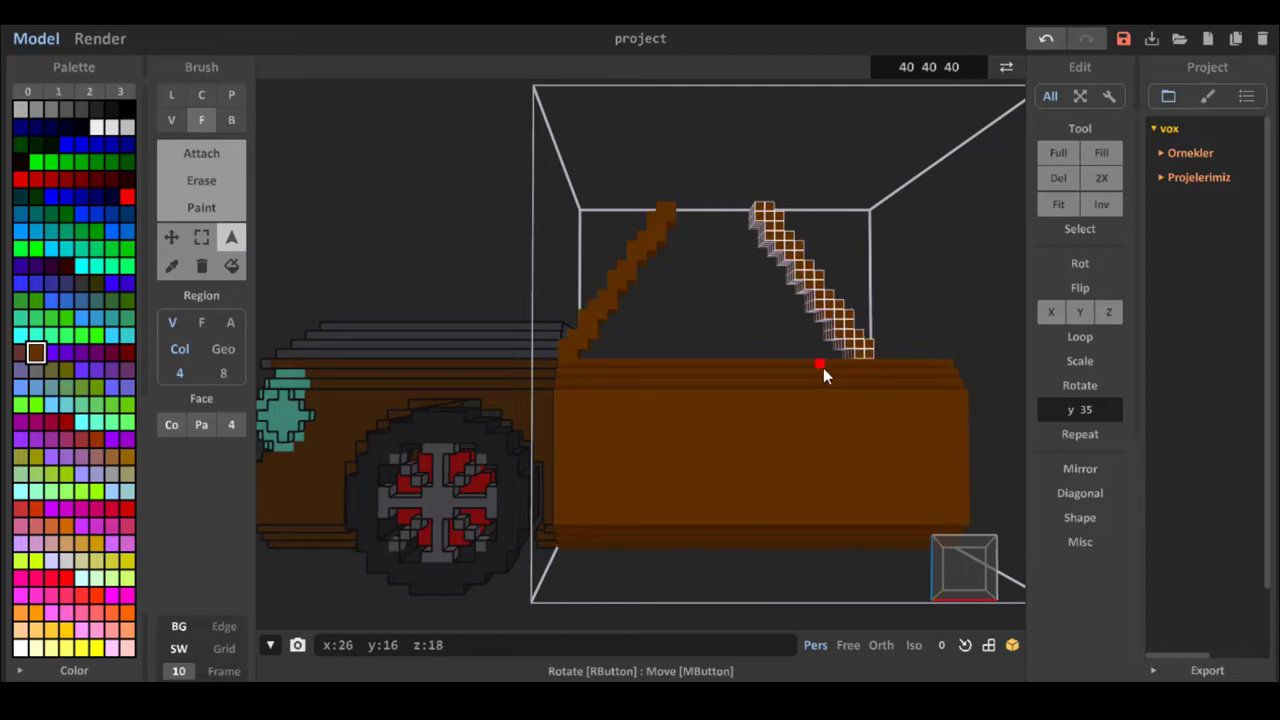
Undo the move, flip and paste of the rear pillar copy.
{"action": "scroll", "coordinate": [823, 368], "scroll_direction": "down", "scroll_amount": 5}
{"action": "right_click_drag", "start_coordinate": [757, 408], "coordinate": [786, 412]}
{"action": "right_click_drag", "start_coordinate": [604, 578], "coordinate": [564, 614]}
{"action": "key", "text": "ctrl+z"}
{"action": "key", "text": "ctrl+z"}
{"action": "key", "text": "ctrl+z"}
Enlarge the volume to 40 × 40 × 60 and raise the slanted pillar.
{"action": "scroll", "coordinate": [700, 440], "scroll_direction": "up", "scroll_amount": 5}
{"action": "left_click_drag", "start_coordinate": [754, 442], "coordinate": [752, 394]}
{"action": "scroll", "coordinate": [732, 351], "scroll_direction": "down", "scroll_amount": 3}
{"action": "left_click", "coordinate": [950, 63]}
{"action": "key", "text": "BackSpace"}
{"action": "type", "text": "6"}
{"action": "key", "text": "Return"}
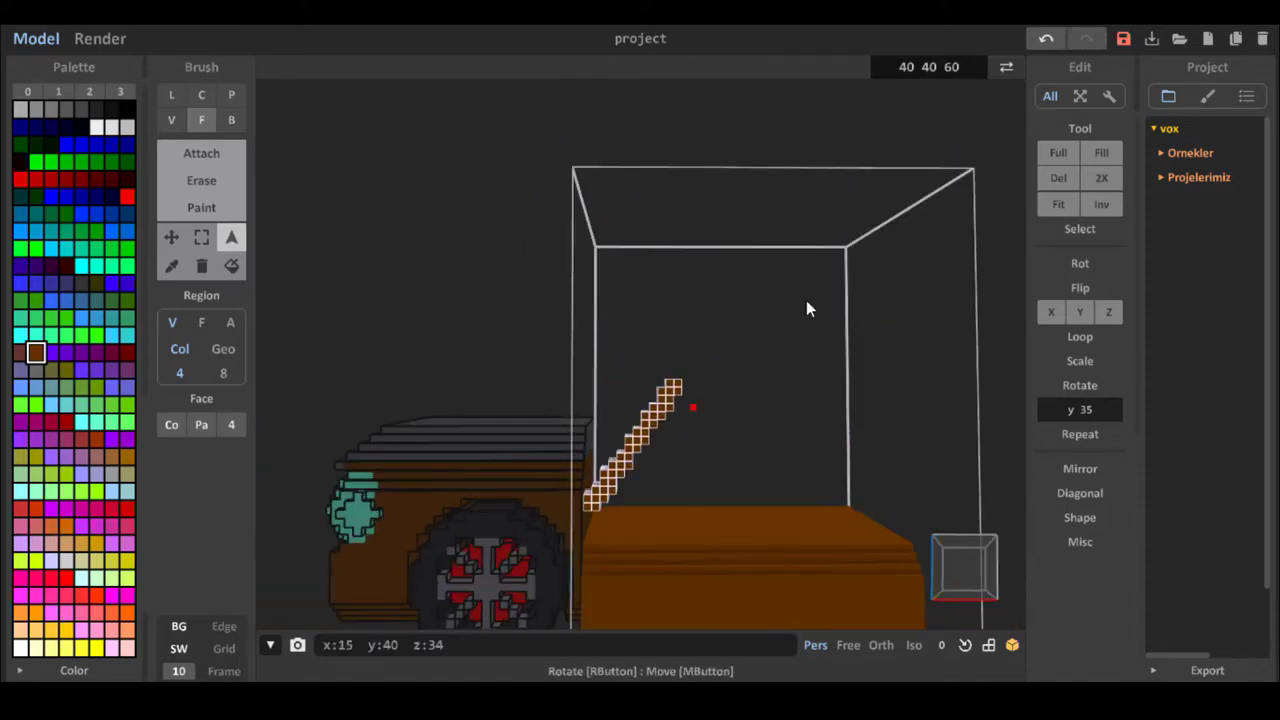
{"action": "left_click_drag", "start_coordinate": [652, 440], "coordinate": [649, 399]}
Duplicate the raised pillar, flip the copy on X and move it rearward opposite the original.
{"action": "key", "text": "ctrl+c"}
{"action": "key", "text": "ctrl+v"}
{"action": "left_click", "coordinate": [1052, 313]}
{"action": "left_click_drag", "start_coordinate": [654, 446], "coordinate": [815, 453]}
{"action": "right_click_drag", "start_coordinate": [752, 445], "coordinate": [832, 353]}
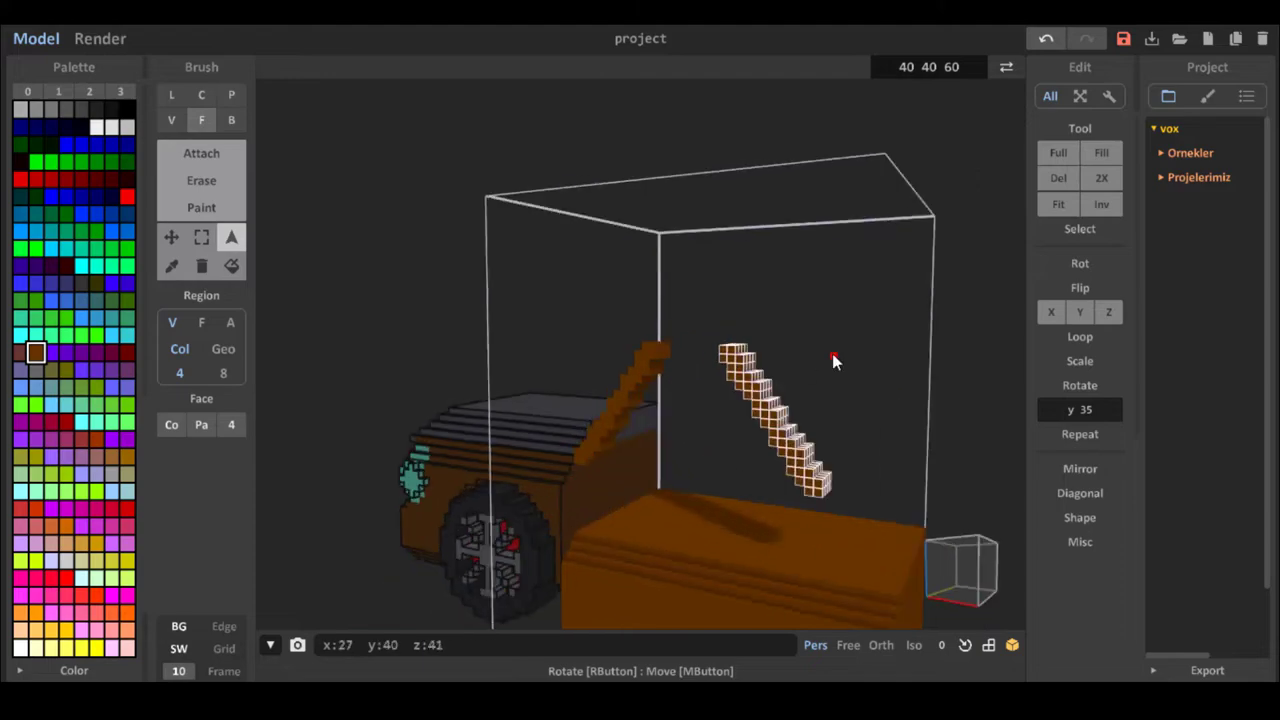
Select the rear body block's voxels and shift them vertically beneath the two pillars.
{"action": "left_click_drag", "start_coordinate": [650, 575], "coordinate": [651, 535]}
{"action": "right_click_drag", "start_coordinate": [650, 578], "coordinate": [722, 522]}
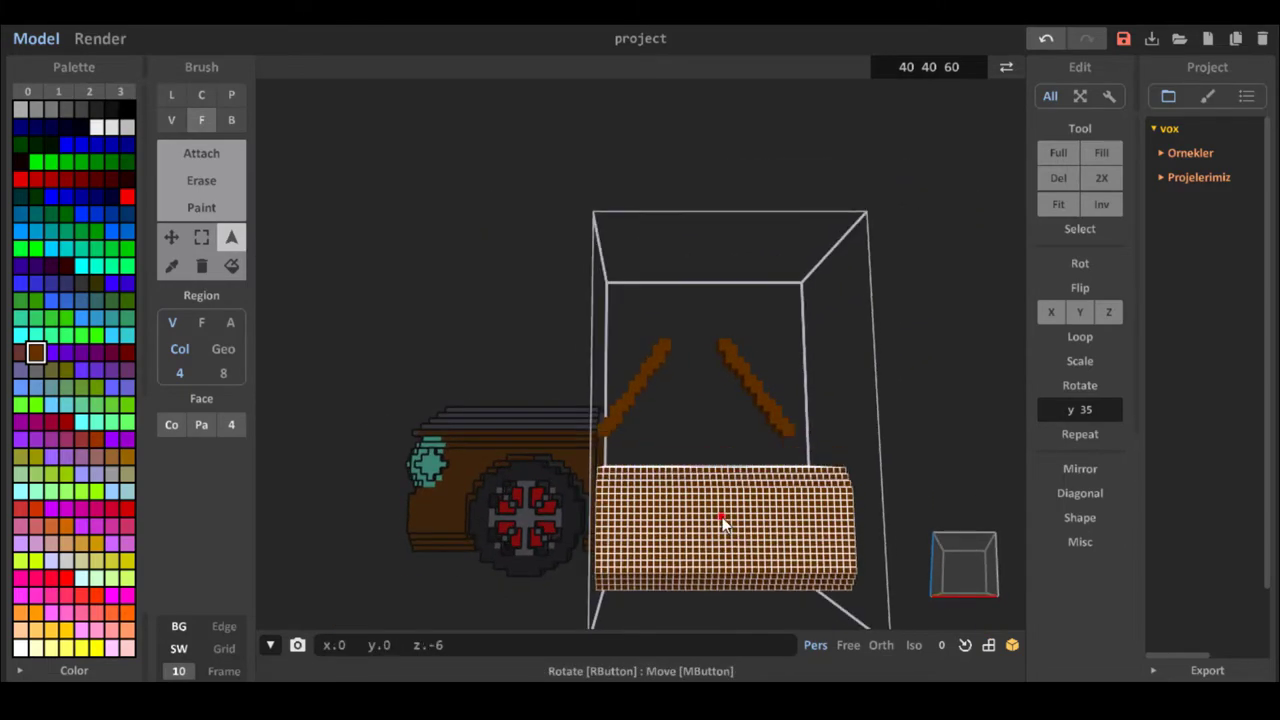
{"action": "left_click_drag", "start_coordinate": [722, 518], "coordinate": [726, 515]}
{"action": "right_click_drag", "start_coordinate": [726, 515], "coordinate": [671, 546]}
{"action": "scroll", "coordinate": [671, 546], "scroll_direction": "up", "scroll_amount": 4}
Undo the body block shift, the second pillar and the volume enlargement.
{"action": "key", "text": "ctrl+z"}
{"action": "key", "text": "ctrl+z"}
{"action": "key", "text": "ctrl+z"}
{"action": "key", "text": "ctrl+z"}
{"action": "key", "text": "ctrl+z"}
{"action": "key", "text": "ctrl+z"}
Duplicate the slanted front pillar, flip the copy on X and place it opposite at the rear of the block's top.
{"action": "left_click_drag", "start_coordinate": [566, 455], "coordinate": [566, 453]}
{"action": "right_click_drag", "start_coordinate": [566, 454], "coordinate": [638, 443]}
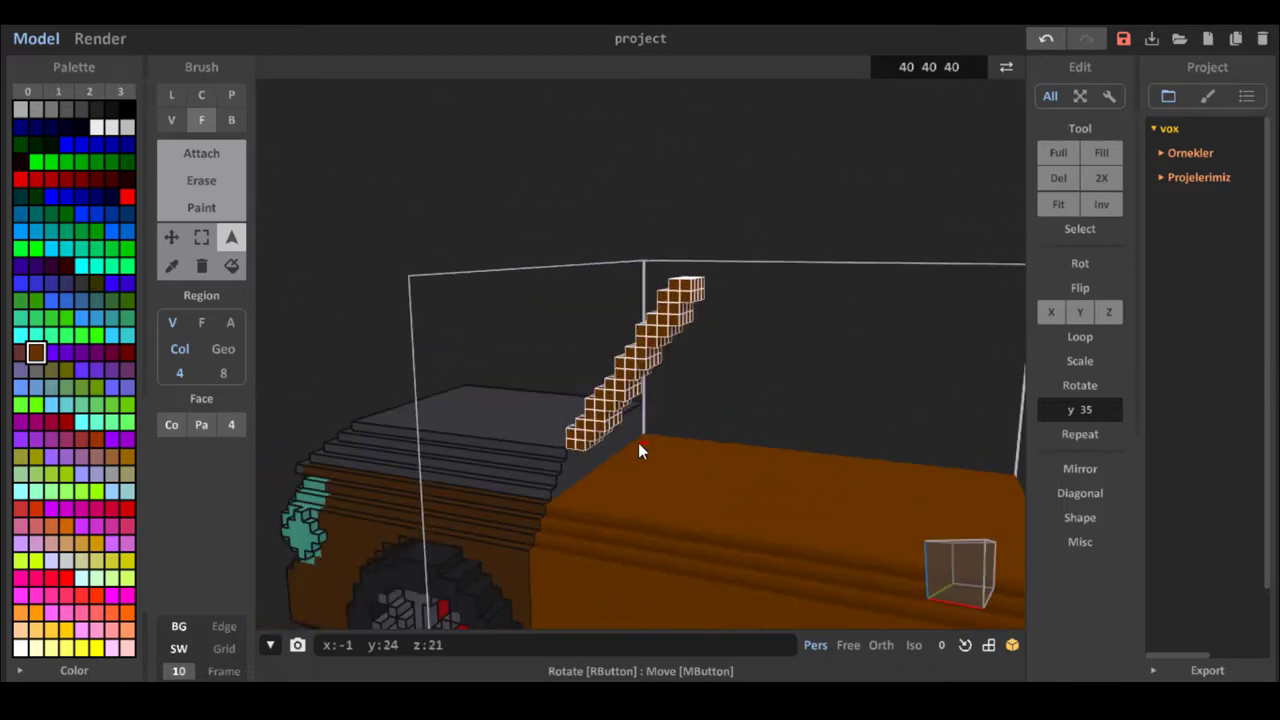
{"action": "key", "text": "ctrl+c"}
{"action": "key", "text": "ctrl+v"}
{"action": "left_click", "coordinate": [1052, 313]}
{"action": "left_click_drag", "start_coordinate": [660, 434], "coordinate": [741, 437]}
{"action": "right_click_drag", "start_coordinate": [741, 437], "coordinate": [638, 425]}
{"action": "left_click_drag", "start_coordinate": [637, 412], "coordinate": [636, 424]}
{"action": "right_click_drag", "start_coordinate": [638, 428], "coordinate": [780, 416]}
{"action": "left_click_drag", "start_coordinate": [877, 452], "coordinate": [889, 452]}
Try to attach brown voxels to the rear body block with X mirroring on.
{"action": "left_click", "coordinate": [201, 154]}
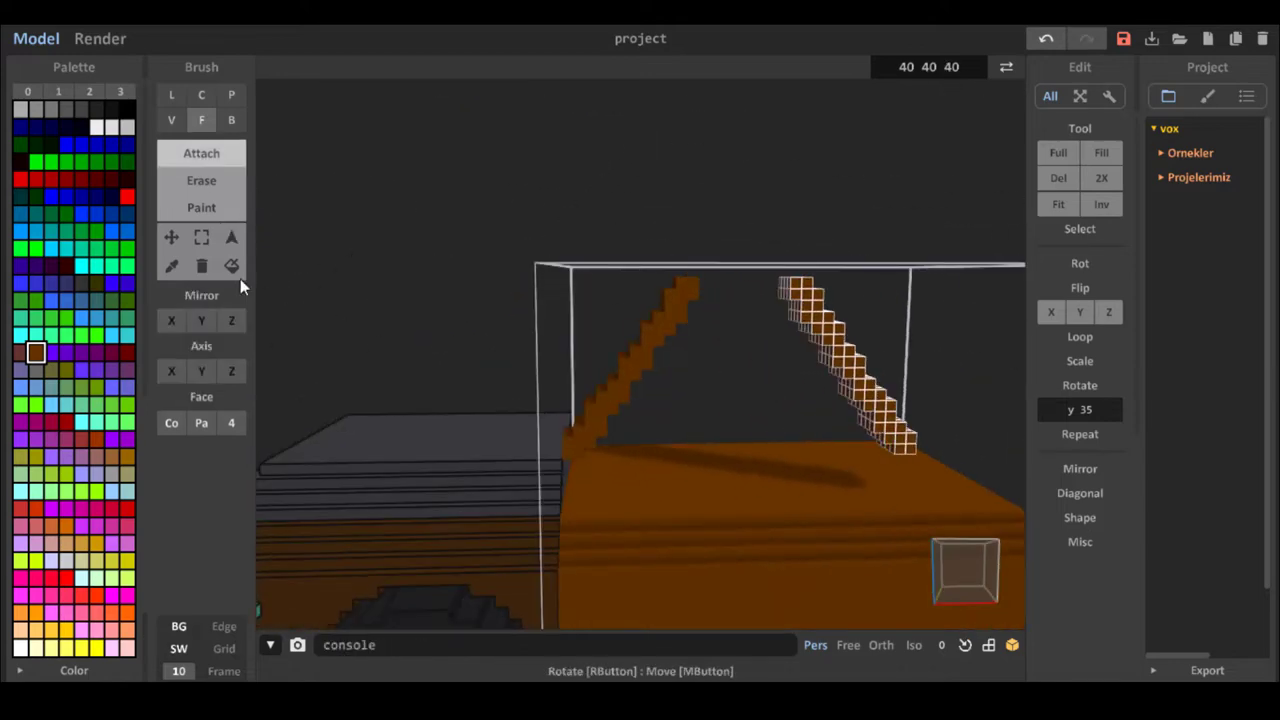
{"action": "left_click", "coordinate": [172, 321]}
{"action": "left_click", "coordinate": [657, 483]}
{"action": "key", "text": "ctrl+z"}
Attach a brown row along the rear block's upper edge below the pillars with the Box brush and X axis option.
{"action": "left_click", "coordinate": [172, 372]}
{"action": "left_click", "coordinate": [232, 121]}
{"action": "right_click_drag", "start_coordinate": [518, 536], "coordinate": [400, 540]}
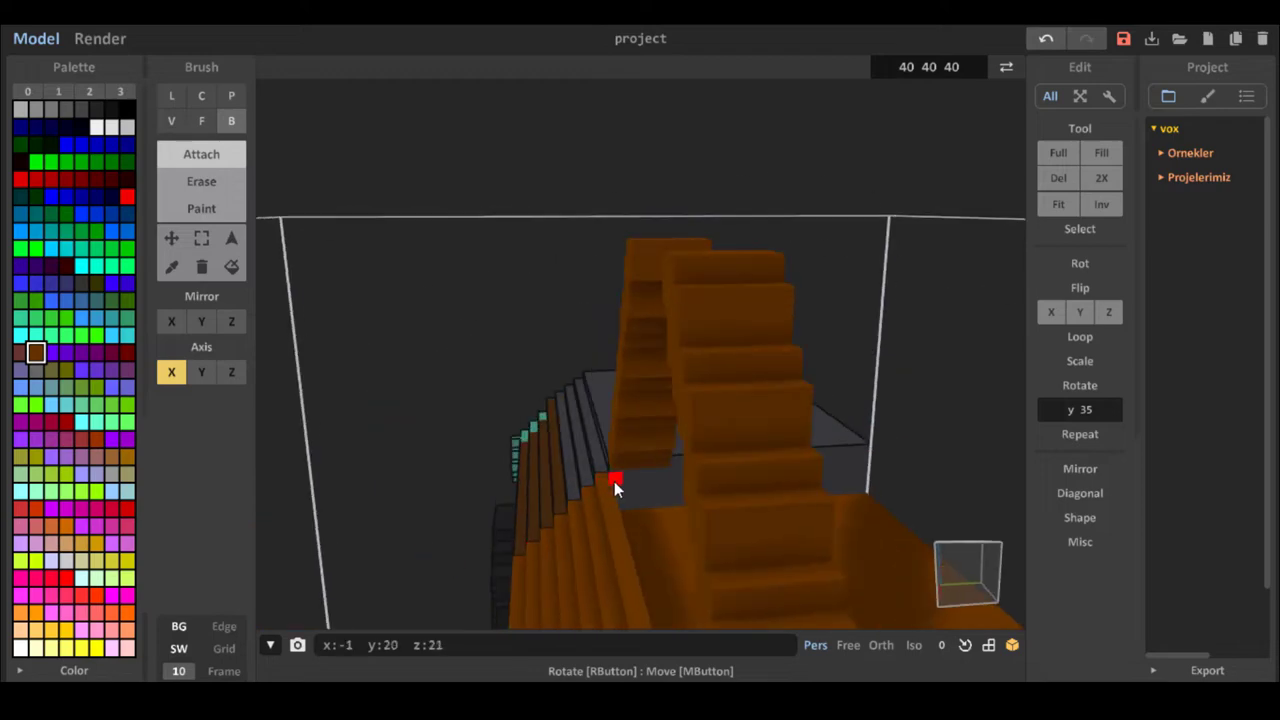
{"action": "left_click", "coordinate": [614, 481]}
{"action": "right_click_drag", "start_coordinate": [660, 490], "coordinate": [480, 470]}
{"action": "left_click", "coordinate": [201, 121]}
{"action": "right_click_drag", "start_coordinate": [520, 530], "coordinate": [718, 556]}
{"action": "middle_click_drag", "start_coordinate": [718, 556], "coordinate": [652, 508]}
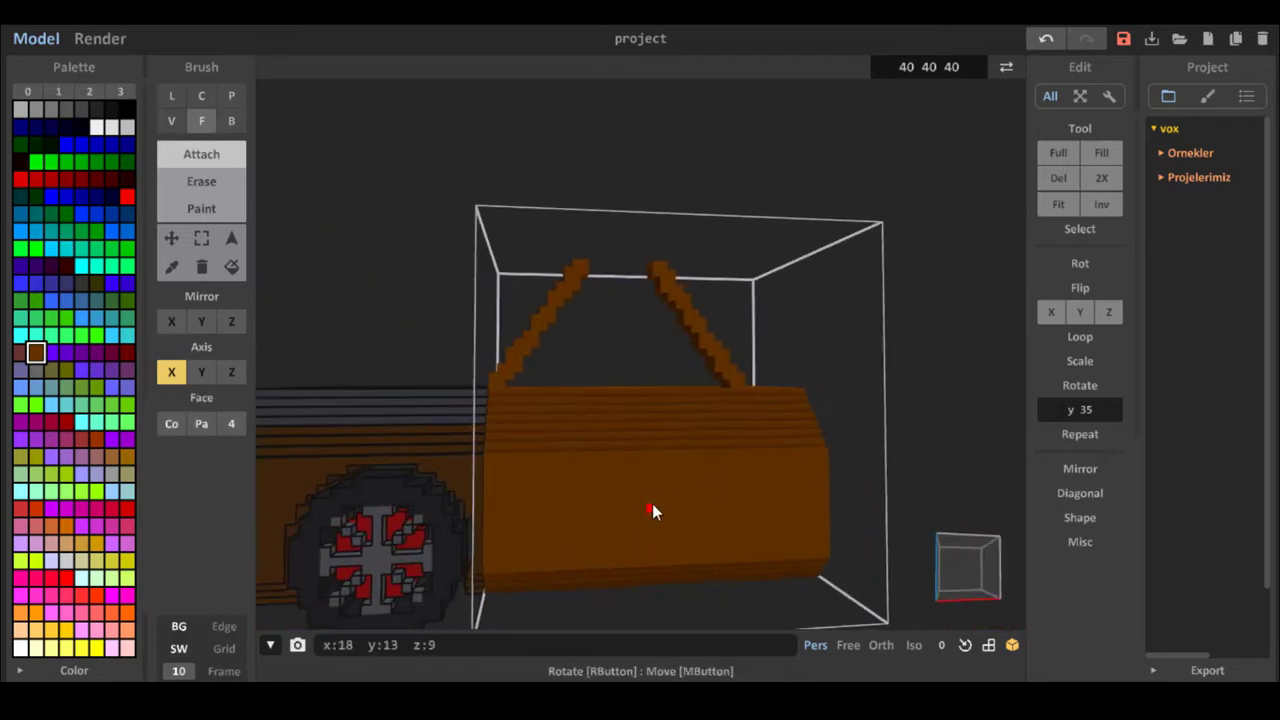
Attach a small grey door handle on the cabin block's side at the lowest step with the Box brush.
{"action": "scroll", "coordinate": [652, 508], "scroll_direction": "up", "scroll_amount": 3}
{"action": "left_click", "coordinate": [37, 110]}
{"action": "scroll", "coordinate": [640, 450], "scroll_direction": "down", "scroll_amount": 2}
{"action": "middle_click_drag", "start_coordinate": [640, 450], "coordinate": [610, 370]}
{"action": "left_click", "coordinate": [67, 110]}
{"action": "scroll", "coordinate": [686, 384], "scroll_direction": "up", "scroll_amount": 3}
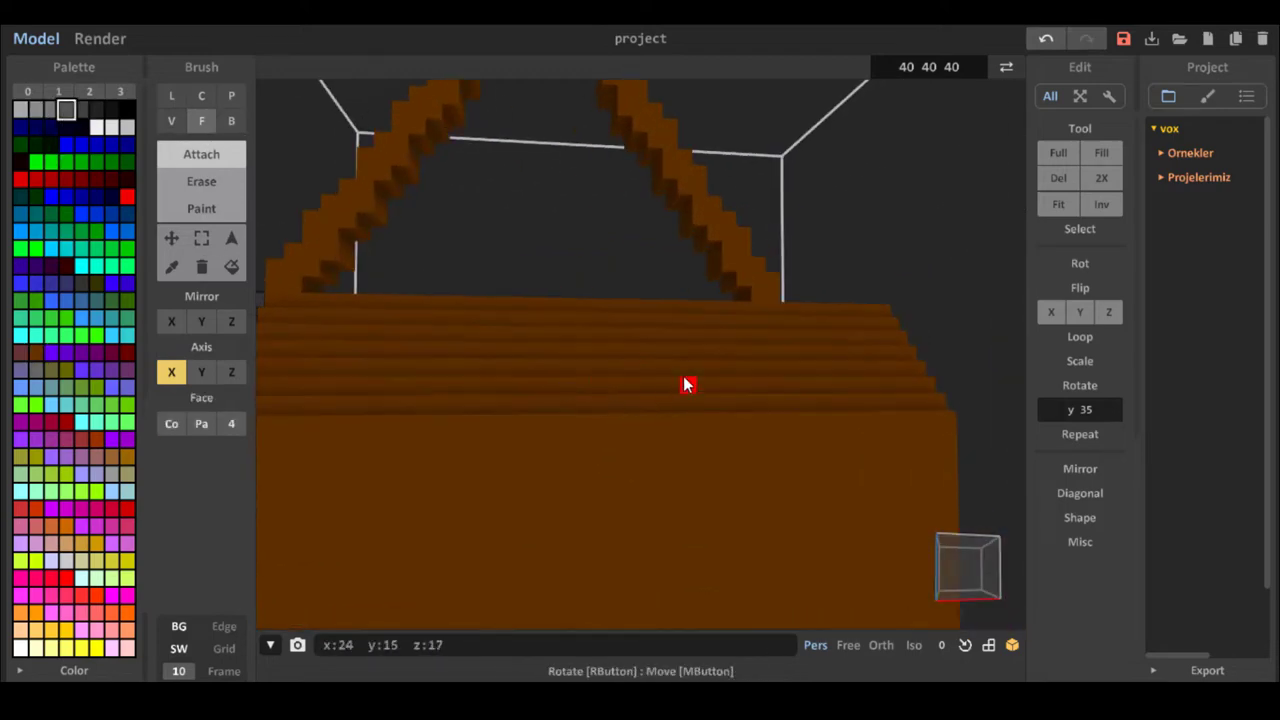
{"action": "left_click", "coordinate": [231, 122]}
{"action": "left_click_drag", "start_coordinate": [760, 402], "coordinate": [768, 403]}
{"action": "scroll", "coordinate": [643, 425], "scroll_direction": "down", "scroll_amount": 6}
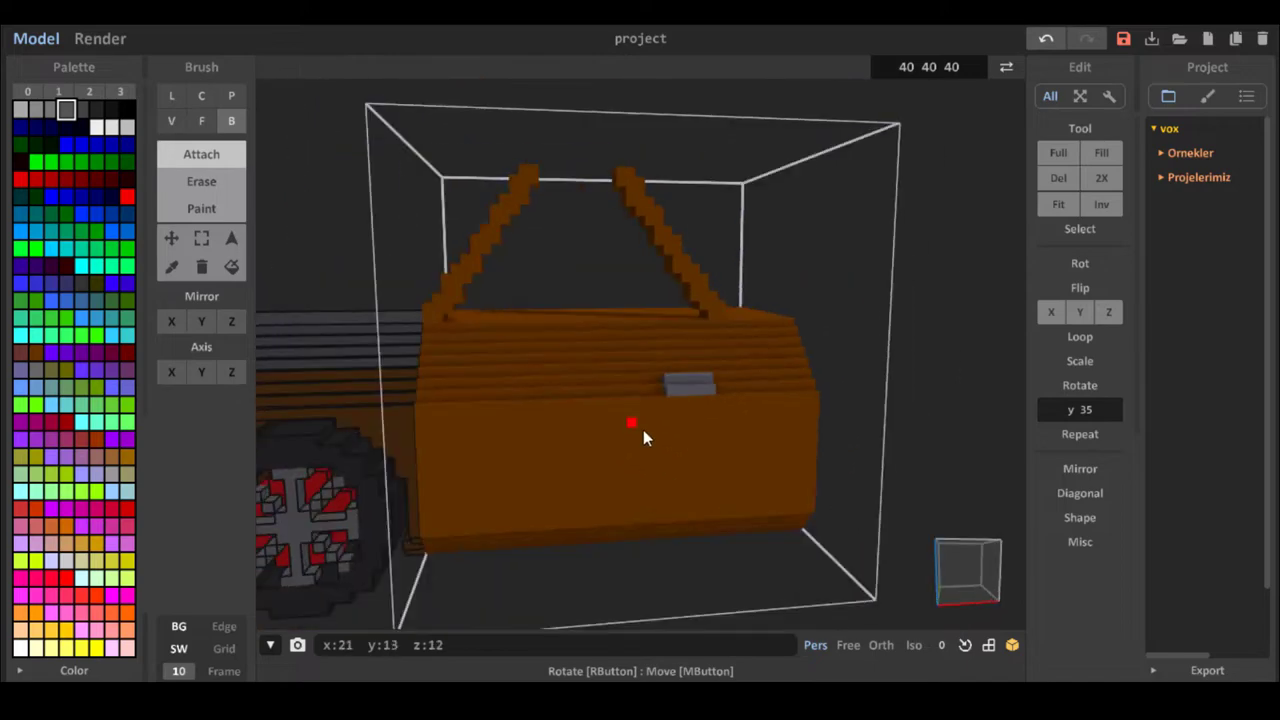
{"action": "right_click_drag", "start_coordinate": [627, 418], "coordinate": [690, 455]}
Sample the body's brown and attach a roof slab spanning the tops of the slanted pillars with the Box brush.
{"action": "left_click", "coordinate": [606, 356], "text": "alt"}
{"action": "left_click_drag", "start_coordinate": [623, 224], "coordinate": [555, 226]}
{"action": "right_click_drag", "start_coordinate": [555, 226], "coordinate": [680, 265]}
{"action": "scroll", "coordinate": [714, 328], "scroll_direction": "up", "scroll_amount": 4}
{"action": "left_click_drag", "start_coordinate": [680, 265], "coordinate": [540, 311]}
{"action": "mouse_move", "coordinate": [540, 311]}
{"action": "right_mouse_down"}
{"action": "mouse_move", "coordinate": [420, 346]}
{"action": "mouse_move", "coordinate": [514, 515]}
{"action": "mouse_move", "coordinate": [540, 450]}
{"action": "right_mouse_up"}
{"action": "key", "text": "b"}
{"action": "left_click_drag", "start_coordinate": [727, 253], "coordinate": [489, 266]}
{"action": "mouse_move", "coordinate": [521, 277]}
{"action": "right_mouse_down"}
{"action": "mouse_move", "coordinate": [643, 294]}
{"action": "mouse_move", "coordinate": [517, 311]}
{"action": "mouse_move", "coordinate": [431, 391]}
{"action": "mouse_move", "coordinate": [567, 410]}
{"action": "mouse_move", "coordinate": [490, 404]}
{"action": "right_mouse_up"}
Erase a face of the roof slab and attach brown rows beside the front pillar with the Y axis option.
{"action": "key", "text": "f"}
{"action": "left_click", "coordinate": [201, 181]}
{"action": "left_click", "coordinate": [421, 228]}
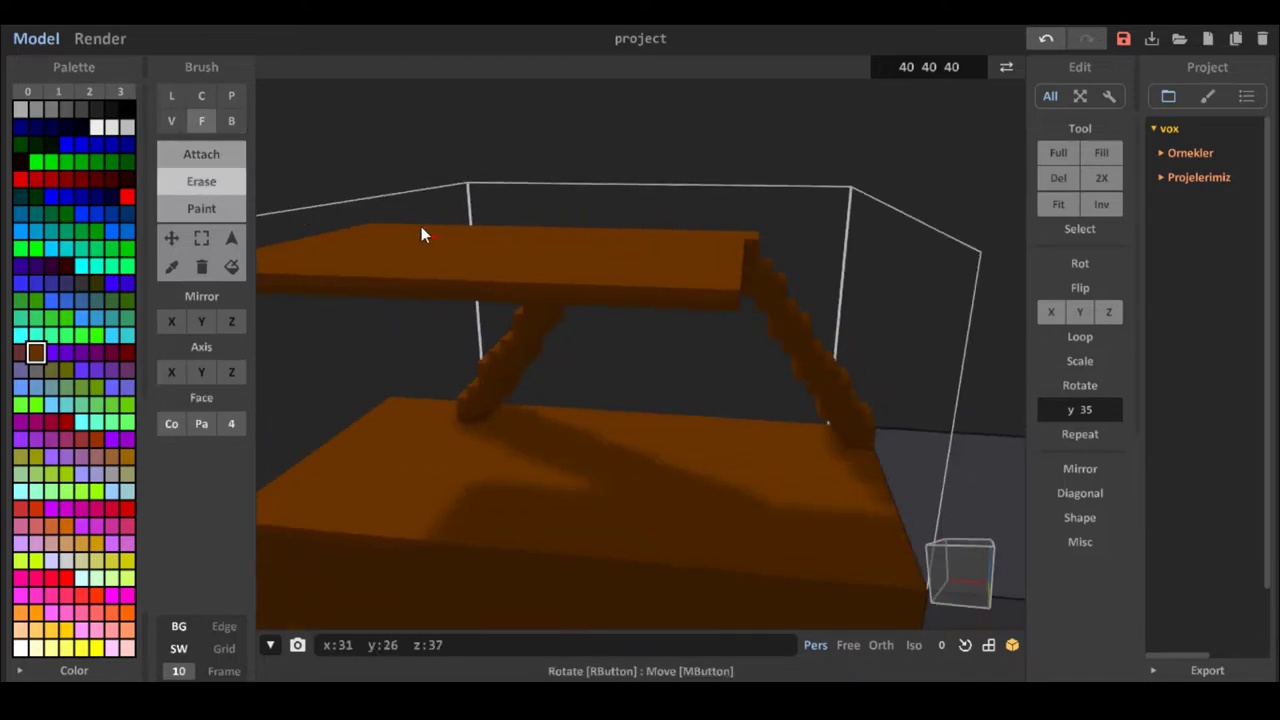
{"action": "left_click", "coordinate": [231, 121]}
{"action": "left_click", "coordinate": [171, 372]}
{"action": "left_click", "coordinate": [201, 372]}
{"action": "left_click", "coordinate": [210, 160]}
{"action": "left_click", "coordinate": [772, 338]}
{"action": "left_click", "coordinate": [745, 335]}
Erase a row along the roof's edge with the Box brush and X axis option.
{"action": "mouse_move", "coordinate": [645, 318]}
{"action": "right_mouse_down"}
{"action": "mouse_move", "coordinate": [597, 292]}
{"action": "mouse_move", "coordinate": [497, 292]}
{"action": "mouse_move", "coordinate": [466, 306]}
{"action": "right_mouse_up"}
{"action": "left_click", "coordinate": [203, 183]}
{"action": "left_click", "coordinate": [172, 372]}
{"action": "left_click_drag", "start_coordinate": [498, 178], "coordinate": [946, 185]}
{"action": "right_click_drag", "start_coordinate": [760, 210], "coordinate": [646, 233]}
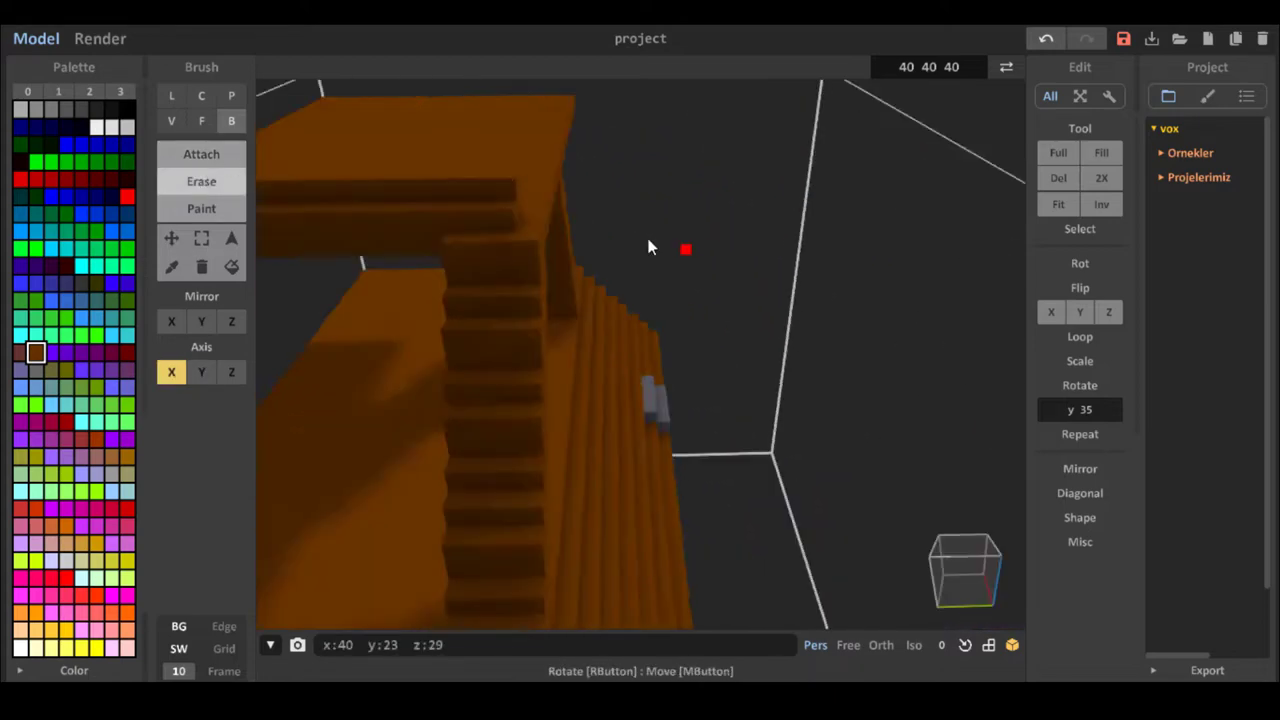
{"action": "scroll", "coordinate": [581, 227], "scroll_direction": "up", "scroll_amount": 2}
{"action": "scroll", "coordinate": [560, 224], "scroll_direction": "down", "scroll_amount": 2}
Set the cabin volume's height to 60.
{"action": "left_click", "coordinate": [958, 68]}
{"action": "key", "text": "BackSpace"}
{"action": "key", "text": "BackSpace"}
{"action": "type", "text": "60"}
{"action": "key", "text": "Return"}
Build up a stepped brown roof with lengthwise rows using the X axis option, and fill it out with the Face brush.
{"action": "left_click", "coordinate": [201, 154]}
{"action": "right_click_drag", "start_coordinate": [470, 300], "coordinate": [279, 338]}
{"action": "left_click", "coordinate": [472, 336]}
{"action": "key", "text": "ctrl+z"}
{"action": "left_click", "coordinate": [171, 372]}
{"action": "left_click", "coordinate": [506, 336]}
{"action": "left_click", "coordinate": [431, 334]}
{"action": "left_click", "coordinate": [202, 121]}
{"action": "mouse_move", "coordinate": [520, 300]}
{"action": "right_mouse_down"}
{"action": "mouse_move", "coordinate": [850, 265]}
{"action": "mouse_move", "coordinate": [789, 402]}
{"action": "mouse_move", "coordinate": [877, 369]}
{"action": "mouse_move", "coordinate": [560, 345]}
{"action": "right_mouse_up"}
{"action": "left_click", "coordinate": [850, 265]}
{"action": "left_click", "coordinate": [202, 321]}
{"action": "left_click", "coordinate": [201, 181]}
{"action": "left_click", "coordinate": [231, 121]}
{"action": "mouse_move", "coordinate": [640, 350]}
{"action": "right_mouse_down"}
{"action": "mouse_move", "coordinate": [677, 397]}
{"action": "mouse_move", "coordinate": [851, 403]}
{"action": "mouse_move", "coordinate": [875, 426]}
{"action": "mouse_move", "coordinate": [884, 402]}
{"action": "right_mouse_up"}
{"action": "scroll", "coordinate": [875, 426], "scroll_direction": "down", "scroll_amount": 3}
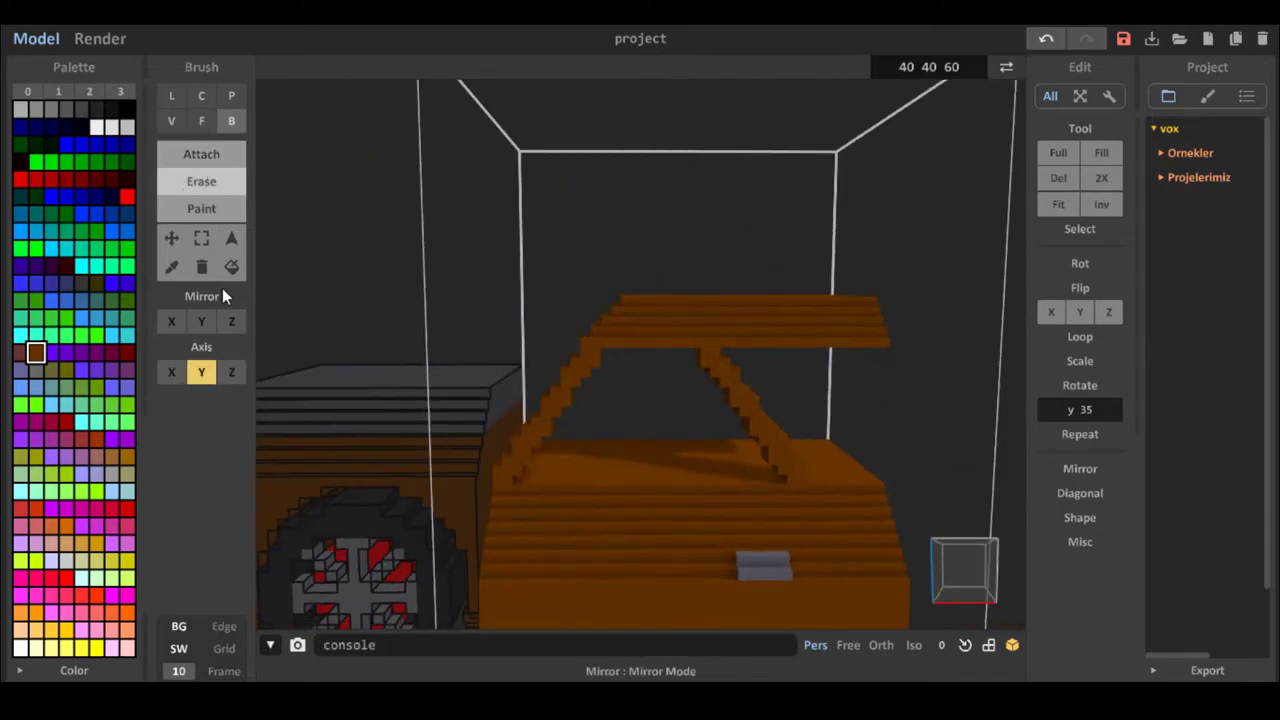
Copy a slanted pillar into the neighbouring rear volume and shift the copy by -20 on X towards the roof's rear end.
{"action": "left_click", "coordinate": [202, 238]}
{"action": "scroll", "coordinate": [560, 345], "scroll_direction": "up", "scroll_amount": 3}
{"action": "left_click_drag", "start_coordinate": [560, 340], "coordinate": [408, 554]}
{"action": "scroll", "coordinate": [764, 418], "scroll_direction": "down", "scroll_amount": 1}
{"action": "middle_click_drag", "start_coordinate": [940, 480], "coordinate": [754, 437]}
{"action": "left_click_drag", "start_coordinate": [505, 290], "coordinate": [635, 455]}
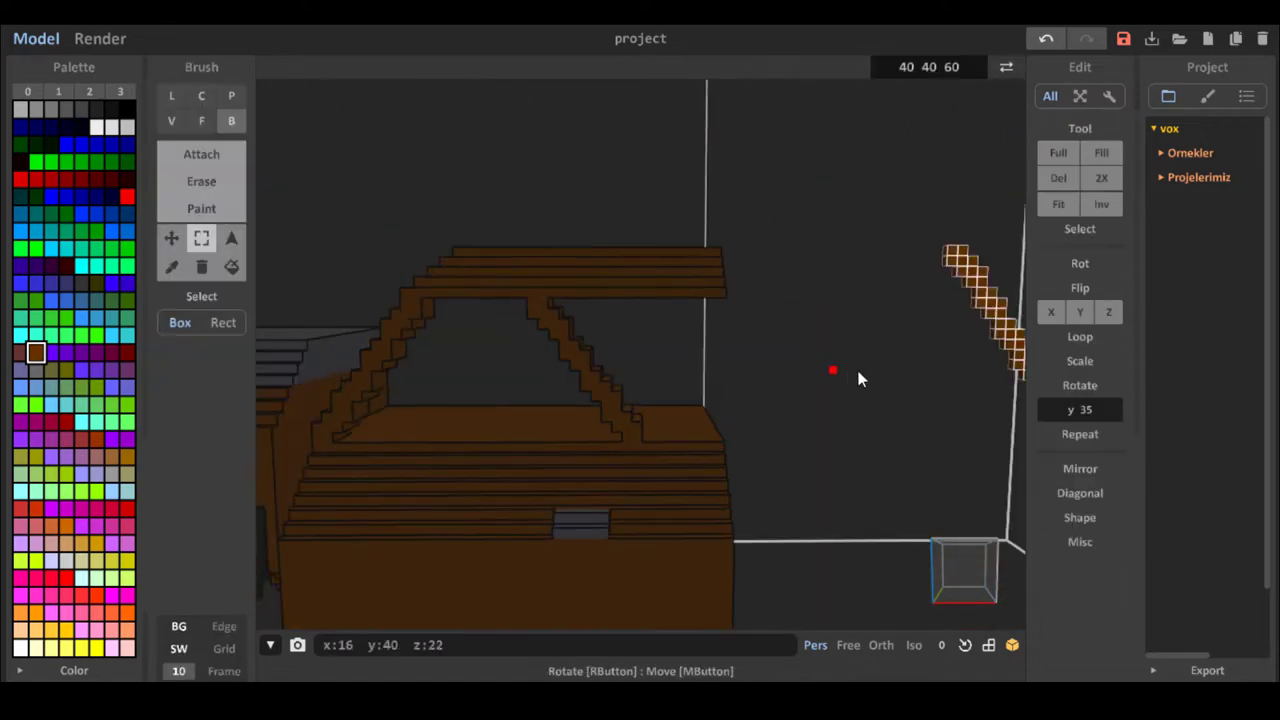
{"action": "right_click_drag", "start_coordinate": [836, 370], "coordinate": [592, 368]}
{"action": "mouse_move", "coordinate": [592, 368]}
{"action": "left_mouse_down"}
{"action": "mouse_move", "coordinate": [590, 393]}
{"action": "mouse_move", "coordinate": [591, 340]}
{"action": "left_mouse_up"}
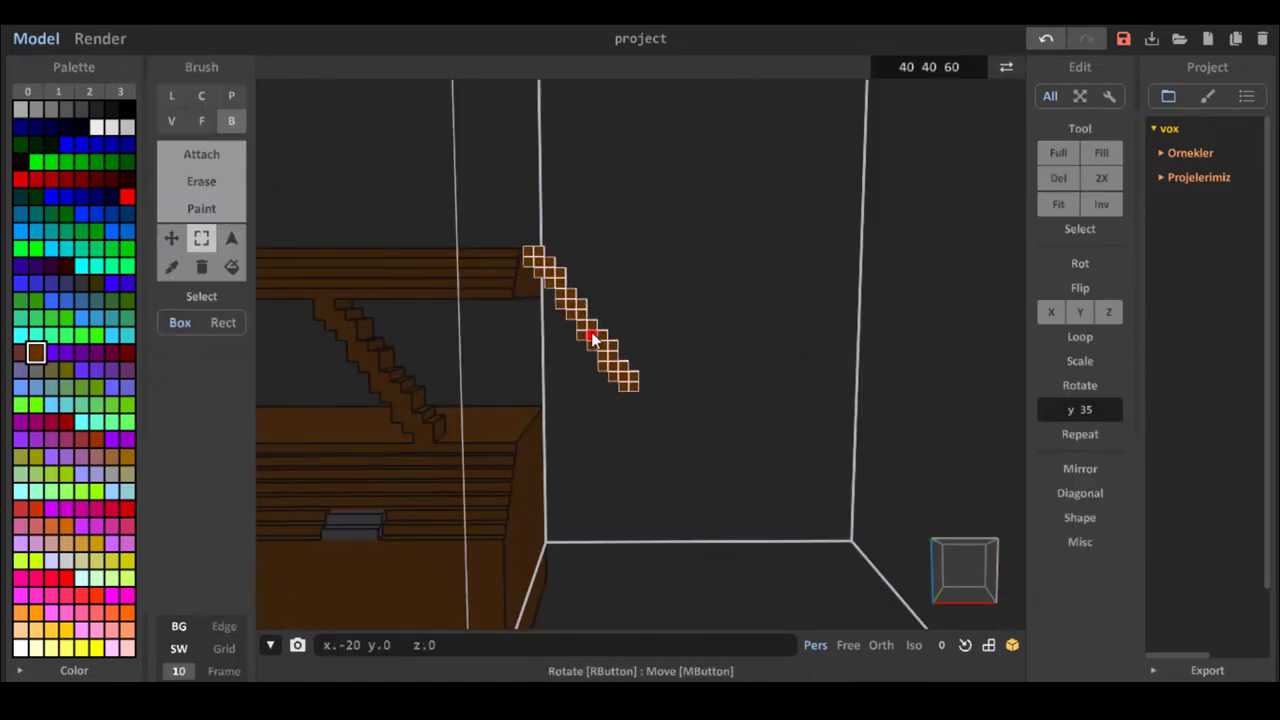
Raise the rear object in world mode to align the copied pillar with the roof's edge, and return to voxel editing.
{"action": "key", "text": "Tab"}
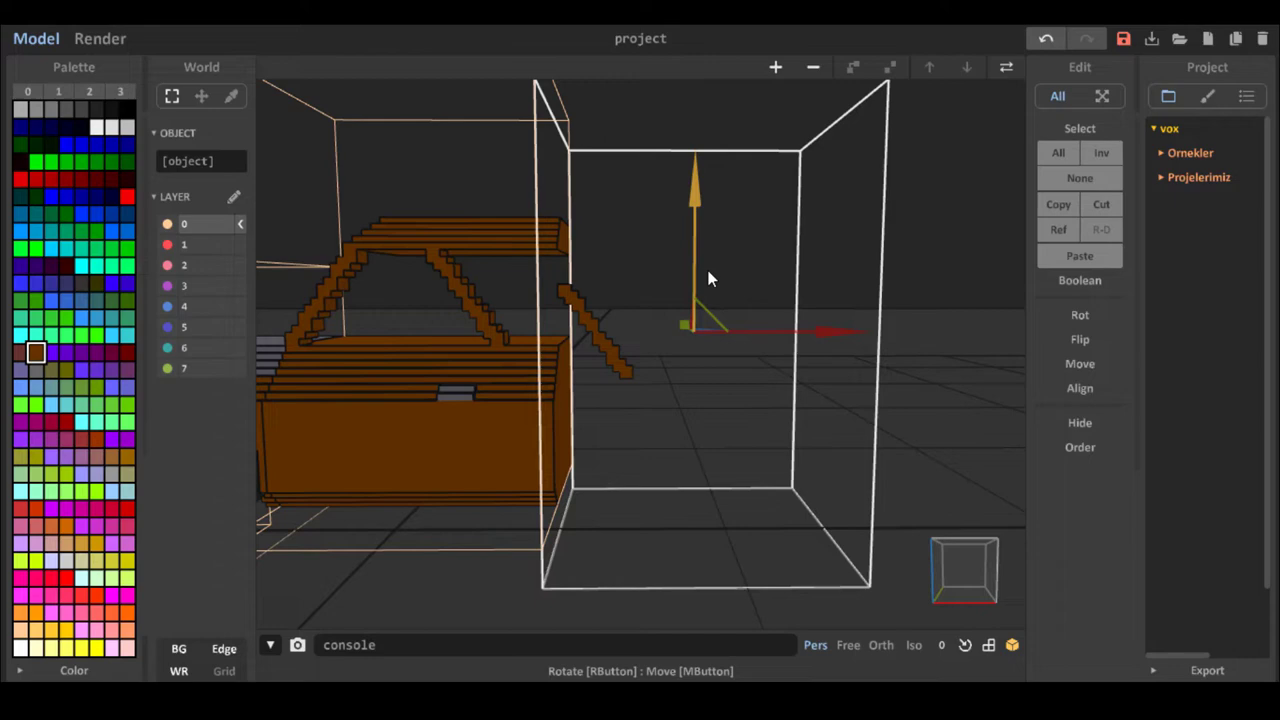
{"action": "left_click_drag", "start_coordinate": [709, 273], "coordinate": [709, 234]}
{"action": "left_click", "coordinate": [1004, 69]}
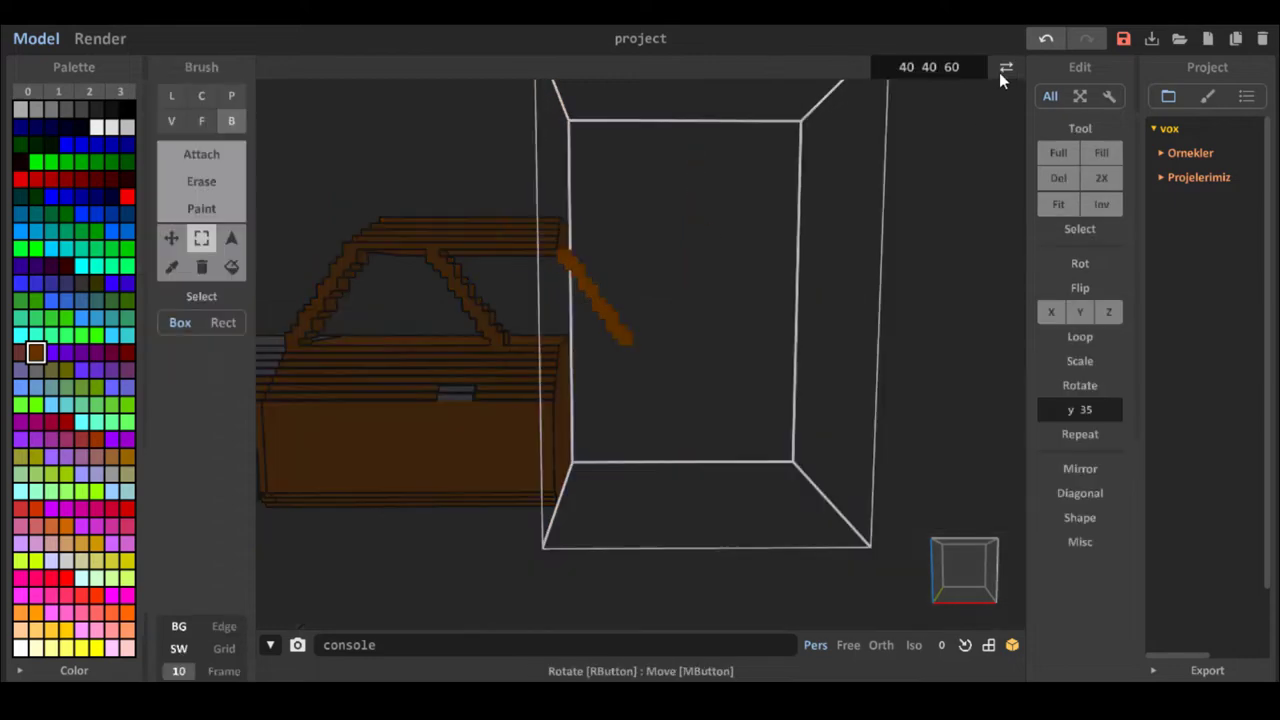
Attach brown lengthwise rows in the rear volume along the cabin body's lower, side and stepped profile with the X axis option.
{"action": "scroll", "coordinate": [706, 343], "scroll_direction": "up", "scroll_amount": 3}
{"action": "mouse_move", "coordinate": [770, 320]}
{"action": "right_mouse_down"}
{"action": "mouse_move", "coordinate": [706, 343]}
{"action": "mouse_move", "coordinate": [430, 330]}
{"action": "right_mouse_up"}
{"action": "left_click", "coordinate": [200, 153]}
{"action": "left_click", "coordinate": [202, 372]}
{"action": "key", "text": "ctrl+z"}
{"action": "left_click", "coordinate": [172, 372]}
{"action": "left_click", "coordinate": [470, 582]}
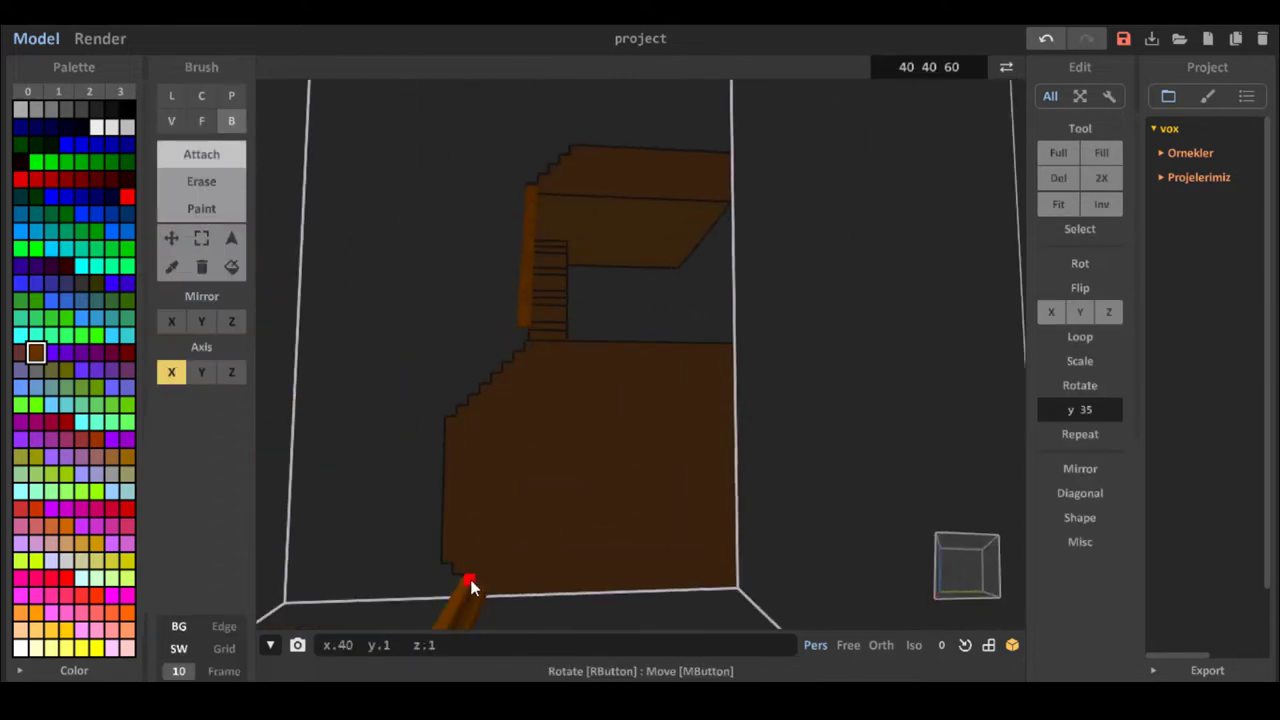
{"action": "left_click_drag", "start_coordinate": [450, 565], "coordinate": [446, 420]}
{"action": "left_click", "coordinate": [470, 402]}
{"action": "left_click", "coordinate": [492, 378]}
{"action": "left_click", "coordinate": [518, 352]}
Fill out the rear body into a solid stepped brown block with the Face brush.
{"action": "left_click", "coordinate": [202, 121]}
{"action": "left_click", "coordinate": [432, 479]}
{"action": "left_click", "coordinate": [475, 487]}
{"action": "right_click_drag", "start_coordinate": [642, 512], "coordinate": [222, 345]}
{"action": "left_click", "coordinate": [172, 372]}
{"action": "right_click_drag", "start_coordinate": [380, 350], "coordinate": [760, 410]}
{"action": "right_click_drag", "start_coordinate": [330, 290], "coordinate": [234, 132]}
Try to attach a brown row across the car's width at the top of the rear pillar with the Y axis option.
{"action": "left_click", "coordinate": [232, 123]}
{"action": "left_click", "coordinate": [202, 372]}
{"action": "left_click", "coordinate": [527, 266]}
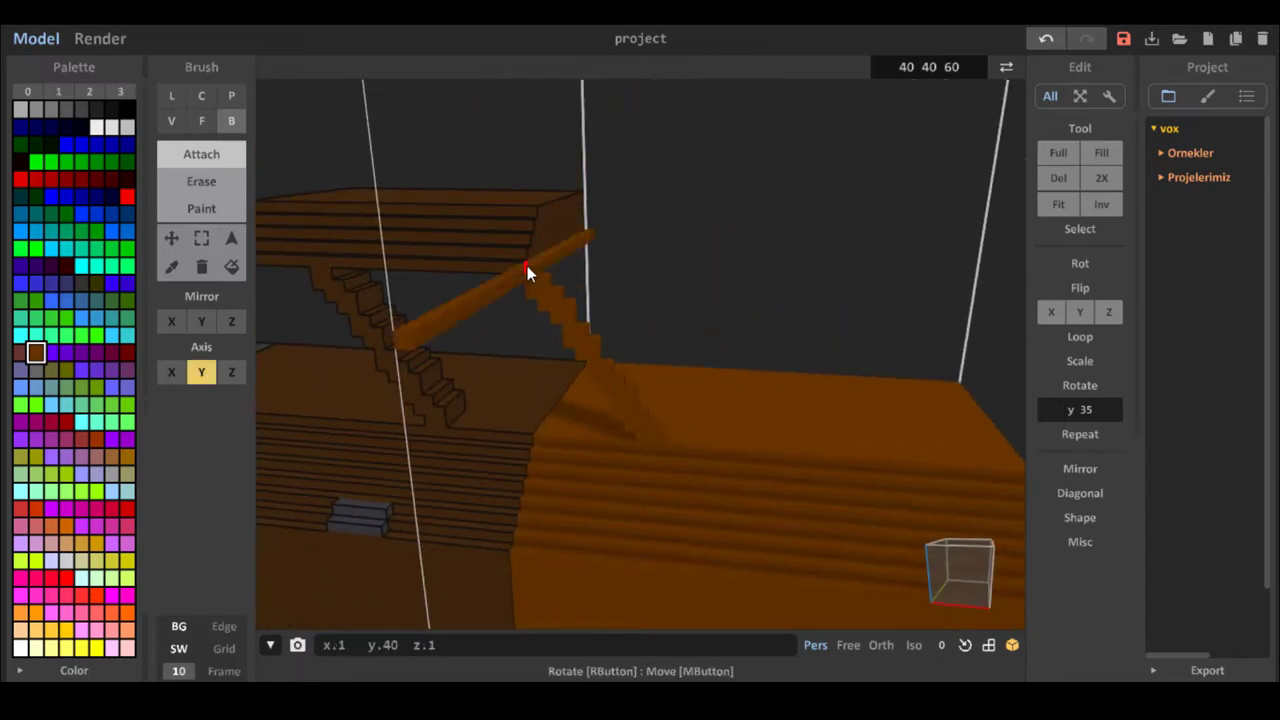
{"action": "scroll", "coordinate": [630, 262], "scroll_direction": "down", "scroll_amount": 3}
{"action": "right_click_drag", "start_coordinate": [527, 266], "coordinate": [583, 269]}
{"action": "key", "text": "ctrl+z"}
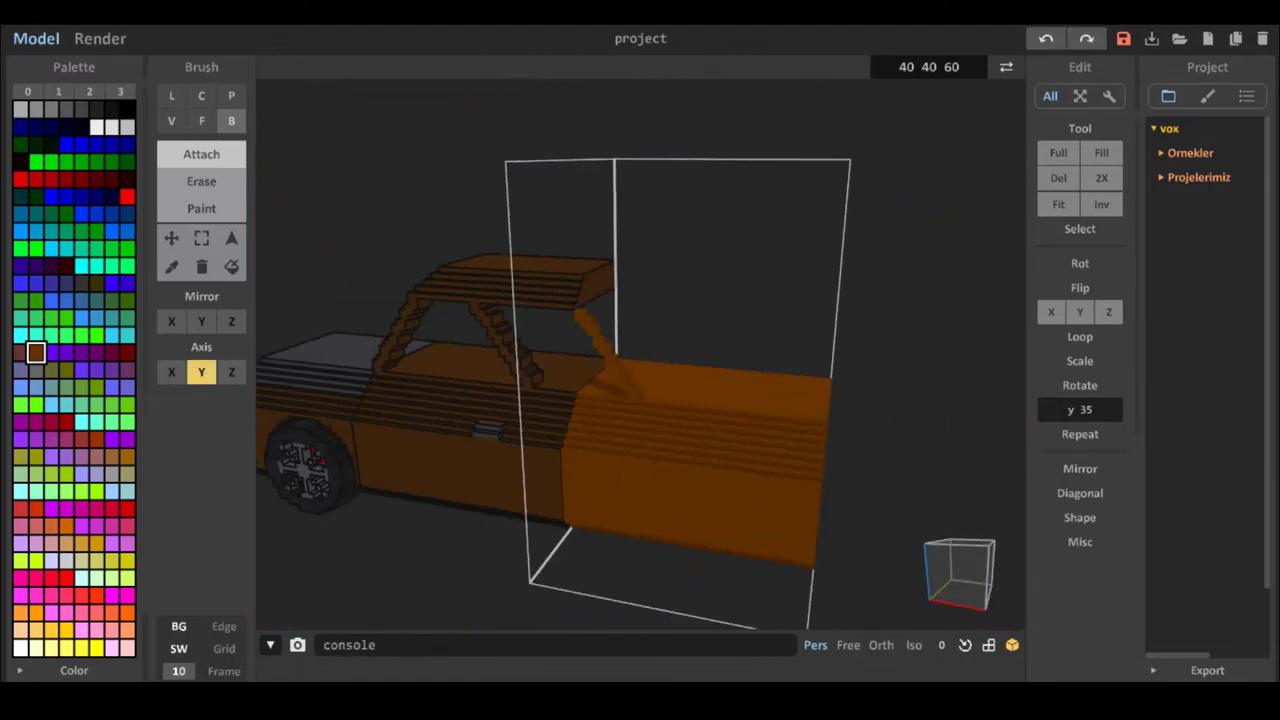
Thicken the slanted rear pillar with the Face brush, with the Y axis option off.
{"action": "right_click_drag", "start_coordinate": [400, 550], "coordinate": [472, 531]}
{"action": "scroll", "coordinate": [472, 531], "scroll_direction": "down", "scroll_amount": 3}
{"action": "scroll", "coordinate": [459, 552], "scroll_direction": "up", "scroll_amount": 5}
{"action": "right_click_drag", "start_coordinate": [965, 105], "coordinate": [700, 180]}
{"action": "scroll", "coordinate": [700, 180], "scroll_direction": "up", "scroll_amount": 3}
{"action": "left_click", "coordinate": [202, 121]}
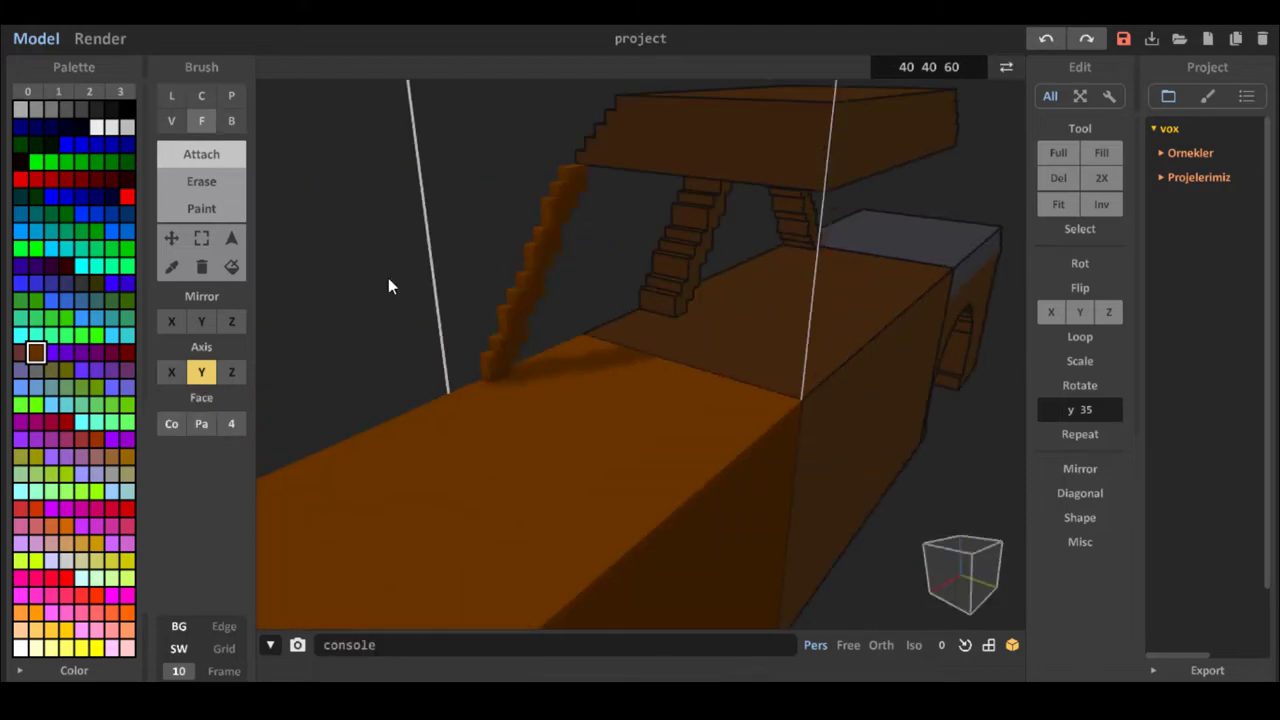
{"action": "left_click", "coordinate": [202, 372]}
{"action": "left_click", "coordinate": [512, 335]}
{"action": "right_click_drag", "start_coordinate": [512, 335], "coordinate": [752, 300]}
Attach a light-grey sill about 9 by 4 by 1 voxels on the rear body's top at the pillar's foot.
{"action": "scroll", "coordinate": [726, 275], "scroll_direction": "down", "scroll_amount": 5}
{"action": "left_click", "coordinate": [21, 110]}
{"action": "left_click", "coordinate": [232, 121]}
{"action": "right_click_drag", "start_coordinate": [640, 275], "coordinate": [710, 318]}
{"action": "scroll", "coordinate": [710, 318], "scroll_direction": "up", "scroll_amount": 3}
{"action": "scroll", "coordinate": [711, 315], "scroll_direction": "up", "scroll_amount": 4}
{"action": "left_click_drag", "start_coordinate": [728, 200], "coordinate": [532, 302]}
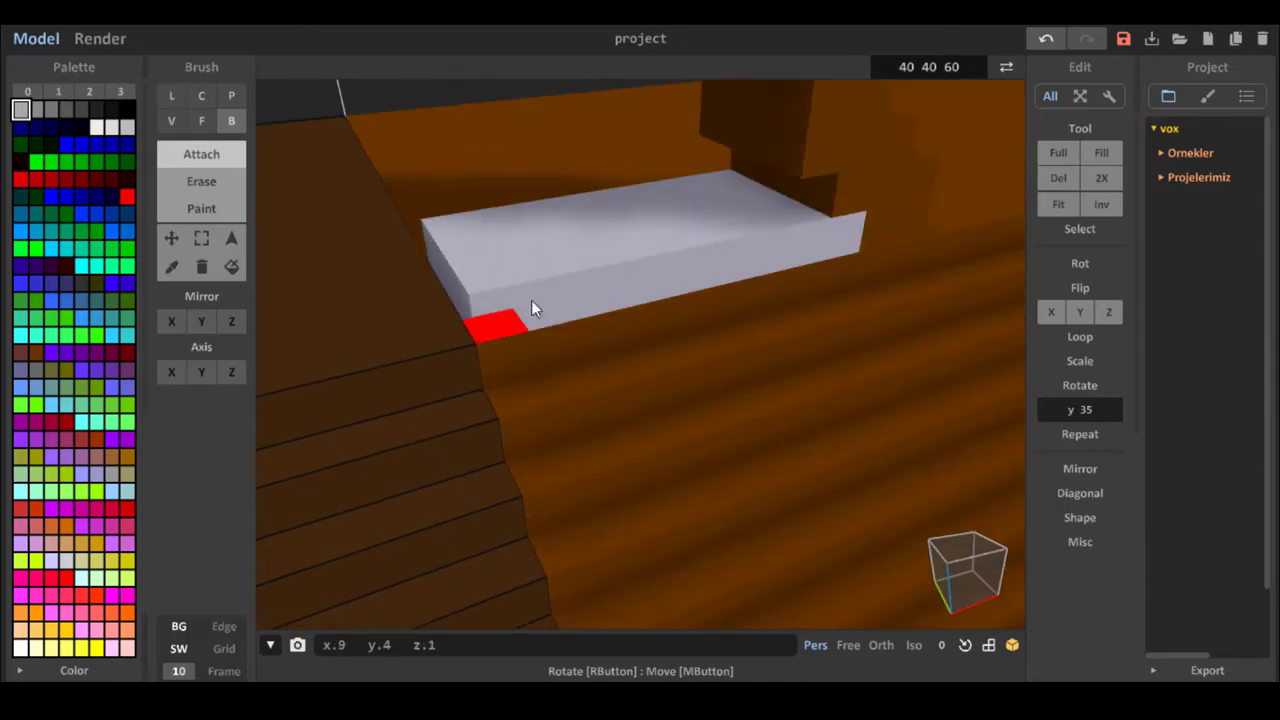
{"action": "left_click_drag", "start_coordinate": [817, 207], "coordinate": [700, 150]}
Line the rear pillar's stepped inner face with light-grey voxels using the Face brush.
{"action": "left_click", "coordinate": [202, 121]}
{"action": "scroll", "coordinate": [723, 203], "scroll_direction": "down", "scroll_amount": 5}
{"action": "left_click", "coordinate": [723, 200]}
{"action": "scroll", "coordinate": [690, 200], "scroll_direction": "down", "scroll_amount": 4}
{"action": "left_click", "coordinate": [611, 145]}
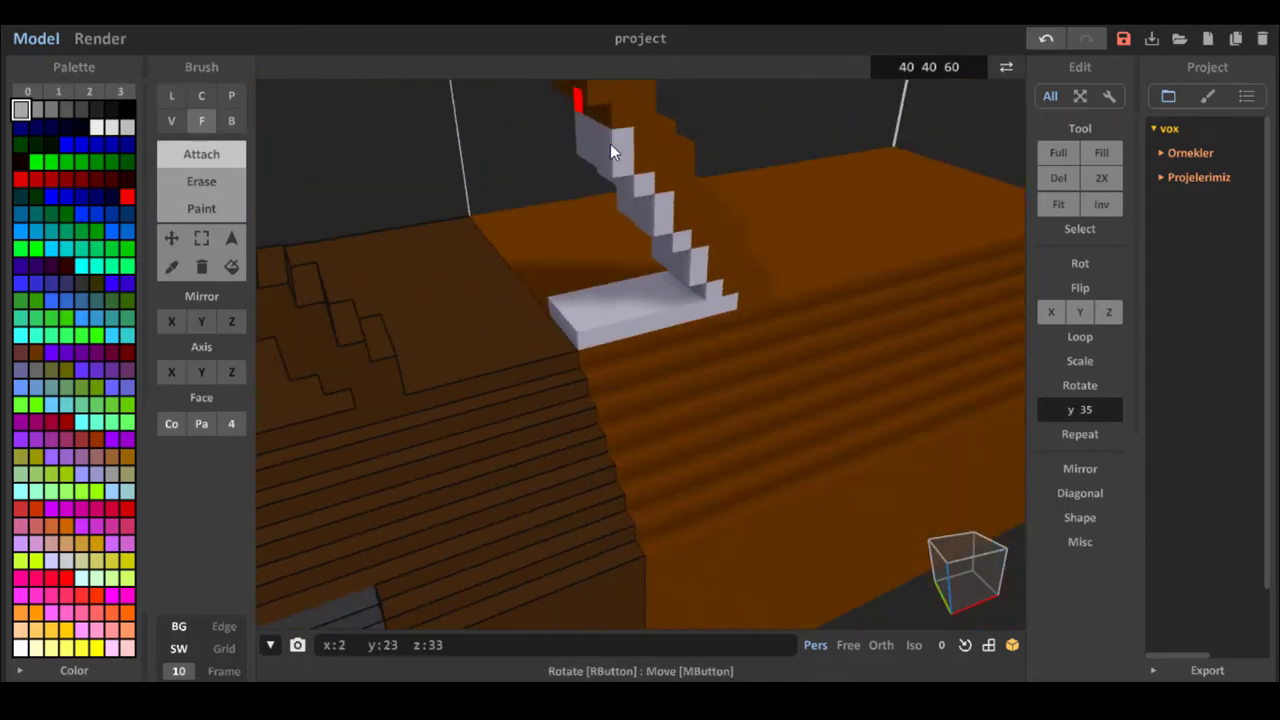
{"action": "scroll", "coordinate": [611, 145], "scroll_direction": "down", "scroll_amount": 3}
{"action": "scroll", "coordinate": [651, 193], "scroll_direction": "down", "scroll_amount": 3}
Switch editing to the cabin object and line its slanted pillars' stepped faces with light-grey voxels using the Face brush.
{"action": "right_click_drag", "start_coordinate": [700, 240], "coordinate": [500, 270]}
{"action": "left_click", "coordinate": [1006, 67]}
{"action": "left_click", "coordinate": [570, 330]}
{"action": "left_click", "coordinate": [1006, 67]}
{"action": "left_click", "coordinate": [499, 240]}
{"action": "right_click_drag", "start_coordinate": [485, 222], "coordinate": [447, 415]}
{"action": "left_click", "coordinate": [447, 413]}
{"action": "left_click", "coordinate": [470, 365]}
{"action": "left_click", "coordinate": [490, 333]}
Attach 4-voxel-wide light-grey strips along the roof's underside above both side windows with the Box brush.
{"action": "right_click_drag", "start_coordinate": [498, 291], "coordinate": [480, 200]}
{"action": "left_click", "coordinate": [231, 121]}
{"action": "right_click_drag", "start_coordinate": [520, 260], "coordinate": [580, 180]}
{"action": "left_click_drag", "start_coordinate": [588, 202], "coordinate": [549, 97]}
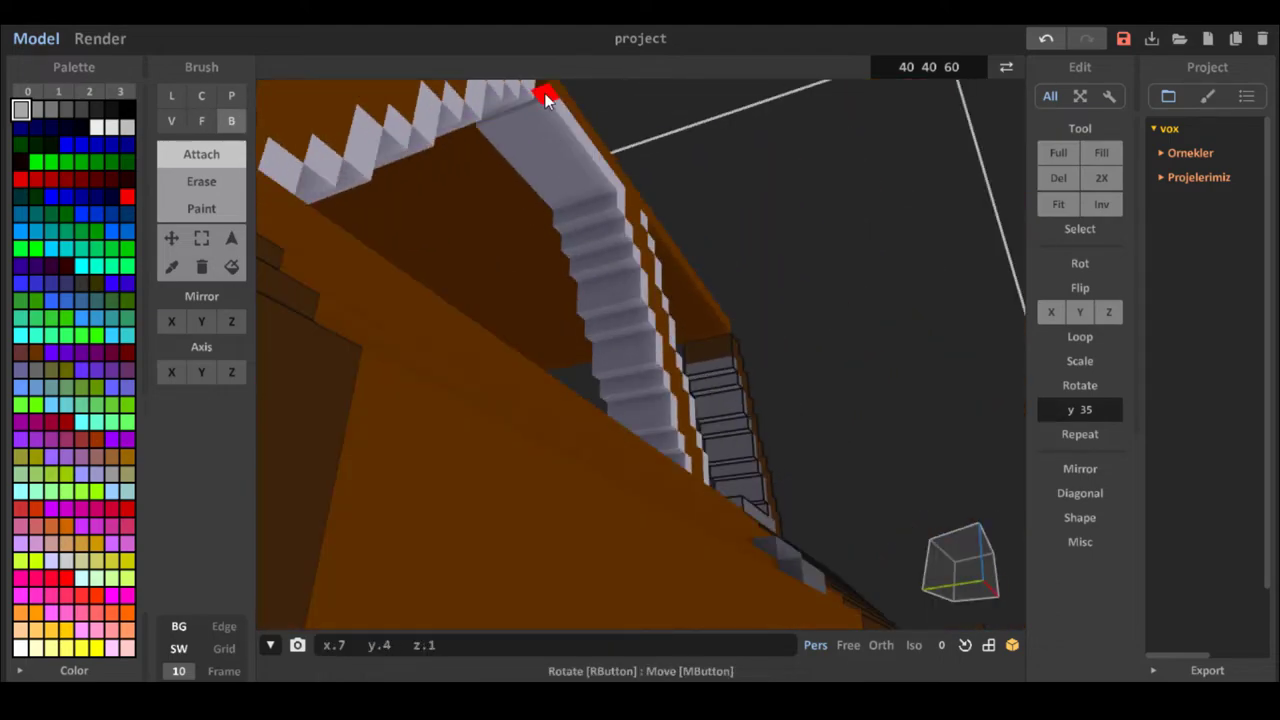
{"action": "right_click_drag", "start_coordinate": [549, 97], "coordinate": [619, 247]}
{"action": "left_click_drag", "start_coordinate": [619, 247], "coordinate": [834, 116]}
{"action": "mouse_move", "coordinate": [834, 116]}
{"action": "right_mouse_down"}
{"action": "mouse_move", "coordinate": [841, 330]}
{"action": "mouse_move", "coordinate": [775, 262]}
{"action": "right_mouse_up"}
{"action": "scroll", "coordinate": [841, 330], "scroll_direction": "up", "scroll_amount": 3}
{"action": "left_click_drag", "start_coordinate": [775, 262], "coordinate": [831, 268]}
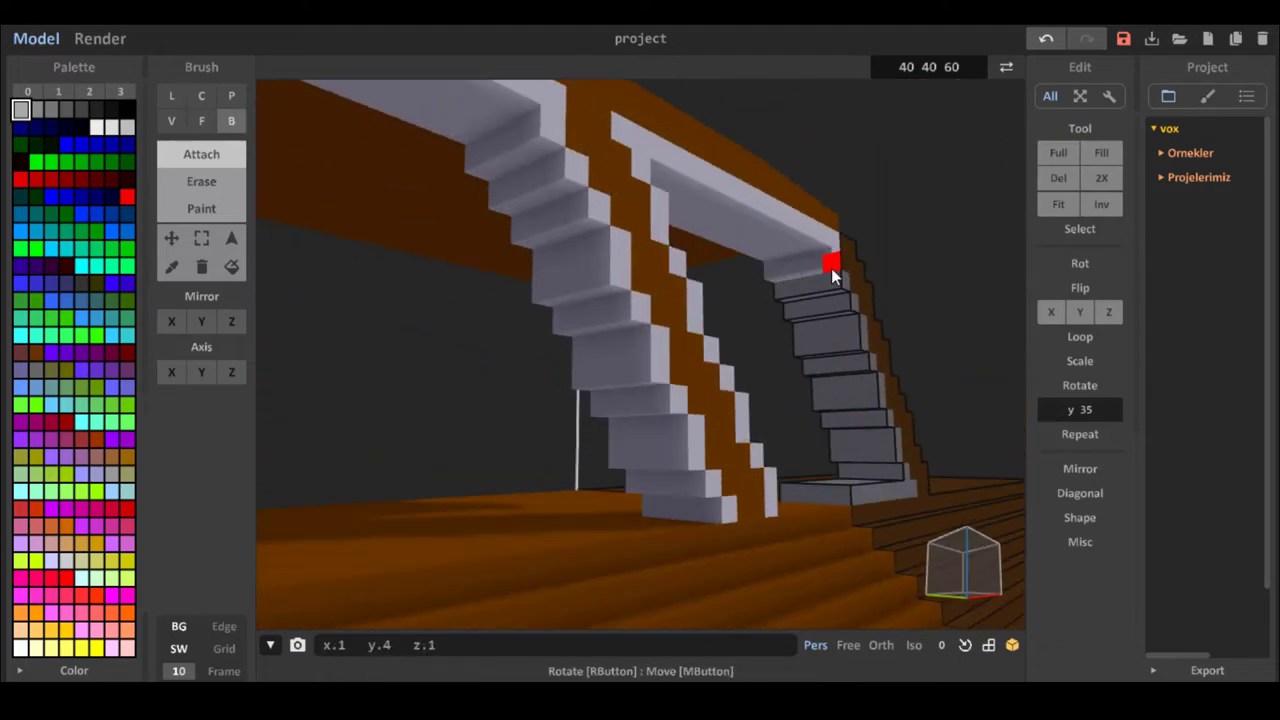
Sample the headlight's turquoise from the front object and return to editing the cabin object.
{"action": "mouse_move", "coordinate": [831, 268]}
{"action": "right_mouse_down"}
{"action": "mouse_move", "coordinate": [655, 388]}
{"action": "mouse_move", "coordinate": [696, 417]}
{"action": "mouse_move", "coordinate": [625, 350]}
{"action": "right_mouse_up"}
{"action": "scroll", "coordinate": [655, 388], "scroll_direction": "down", "scroll_amount": 3}
{"action": "scroll", "coordinate": [696, 417], "scroll_direction": "up", "scroll_amount": 1}
{"action": "left_click", "coordinate": [1006, 67]}
{"action": "left_click", "coordinate": [440, 475], "text": "alt"}
{"action": "left_click", "coordinate": [1006, 67]}
Try to attach a turquoise row at the side window's upper edge with the X axis option.
{"action": "left_click", "coordinate": [172, 372]}
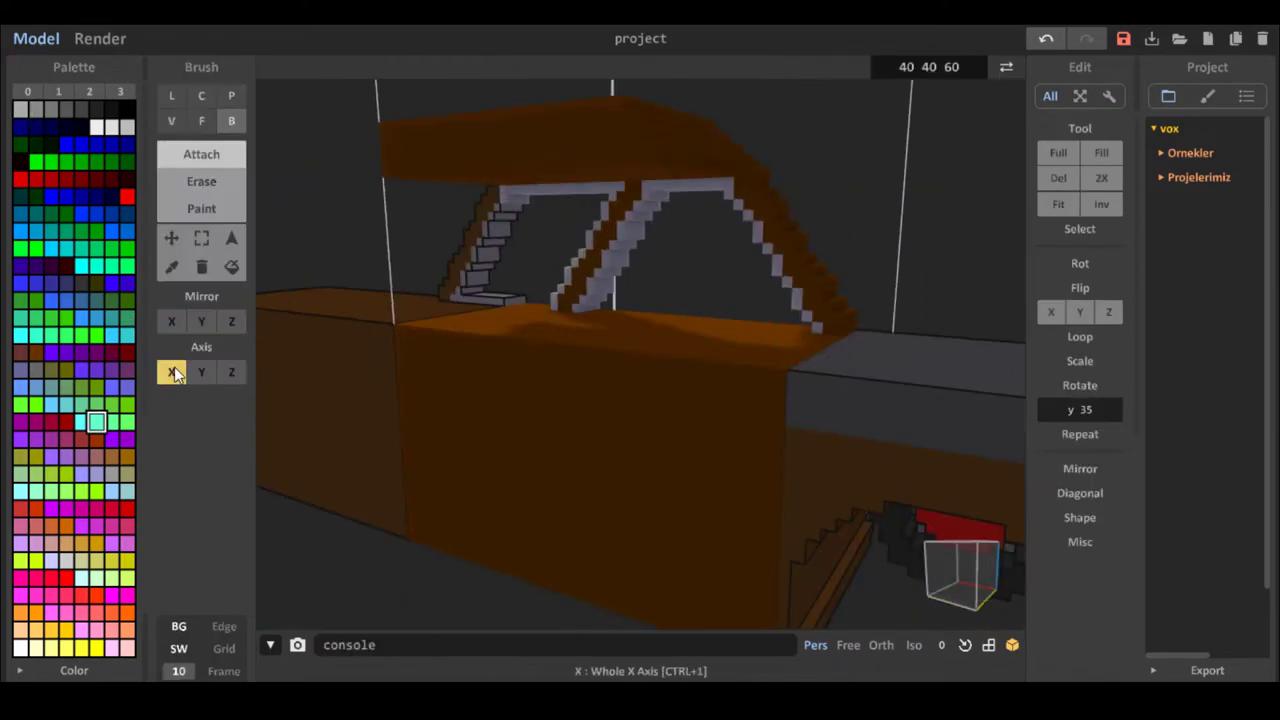
{"action": "left_click", "coordinate": [680, 188]}
{"action": "key", "text": "ctrl+z"}
Attach turquoise windshield rows across the car's width down the front pillar's steps with the Y axis option.
{"action": "left_click", "coordinate": [202, 373]}
{"action": "left_click", "coordinate": [172, 372]}
{"action": "right_click_drag", "start_coordinate": [622, 270], "coordinate": [580, 314]}
{"action": "scroll", "coordinate": [580, 314], "scroll_direction": "up", "scroll_amount": 3}
{"action": "left_click", "coordinate": [580, 314]}
{"action": "left_click", "coordinate": [598, 329]}
{"action": "left_click", "coordinate": [606, 347]}
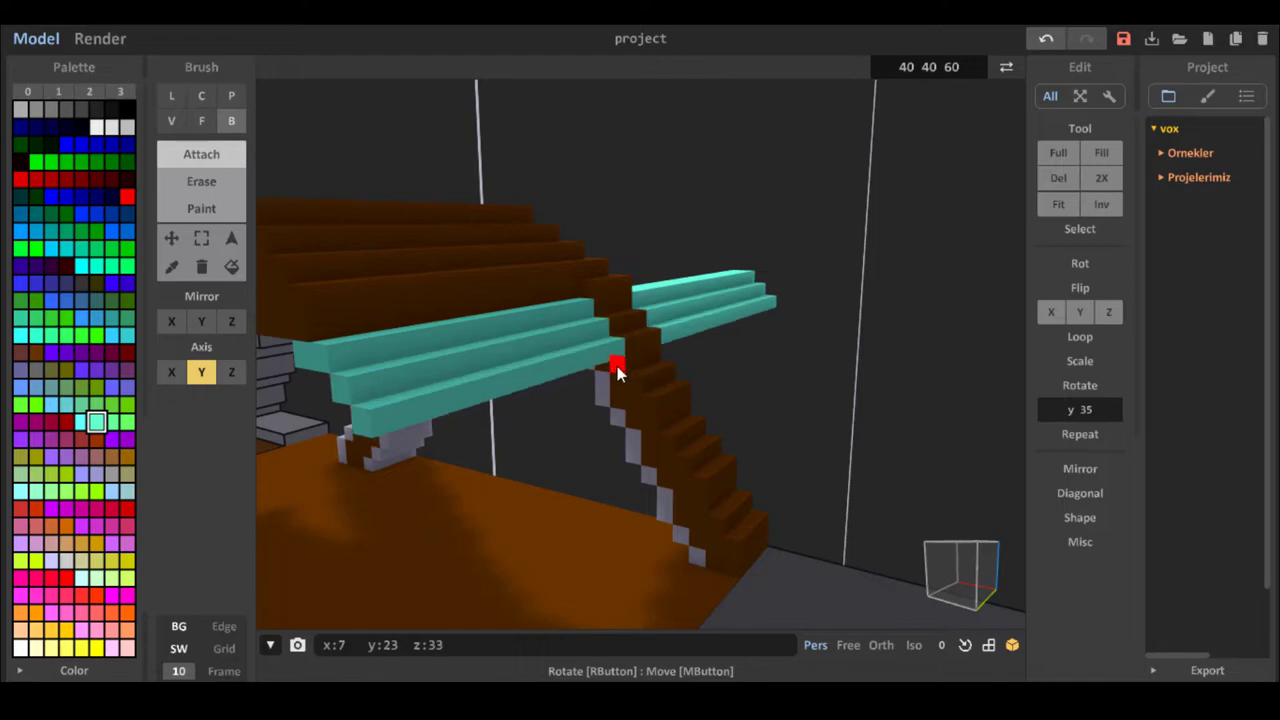
Erase the turquoise voxels overhanging outside the front pillar with the Face brush.
{"action": "right_click_drag", "start_coordinate": [615, 367], "coordinate": [682, 283]}
{"action": "left_click", "coordinate": [1046, 38]}
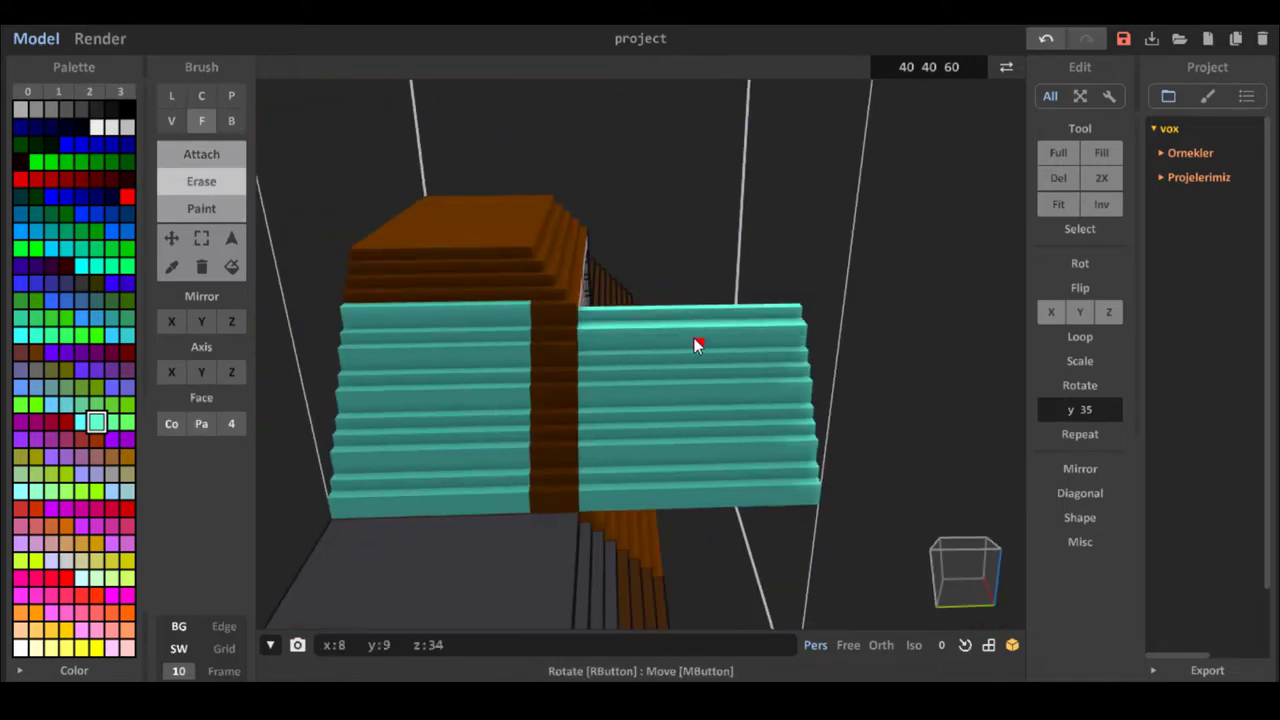
{"action": "left_click", "coordinate": [693, 337], "text": "ctrl"}
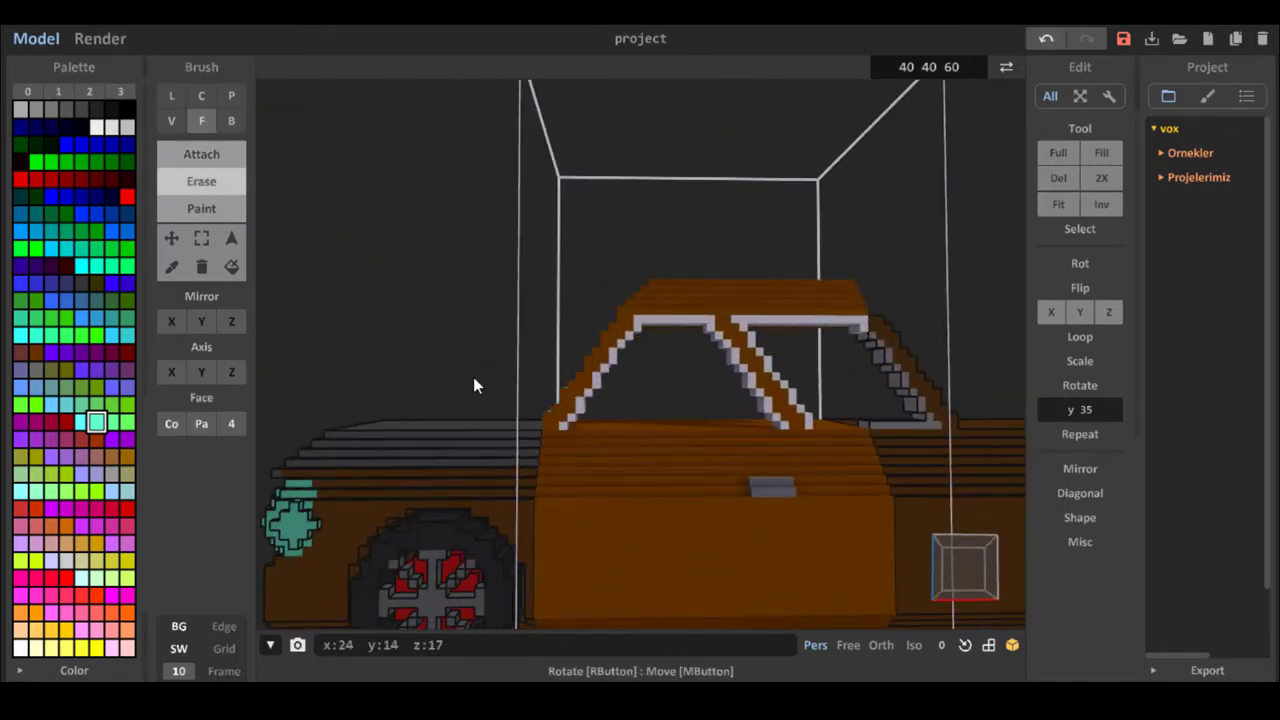
{"action": "mouse_move", "coordinate": [473, 377]}
{"action": "right_mouse_down"}
{"action": "mouse_move", "coordinate": [576, 395]}
{"action": "mouse_move", "coordinate": [464, 450]}
{"action": "mouse_move", "coordinate": [763, 443]}
{"action": "mouse_move", "coordinate": [523, 421]}
{"action": "right_mouse_up"}
{"action": "scroll", "coordinate": [464, 457], "scroll_direction": "down", "scroll_amount": 3}
{"action": "scroll", "coordinate": [523, 421], "scroll_direction": "up", "scroll_amount": 3}
{"action": "left_click", "coordinate": [506, 256]}
{"action": "left_click", "coordinate": [1046, 38]}
Fill the cabin's front side window with turquoise voxels using the Face brush in Attach mode.
{"action": "left_click", "coordinate": [201, 154]}
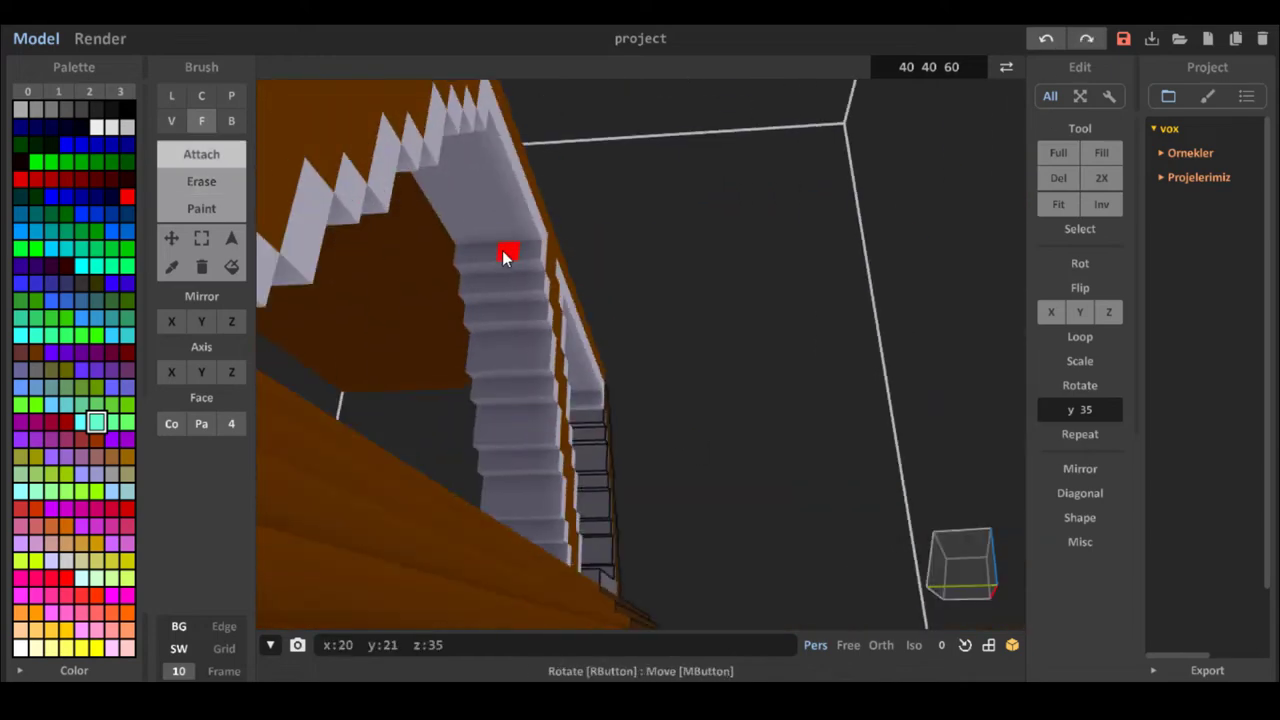
{"action": "left_click", "coordinate": [506, 251]}
{"action": "left_click", "coordinate": [1046, 38]}
{"action": "left_click", "coordinate": [512, 352]}
{"action": "left_click", "coordinate": [531, 468]}
{"action": "left_click", "coordinate": [522, 500]}
{"action": "right_click_drag", "start_coordinate": [524, 470], "coordinate": [666, 466]}
{"action": "left_click", "coordinate": [486, 360]}
{"action": "left_click_drag", "start_coordinate": [430, 415], "coordinate": [440, 470]}
{"action": "right_click_drag", "start_coordinate": [440, 470], "coordinate": [510, 520]}
{"action": "left_click", "coordinate": [367, 520]}
{"action": "right_click_drag", "start_coordinate": [367, 520], "coordinate": [571, 455]}
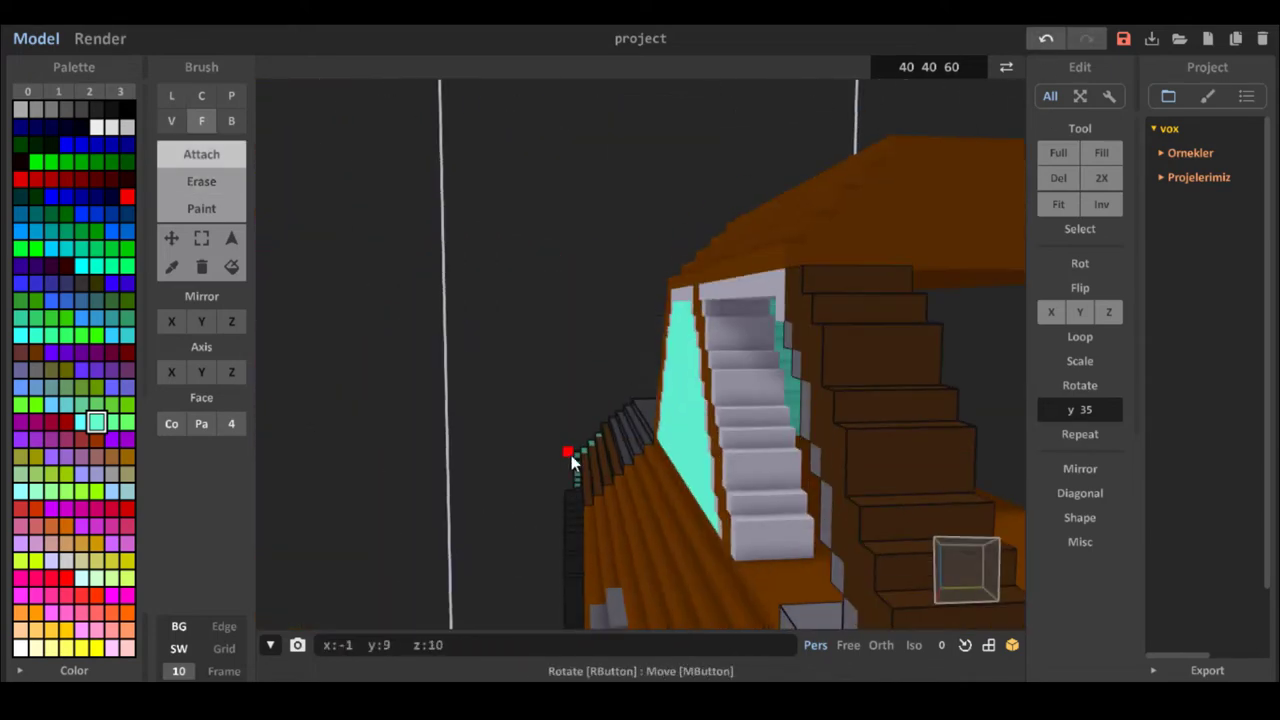
Fill the cabin's second side window with turquoise by attaching faces along its stepped grey frame.
{"action": "left_click", "coordinate": [777, 545]}
{"action": "left_click", "coordinate": [766, 474]}
{"action": "left_click", "coordinate": [753, 390]}
{"action": "right_click_drag", "start_coordinate": [722, 301], "coordinate": [763, 443]}
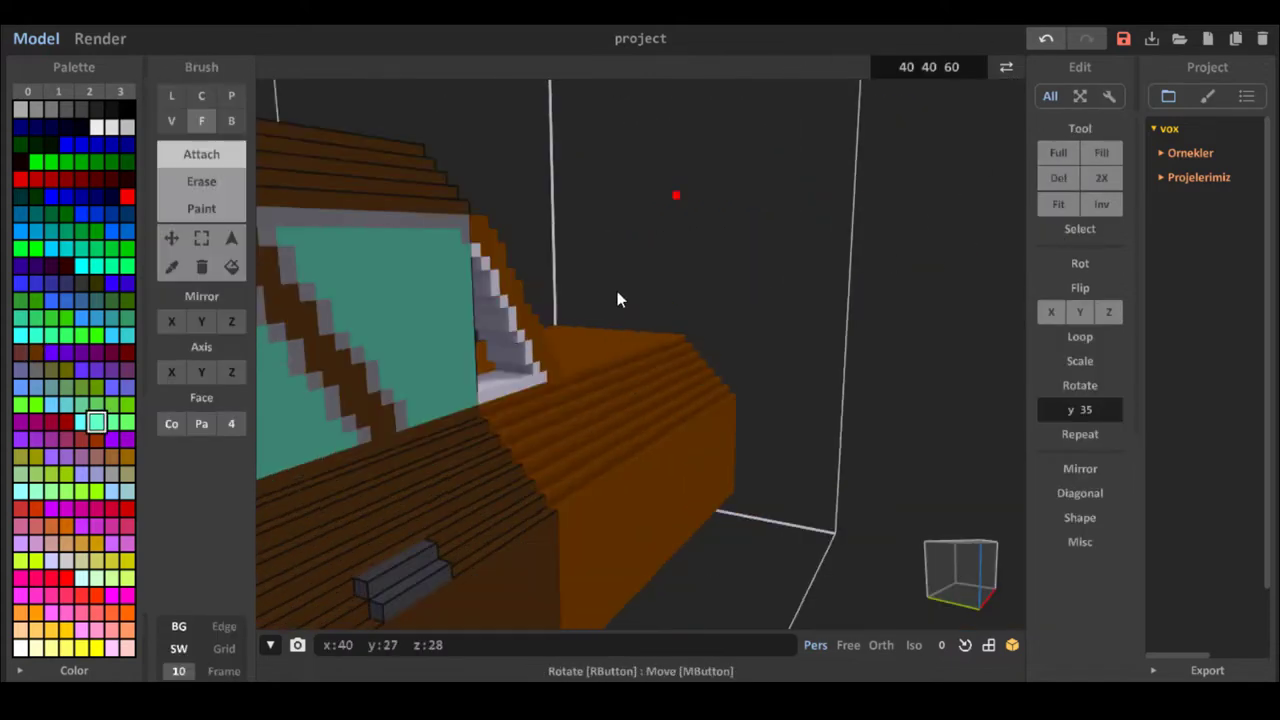
Fill the rear object's part of the side window with turquoise using the Face brush.
{"action": "left_click", "coordinate": [596, 236]}
{"action": "right_click_drag", "start_coordinate": [617, 299], "coordinate": [713, 268]}
{"action": "left_click", "coordinate": [838, 276]}
{"action": "left_click", "coordinate": [840, 262]}
{"action": "scroll", "coordinate": [800, 270], "scroll_direction": "down", "scroll_amount": 5}
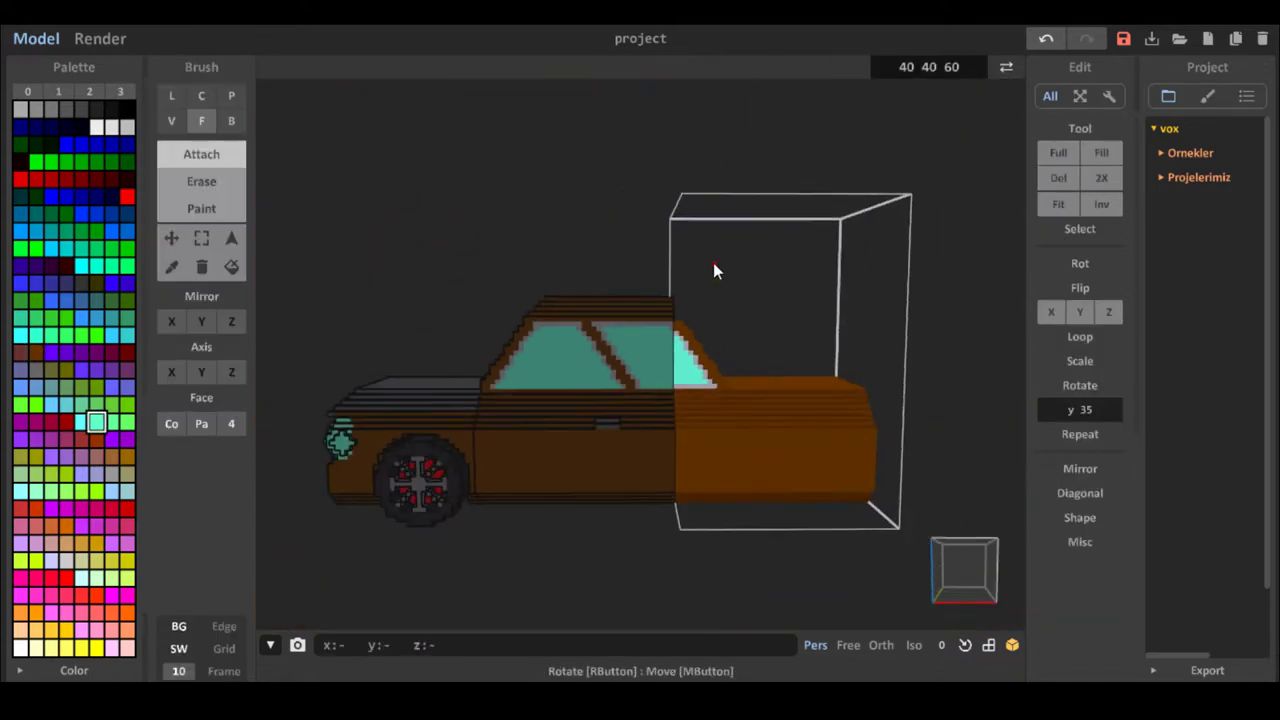
Erase a rear wheel arch through the rear body with the Voxel brush, Sphere size 19, and the Y axis option.
{"action": "left_click", "coordinate": [171, 121]}
{"action": "left_click_drag", "start_coordinate": [242, 447], "coordinate": [259, 406]}
{"action": "left_click", "coordinate": [201, 372]}
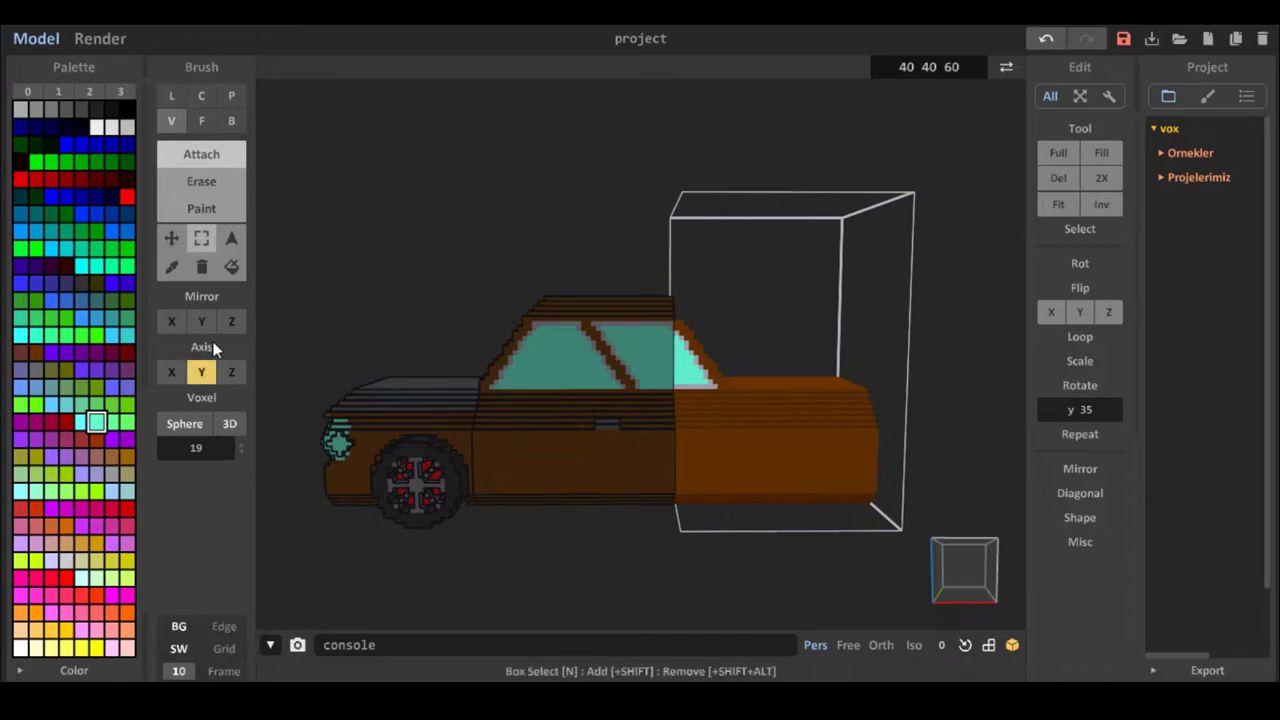
{"action": "left_click", "coordinate": [201, 182]}
{"action": "middle_click_drag", "start_coordinate": [805, 492], "coordinate": [728, 460]}
{"action": "scroll", "coordinate": [728, 459], "scroll_direction": "up", "scroll_amount": 1}
{"action": "left_click", "coordinate": [728, 458]}
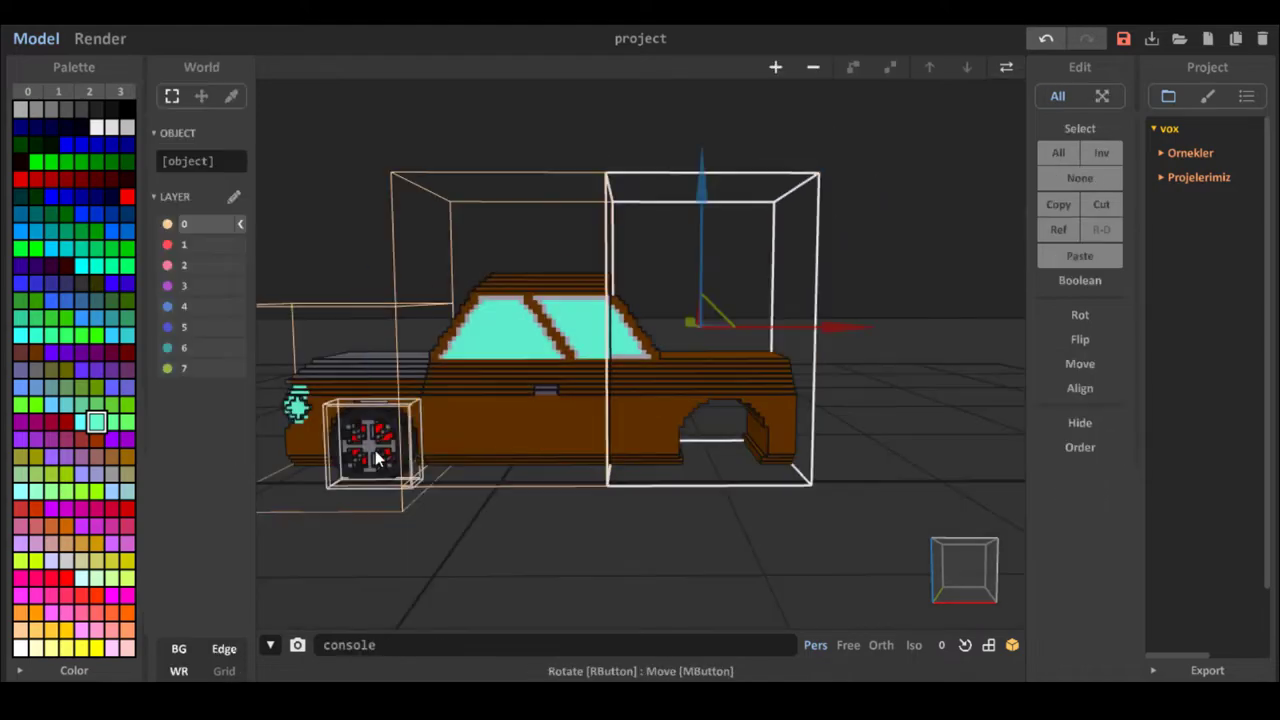
Copy the front wheel object and move the copy along the car into the rear wheel arch.
{"action": "left_click_drag", "start_coordinate": [371, 451], "coordinate": [677, 463]}
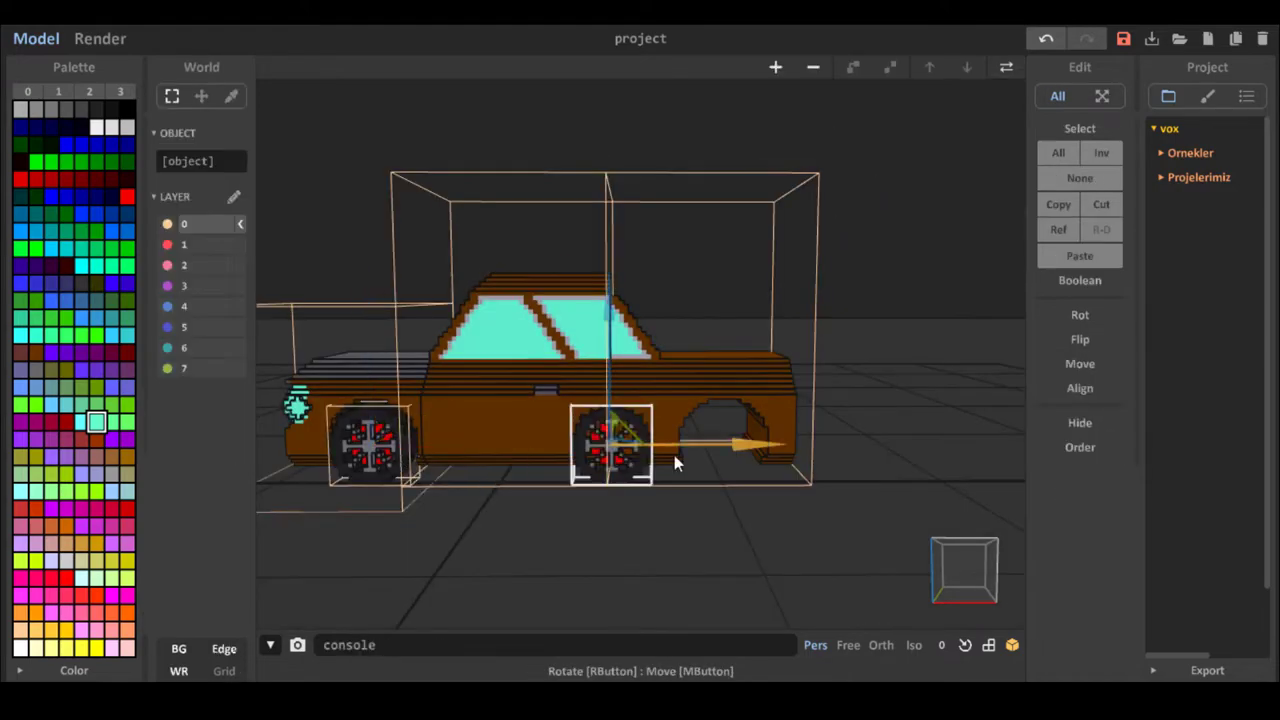
{"action": "scroll", "coordinate": [677, 463], "scroll_direction": "up", "scroll_amount": 4}
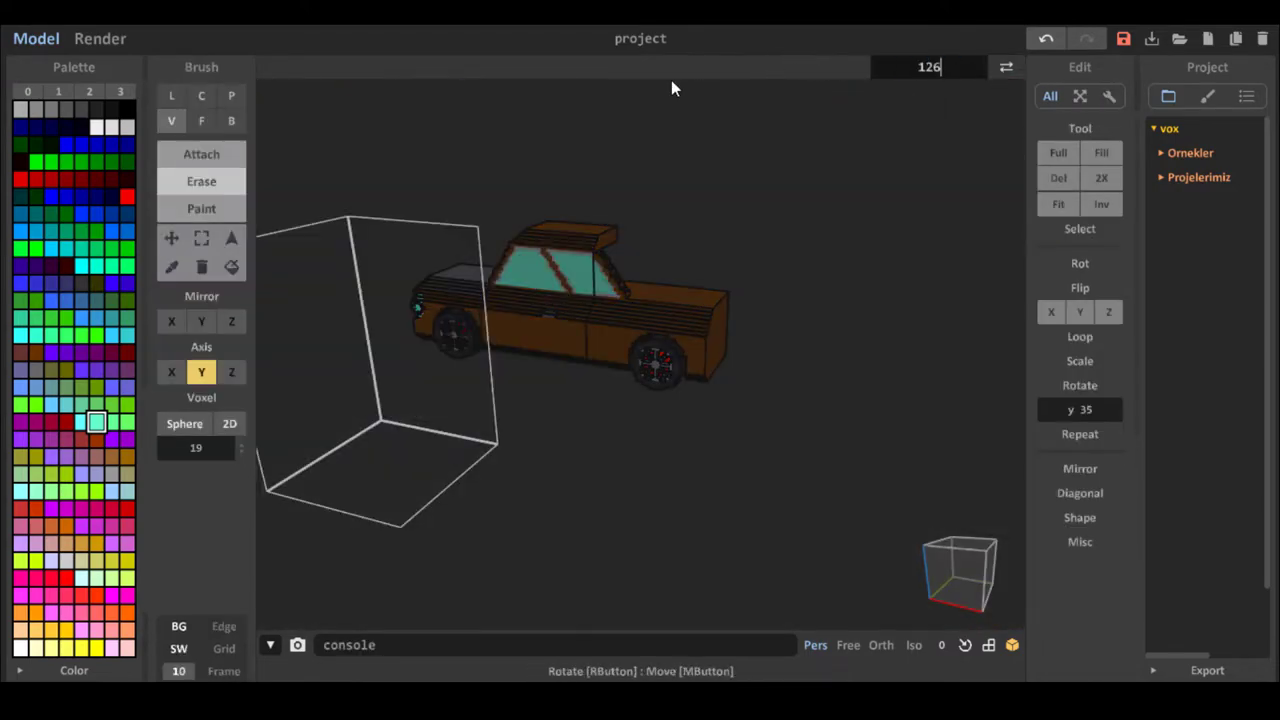
Add a new object, set its size to 126, and open it for editing.
{"action": "key", "text": "Return"}
{"action": "left_click", "coordinate": [1006, 69]}
{"action": "left_click", "coordinate": [665, 325]}
{"action": "left_click", "coordinate": [1006, 71]}
{"action": "right_click_drag", "start_coordinate": [840, 350], "coordinate": [652, 350]}
{"action": "left_click", "coordinate": [1011, 71]}
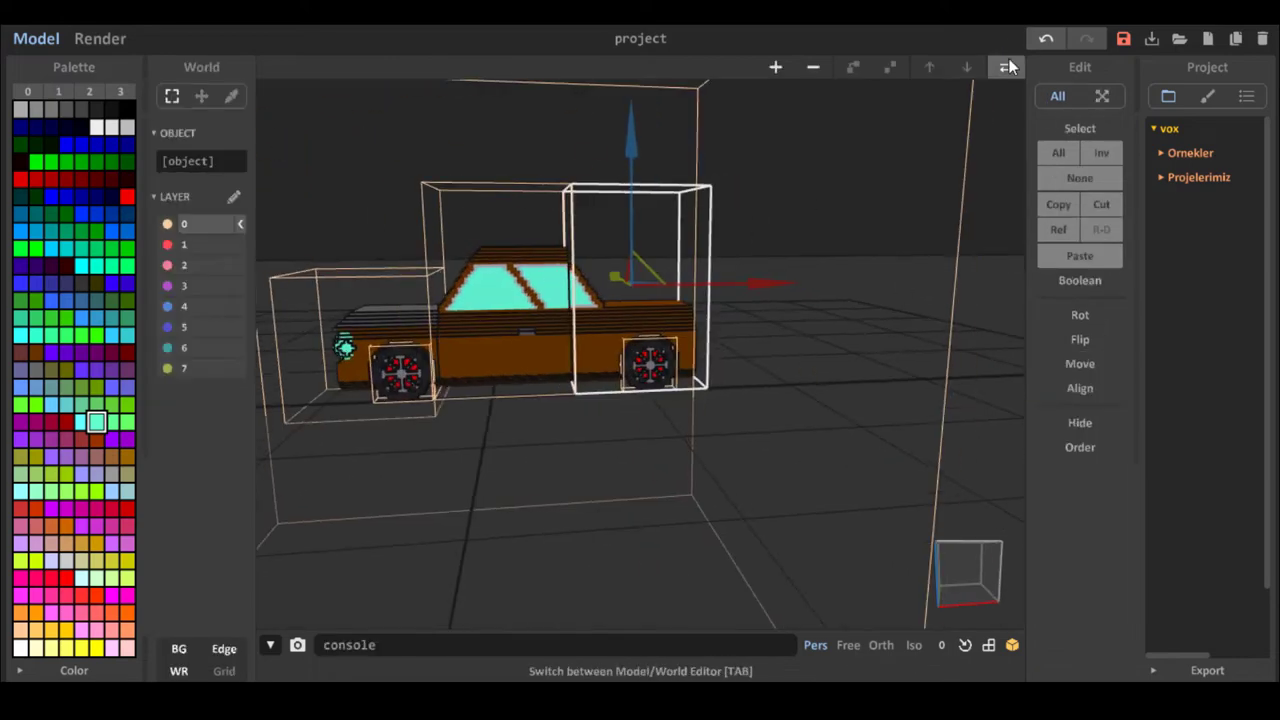
{"action": "left_click", "coordinate": [1006, 66]}
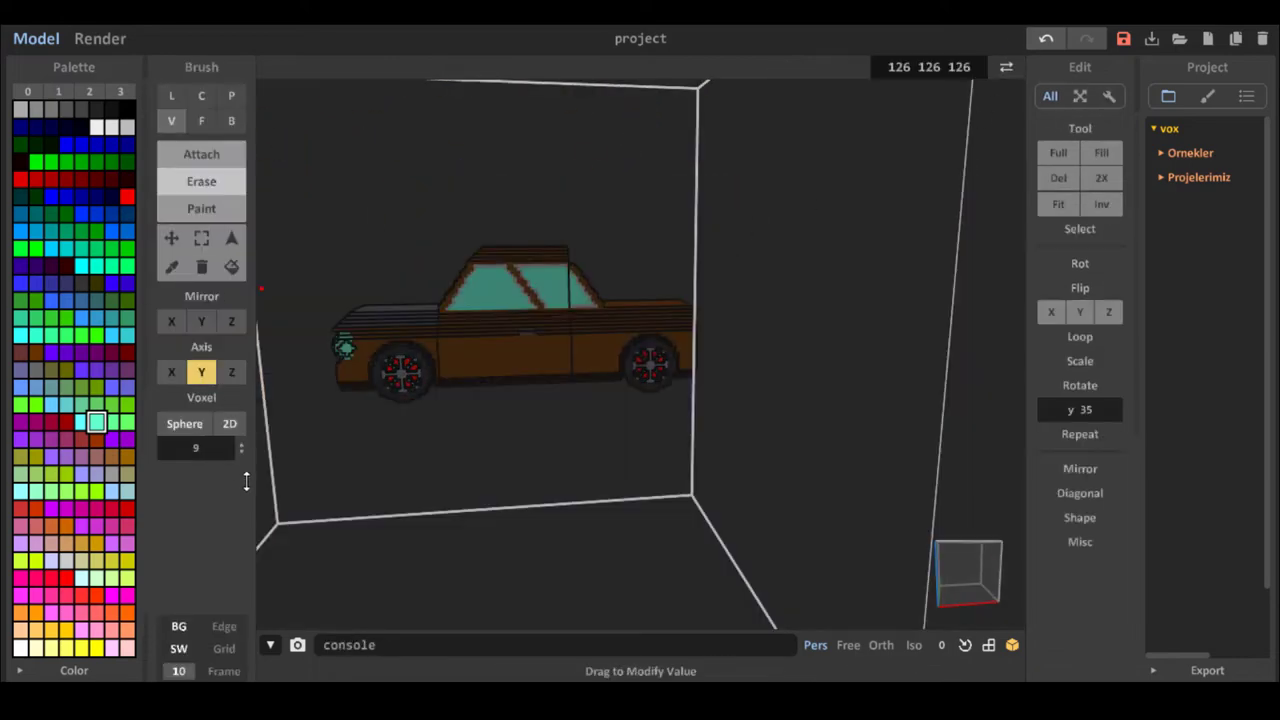
Attach a dark grey axle cylinder with the Voxel brush, Sphere 2D size 7, and the Y axis option.
{"action": "left_click", "coordinate": [81, 109]}
{"action": "left_click", "coordinate": [201, 154]}
{"action": "left_click", "coordinate": [521, 403]}
{"action": "key", "text": "ctrl+z"}
{"action": "right_click_drag", "start_coordinate": [521, 403], "coordinate": [560, 390]}
{"action": "left_click_drag", "start_coordinate": [241, 448], "coordinate": [241, 465]}
{"action": "left_click", "coordinate": [490, 372]}
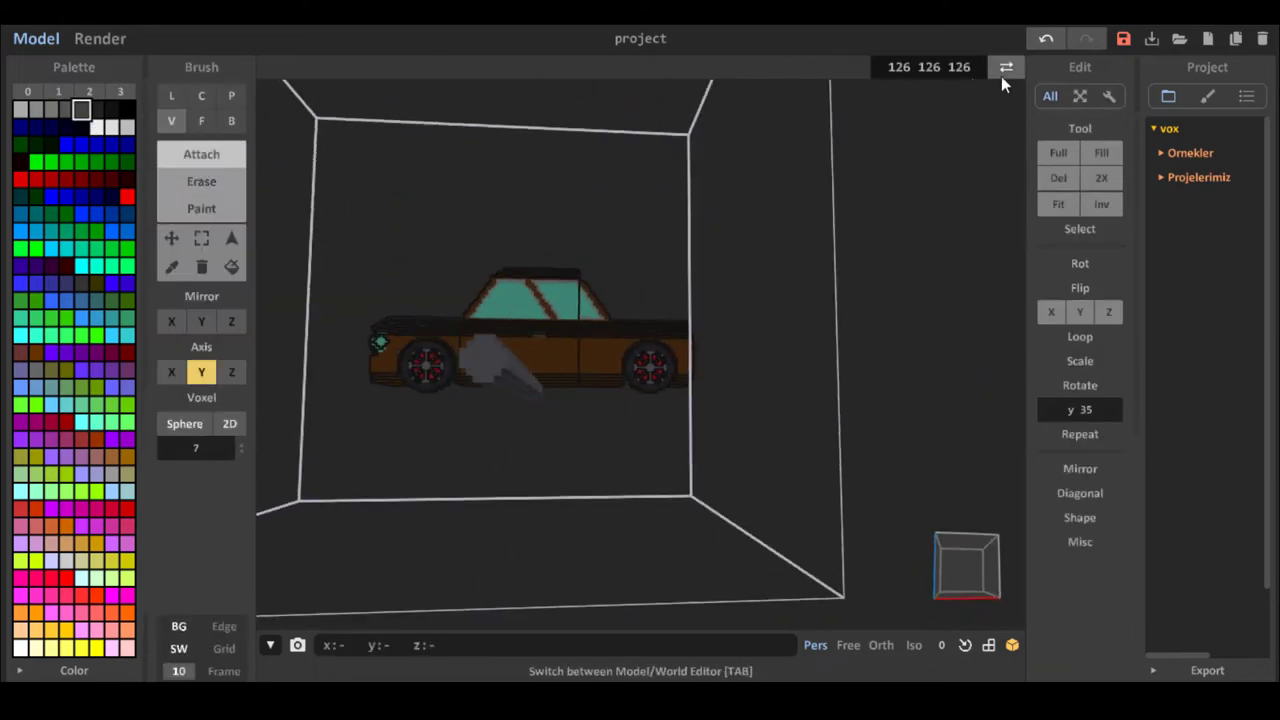
Return to the world editor and lower the axle object to the rear wheel's hub.
{"action": "left_click", "coordinate": [1006, 70]}
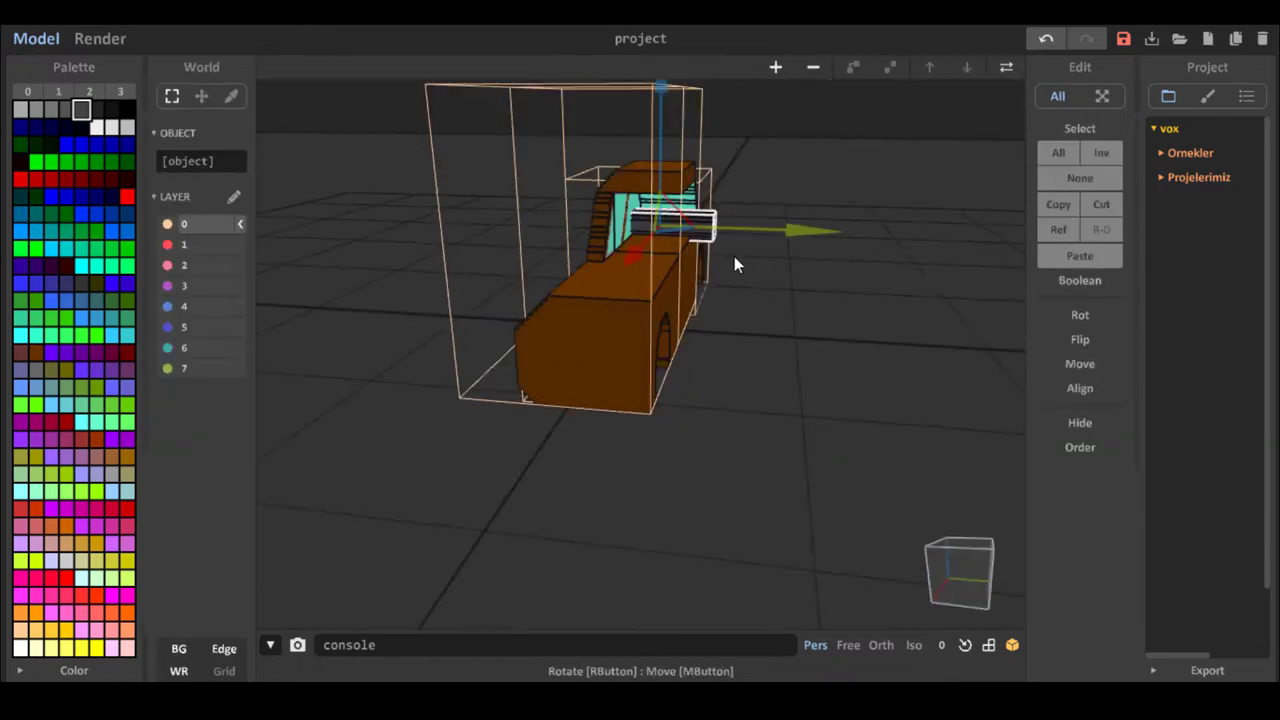
{"action": "right_click_drag", "start_coordinate": [734, 258], "coordinate": [688, 200]}
{"action": "left_click_drag", "start_coordinate": [688, 195], "coordinate": [688, 290]}
{"action": "scroll", "coordinate": [623, 325], "scroll_direction": "up", "scroll_amount": 4}
{"action": "right_click_drag", "start_coordinate": [623, 325], "coordinate": [461, 376]}
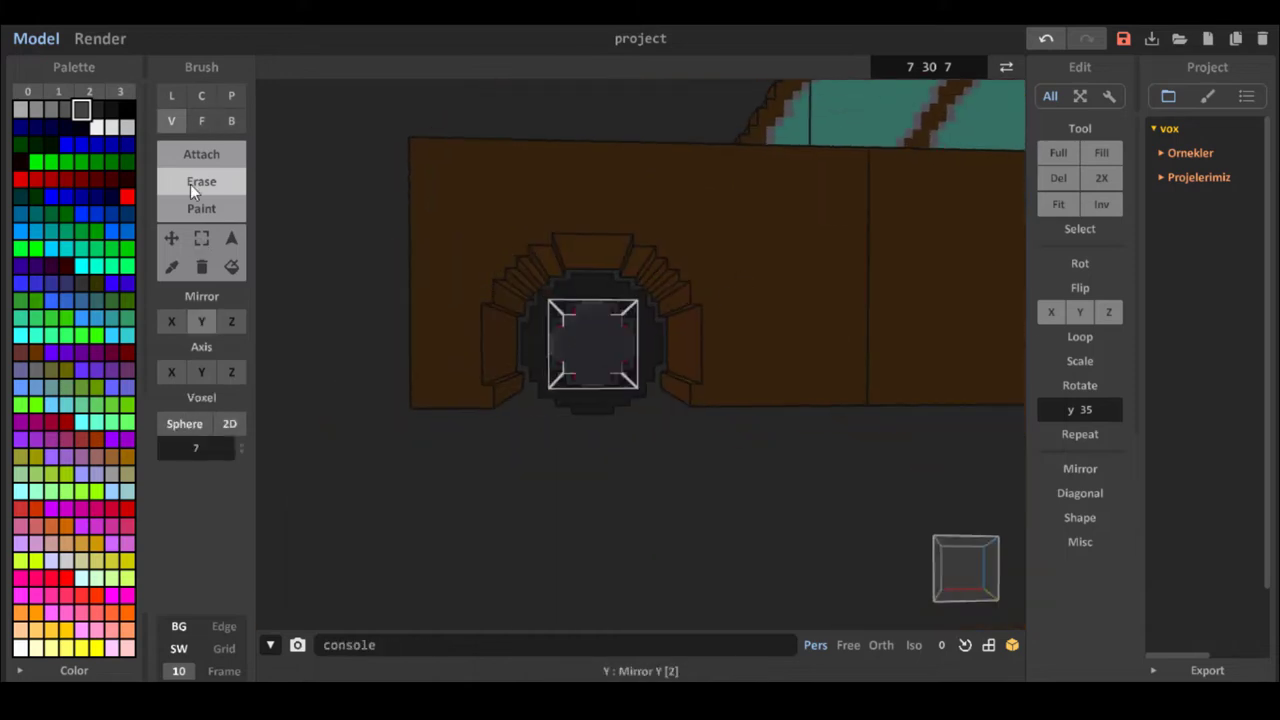
Clear the axle object's voxels and attach a dark grey Sphere 2D of size 4 with the Y axis option.
{"action": "left_click_drag", "start_coordinate": [241, 448], "coordinate": [241, 444]}
{"action": "left_click", "coordinate": [201, 155]}
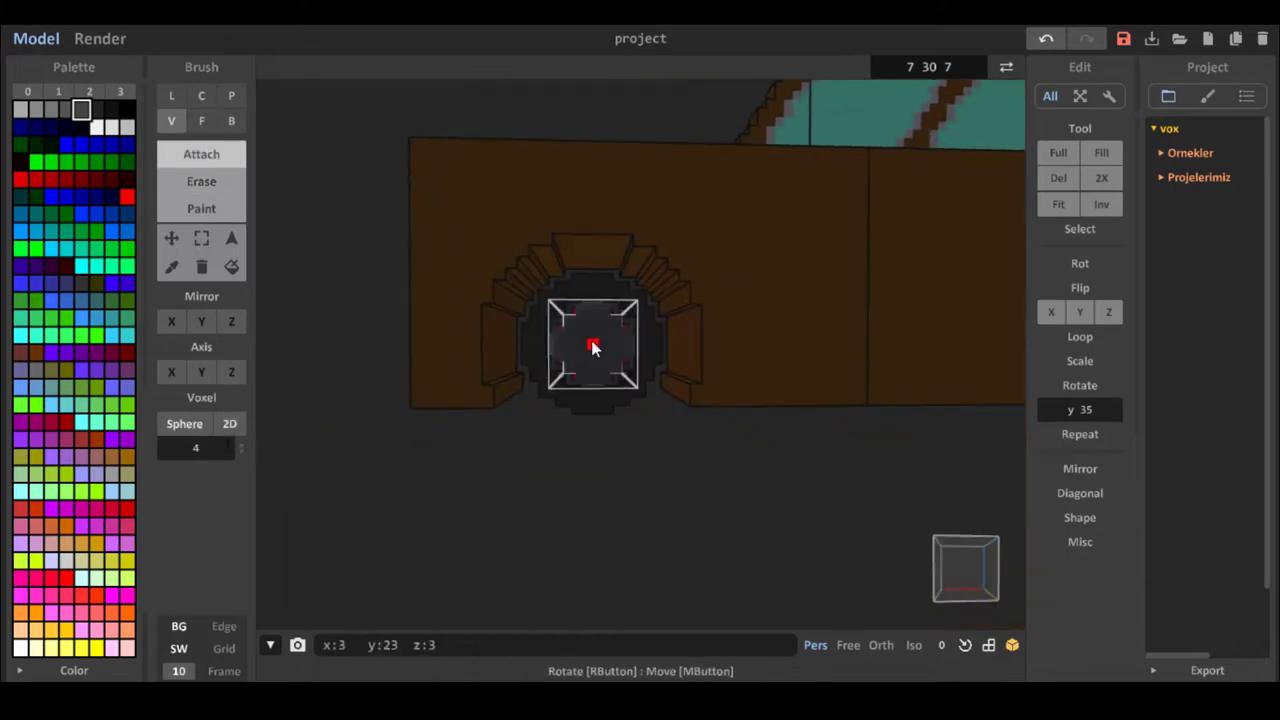
{"action": "left_click", "coordinate": [1057, 179]}
{"action": "left_click", "coordinate": [592, 345]}
{"action": "left_click", "coordinate": [1046, 39]}
{"action": "left_click", "coordinate": [1046, 39]}
{"action": "left_click", "coordinate": [1058, 178]}
{"action": "left_click", "coordinate": [201, 372]}
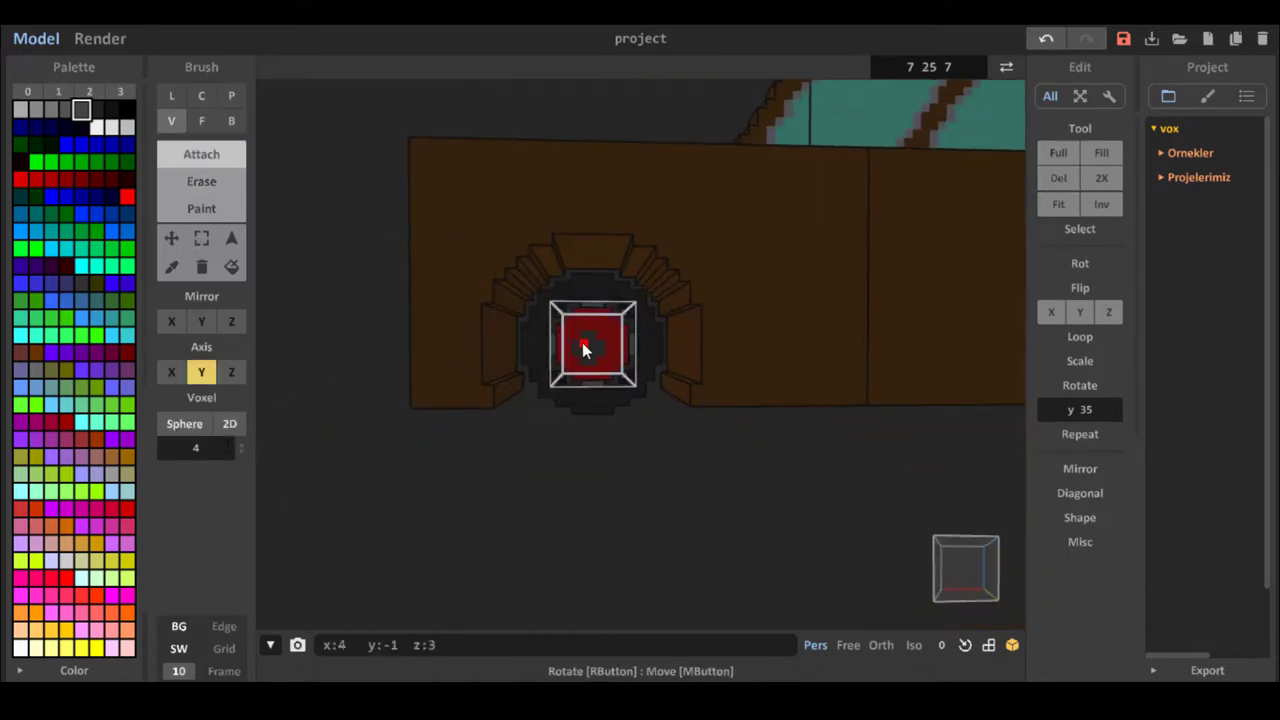
{"action": "left_click", "coordinate": [585, 348]}
Try to erase part of the axle with the Face brush.
{"action": "left_click", "coordinate": [1007, 67]}
{"action": "left_click", "coordinate": [1007, 67]}
{"action": "left_click", "coordinate": [201, 182]}
{"action": "left_click", "coordinate": [201, 372]}
{"action": "left_click", "coordinate": [201, 121]}
{"action": "right_click_drag", "start_coordinate": [500, 330], "coordinate": [417, 543]}
{"action": "left_click", "coordinate": [551, 327]}
{"action": "mouse_move", "coordinate": [560, 480]}
{"action": "right_mouse_down"}
{"action": "mouse_move", "coordinate": [871, 276]}
{"action": "mouse_move", "coordinate": [802, 113]}
{"action": "right_mouse_up"}
{"action": "key", "text": "ctrl+z"}
Slide the axle object along the Y axis against the rear wheel and place a copy at the front wheel.
{"action": "left_click", "coordinate": [1006, 77]}
{"action": "left_click_drag", "start_coordinate": [712, 266], "coordinate": [689, 280]}
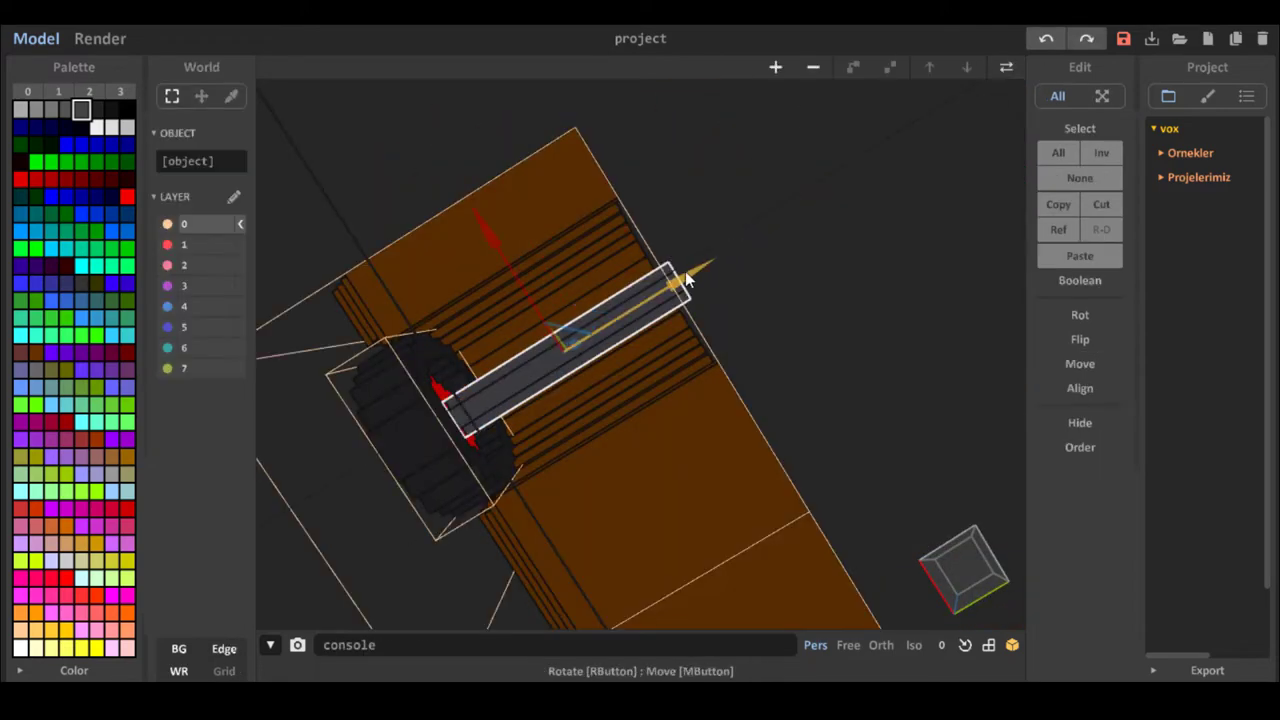
{"action": "mouse_move", "coordinate": [689, 280]}
{"action": "right_mouse_down"}
{"action": "mouse_move", "coordinate": [676, 381]}
{"action": "mouse_move", "coordinate": [703, 457]}
{"action": "mouse_move", "coordinate": [630, 377]}
{"action": "mouse_move", "coordinate": [598, 412]}
{"action": "mouse_move", "coordinate": [740, 390]}
{"action": "right_mouse_up"}
{"action": "left_click", "coordinate": [583, 453]}
{"action": "mouse_move", "coordinate": [583, 453]}
{"action": "right_mouse_down"}
{"action": "mouse_move", "coordinate": [486, 492]}
{"action": "mouse_move", "coordinate": [670, 465]}
{"action": "right_mouse_up"}
Attach turquoise rear windshield rows across the rear pillar's steps in the rear object with the Y axis option.
{"action": "double_click", "coordinate": [537, 352]}
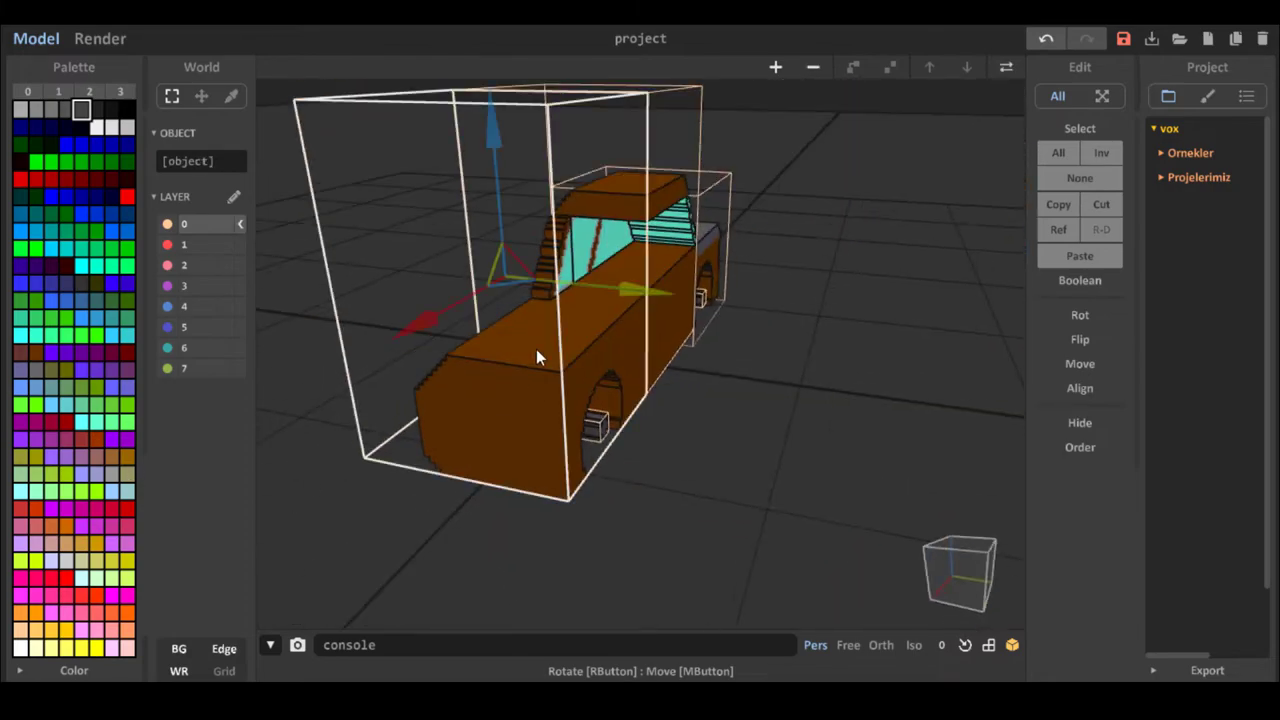
{"action": "left_click", "coordinate": [201, 154]}
{"action": "left_click", "coordinate": [203, 320]}
{"action": "scroll", "coordinate": [471, 203], "scroll_direction": "up", "scroll_amount": 4}
{"action": "right_click_drag", "start_coordinate": [471, 203], "coordinate": [470, 250]}
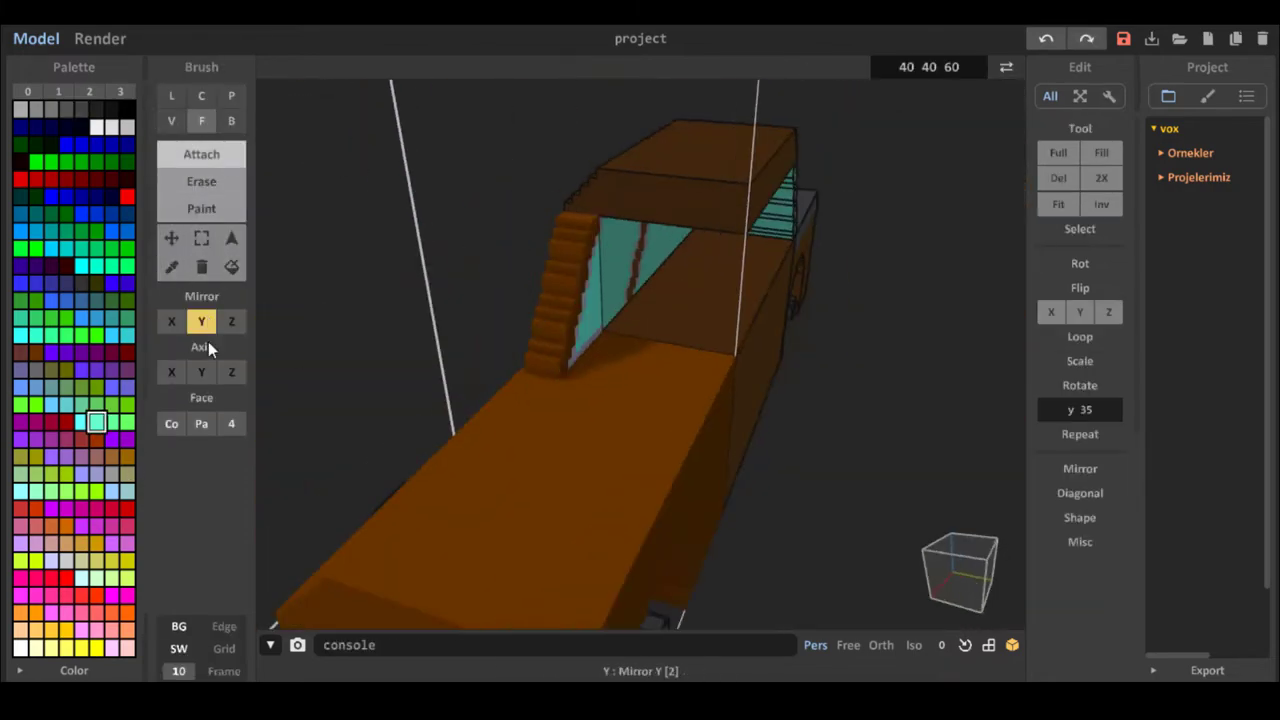
{"action": "left_click", "coordinate": [202, 372]}
{"action": "left_click", "coordinate": [590, 260]}
{"action": "mouse_move", "coordinate": [600, 300]}
{"action": "right_mouse_down"}
{"action": "mouse_move", "coordinate": [821, 346]}
{"action": "mouse_move", "coordinate": [668, 320]}
{"action": "mouse_move", "coordinate": [622, 330]}
{"action": "right_mouse_up"}
Erase the turquoise rear windshield voxels overhanging outside the rear pillar with the Axis option off.
{"action": "left_click", "coordinate": [201, 181]}
{"action": "left_click", "coordinate": [201, 372]}
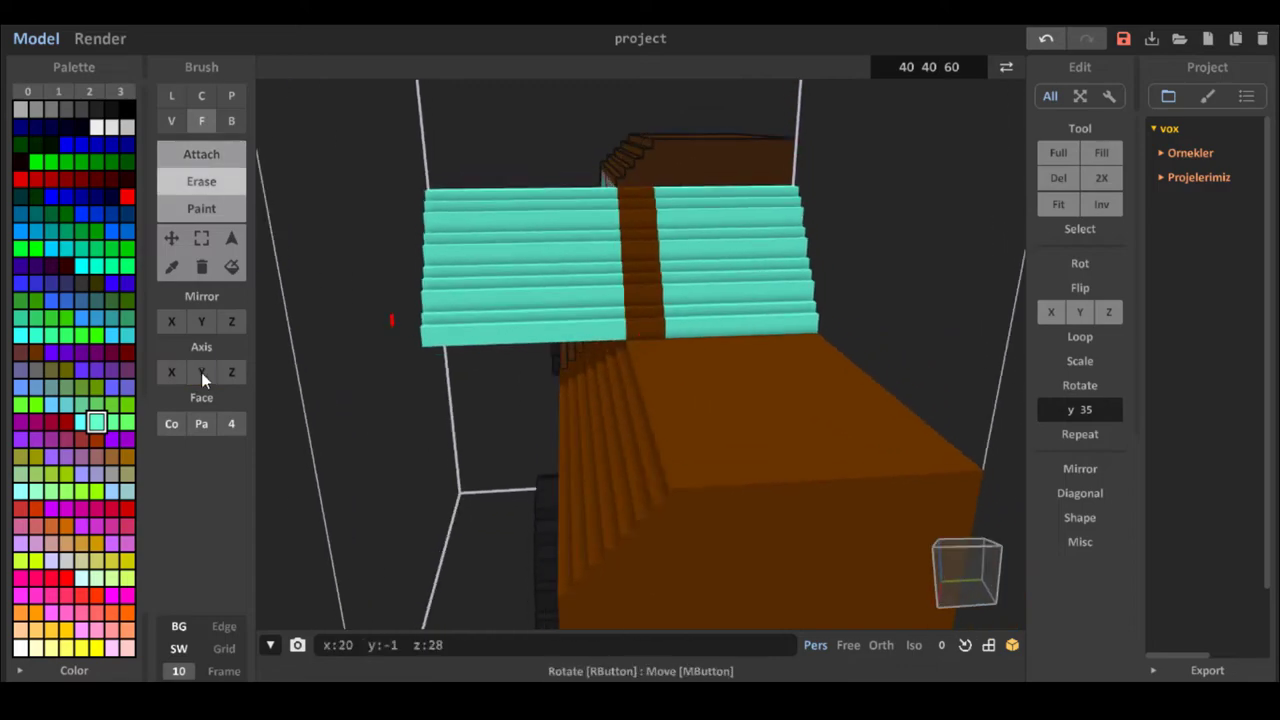
{"action": "left_click", "coordinate": [500, 200]}
{"action": "left_click", "coordinate": [490, 240]}
{"action": "left_click", "coordinate": [478, 283]}
{"action": "left_click", "coordinate": [478, 283]}
{"action": "left_click", "coordinate": [480, 314]}
{"action": "left_click", "coordinate": [480, 334]}
{"action": "mouse_move", "coordinate": [480, 330]}
{"action": "right_mouse_down"}
{"action": "mouse_move", "coordinate": [669, 325]}
{"action": "mouse_move", "coordinate": [520, 318]}
{"action": "right_mouse_up"}
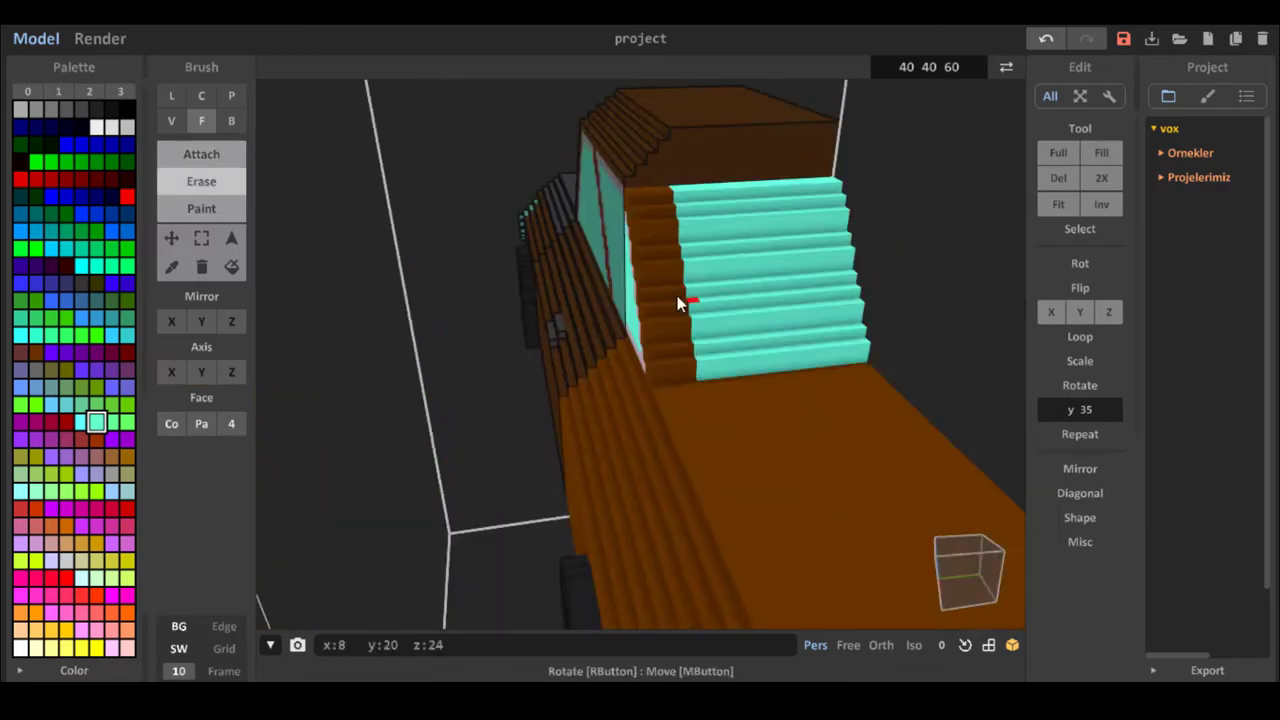
Erase steps into the cabin roof's rear edge with the Box brush and the Y axis option.
{"action": "key", "text": "Tab"}
{"action": "right_click_drag", "start_coordinate": [680, 302], "coordinate": [830, 300]}
{"action": "double_click", "coordinate": [720, 300]}
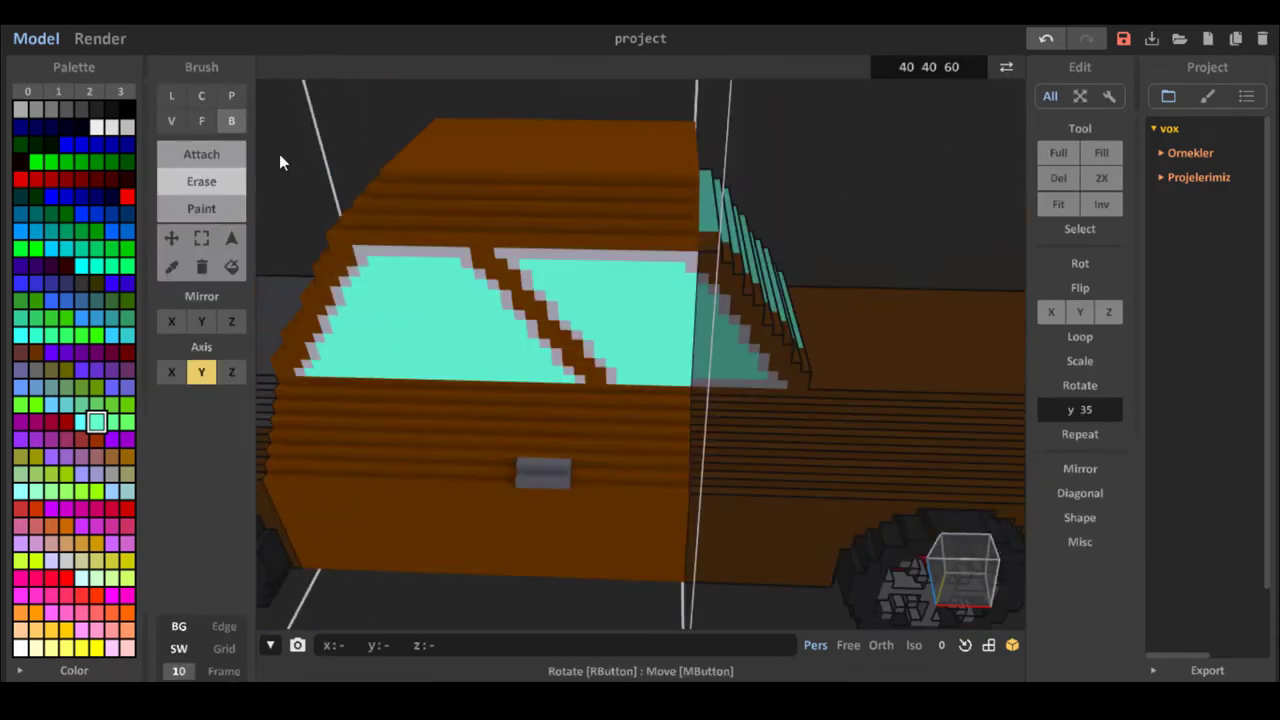
{"action": "scroll", "coordinate": [634, 277], "scroll_direction": "up", "scroll_amount": 5}
{"action": "mouse_move", "coordinate": [279, 154]}
{"action": "right_mouse_down"}
{"action": "mouse_move", "coordinate": [634, 277]}
{"action": "mouse_move", "coordinate": [659, 315]}
{"action": "right_mouse_up"}
{"action": "scroll", "coordinate": [659, 315], "scroll_direction": "down", "scroll_amount": 5}
{"action": "scroll", "coordinate": [659, 315], "scroll_direction": "up", "scroll_amount": 6}
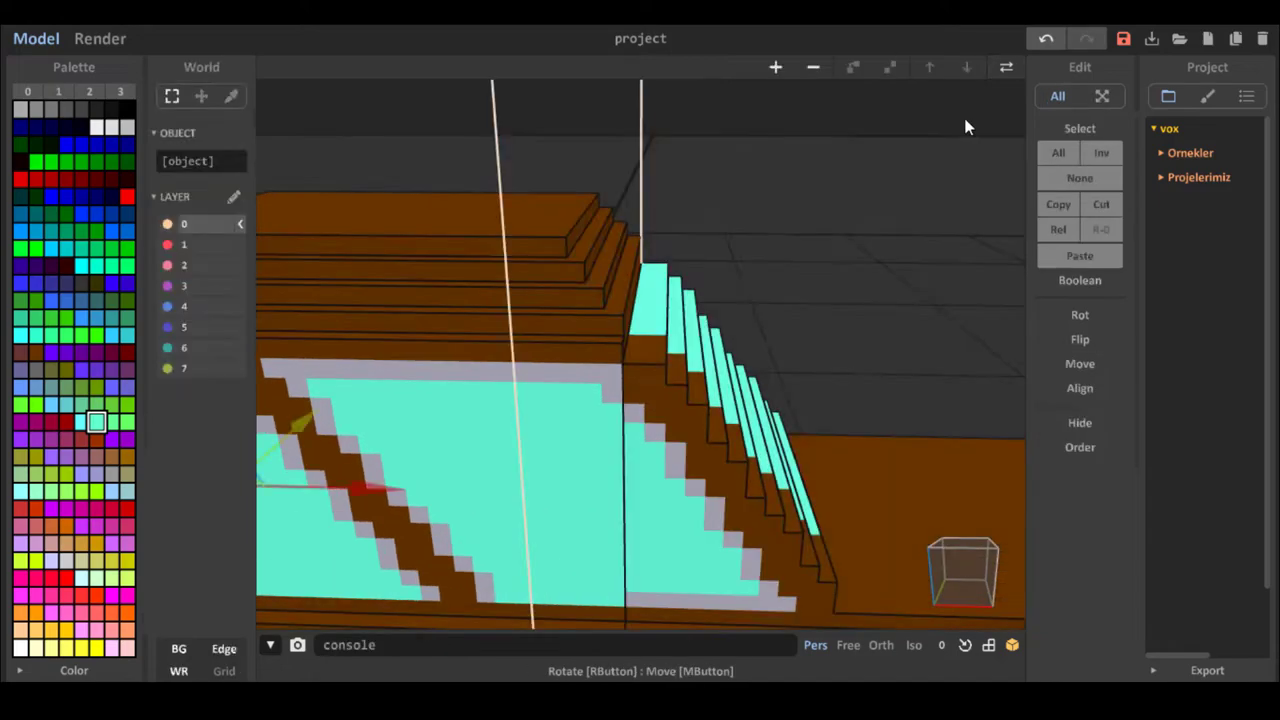
Attach a brown row above the rear windshield in the rear object and erase its overhang outside the pillar.
{"action": "left_click", "coordinate": [630, 362]}
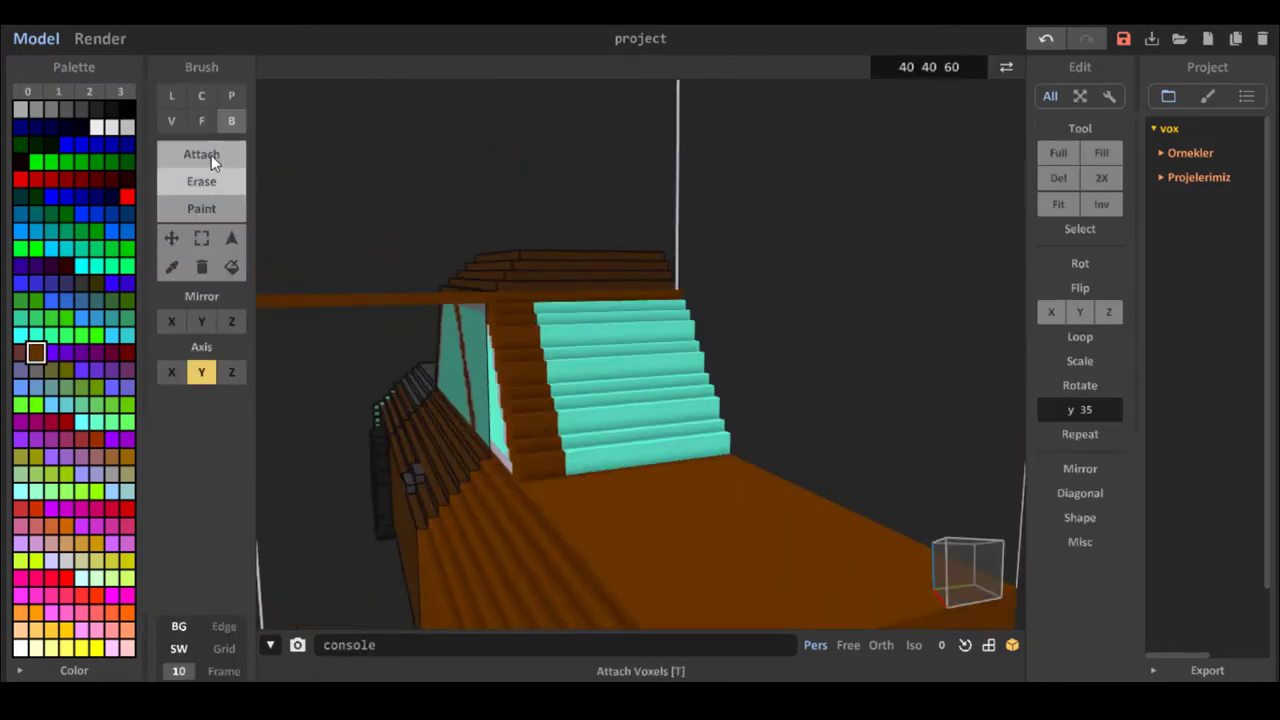
{"action": "left_click", "coordinate": [201, 121]}
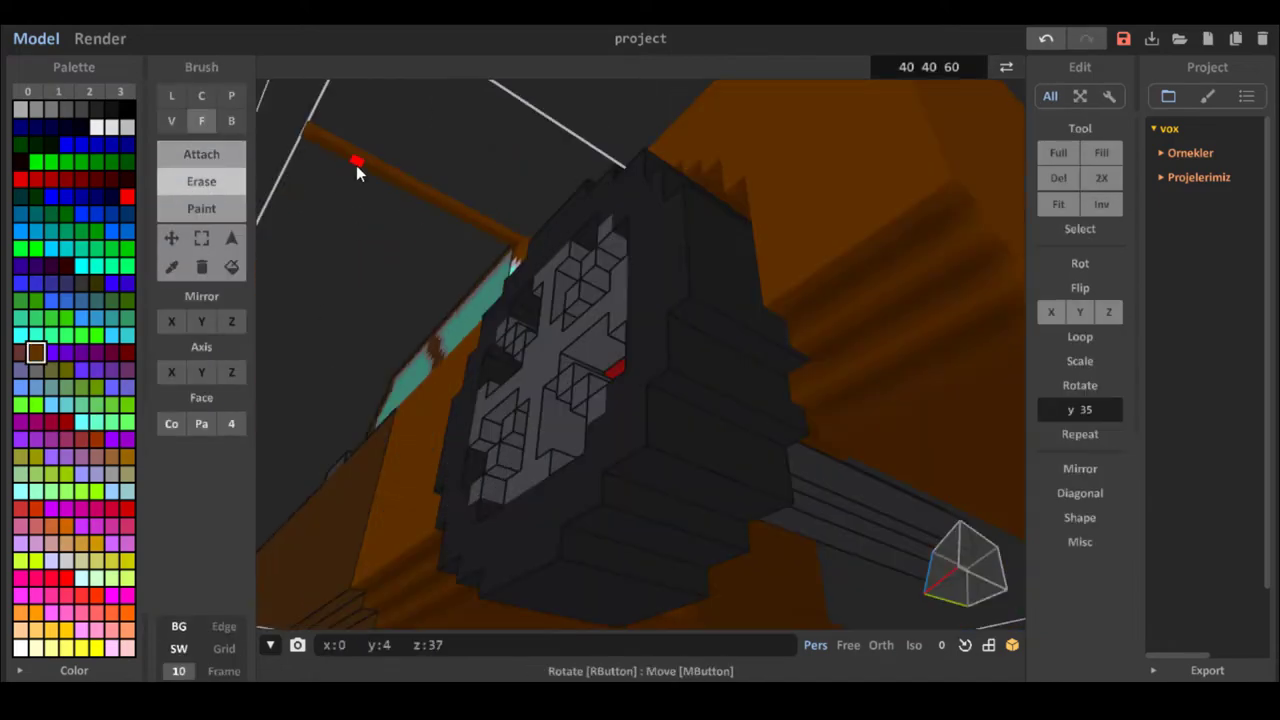
{"action": "mouse_move", "coordinate": [356, 165]}
{"action": "right_mouse_down"}
{"action": "mouse_move", "coordinate": [493, 286]}
{"action": "mouse_move", "coordinate": [222, 272]}
{"action": "mouse_move", "coordinate": [301, 285]}
{"action": "mouse_move", "coordinate": [432, 253]}
{"action": "mouse_move", "coordinate": [720, 265]}
{"action": "right_mouse_up"}
{"action": "scroll", "coordinate": [300, 275], "scroll_direction": "down", "scroll_amount": 3}
{"action": "scroll", "coordinate": [539, 261], "scroll_direction": "down", "scroll_amount": 3}
{"action": "scroll", "coordinate": [653, 262], "scroll_direction": "up", "scroll_amount": 4}
Attach a dark grey block on the trunk lid's rear edge near the car's middle as the spoiler's foot.
{"action": "left_click", "coordinate": [97, 112]}
{"action": "left_click", "coordinate": [82, 110]}
{"action": "left_click", "coordinate": [201, 154]}
{"action": "scroll", "coordinate": [645, 351], "scroll_direction": "up", "scroll_amount": 4}
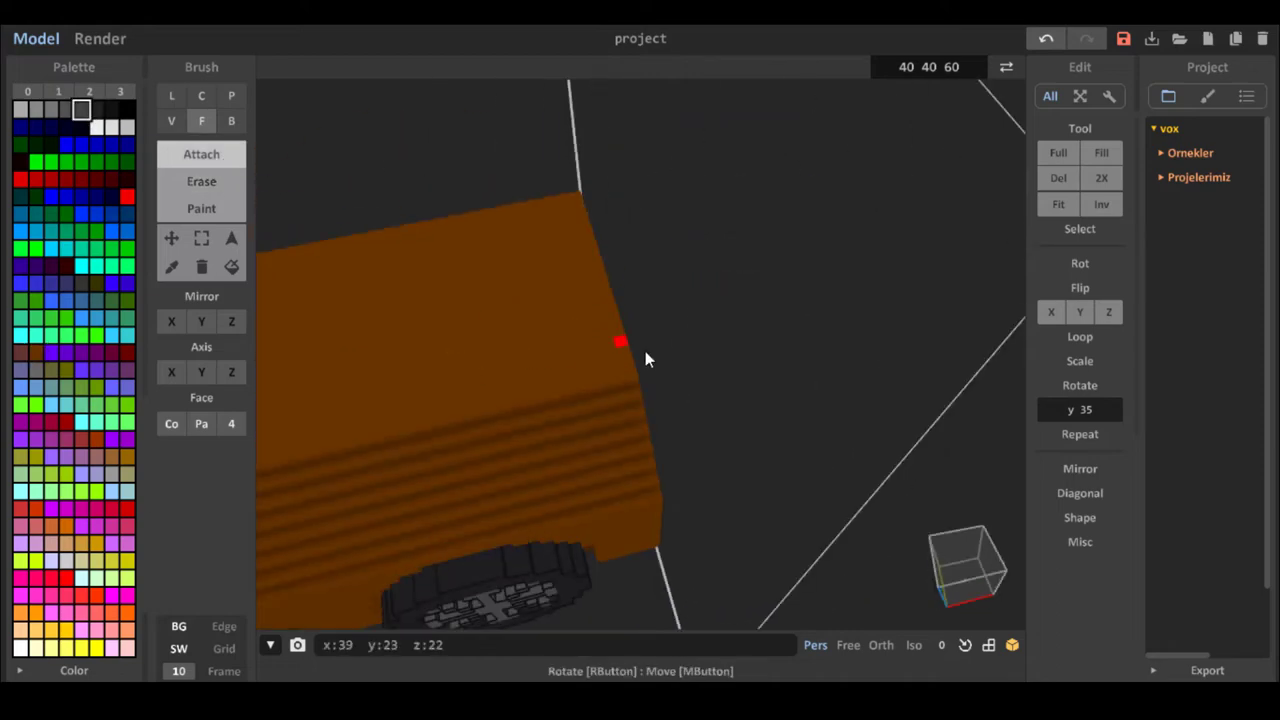
{"action": "left_click", "coordinate": [1038, 45]}
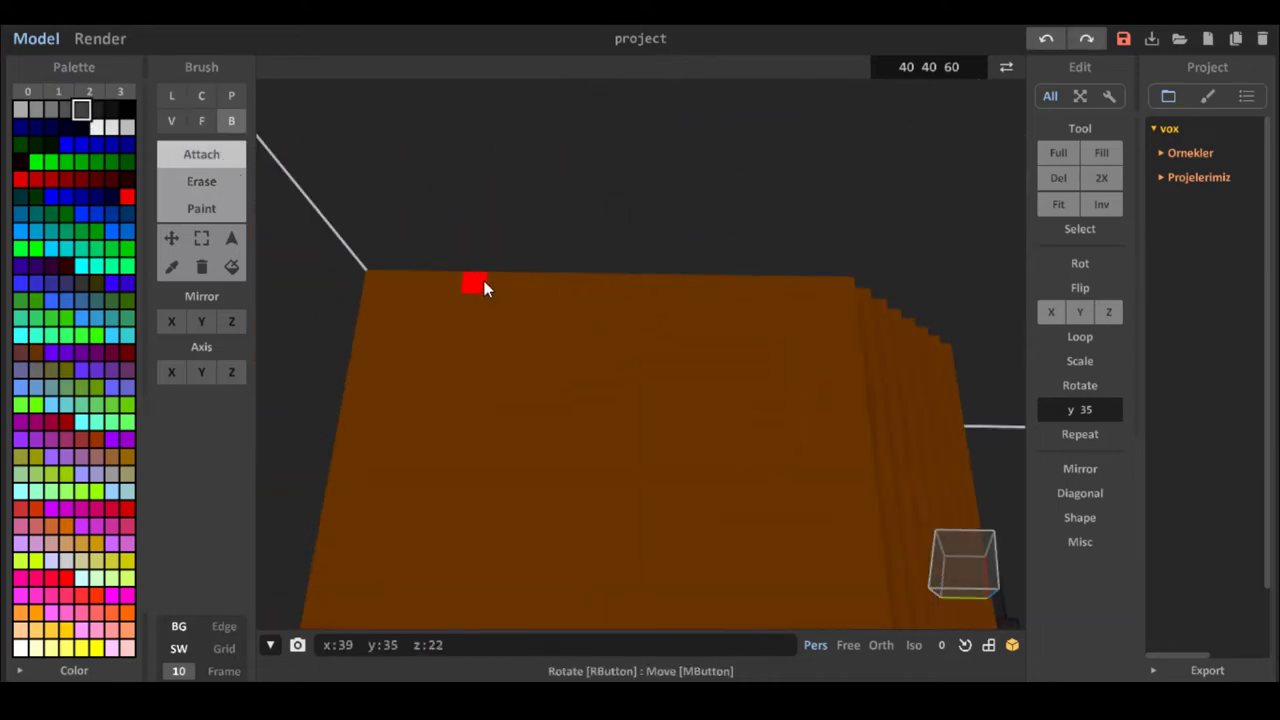
{"action": "left_click", "coordinate": [478, 284]}
{"action": "mouse_move", "coordinate": [266, 219]}
{"action": "right_mouse_down"}
{"action": "mouse_move", "coordinate": [453, 228]}
{"action": "mouse_move", "coordinate": [438, 408]}
{"action": "mouse_move", "coordinate": [430, 330]}
{"action": "right_mouse_up"}
{"action": "left_click", "coordinate": [410, 362]}
Attach dark grey blocks stepping diagonally upward from the spoiler's foot with the Box brush.
{"action": "left_click", "coordinate": [231, 121]}
{"action": "left_click", "coordinate": [440, 279]}
{"action": "left_click", "coordinate": [460, 251]}
{"action": "left_click", "coordinate": [505, 220]}
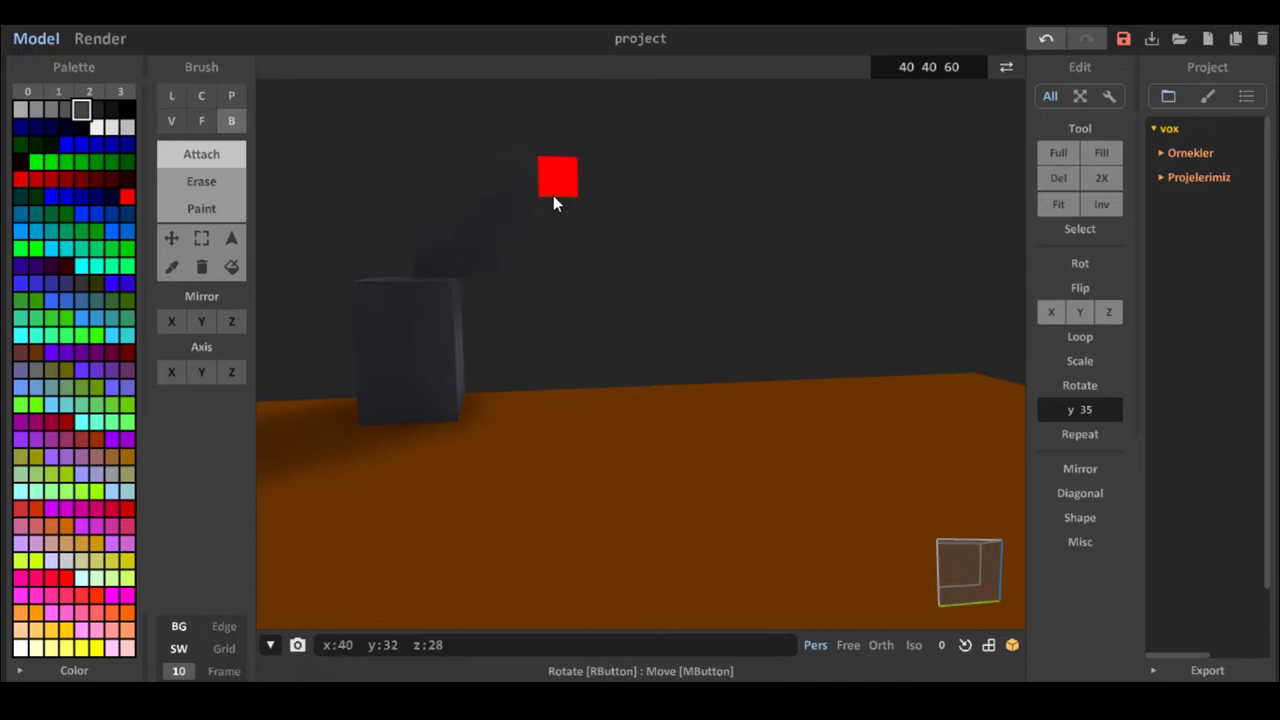
{"action": "left_click", "coordinate": [553, 195]}
{"action": "scroll", "coordinate": [550, 200], "scroll_direction": "down", "scroll_amount": 3}
{"action": "left_click", "coordinate": [515, 297]}
Thicken the spoiler's stepped support with the Face and Box brushes.
{"action": "left_click", "coordinate": [201, 121]}
{"action": "mouse_move", "coordinate": [540, 345]}
{"action": "right_mouse_down"}
{"action": "mouse_move", "coordinate": [456, 355]}
{"action": "mouse_move", "coordinate": [550, 375]}
{"action": "right_mouse_up"}
{"action": "left_click", "coordinate": [231, 121]}
{"action": "right_click_drag", "start_coordinate": [420, 260], "coordinate": [500, 275]}
{"action": "left_click", "coordinate": [201, 121]}
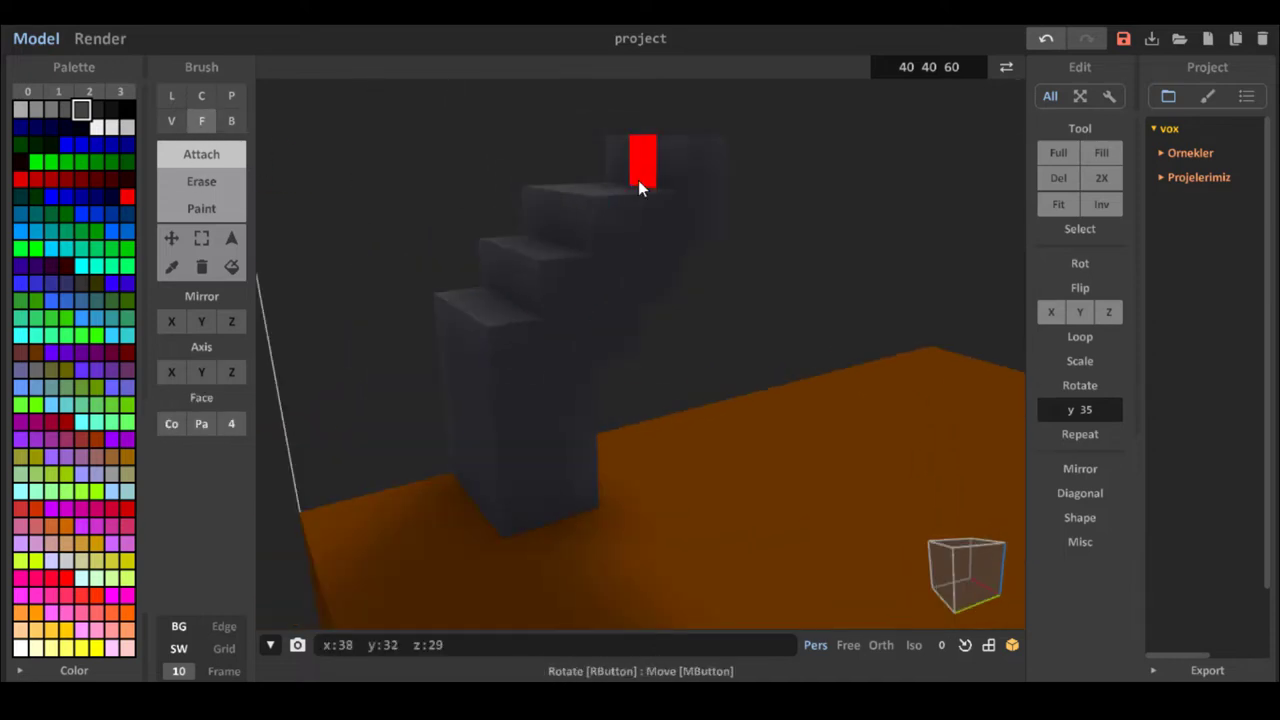
{"action": "right_click_drag", "start_coordinate": [638, 180], "coordinate": [480, 150]}
{"action": "right_click_drag", "start_coordinate": [345, 362], "coordinate": [672, 298]}
Attach a horizontal dark grey wing plate on top of the spoiler's support with the Box brush.
{"action": "left_click", "coordinate": [231, 121]}
{"action": "left_click_drag", "start_coordinate": [592, 266], "coordinate": [445, 278]}
{"action": "left_click_drag", "start_coordinate": [537, 280], "coordinate": [637, 262]}
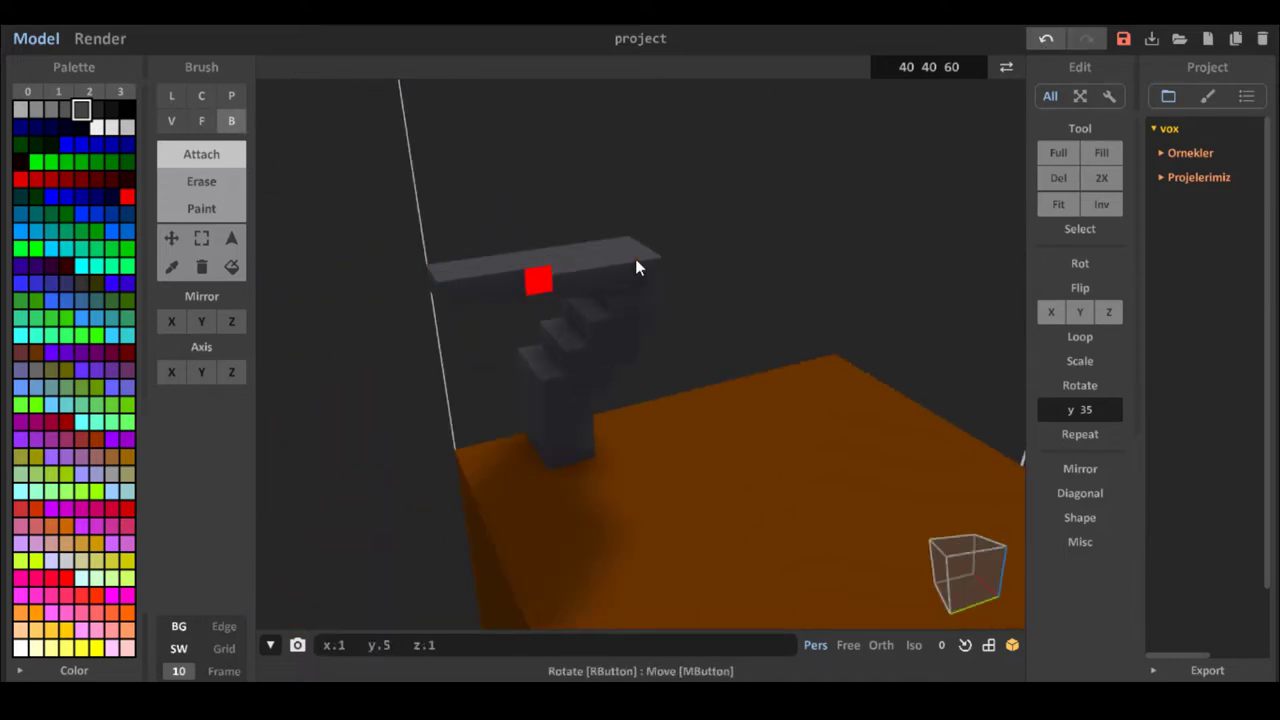
{"action": "mouse_move", "coordinate": [637, 262]}
{"action": "right_mouse_down"}
{"action": "mouse_move", "coordinate": [420, 200]}
{"action": "mouse_move", "coordinate": [510, 270]}
{"action": "right_mouse_up"}
Thicken the spoiler wing and extend its outer end in rising steps with the Face and Box brushes.
{"action": "left_click", "coordinate": [201, 121]}
{"action": "left_click", "coordinate": [231, 121]}
{"action": "left_click", "coordinate": [201, 121]}
{"action": "left_click", "coordinate": [517, 215]}
{"action": "left_click", "coordinate": [231, 121]}
{"action": "mouse_move", "coordinate": [592, 278]}
{"action": "left_mouse_down"}
{"action": "mouse_move", "coordinate": [668, 232]}
{"action": "mouse_move", "coordinate": [709, 249]}
{"action": "left_mouse_up"}
{"action": "right_click_drag", "start_coordinate": [973, 124], "coordinate": [770, 240]}
{"action": "left_click", "coordinate": [201, 121]}
{"action": "right_click_drag", "start_coordinate": [320, 185], "coordinate": [591, 279]}
Trim the spoiler wing with the Box brush in Erase mode.
{"action": "left_click", "coordinate": [231, 121]}
{"action": "left_click", "coordinate": [201, 181]}
{"action": "left_click", "coordinate": [557, 281]}
{"action": "left_click", "coordinate": [1039, 48]}
{"action": "right_click_drag", "start_coordinate": [560, 350], "coordinate": [620, 366]}
{"action": "scroll", "coordinate": [618, 366], "scroll_direction": "down", "scroll_amount": 5}
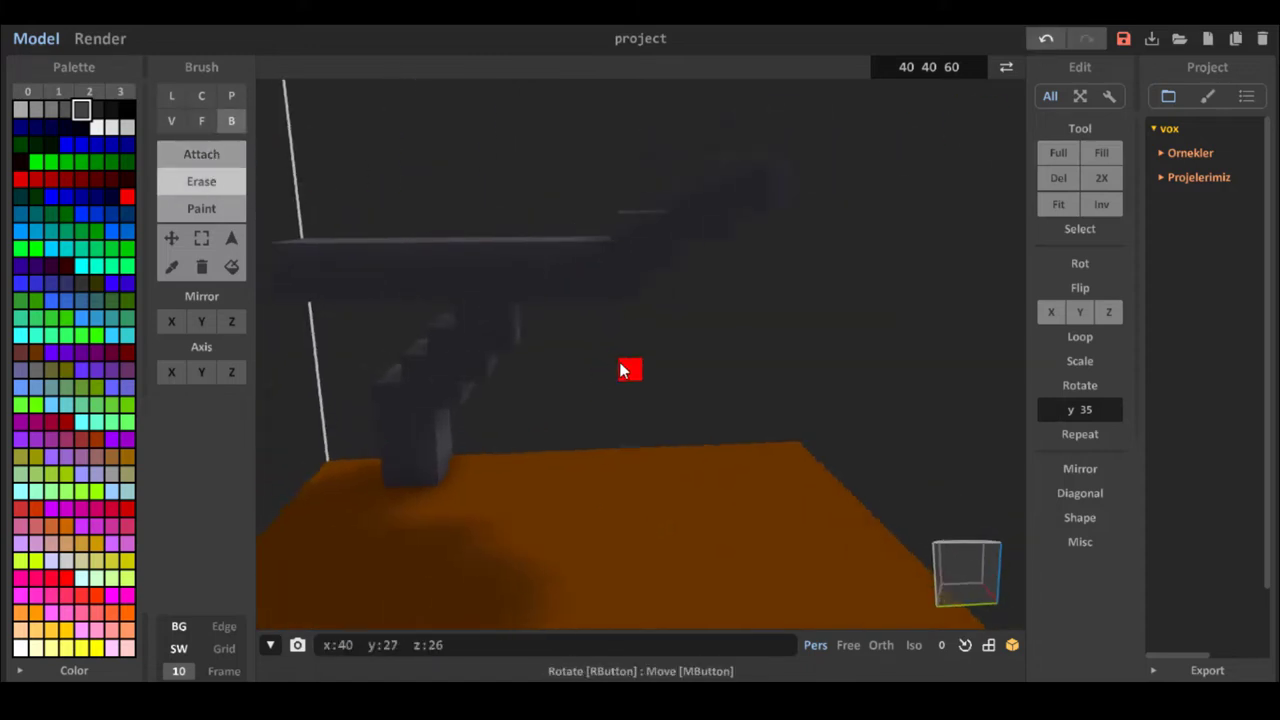
{"action": "mouse_move", "coordinate": [610, 305]}
{"action": "right_mouse_down"}
{"action": "mouse_move", "coordinate": [555, 365]}
{"action": "mouse_move", "coordinate": [450, 330]}
{"action": "right_mouse_up"}
{"action": "scroll", "coordinate": [450, 330], "scroll_direction": "down", "scroll_amount": 5}
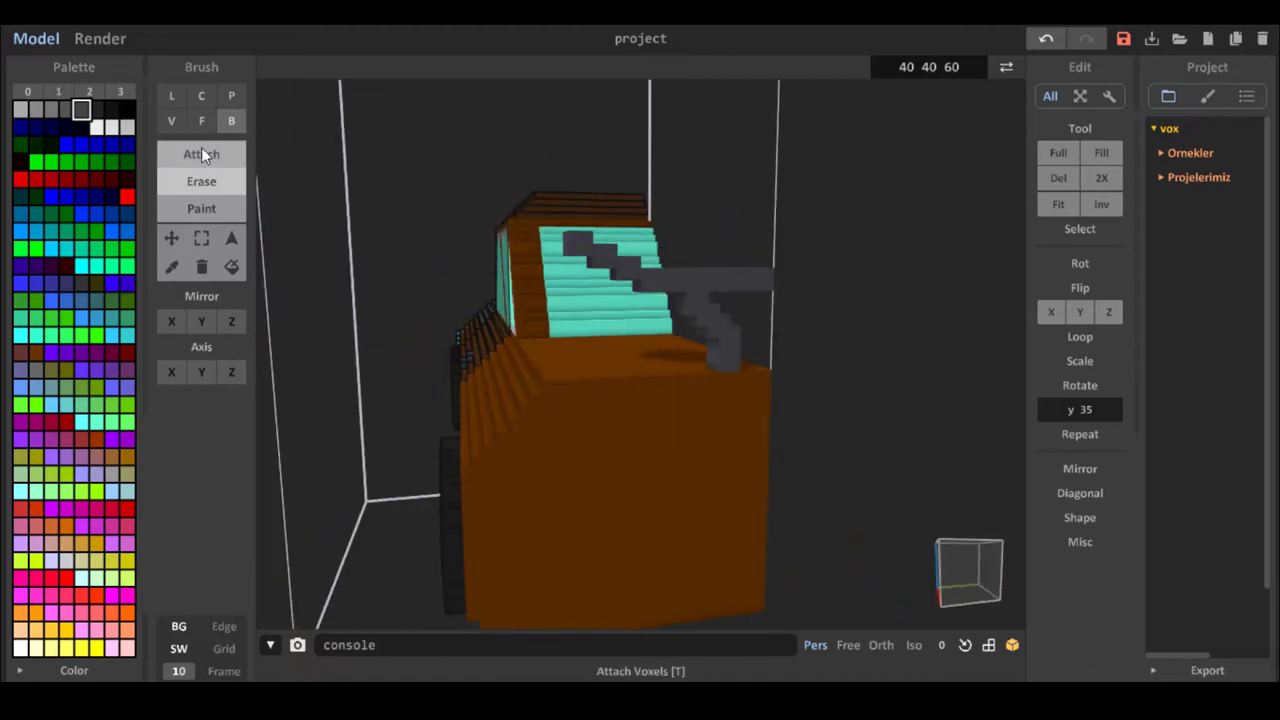
Extend the spoiler wing's raised outer end with a downturned tip using the Box brush in Attach mode.
{"action": "left_click", "coordinate": [201, 121]}
{"action": "mouse_move", "coordinate": [285, 235]}
{"action": "right_mouse_down"}
{"action": "mouse_move", "coordinate": [340, 286]}
{"action": "mouse_move", "coordinate": [480, 300]}
{"action": "right_mouse_up"}
{"action": "scroll", "coordinate": [480, 300], "scroll_direction": "up", "scroll_amount": 5}
{"action": "left_click", "coordinate": [204, 155]}
{"action": "scroll", "coordinate": [661, 286], "scroll_direction": "up", "scroll_amount": 3}
{"action": "middle_click_drag", "start_coordinate": [661, 286], "coordinate": [655, 430]}
{"action": "left_click", "coordinate": [231, 121]}
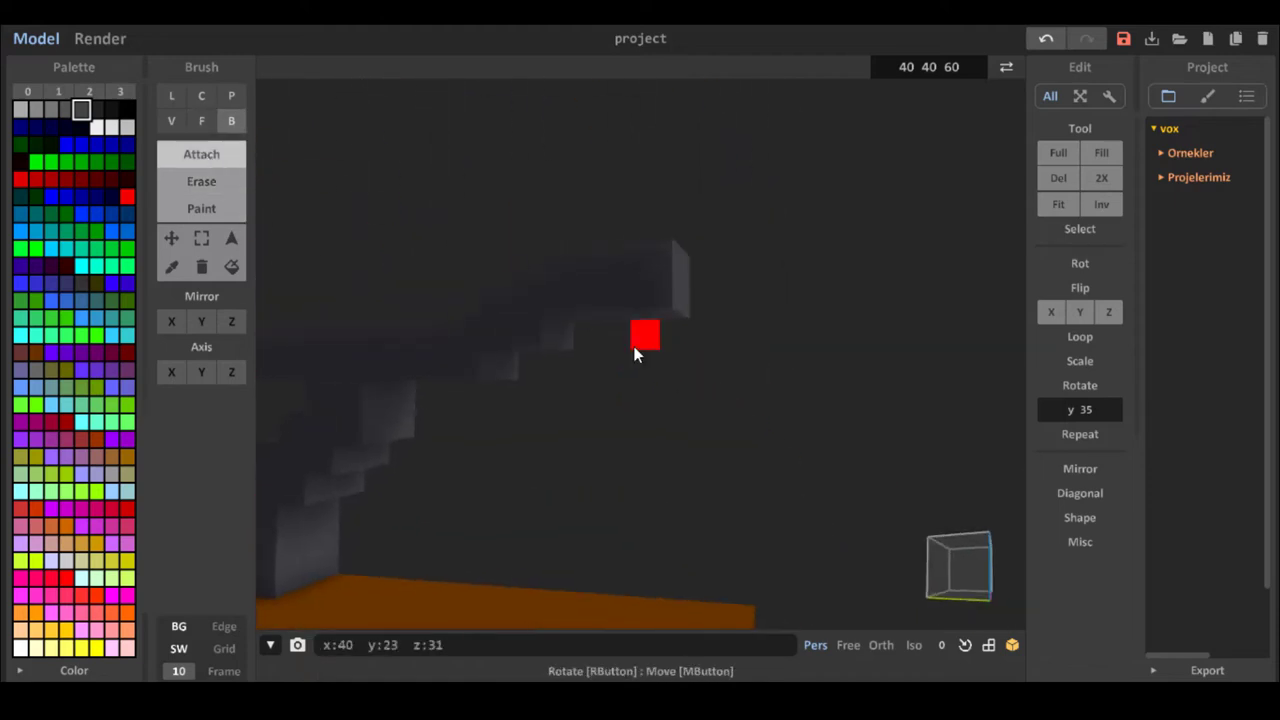
{"action": "right_click_drag", "start_coordinate": [634, 350], "coordinate": [585, 340]}
{"action": "left_click_drag", "start_coordinate": [604, 304], "coordinate": [569, 279]}
{"action": "right_click_drag", "start_coordinate": [569, 279], "coordinate": [383, 437]}
{"action": "scroll", "coordinate": [383, 437], "scroll_direction": "down", "scroll_amount": 5}
{"action": "left_click", "coordinate": [1045, 40]}
{"action": "right_click_drag", "start_coordinate": [620, 260], "coordinate": [866, 180]}
{"action": "scroll", "coordinate": [866, 180], "scroll_direction": "up", "scroll_amount": 4}
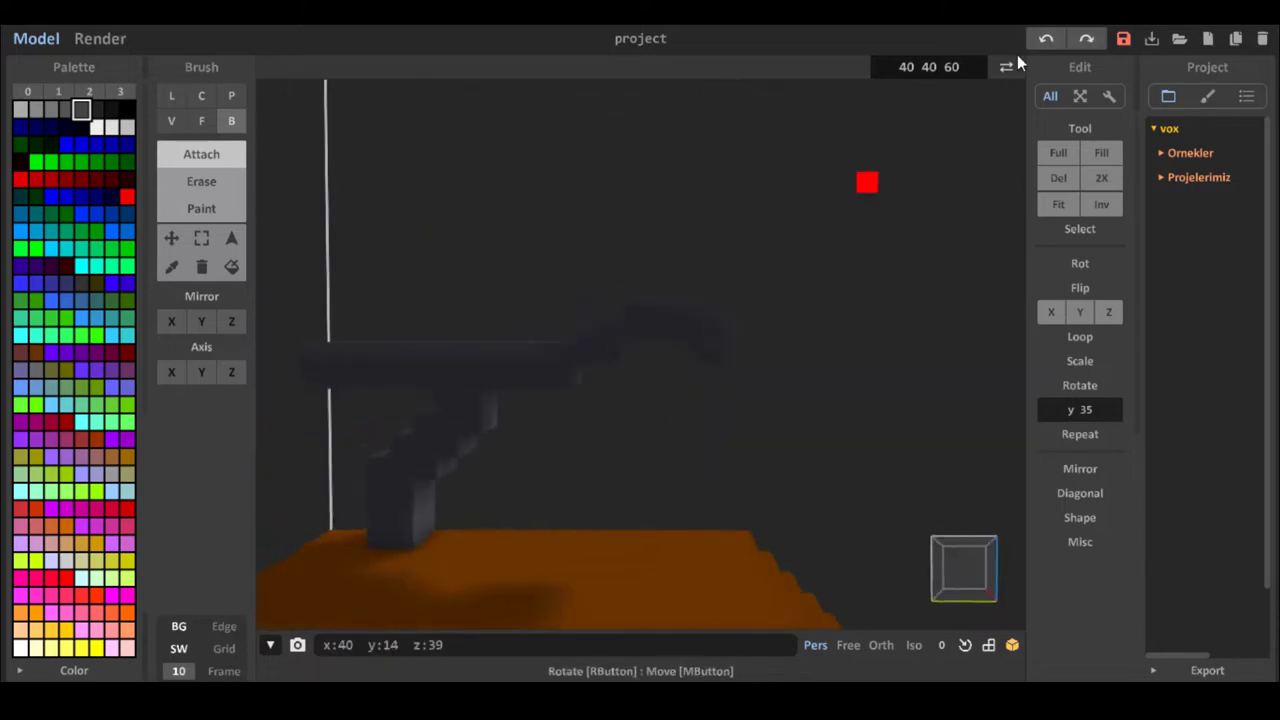
Trim the spoiler wing with the Face brush in Erase mode and select the whole dark grey spoiler as a region.
{"action": "scroll", "coordinate": [700, 250], "scroll_direction": "up", "scroll_amount": 3}
{"action": "left_click", "coordinate": [201, 181]}
{"action": "left_click", "coordinate": [201, 121]}
{"action": "left_click", "coordinate": [600, 315]}
{"action": "mouse_move", "coordinate": [600, 315]}
{"action": "right_mouse_down"}
{"action": "mouse_move", "coordinate": [346, 314]}
{"action": "mouse_move", "coordinate": [408, 365]}
{"action": "mouse_move", "coordinate": [500, 360]}
{"action": "right_mouse_up"}
{"action": "left_click", "coordinate": [231, 239]}
{"action": "left_click_drag", "start_coordinate": [545, 367], "coordinate": [505, 367]}
Try to erase part of the car's rear with the Box brush constrained to the X axis and the Y axis.
{"action": "left_click", "coordinate": [201, 181]}
{"action": "left_click", "coordinate": [171, 372]}
{"action": "left_click", "coordinate": [231, 121]}
{"action": "left_click", "coordinate": [490, 482]}
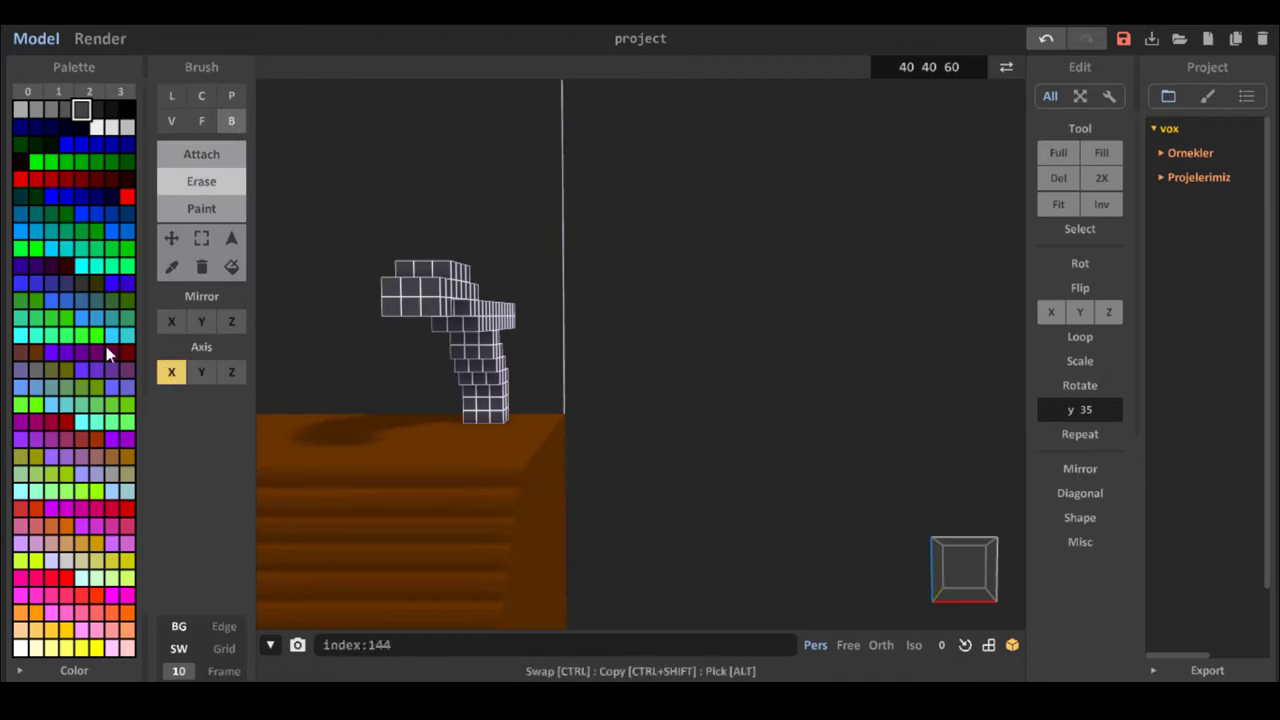
{"action": "left_click", "coordinate": [201, 372]}
{"action": "left_click", "coordinate": [505, 495]}
{"action": "right_click_drag", "start_coordinate": [505, 510], "coordinate": [713, 326]}
{"action": "mouse_move", "coordinate": [677, 274]}
{"action": "right_mouse_down"}
{"action": "mouse_move", "coordinate": [580, 423]}
{"action": "mouse_move", "coordinate": [466, 374]}
{"action": "right_mouse_up"}
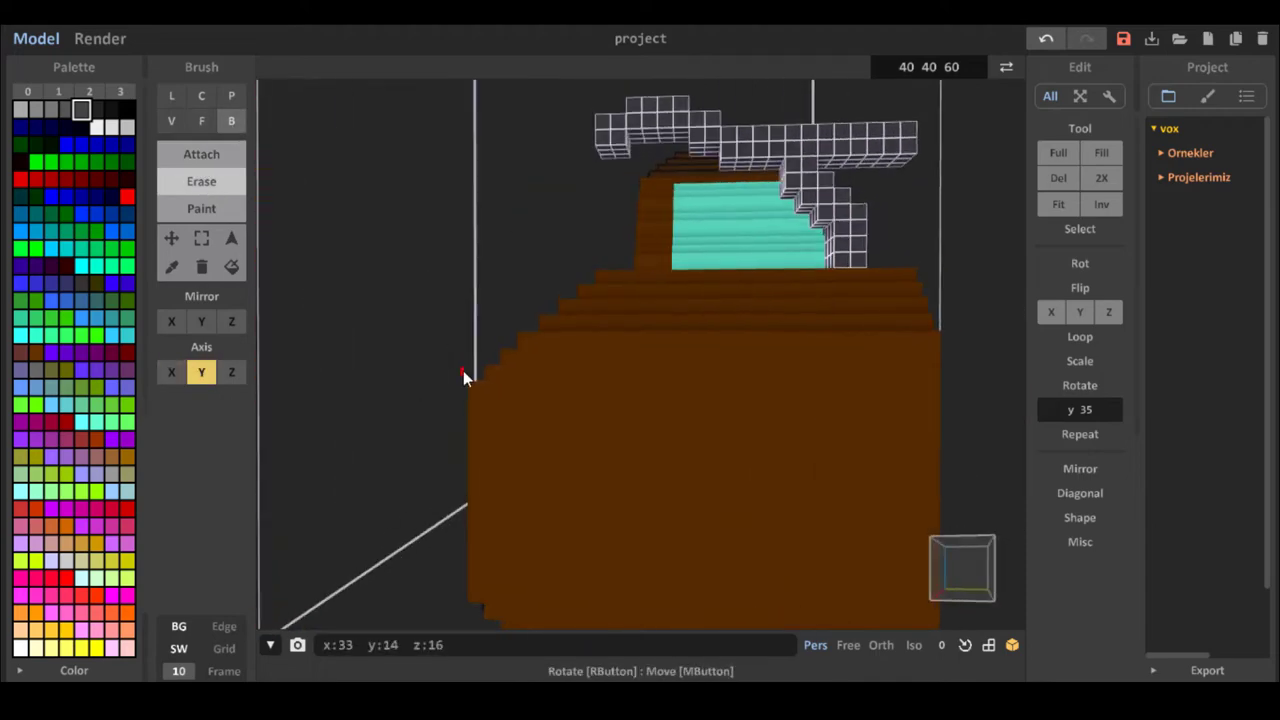
Carve a rounded recess into the car's rear corner with a size 9 sphere Voxel brush in Erase mode, without an axis constraint.
{"action": "key", "text": "v"}
{"action": "left_click_drag", "start_coordinate": [241, 448], "coordinate": [241, 434]}
{"action": "left_click", "coordinate": [230, 424]}
{"action": "left_click", "coordinate": [543, 450]}
{"action": "key", "text": "ctrl+z"}
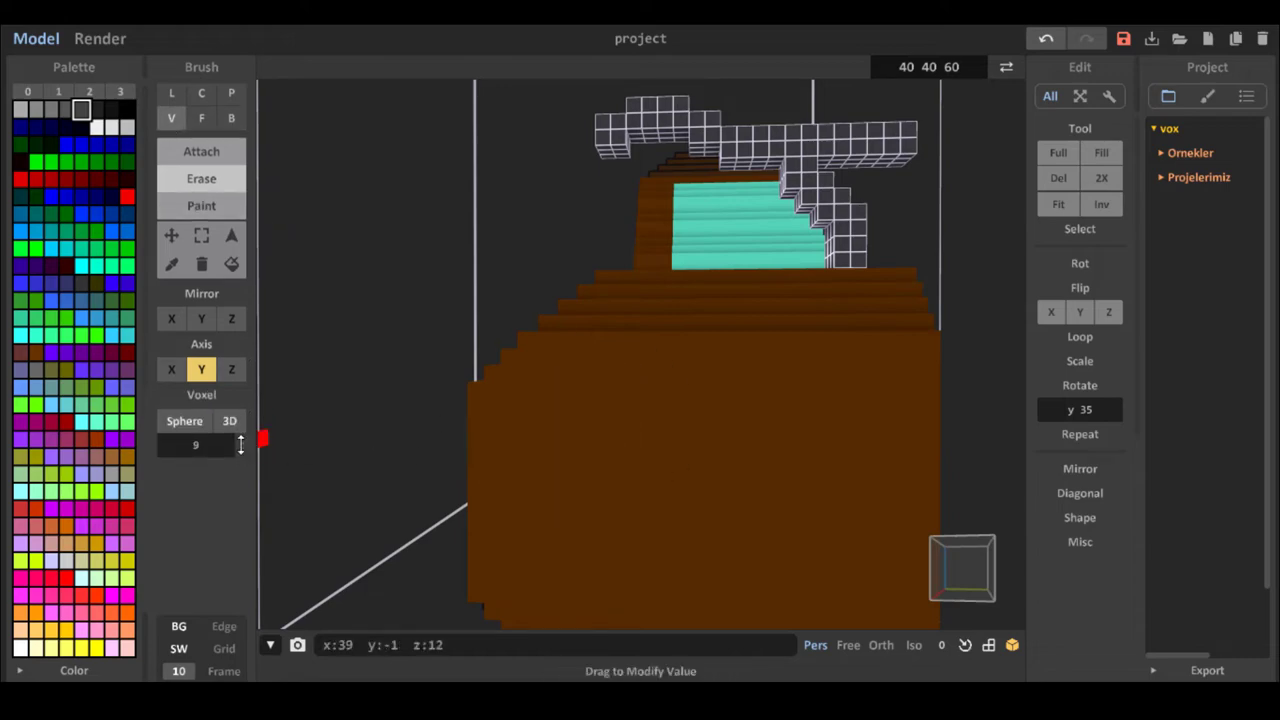
{"action": "left_click", "coordinate": [201, 371]}
{"action": "left_click", "coordinate": [597, 448]}
{"action": "mouse_move", "coordinate": [500, 430]}
{"action": "right_mouse_down"}
{"action": "mouse_move", "coordinate": [590, 440]}
{"action": "mouse_move", "coordinate": [529, 522]}
{"action": "right_mouse_up"}
{"action": "left_click", "coordinate": [571, 448]}
{"action": "left_click", "coordinate": [566, 446]}
{"action": "left_click", "coordinate": [543, 432]}
{"action": "scroll", "coordinate": [529, 522], "scroll_direction": "down", "scroll_amount": 5}
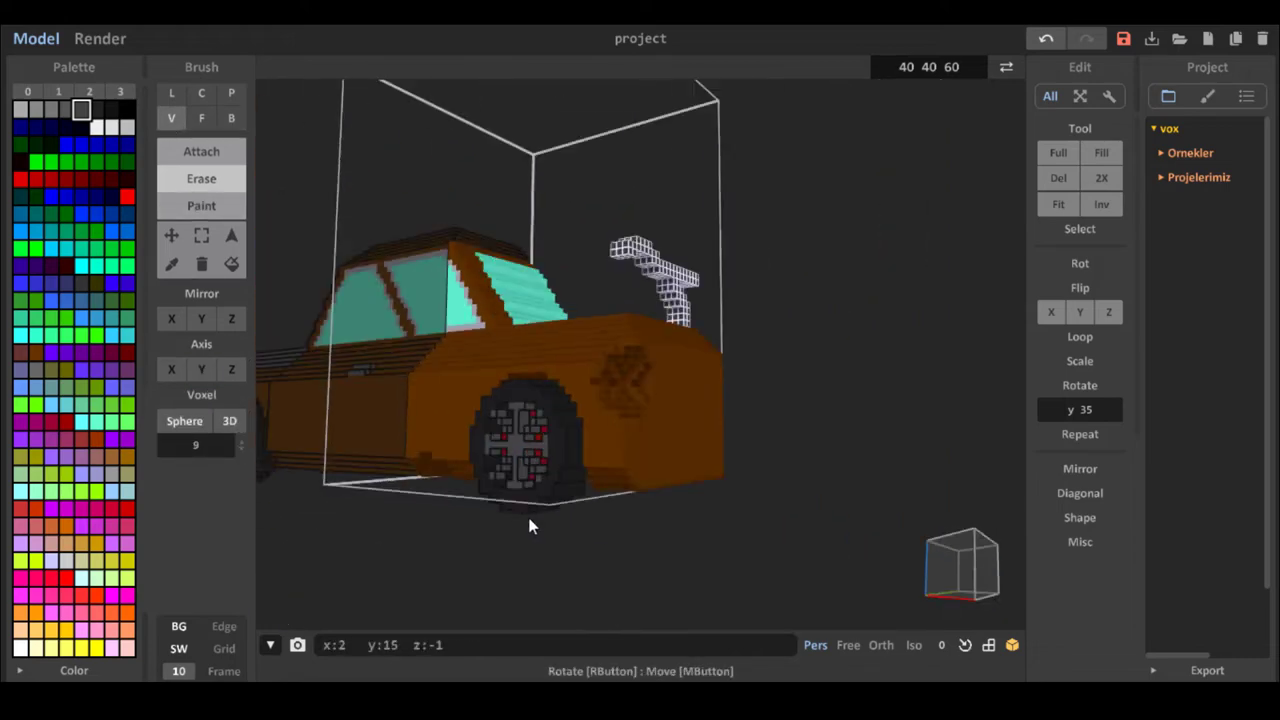
Try to fill the rear corner recess with dark red voxels using the Face brush in Attach mode.
{"action": "scroll", "coordinate": [529, 522], "scroll_direction": "up", "scroll_amount": 5}
{"action": "left_click", "coordinate": [195, 158]}
{"action": "left_click", "coordinate": [127, 197]}
{"action": "left_click", "coordinate": [51, 180]}
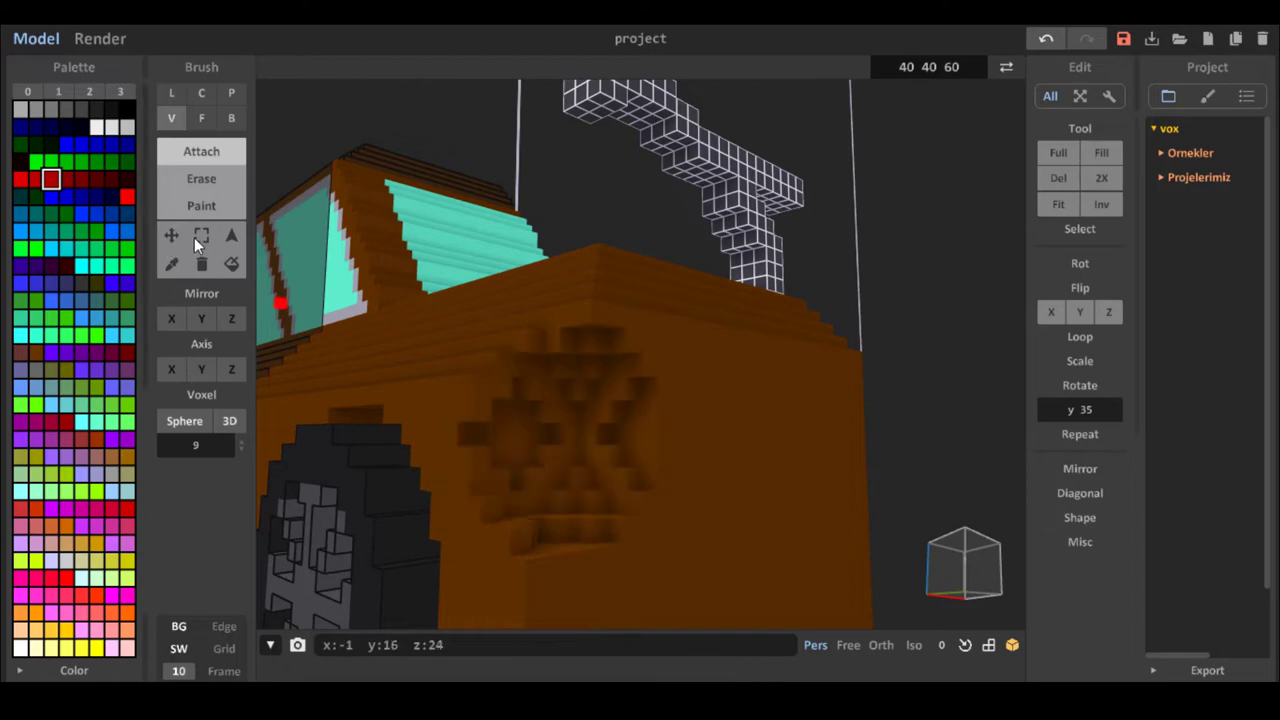
{"action": "left_click", "coordinate": [201, 118]}
{"action": "left_click", "coordinate": [538, 437]}
{"action": "mouse_move", "coordinate": [586, 410]}
{"action": "right_mouse_down"}
{"action": "mouse_move", "coordinate": [584, 330]}
{"action": "mouse_move", "coordinate": [583, 401]}
{"action": "right_mouse_up"}
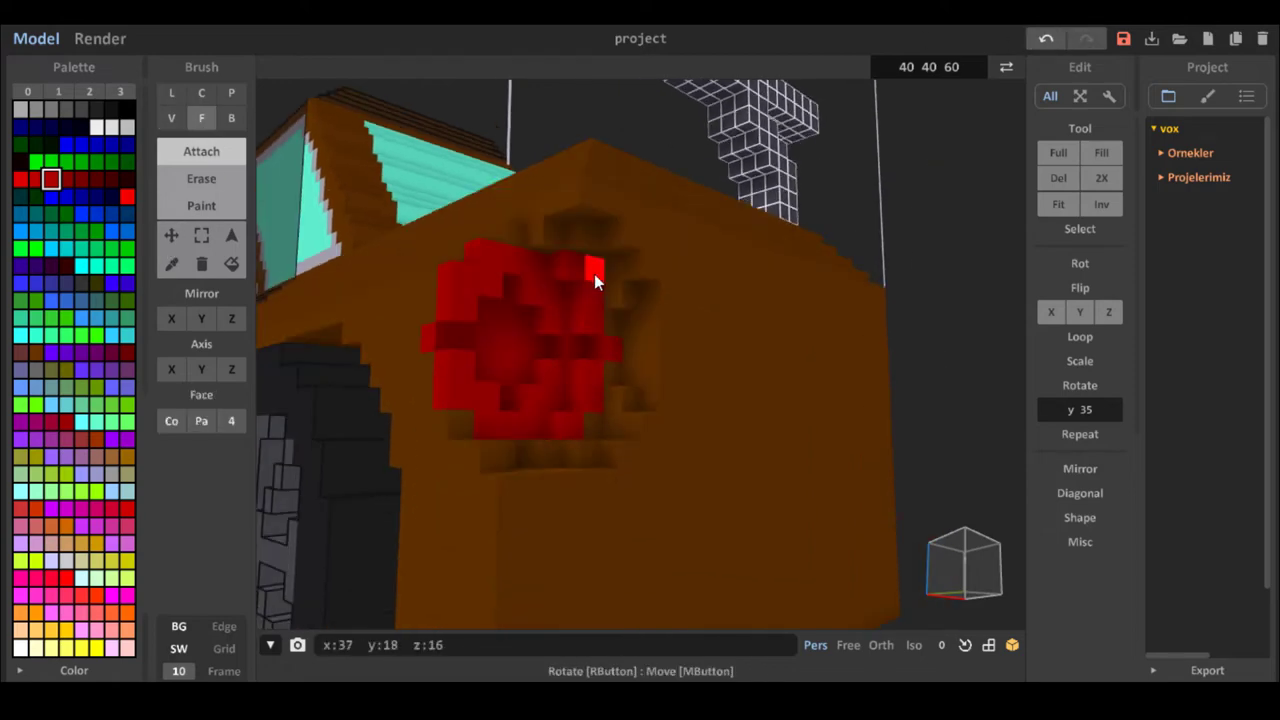
{"action": "right_click_drag", "start_coordinate": [594, 274], "coordinate": [586, 300]}
Resize the model volume to 45 60 60 and place a turquoise size 9 sphere light in the rear corner recess.
{"action": "left_click", "coordinate": [97, 422]}
{"action": "left_click", "coordinate": [171, 118]}
{"action": "left_click", "coordinate": [930, 67]}
{"action": "type", "text": "45 60 60"}
{"action": "key", "text": "Return"}
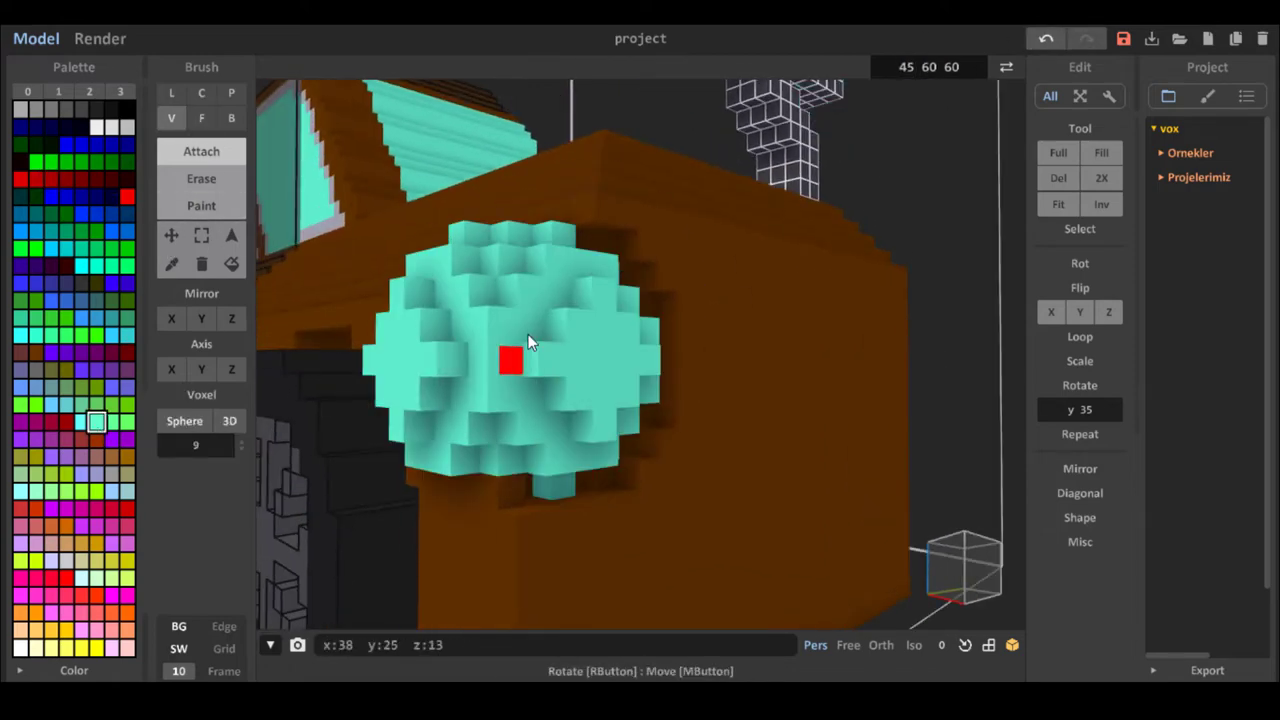
{"action": "key", "text": "ctrl+z"}
{"action": "right_click_drag", "start_coordinate": [531, 362], "coordinate": [427, 322]}
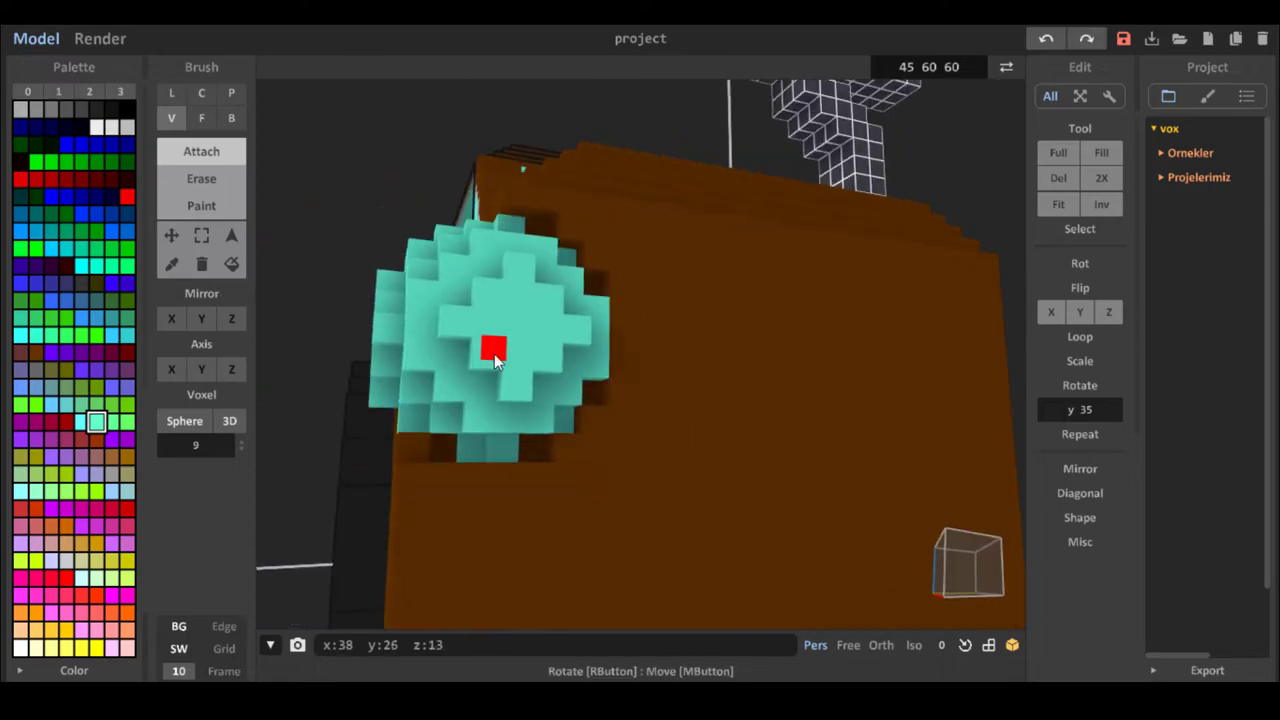
Fill the recess gaps around the turquoise rear light with brown body voxels using the Face and Box brushes.
{"action": "scroll", "coordinate": [201, 250], "scroll_direction": "down", "scroll_amount": 3}
{"action": "right_click_drag", "start_coordinate": [330, 390], "coordinate": [530, 400]}
{"action": "left_click", "coordinate": [201, 112]}
{"action": "scroll", "coordinate": [207, 202], "scroll_direction": "up", "scroll_amount": 3}
{"action": "left_click", "coordinate": [201, 120]}
{"action": "left_click", "coordinate": [797, 346]}
{"action": "mouse_move", "coordinate": [797, 346]}
{"action": "right_mouse_down"}
{"action": "mouse_move", "coordinate": [795, 362]}
{"action": "mouse_move", "coordinate": [704, 345]}
{"action": "mouse_move", "coordinate": [567, 352]}
{"action": "mouse_move", "coordinate": [546, 316]}
{"action": "mouse_move", "coordinate": [448, 329]}
{"action": "mouse_move", "coordinate": [545, 304]}
{"action": "mouse_move", "coordinate": [529, 333]}
{"action": "mouse_move", "coordinate": [550, 338]}
{"action": "right_mouse_up"}
{"action": "scroll", "coordinate": [795, 360], "scroll_direction": "down", "scroll_amount": 5}
{"action": "scroll", "coordinate": [704, 345], "scroll_direction": "up", "scroll_amount": 3}
{"action": "scroll", "coordinate": [567, 352], "scroll_direction": "down", "scroll_amount": 4}
{"action": "scroll", "coordinate": [529, 333], "scroll_direction": "up", "scroll_amount": 4}
{"action": "left_click", "coordinate": [201, 154]}
{"action": "left_click", "coordinate": [231, 120]}
{"action": "left_click", "coordinate": [36, 352]}
{"action": "scroll", "coordinate": [506, 344], "scroll_direction": "up", "scroll_amount": 5}
{"action": "left_click_drag", "start_coordinate": [506, 346], "coordinate": [430, 346]}
{"action": "mouse_move", "coordinate": [480, 370]}
{"action": "right_mouse_down"}
{"action": "mouse_move", "coordinate": [549, 390]}
{"action": "mouse_move", "coordinate": [632, 291]}
{"action": "right_mouse_up"}
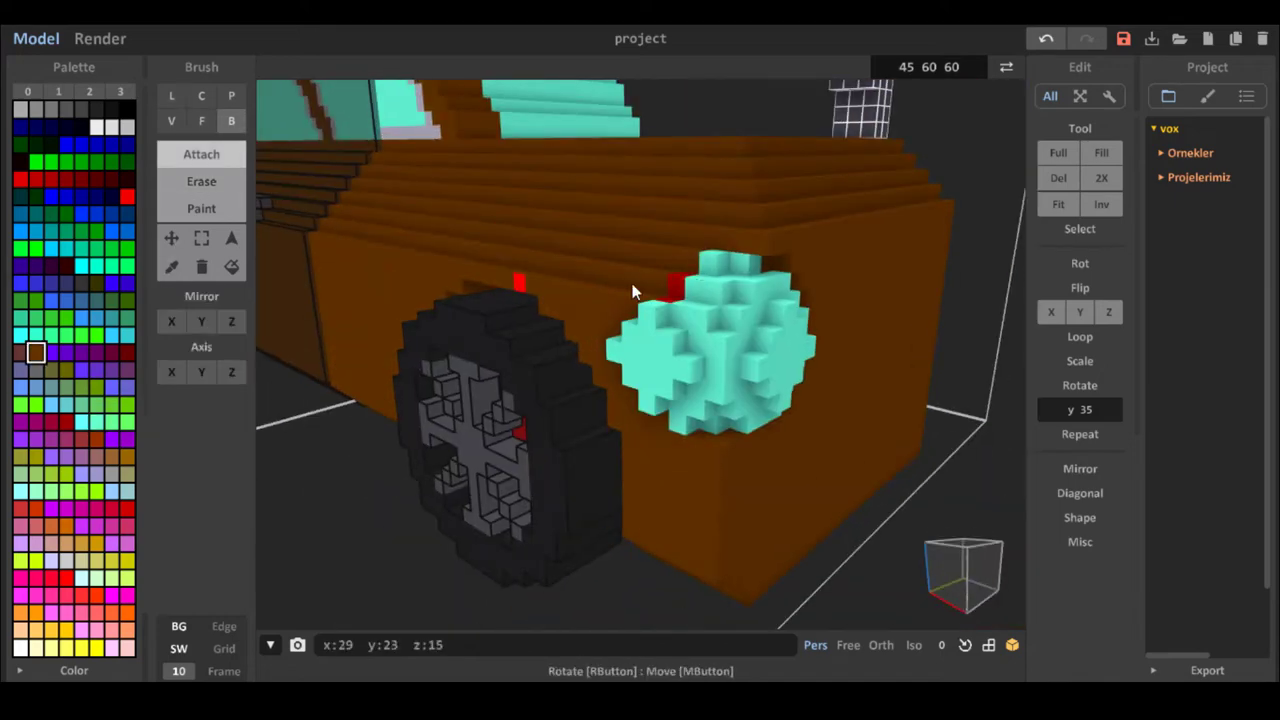
Erase a shallow rectangular licence plate recess in the rear face of the body with the Box brush.
{"action": "left_click", "coordinate": [715, 328], "text": "alt"}
{"action": "key", "text": "g"}
{"action": "mouse_move", "coordinate": [728, 334]}
{"action": "right_mouse_down"}
{"action": "mouse_move", "coordinate": [899, 324]}
{"action": "mouse_move", "coordinate": [745, 330]}
{"action": "mouse_move", "coordinate": [493, 256]}
{"action": "right_mouse_up"}
{"action": "left_click", "coordinate": [577, 211], "text": "alt"}
{"action": "mouse_move", "coordinate": [549, 141]}
{"action": "right_mouse_down"}
{"action": "mouse_move", "coordinate": [615, 242]}
{"action": "mouse_move", "coordinate": [556, 262]}
{"action": "right_mouse_up"}
{"action": "scroll", "coordinate": [556, 262], "scroll_direction": "down", "scroll_amount": 5}
{"action": "left_click", "coordinate": [203, 181]}
{"action": "left_click_drag", "start_coordinate": [719, 328], "coordinate": [812, 368]}
Paint the licence plate recess light grey and build its surface outward with the Face brush.
{"action": "left_click", "coordinate": [36, 109]}
{"action": "left_click", "coordinate": [201, 208]}
{"action": "left_click", "coordinate": [194, 121]}
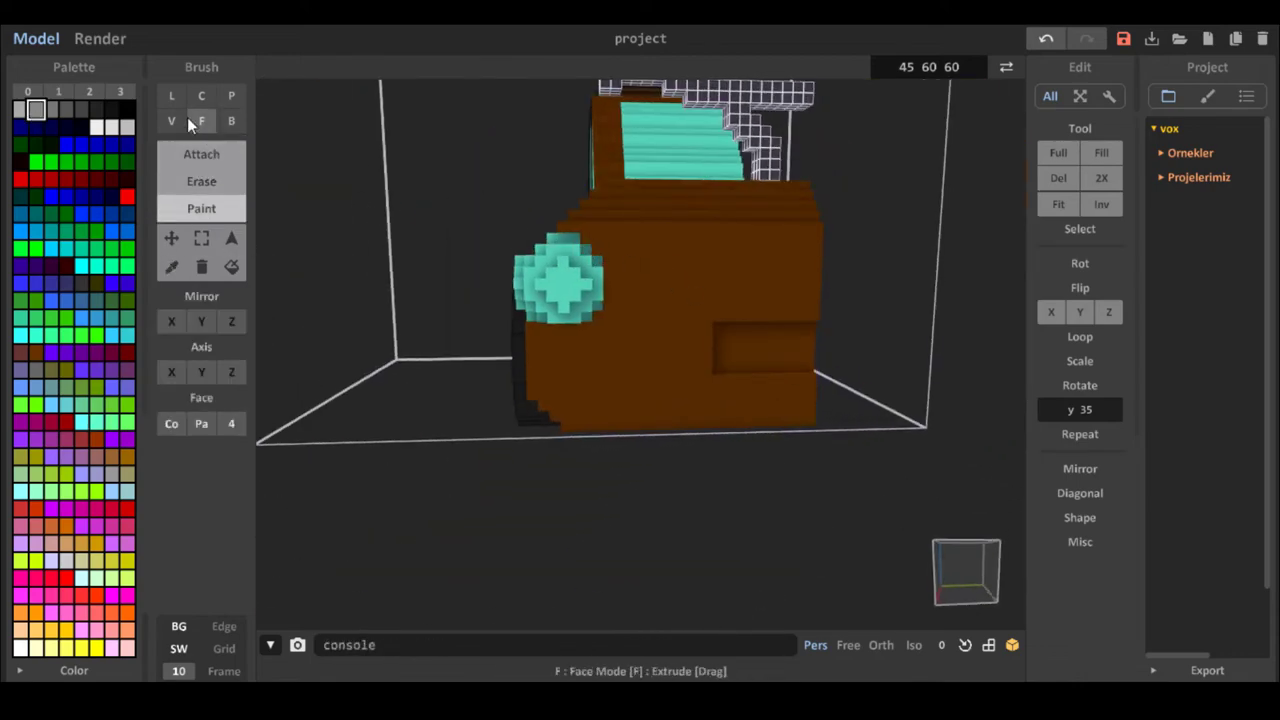
{"action": "left_click", "coordinate": [762, 346]}
{"action": "left_click", "coordinate": [201, 154]}
{"action": "left_click", "coordinate": [762, 348]}
{"action": "mouse_move", "coordinate": [804, 362]}
{"action": "right_mouse_down"}
{"action": "mouse_move", "coordinate": [712, 348]}
{"action": "mouse_move", "coordinate": [600, 390]}
{"action": "right_mouse_up"}
Frame the light grey licence plate with a near-black border along its edges using the Box brush.
{"action": "left_click", "coordinate": [230, 121]}
{"action": "left_click", "coordinate": [112, 109]}
{"action": "left_click_drag", "start_coordinate": [720, 262], "coordinate": [641, 287]}
{"action": "key", "text": "ctrl+z"}
{"action": "left_click_drag", "start_coordinate": [707, 264], "coordinate": [596, 306]}
{"action": "left_click_drag", "start_coordinate": [592, 314], "coordinate": [603, 409]}
{"action": "right_click_drag", "start_coordinate": [610, 412], "coordinate": [636, 190]}
{"action": "left_click_drag", "start_coordinate": [636, 182], "coordinate": [479, 137]}
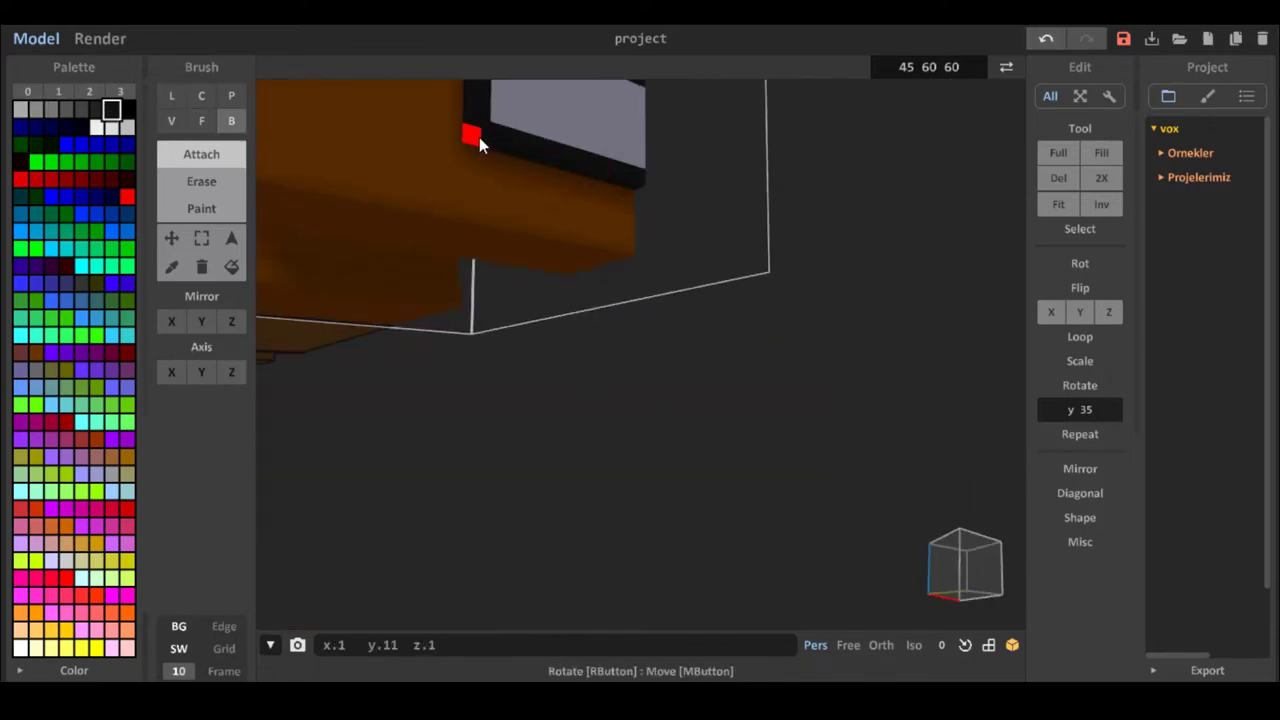
{"action": "scroll", "coordinate": [479, 145], "scroll_direction": "down", "scroll_amount": 5}
{"action": "right_click_drag", "start_coordinate": [479, 145], "coordinate": [531, 223]}
Return to the assembled car and examine how its rear and front sections fit together.
{"action": "left_click", "coordinate": [1006, 67]}
{"action": "right_click_drag", "start_coordinate": [885, 174], "coordinate": [660, 210]}
{"action": "left_click", "coordinate": [640, 285]}
{"action": "left_click", "coordinate": [1008, 68]}
{"action": "left_click", "coordinate": [1010, 70]}
{"action": "right_click_drag", "start_coordinate": [860, 150], "coordinate": [745, 121]}
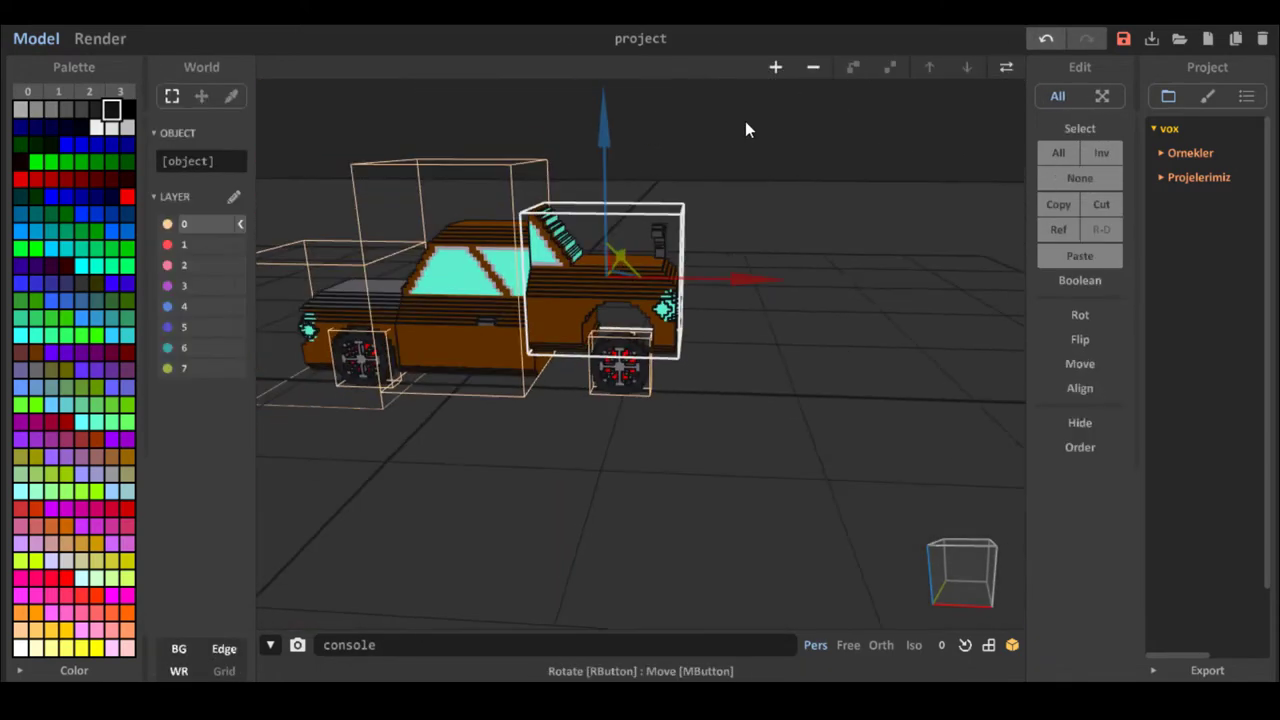
{"action": "middle_click_drag", "start_coordinate": [745, 121], "coordinate": [1000, 135]}
{"action": "left_click", "coordinate": [665, 265]}
{"action": "left_click", "coordinate": [1006, 67]}
{"action": "left_click", "coordinate": [1006, 67]}
{"action": "left_click", "coordinate": [500, 262]}
{"action": "mouse_move", "coordinate": [660, 165]}
{"action": "right_mouse_down"}
{"action": "mouse_move", "coordinate": [897, 171]}
{"action": "mouse_move", "coordinate": [650, 180]}
{"action": "right_mouse_up"}
{"action": "left_click", "coordinate": [457, 172]}
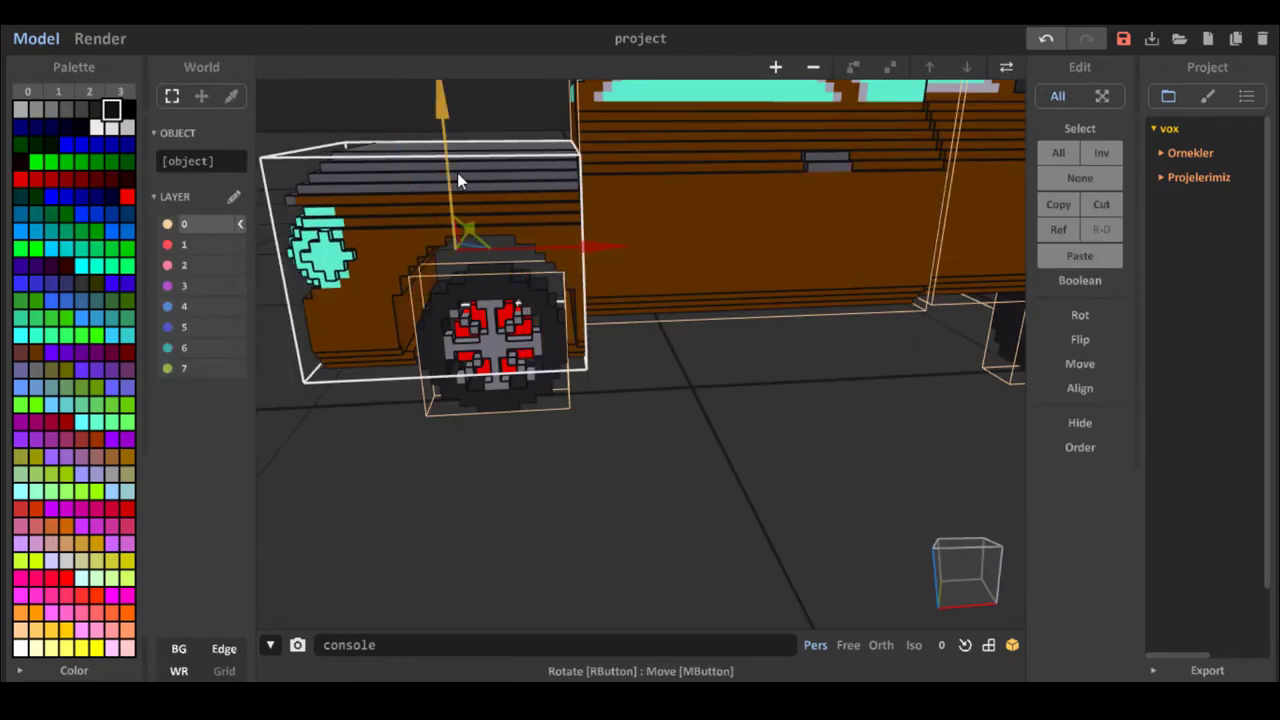
Select the front and rear wheel objects together and move them vertically relative to the body.
{"action": "right_click_drag", "start_coordinate": [457, 172], "coordinate": [785, 205]}
{"action": "left_click", "coordinate": [449, 314]}
{"action": "left_click", "coordinate": [955, 350], "text": "shift"}
{"action": "scroll", "coordinate": [785, 205], "scroll_direction": "up", "scroll_amount": 5}
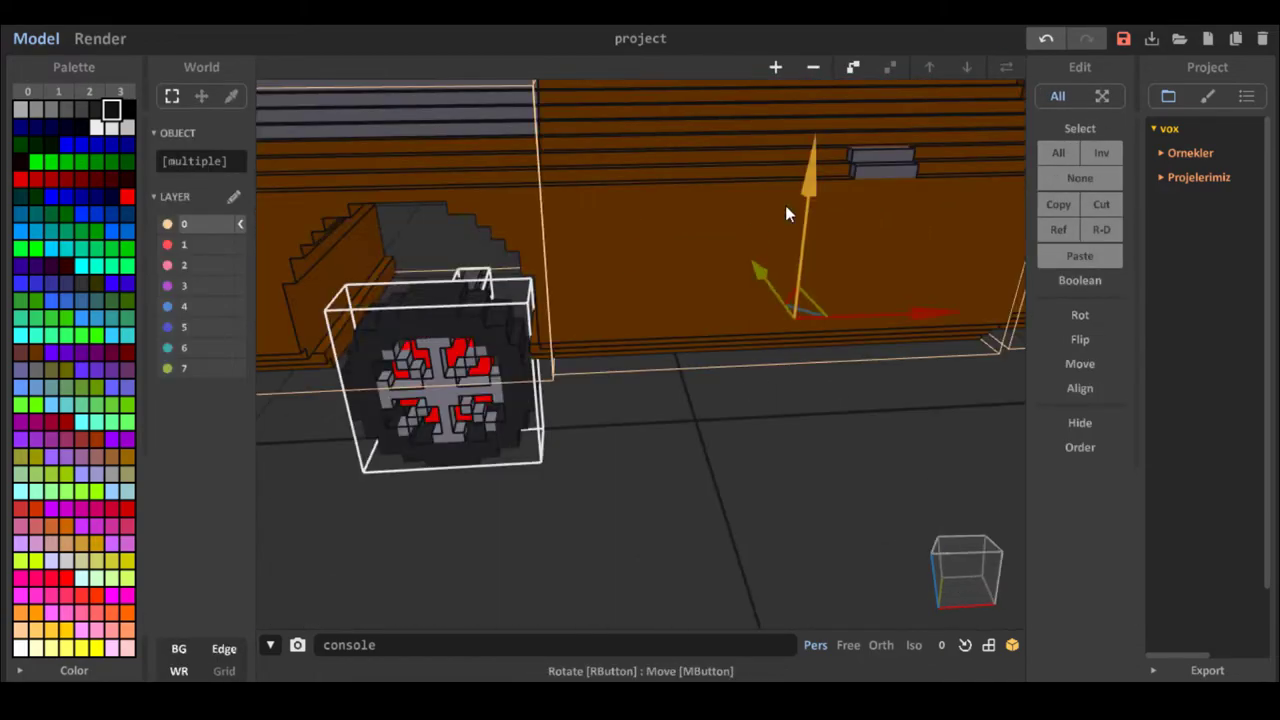
{"action": "left_click_drag", "start_coordinate": [785, 205], "coordinate": [817, 121]}
Open the cabin section for editing and erase a large block from its inner side with the Box brush.
{"action": "right_click_drag", "start_coordinate": [817, 121], "coordinate": [532, 241]}
{"action": "scroll", "coordinate": [532, 241], "scroll_direction": "down", "scroll_amount": 5}
{"action": "left_click", "coordinate": [532, 241]}
{"action": "left_click", "coordinate": [532, 241]}
{"action": "left_click", "coordinate": [1006, 67]}
{"action": "right_click_drag", "start_coordinate": [800, 300], "coordinate": [699, 335]}
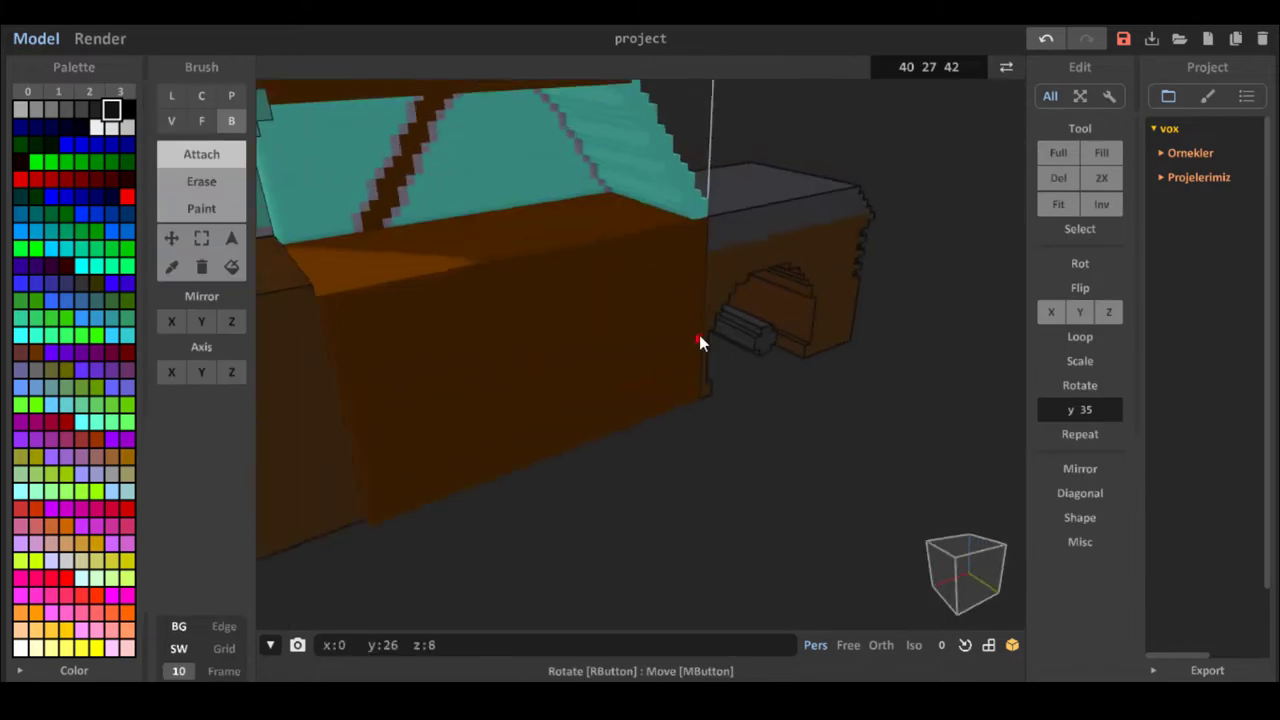
{"action": "left_click", "coordinate": [201, 181]}
{"action": "mouse_move", "coordinate": [560, 260]}
{"action": "right_mouse_down"}
{"action": "mouse_move", "coordinate": [324, 205]}
{"action": "mouse_move", "coordinate": [285, 212]}
{"action": "right_mouse_up"}
{"action": "mouse_move", "coordinate": [702, 192]}
{"action": "left_mouse_down"}
{"action": "mouse_move", "coordinate": [360, 400]}
{"action": "mouse_move", "coordinate": [352, 367]}
{"action": "left_mouse_up"}
Deepen the cabin cavity down to a thin floor and side wall with the Face brush in Erase mode.
{"action": "key", "text": "f"}
{"action": "left_click_drag", "start_coordinate": [553, 272], "coordinate": [552, 298]}
{"action": "mouse_move", "coordinate": [560, 303]}
{"action": "right_mouse_down"}
{"action": "mouse_move", "coordinate": [537, 374]}
{"action": "mouse_move", "coordinate": [631, 327]}
{"action": "right_mouse_up"}
{"action": "scroll", "coordinate": [631, 327], "scroll_direction": "up", "scroll_amount": 4}
{"action": "left_click_drag", "start_coordinate": [631, 327], "coordinate": [669, 302]}
{"action": "mouse_move", "coordinate": [669, 302]}
{"action": "right_mouse_down"}
{"action": "mouse_move", "coordinate": [597, 421]}
{"action": "mouse_move", "coordinate": [377, 346]}
{"action": "right_mouse_up"}
{"action": "scroll", "coordinate": [377, 346], "scroll_direction": "down", "scroll_amount": 4}
Build a dark red seat block inside the cabin with the Box brush and extrude it with the Face brush.
{"action": "left_click", "coordinate": [112, 180]}
{"action": "left_click", "coordinate": [208, 154]}
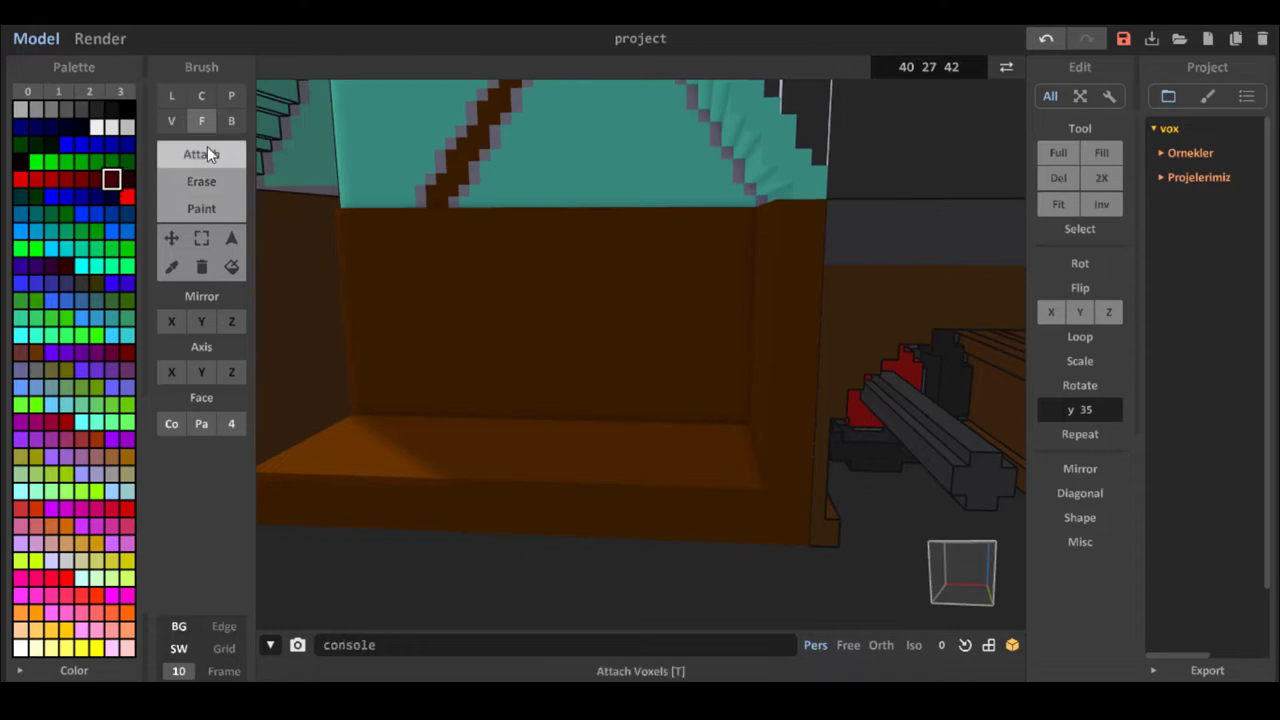
{"action": "left_click", "coordinate": [231, 121]}
{"action": "left_click_drag", "start_coordinate": [491, 222], "coordinate": [548, 374]}
{"action": "left_click", "coordinate": [203, 124]}
{"action": "left_click_drag", "start_coordinate": [520, 275], "coordinate": [482, 300]}
{"action": "mouse_move", "coordinate": [482, 300]}
{"action": "right_mouse_down"}
{"action": "mouse_move", "coordinate": [400, 367]}
{"action": "mouse_move", "coordinate": [417, 320]}
{"action": "right_mouse_up"}
{"action": "scroll", "coordinate": [417, 320], "scroll_direction": "up", "scroll_amount": 3}
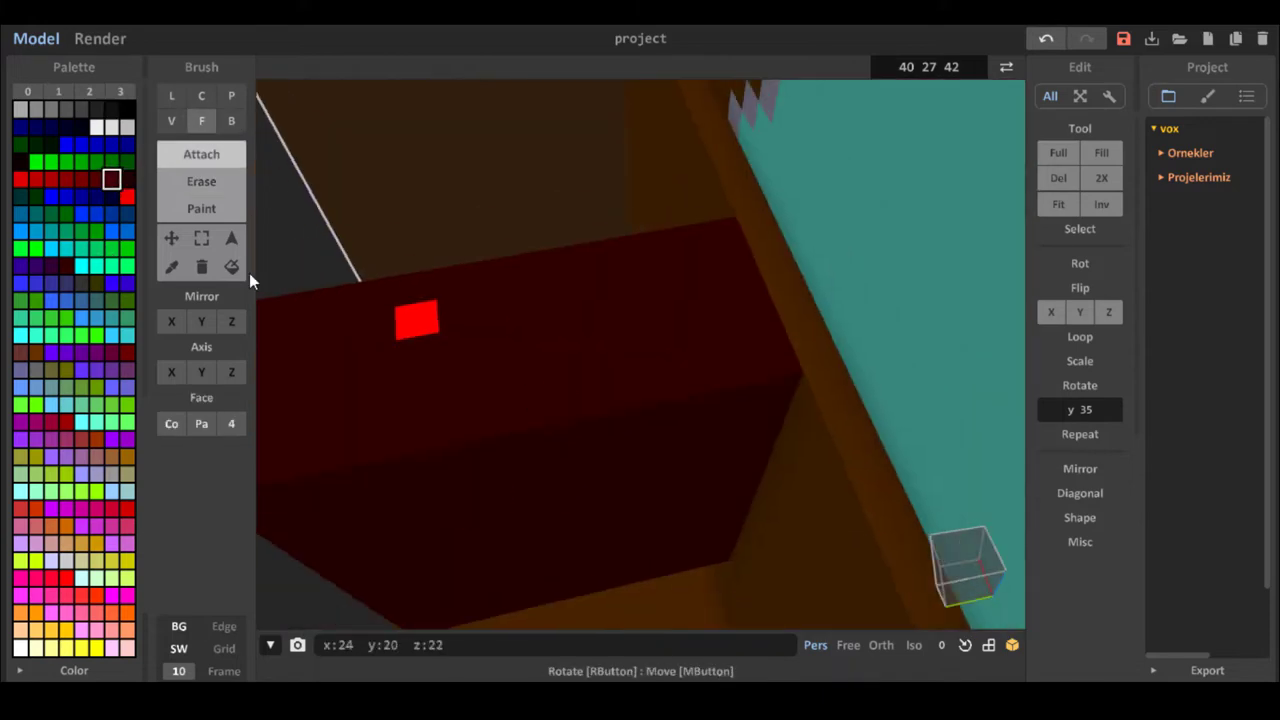
Carve a rounded hollow into the dark red seat block with a 3D Voxel brush in Erase mode.
{"action": "right_click_drag", "start_coordinate": [249, 273], "coordinate": [310, 283]}
{"action": "left_click", "coordinate": [172, 121]}
{"action": "left_click", "coordinate": [234, 423]}
{"action": "left_click", "coordinate": [202, 182]}
{"action": "scroll", "coordinate": [717, 378], "scroll_direction": "up", "scroll_amount": 3}
{"action": "left_click_drag", "start_coordinate": [241, 448], "coordinate": [242, 436]}
{"action": "left_click", "coordinate": [598, 439]}
{"action": "key", "text": "ctrl+z"}
{"action": "left_click", "coordinate": [620, 450]}
{"action": "right_click_drag", "start_coordinate": [688, 434], "coordinate": [765, 425]}
Cut the hollowed area of the seat block down by 8 layers with the Face brush in Erase mode.
{"action": "left_click", "coordinate": [202, 121]}
{"action": "right_click_drag", "start_coordinate": [655, 320], "coordinate": [700, 260]}
{"action": "left_click_drag", "start_coordinate": [702, 260], "coordinate": [717, 415]}
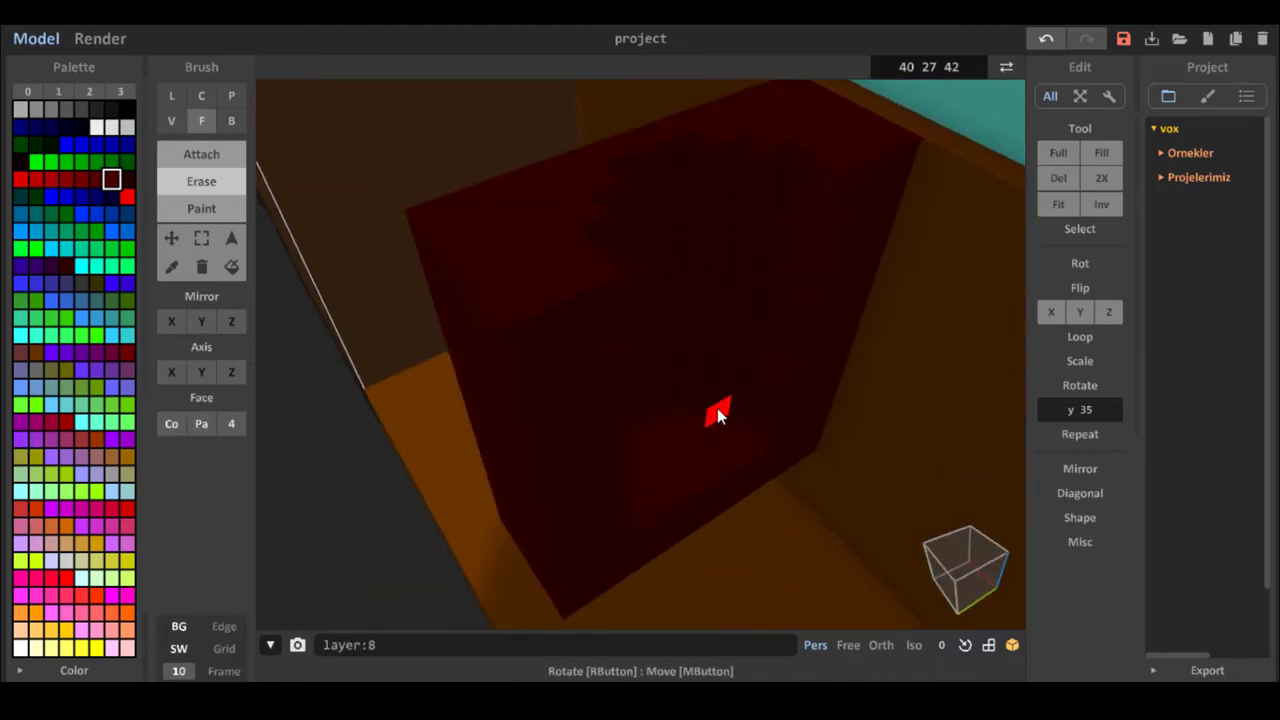
Select the dark red seat block as a region and try to rotate it 35 degrees about Y.
{"action": "right_click_drag", "start_coordinate": [717, 415], "coordinate": [420, 265]}
{"action": "left_click", "coordinate": [232, 238]}
{"action": "left_click", "coordinate": [634, 391]}
{"action": "left_click", "coordinate": [1080, 386]}
{"action": "scroll", "coordinate": [762, 364], "scroll_direction": "down", "scroll_amount": 3}
{"action": "right_click_drag", "start_coordinate": [762, 364], "coordinate": [800, 395]}
{"action": "key", "text": "ctrl+z"}
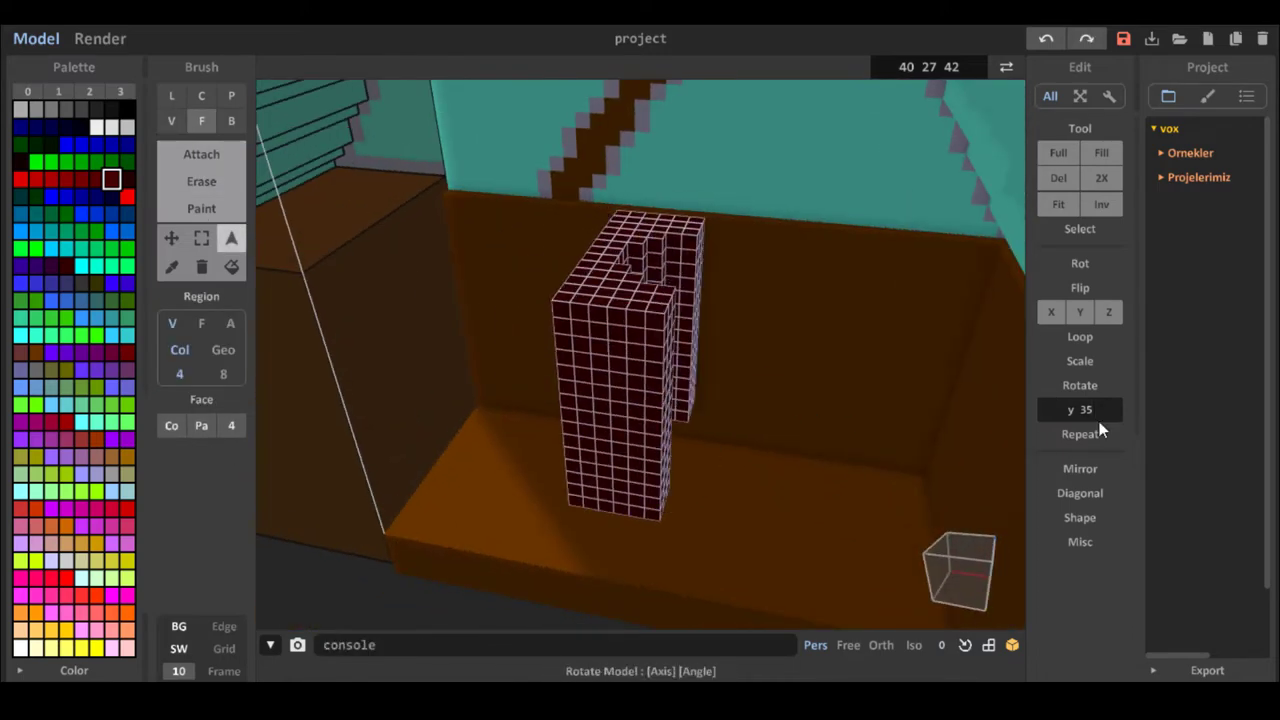
Rotate the dark red seat block 25 degrees about Y.
{"action": "left_click", "coordinate": [1088, 409]}
{"action": "key", "text": "BackSpace"}
{"action": "type", "text": "2"}
{"action": "left_click", "coordinate": [1080, 386]}
{"action": "right_click_drag", "start_coordinate": [690, 298], "coordinate": [850, 353]}
{"action": "mouse_move", "coordinate": [556, 416]}
{"action": "right_mouse_down"}
{"action": "mouse_move", "coordinate": [597, 380]}
{"action": "mouse_move", "coordinate": [517, 440]}
{"action": "mouse_move", "coordinate": [568, 320]}
{"action": "right_mouse_up"}
{"action": "scroll", "coordinate": [517, 440], "scroll_direction": "down", "scroll_amount": 3}
{"action": "scroll", "coordinate": [517, 440], "scroll_direction": "up", "scroll_amount": 3}
Extrude the front faces at the foot of the seat back with the Face brush in Attach mode to form the cushion.
{"action": "key", "text": "t"}
{"action": "left_click", "coordinate": [619, 402]}
{"action": "right_click_drag", "start_coordinate": [720, 420], "coordinate": [628, 475]}
{"action": "scroll", "coordinate": [628, 475], "scroll_direction": "up", "scroll_amount": 3}
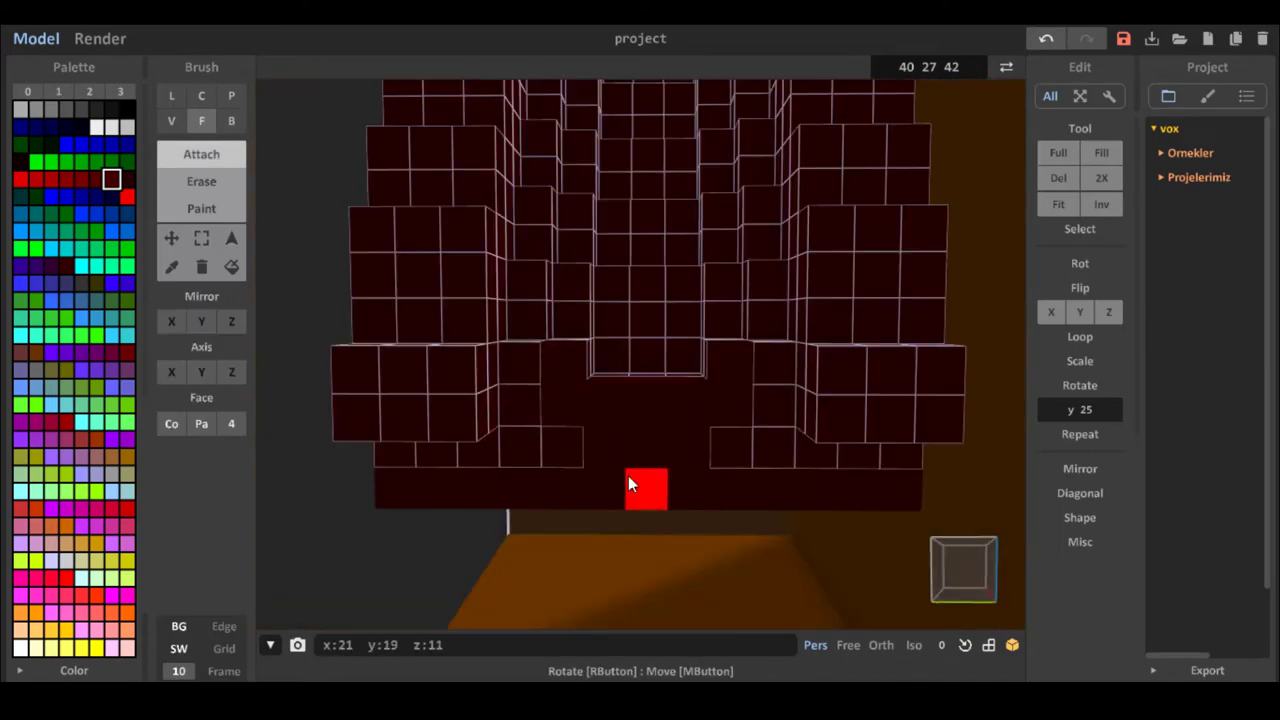
{"action": "left_click_drag", "start_coordinate": [628, 475], "coordinate": [630, 530]}
{"action": "mouse_move", "coordinate": [640, 500]}
{"action": "right_mouse_down"}
{"action": "mouse_move", "coordinate": [832, 480]}
{"action": "mouse_move", "coordinate": [605, 411]}
{"action": "mouse_move", "coordinate": [570, 370]}
{"action": "right_mouse_up"}
{"action": "scroll", "coordinate": [832, 480], "scroll_direction": "down", "scroll_amount": 4}
Trim the front of the dark red seat cushion with the Box brush in Erase mode.
{"action": "left_click", "coordinate": [231, 121]}
{"action": "scroll", "coordinate": [557, 333], "scroll_direction": "up", "scroll_amount": 4}
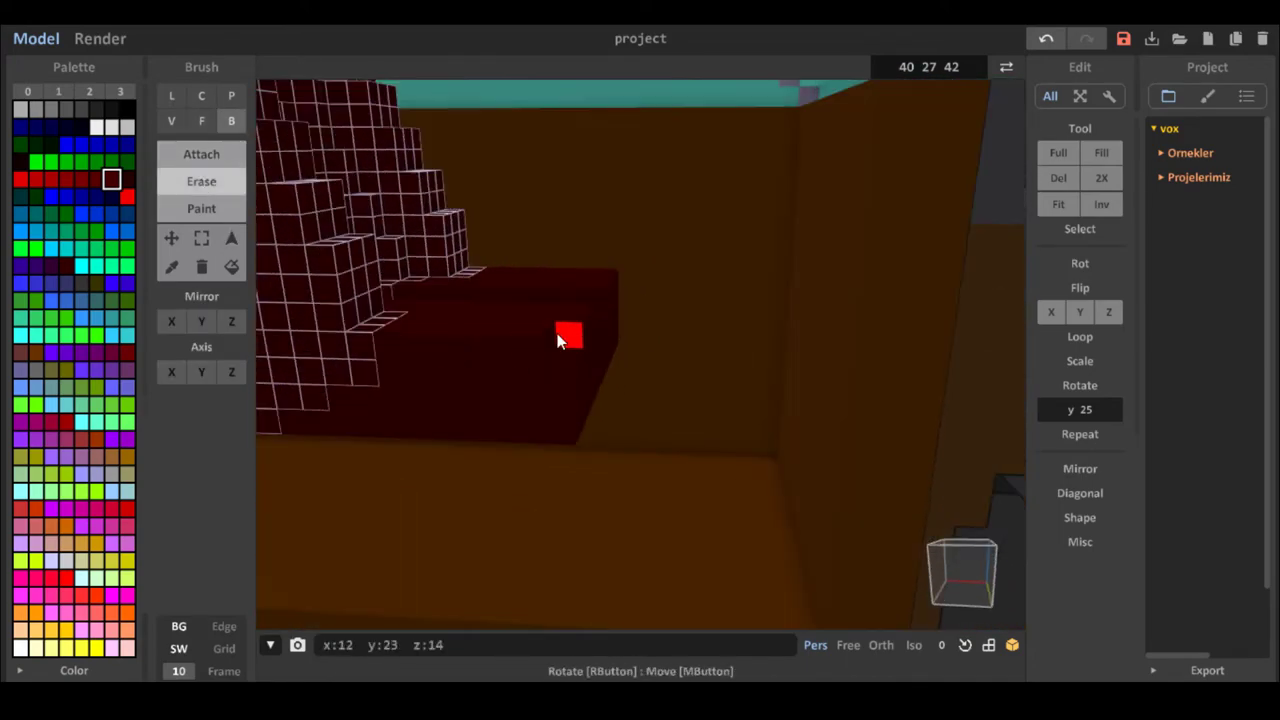
{"action": "mouse_move", "coordinate": [594, 300]}
{"action": "right_mouse_down"}
{"action": "mouse_move", "coordinate": [575, 269]}
{"action": "mouse_move", "coordinate": [579, 403]}
{"action": "mouse_move", "coordinate": [584, 379]}
{"action": "mouse_move", "coordinate": [614, 381]}
{"action": "mouse_move", "coordinate": [409, 457]}
{"action": "mouse_move", "coordinate": [541, 443]}
{"action": "mouse_move", "coordinate": [529, 423]}
{"action": "mouse_move", "coordinate": [611, 307]}
{"action": "mouse_move", "coordinate": [511, 297]}
{"action": "mouse_move", "coordinate": [439, 192]}
{"action": "mouse_move", "coordinate": [500, 208]}
{"action": "right_mouse_up"}
{"action": "left_click", "coordinate": [575, 269]}
{"action": "scroll", "coordinate": [409, 457], "scroll_direction": "down", "scroll_amount": 4}
Build a dark red headrest on top of the seat back with the Box brush in Attach mode.
{"action": "key", "text": "t"}
{"action": "scroll", "coordinate": [540, 440], "scroll_direction": "up", "scroll_amount": 4}
{"action": "scroll", "coordinate": [505, 209], "scroll_direction": "up", "scroll_amount": 3}
{"action": "left_click", "coordinate": [508, 210]}
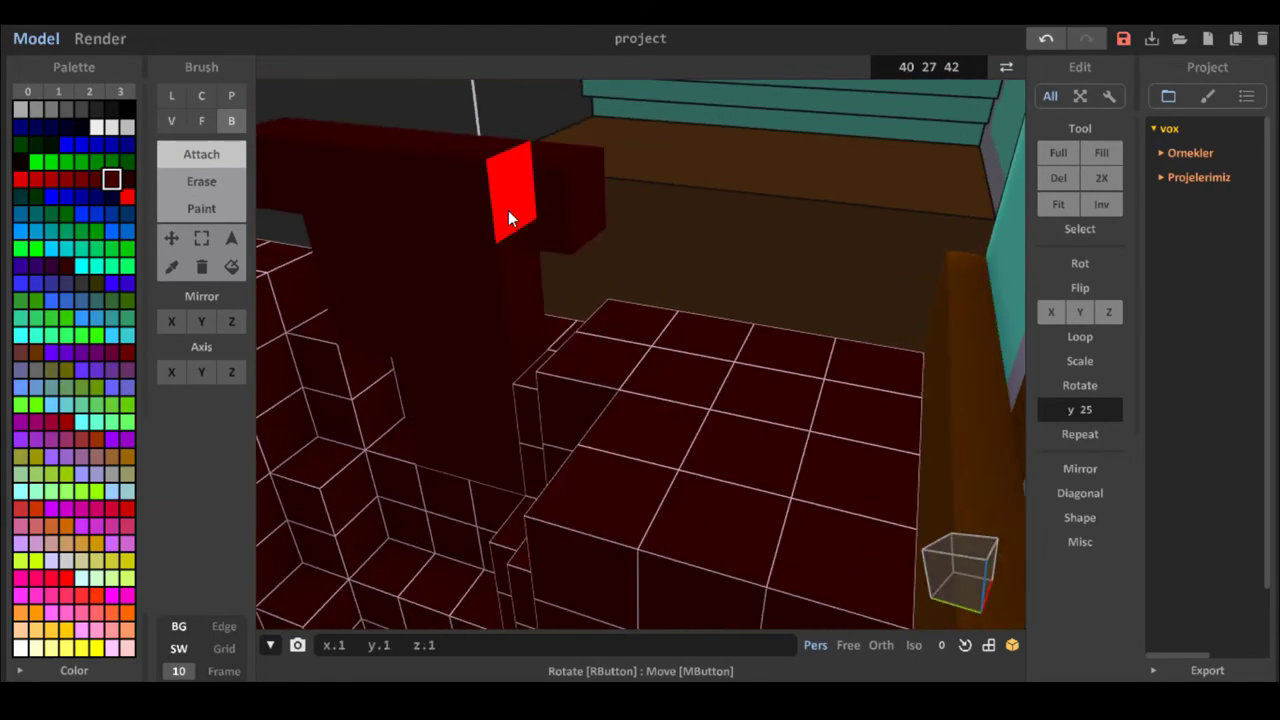
{"action": "left_click", "coordinate": [574, 188]}
{"action": "left_click", "coordinate": [666, 200]}
{"action": "left_click", "coordinate": [760, 212]}
{"action": "left_click", "coordinate": [854, 224]}
{"action": "left_click", "coordinate": [686, 256]}
{"action": "scroll", "coordinate": [686, 256], "scroll_direction": "down", "scroll_amount": 4}
Extend the headrest with the Box brush and refine it with the Face brush in Erase mode.
{"action": "mouse_move", "coordinate": [686, 256]}
{"action": "right_mouse_down"}
{"action": "mouse_move", "coordinate": [749, 271]}
{"action": "mouse_move", "coordinate": [520, 243]}
{"action": "right_mouse_up"}
{"action": "left_click_drag", "start_coordinate": [520, 243], "coordinate": [616, 246]}
{"action": "key", "text": "f"}
{"action": "mouse_move", "coordinate": [616, 246]}
{"action": "right_mouse_down"}
{"action": "mouse_move", "coordinate": [766, 366]}
{"action": "mouse_move", "coordinate": [637, 332]}
{"action": "mouse_move", "coordinate": [483, 186]}
{"action": "mouse_move", "coordinate": [715, 314]}
{"action": "mouse_move", "coordinate": [543, 306]}
{"action": "mouse_move", "coordinate": [480, 283]}
{"action": "mouse_move", "coordinate": [574, 283]}
{"action": "right_mouse_up"}
{"action": "scroll", "coordinate": [637, 332], "scroll_direction": "up", "scroll_amount": 3}
{"action": "scroll", "coordinate": [637, 332], "scroll_direction": "down", "scroll_amount": 3}
{"action": "key", "text": "r"}
{"action": "scroll", "coordinate": [543, 306], "scroll_direction": "up", "scroll_amount": 3}
{"action": "scroll", "coordinate": [480, 283], "scroll_direction": "down", "scroll_amount": 6}
Select the complete dark red seat as a region and place a copy of it towards the rear of the cabin.
{"action": "left_click", "coordinate": [231, 239]}
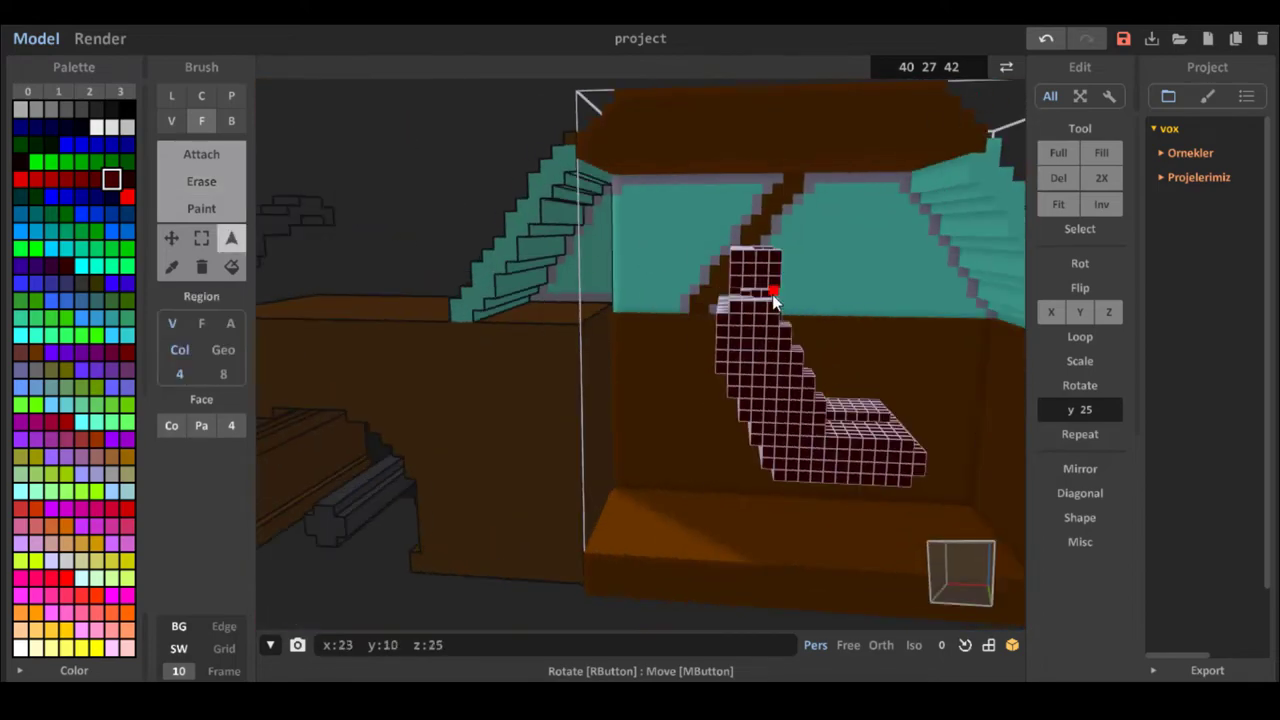
{"action": "left_click_drag", "start_coordinate": [772, 294], "coordinate": [598, 381], "text": "ctrl"}
{"action": "right_click_drag", "start_coordinate": [712, 394], "coordinate": [780, 305]}
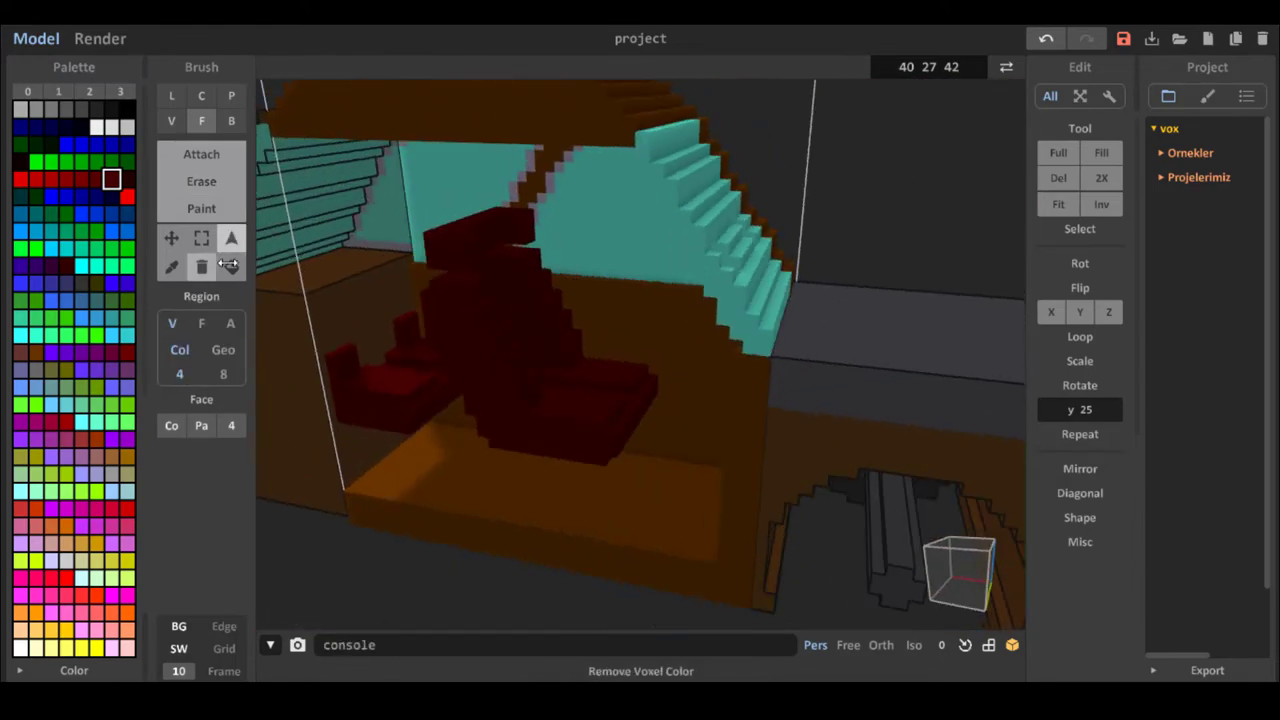
Pick the turquoise window colour in Attach mode, leave the cabin section and open the car's rear section for editing.
{"action": "left_click", "coordinate": [201, 209]}
{"action": "left_click", "coordinate": [201, 154]}
{"action": "left_click", "coordinate": [757, 150], "text": "alt"}
{"action": "right_click_drag", "start_coordinate": [860, 300], "coordinate": [760, 235]}
{"action": "scroll", "coordinate": [723, 226], "scroll_direction": "up", "scroll_amount": 3}
{"action": "scroll", "coordinate": [866, 222], "scroll_direction": "down", "scroll_amount": 5}
{"action": "mouse_move", "coordinate": [866, 222]}
{"action": "right_mouse_down"}
{"action": "mouse_move", "coordinate": [754, 309]}
{"action": "mouse_move", "coordinate": [733, 203]}
{"action": "right_mouse_up"}
{"action": "key", "text": "Tab"}
{"action": "double_click", "coordinate": [754, 309]}
Cut box-shaped areas out of the rear section where it meets the cabin with the Box brush in Erase mode.
{"action": "left_click", "coordinate": [201, 181]}
{"action": "left_click", "coordinate": [231, 121]}
{"action": "left_click_drag", "start_coordinate": [480, 202], "coordinate": [582, 355]}
{"action": "mouse_move", "coordinate": [602, 440]}
{"action": "right_mouse_down"}
{"action": "mouse_move", "coordinate": [721, 467]}
{"action": "mouse_move", "coordinate": [665, 430]}
{"action": "right_mouse_up"}
{"action": "scroll", "coordinate": [700, 430], "scroll_direction": "up", "scroll_amount": 5}
{"action": "left_click_drag", "start_coordinate": [748, 413], "coordinate": [482, 391]}
{"action": "scroll", "coordinate": [500, 400], "scroll_direction": "down", "scroll_amount": 5}
{"action": "mouse_move", "coordinate": [560, 430]}
{"action": "right_mouse_down"}
{"action": "mouse_move", "coordinate": [605, 453]}
{"action": "mouse_move", "coordinate": [631, 356]}
{"action": "mouse_move", "coordinate": [620, 430]}
{"action": "right_mouse_up"}
{"action": "scroll", "coordinate": [620, 430], "scroll_direction": "up", "scroll_amount": 3}
Cut the rear section's inner faces back with the Face brush in Erase mode to make room for the seat.
{"action": "left_click", "coordinate": [201, 121]}
{"action": "left_click_drag", "start_coordinate": [618, 512], "coordinate": [640, 425]}
{"action": "mouse_move", "coordinate": [640, 426]}
{"action": "right_mouse_down"}
{"action": "mouse_move", "coordinate": [611, 405]}
{"action": "mouse_move", "coordinate": [538, 458]}
{"action": "mouse_move", "coordinate": [584, 407]}
{"action": "mouse_move", "coordinate": [650, 455]}
{"action": "right_mouse_up"}
{"action": "scroll", "coordinate": [600, 415], "scroll_direction": "down", "scroll_amount": 4}
{"action": "scroll", "coordinate": [560, 430], "scroll_direction": "up", "scroll_amount": 3}
{"action": "left_click", "coordinate": [584, 407]}
Select the stray dark red block above the licence plate as a region and delete it.
{"action": "scroll", "coordinate": [584, 407], "scroll_direction": "down", "scroll_amount": 4}
{"action": "left_click", "coordinate": [231, 238]}
{"action": "left_click", "coordinate": [451, 457]}
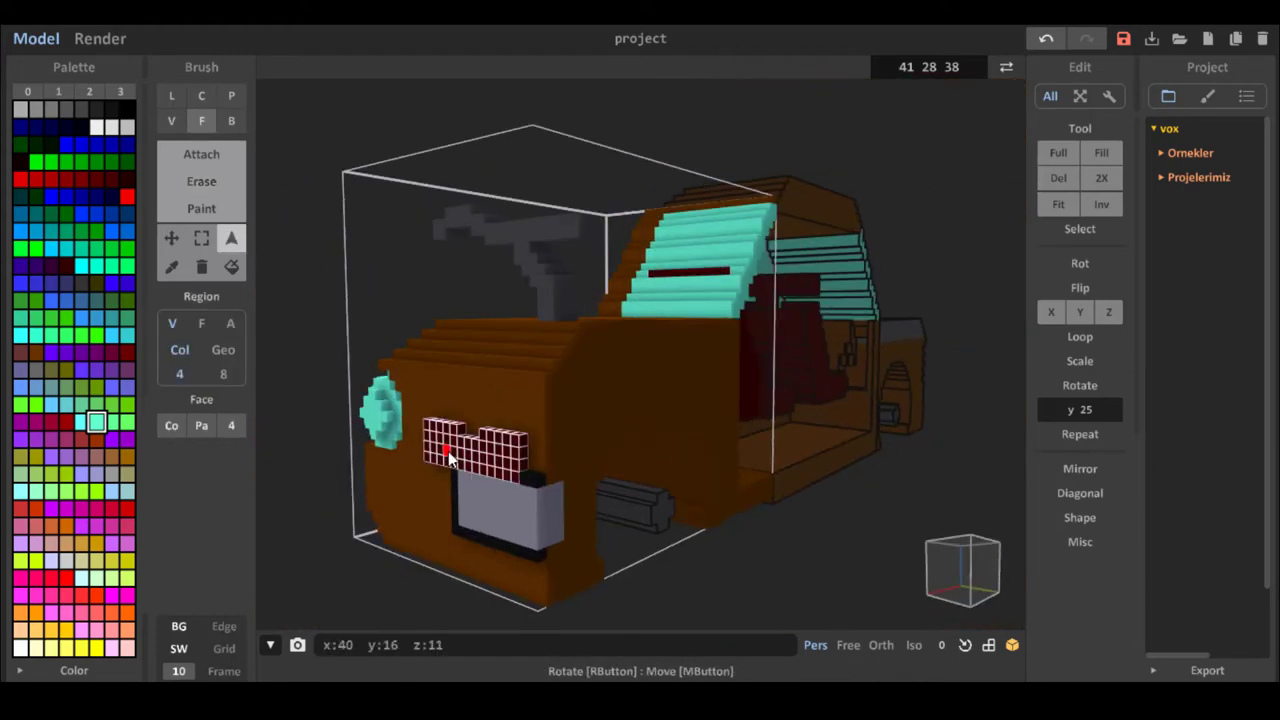
{"action": "key", "text": "Delete"}
{"action": "right_click_drag", "start_coordinate": [451, 457], "coordinate": [560, 450]}
{"action": "scroll", "coordinate": [560, 450], "scroll_direction": "up", "scroll_amount": 4}
{"action": "left_click", "coordinate": [172, 267]}
{"action": "left_click", "coordinate": [201, 154]}
{"action": "right_click_drag", "start_coordinate": [673, 494], "coordinate": [545, 350]}
{"action": "left_click", "coordinate": [111, 109]}
{"action": "scroll", "coordinate": [588, 406], "scroll_direction": "up", "scroll_amount": 2}
{"action": "left_click", "coordinate": [1046, 38]}
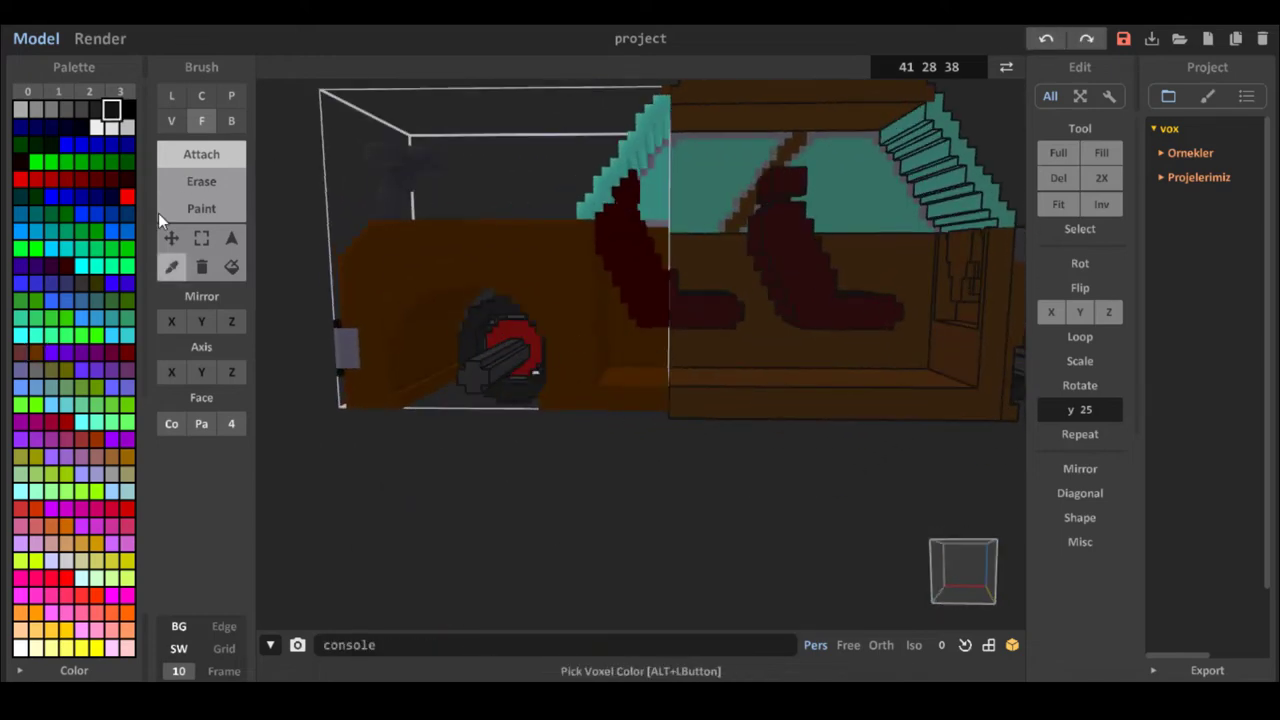
Select brown in the palette and extrude the floor upward beneath the rear seat with the Face brush.
{"action": "left_click", "coordinate": [36, 352]}
{"action": "left_click_drag", "start_coordinate": [634, 370], "coordinate": [627, 341]}
{"action": "right_click_drag", "start_coordinate": [712, 312], "coordinate": [892, 186]}
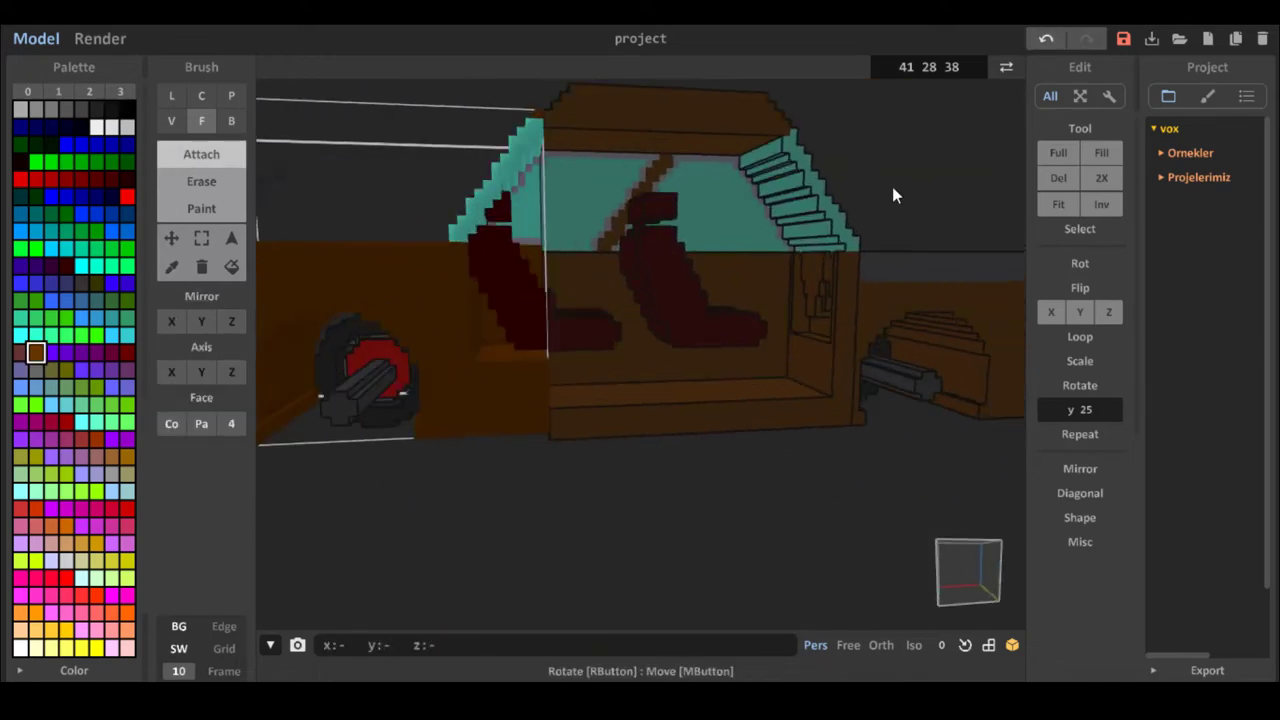
Open the cabin section and extrude brown base blocks beneath the seats with the Face brush in Attach mode.
{"action": "double_click", "coordinate": [745, 325]}
{"action": "scroll", "coordinate": [726, 338], "scroll_direction": "up", "scroll_amount": 3}
{"action": "right_click_drag", "start_coordinate": [726, 338], "coordinate": [695, 350]}
{"action": "left_click_drag", "start_coordinate": [695, 350], "coordinate": [689, 335]}
{"action": "right_click_drag", "start_coordinate": [689, 335], "coordinate": [676, 420]}
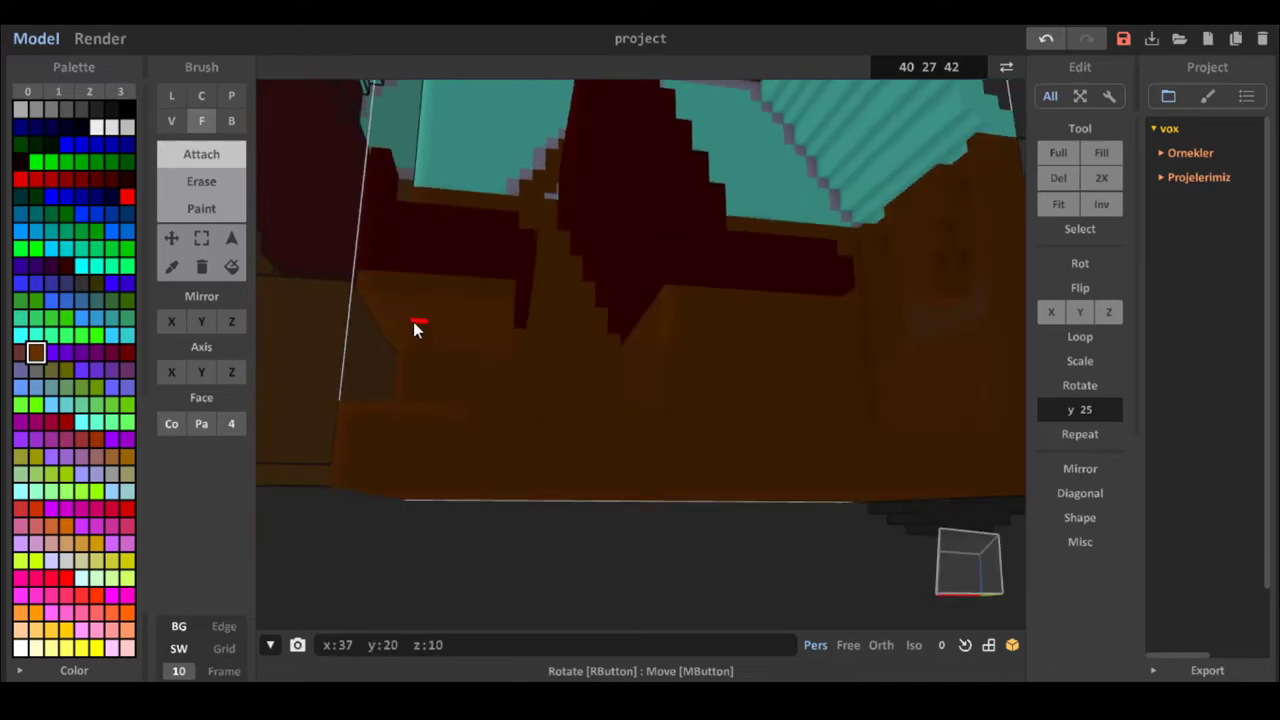
{"action": "left_click_drag", "start_coordinate": [414, 326], "coordinate": [420, 368]}
{"action": "scroll", "coordinate": [440, 420], "scroll_direction": "down", "scroll_amount": 3}
Open the rear section, select its dark red seat part as a region, shift it and clear the selection.
{"action": "right_click_drag", "start_coordinate": [440, 420], "coordinate": [576, 494]}
{"action": "scroll", "coordinate": [498, 516], "scroll_direction": "up", "scroll_amount": 3}
{"action": "double_click", "coordinate": [574, 430]}
{"action": "right_click_drag", "start_coordinate": [574, 430], "coordinate": [690, 345]}
{"action": "left_click", "coordinate": [232, 238]}
{"action": "left_click", "coordinate": [324, 463]}
{"action": "scroll", "coordinate": [497, 600], "scroll_direction": "up", "scroll_amount": 4}
{"action": "right_click_drag", "start_coordinate": [324, 463], "coordinate": [614, 500]}
{"action": "scroll", "coordinate": [704, 485], "scroll_direction": "down", "scroll_amount": 2}
{"action": "left_click_drag", "start_coordinate": [614, 500], "coordinate": [648, 500]}
{"action": "mouse_move", "coordinate": [648, 500]}
{"action": "right_mouse_down"}
{"action": "mouse_move", "coordinate": [577, 497]}
{"action": "mouse_move", "coordinate": [680, 540]}
{"action": "right_mouse_up"}
{"action": "scroll", "coordinate": [600, 480], "scroll_direction": "down", "scroll_amount": 3}
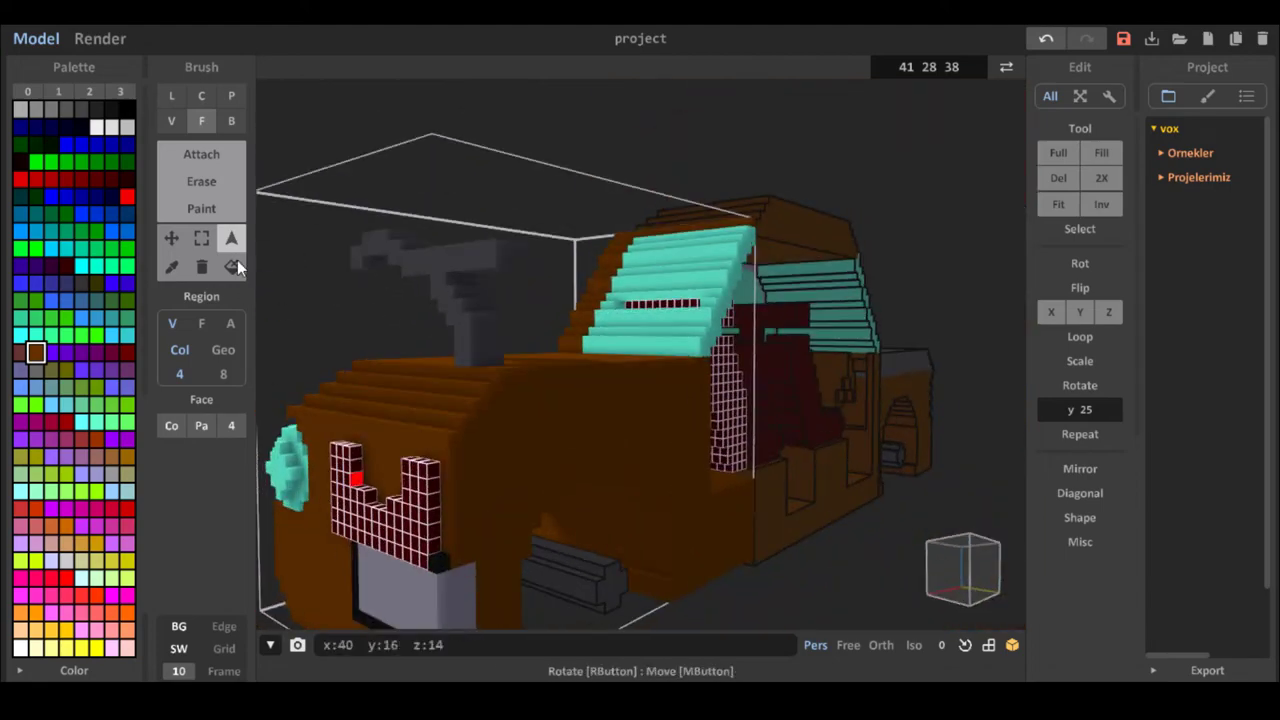
{"action": "key", "text": "ctrl+d"}
{"action": "right_click_drag", "start_coordinate": [380, 300], "coordinate": [360, 350]}
Pick the near-black colour from the model and extrude a face with the Face brush in Attach mode.
{"action": "left_click", "coordinate": [178, 165]}
{"action": "left_click", "coordinate": [630, 325], "text": "alt"}
{"action": "scroll", "coordinate": [530, 330], "scroll_direction": "up", "scroll_amount": 3}
{"action": "mouse_move", "coordinate": [471, 320]}
{"action": "right_mouse_down"}
{"action": "mouse_move", "coordinate": [319, 338]}
{"action": "mouse_move", "coordinate": [336, 397]}
{"action": "mouse_move", "coordinate": [598, 322]}
{"action": "mouse_move", "coordinate": [426, 257]}
{"action": "mouse_move", "coordinate": [770, 396]}
{"action": "right_mouse_up"}
{"action": "scroll", "coordinate": [322, 345], "scroll_direction": "down", "scroll_amount": 3}
{"action": "scroll", "coordinate": [426, 257], "scroll_direction": "up", "scroll_amount": 3}
{"action": "left_click", "coordinate": [775, 399], "text": "alt"}
{"action": "left_click_drag", "start_coordinate": [776, 399], "coordinate": [664, 404]}
{"action": "scroll", "coordinate": [690, 400], "scroll_direction": "down", "scroll_amount": 2}
{"action": "mouse_move", "coordinate": [790, 400]}
{"action": "right_mouse_down"}
{"action": "mouse_move", "coordinate": [600, 385]}
{"action": "mouse_move", "coordinate": [580, 436]}
{"action": "mouse_move", "coordinate": [591, 468]}
{"action": "mouse_move", "coordinate": [575, 450]}
{"action": "right_mouse_up"}
{"action": "scroll", "coordinate": [600, 385], "scroll_direction": "up", "scroll_amount": 2}
{"action": "scroll", "coordinate": [580, 455], "scroll_direction": "down", "scroll_amount": 1}
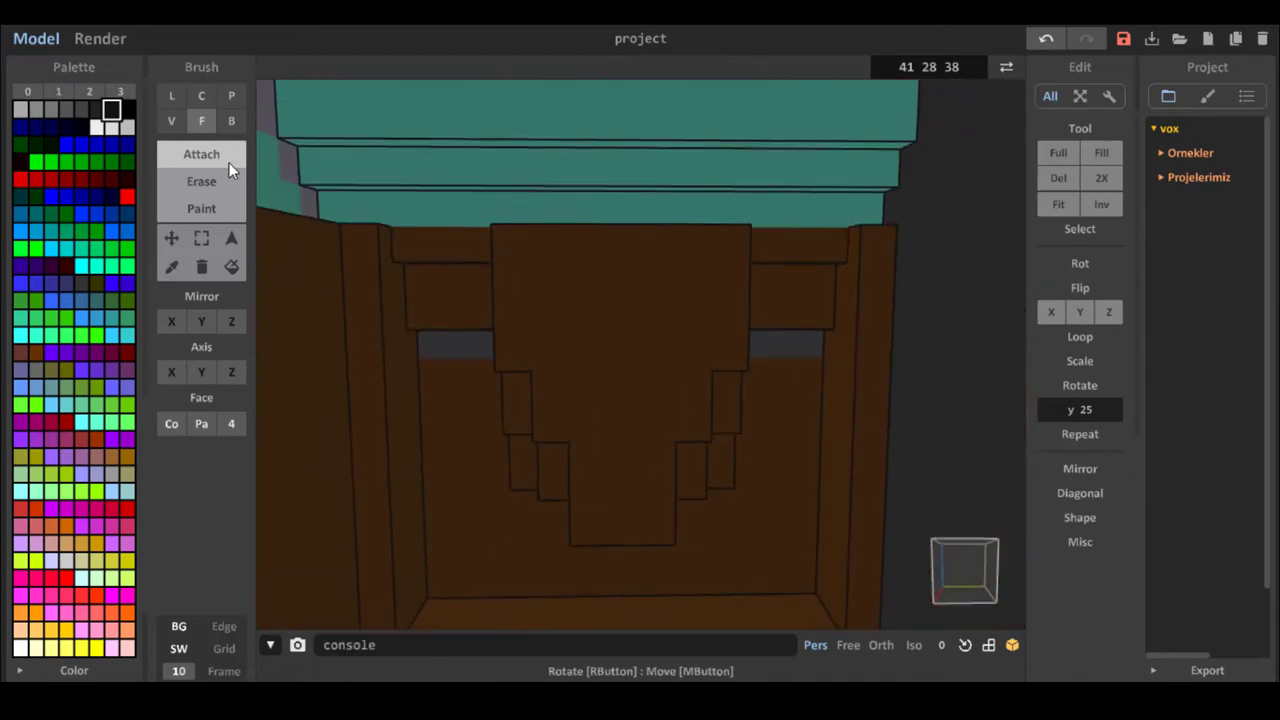
Pick the dark grey from the dashboard strip and try drawing a box on the dashboard's centre.
{"action": "left_click", "coordinate": [465, 344], "text": "alt"}
{"action": "key", "text": "b"}
{"action": "left_click_drag", "start_coordinate": [547, 430], "coordinate": [681, 332]}
{"action": "key", "text": "ctrl+z"}
Try placing flat 2D sphere shapes on the centre of the dashboard with the Voxel brush, starting at size 4.
{"action": "mouse_move", "coordinate": [680, 332]}
{"action": "right_mouse_down"}
{"action": "mouse_move", "coordinate": [607, 416]}
{"action": "mouse_move", "coordinate": [627, 323]}
{"action": "right_mouse_up"}
{"action": "key", "text": "v"}
{"action": "left_click", "coordinate": [242, 445]}
{"action": "left_click", "coordinate": [660, 306]}
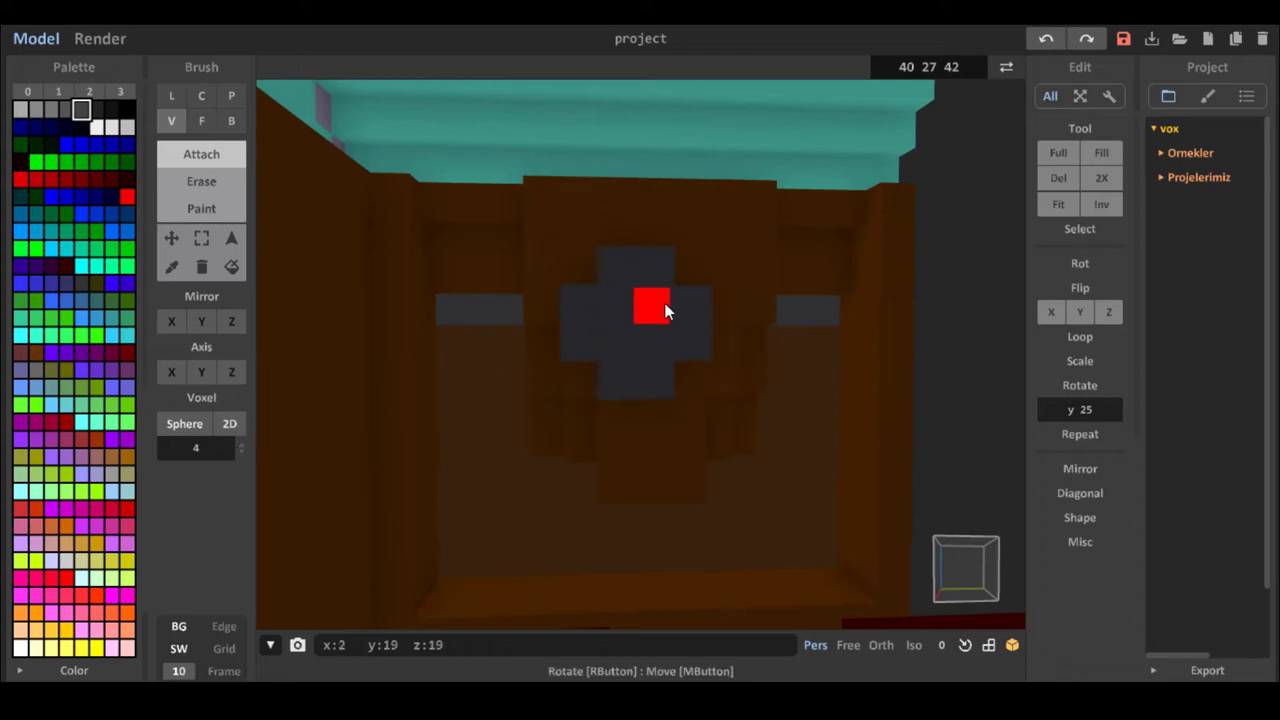
{"action": "key", "text": "ctrl+z"}
{"action": "left_click", "coordinate": [242, 452]}
{"action": "left_click", "coordinate": [654, 344]}
{"action": "key", "text": "ctrl+z"}
Place a row of dark grey 3D spheres of size 3 outward from the dashboard's centre as a steering column.
{"action": "left_click", "coordinate": [240, 427]}
{"action": "left_click", "coordinate": [658, 326]}
{"action": "left_click", "coordinate": [663, 280]}
{"action": "left_click", "coordinate": [685, 220]}
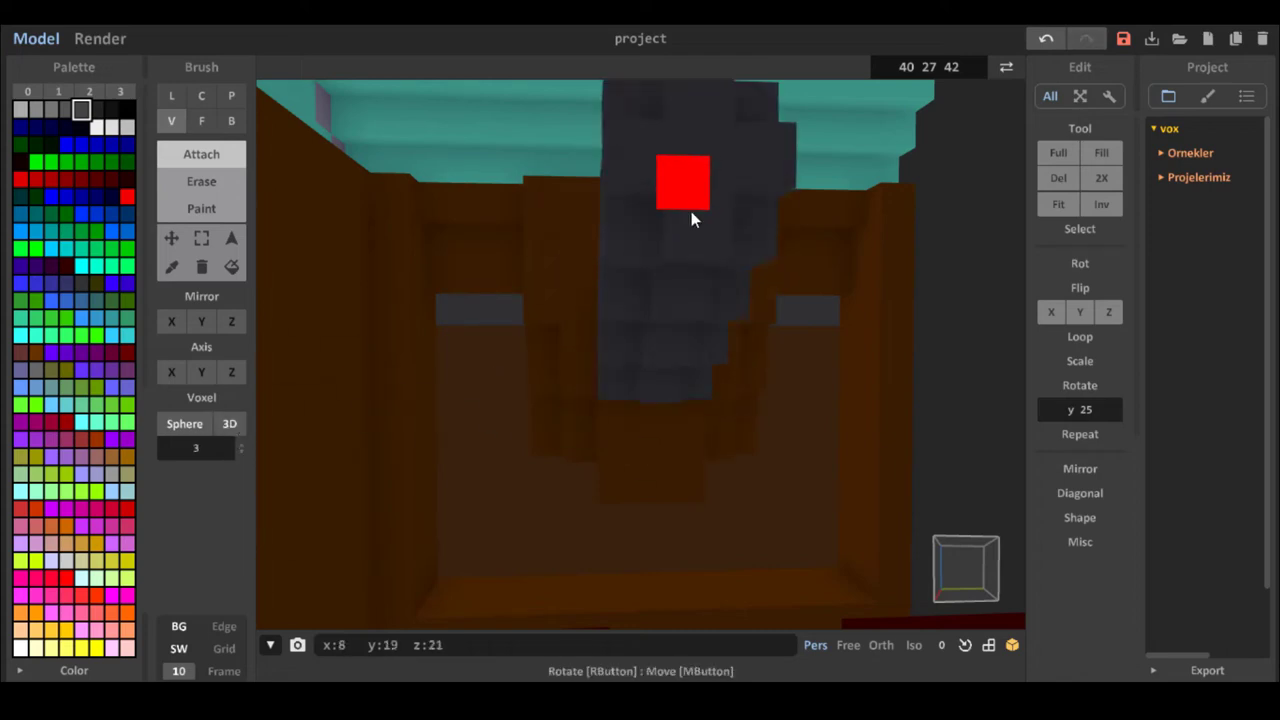
Add dark grey boxes at the end of the steering column with the Box brush to start the steering wheel.
{"action": "mouse_move", "coordinate": [691, 213]}
{"action": "right_mouse_down"}
{"action": "mouse_move", "coordinate": [574, 323]}
{"action": "mouse_move", "coordinate": [680, 222]}
{"action": "right_mouse_up"}
{"action": "left_click", "coordinate": [230, 122]}
{"action": "mouse_move", "coordinate": [690, 275]}
{"action": "right_mouse_down"}
{"action": "mouse_move", "coordinate": [500, 286]}
{"action": "mouse_move", "coordinate": [706, 380]}
{"action": "mouse_move", "coordinate": [745, 345]}
{"action": "right_mouse_up"}
{"action": "scroll", "coordinate": [808, 262], "scroll_direction": "up", "scroll_amount": 3}
{"action": "left_click_drag", "start_coordinate": [802, 300], "coordinate": [800, 261]}
{"action": "scroll", "coordinate": [780, 262], "scroll_direction": "down", "scroll_amount": 1}
{"action": "left_click_drag", "start_coordinate": [676, 200], "coordinate": [645, 305]}
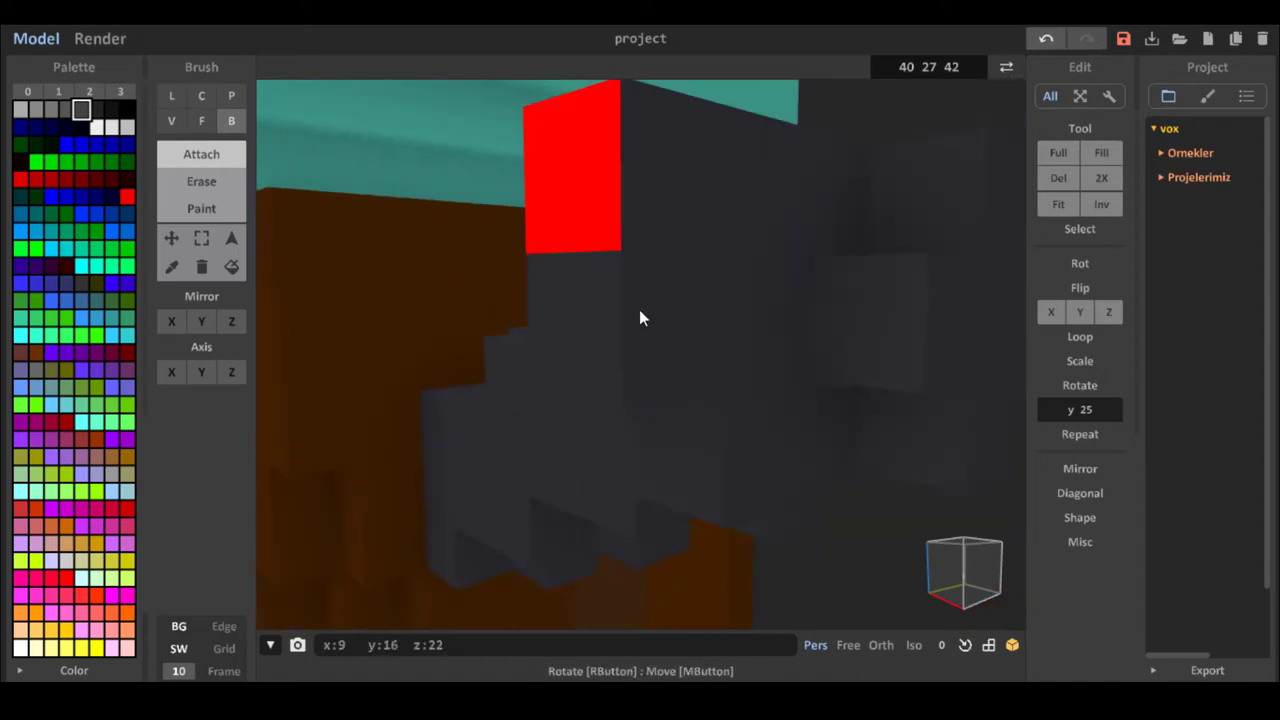
{"action": "left_click_drag", "start_coordinate": [573, 190], "coordinate": [572, 310]}
Draw three stepped dark grey boxes on one side of the steering column to shape one grip of the wheel.
{"action": "scroll", "coordinate": [438, 182], "scroll_direction": "down", "scroll_amount": 4}
{"action": "mouse_move", "coordinate": [470, 300]}
{"action": "right_mouse_down"}
{"action": "mouse_move", "coordinate": [429, 436]}
{"action": "mouse_move", "coordinate": [389, 344]}
{"action": "right_mouse_up"}
{"action": "left_click_drag", "start_coordinate": [398, 434], "coordinate": [530, 422]}
{"action": "left_click_drag", "start_coordinate": [435, 372], "coordinate": [530, 385]}
{"action": "left_click_drag", "start_coordinate": [480, 330], "coordinate": [532, 375]}
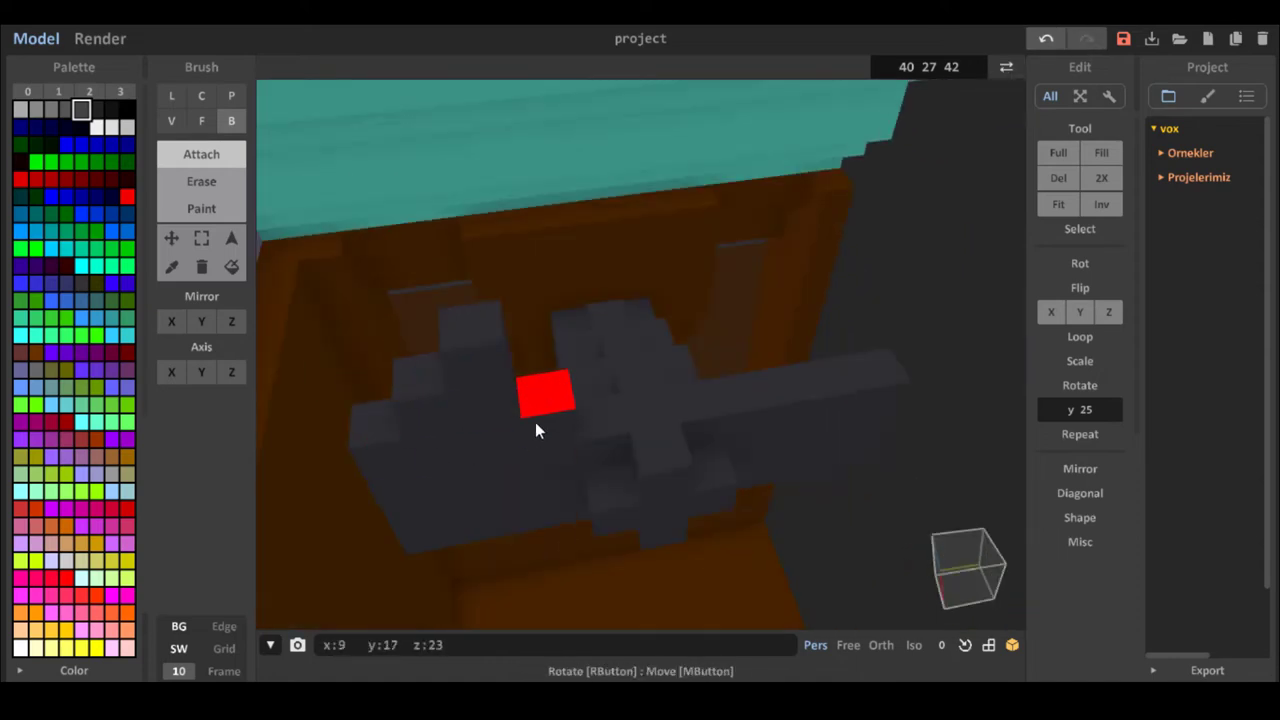
Draw stepped dark grey boxes on the other side of the steering column to form the wheel's second grip.
{"action": "mouse_move", "coordinate": [535, 422]}
{"action": "right_mouse_down"}
{"action": "mouse_move", "coordinate": [505, 344]}
{"action": "mouse_move", "coordinate": [699, 362]}
{"action": "right_mouse_up"}
{"action": "scroll", "coordinate": [699, 362], "scroll_direction": "up", "scroll_amount": 2}
{"action": "left_click_drag", "start_coordinate": [740, 390], "coordinate": [690, 365]}
{"action": "left_click_drag", "start_coordinate": [695, 335], "coordinate": [670, 330]}
{"action": "right_click_drag", "start_coordinate": [645, 361], "coordinate": [660, 385]}
{"action": "left_click", "coordinate": [202, 121]}
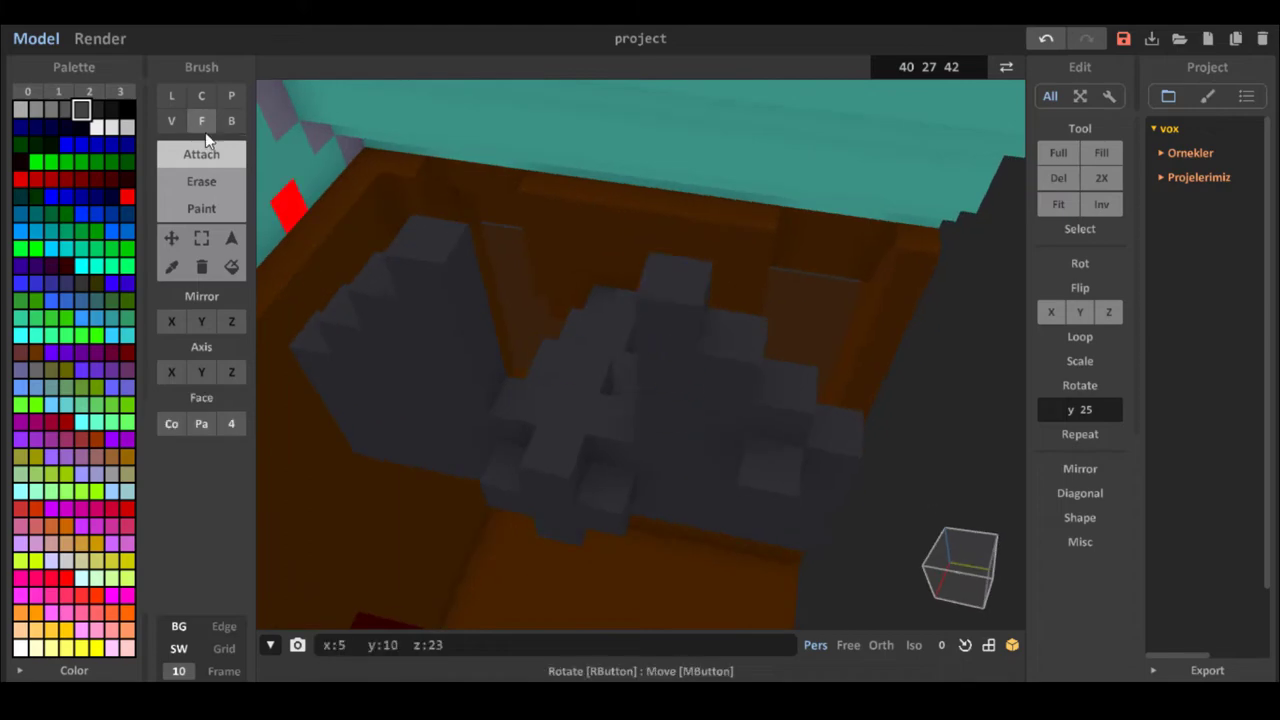
Erase cross-shaped openings on both sides of the steering wheel with the Box brush.
{"action": "mouse_move", "coordinate": [400, 300]}
{"action": "right_mouse_down"}
{"action": "mouse_move", "coordinate": [560, 230]}
{"action": "mouse_move", "coordinate": [484, 265]}
{"action": "mouse_move", "coordinate": [680, 292]}
{"action": "right_mouse_up"}
{"action": "left_click", "coordinate": [231, 121]}
{"action": "left_click", "coordinate": [231, 238]}
{"action": "left_click", "coordinate": [440, 270]}
{"action": "left_click", "coordinate": [201, 181]}
{"action": "left_click_drag", "start_coordinate": [475, 212], "coordinate": [478, 312]}
{"action": "left_click_drag", "start_coordinate": [426, 262], "coordinate": [522, 266]}
{"action": "left_click_drag", "start_coordinate": [690, 212], "coordinate": [690, 318]}
{"action": "left_click", "coordinate": [640, 270]}
{"action": "left_click", "coordinate": [728, 279]}
{"action": "mouse_move", "coordinate": [727, 270]}
{"action": "right_mouse_down"}
{"action": "mouse_move", "coordinate": [495, 343]}
{"action": "mouse_move", "coordinate": [281, 355]}
{"action": "mouse_move", "coordinate": [335, 380]}
{"action": "mouse_move", "coordinate": [306, 357]}
{"action": "mouse_move", "coordinate": [386, 342]}
{"action": "mouse_move", "coordinate": [384, 244]}
{"action": "right_mouse_up"}
Extrude a face of the steering wheel with the Face brush in Attach mode.
{"action": "left_click", "coordinate": [203, 155]}
{"action": "right_click_drag", "start_coordinate": [492, 313], "coordinate": [552, 190]}
{"action": "mouse_move", "coordinate": [532, 262]}
{"action": "right_mouse_down"}
{"action": "mouse_move", "coordinate": [552, 216]}
{"action": "mouse_move", "coordinate": [584, 359]}
{"action": "right_mouse_up"}
{"action": "key", "text": "f"}
{"action": "left_click_drag", "start_coordinate": [586, 355], "coordinate": [437, 294]}
{"action": "right_click_drag", "start_coordinate": [437, 294], "coordinate": [546, 310]}
Erase a short vertical slot on each side of the steering wheel's hub with the Box brush.
{"action": "key", "text": "b"}
{"action": "key", "text": "r"}
{"action": "left_click_drag", "start_coordinate": [542, 358], "coordinate": [550, 318]}
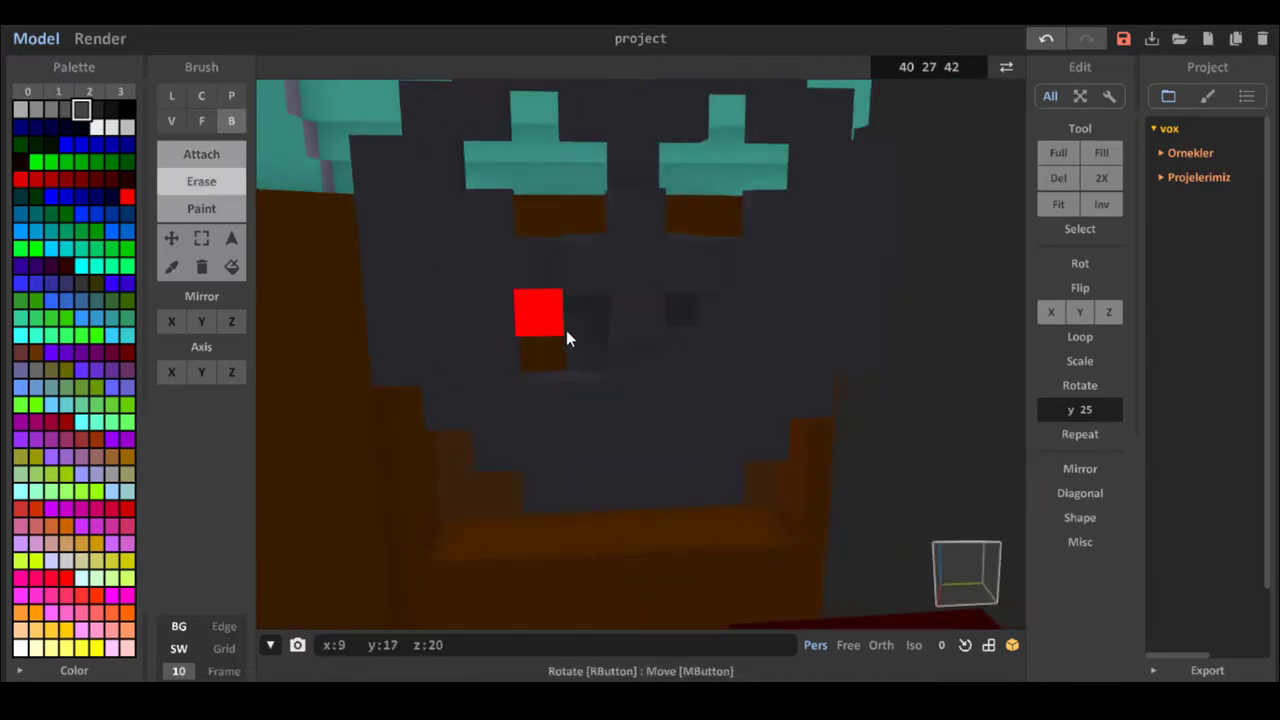
{"action": "left_click_drag", "start_coordinate": [725, 396], "coordinate": [730, 308]}
Box-select the steering wheel's voxels and rotate them with the value y 25.
{"action": "right_click_drag", "start_coordinate": [708, 398], "coordinate": [560, 460]}
{"action": "left_click", "coordinate": [203, 237]}
{"action": "mouse_move", "coordinate": [460, 132]}
{"action": "left_mouse_down"}
{"action": "mouse_move", "coordinate": [697, 380]}
{"action": "mouse_move", "coordinate": [715, 450]}
{"action": "left_mouse_up"}
{"action": "left_click_drag", "start_coordinate": [590, 430], "coordinate": [422, 158]}
{"action": "right_click_drag", "start_coordinate": [580, 412], "coordinate": [545, 310]}
{"action": "scroll", "coordinate": [545, 330], "scroll_direction": "up", "scroll_amount": 3}
{"action": "left_click_drag", "start_coordinate": [405, 415], "coordinate": [595, 515]}
{"action": "left_click_drag", "start_coordinate": [515, 340], "coordinate": [425, 190]}
{"action": "scroll", "coordinate": [1080, 385], "scroll_direction": "down", "scroll_amount": 1}
{"action": "left_click", "coordinate": [1080, 341]}
{"action": "right_click_drag", "start_coordinate": [700, 330], "coordinate": [574, 300]}
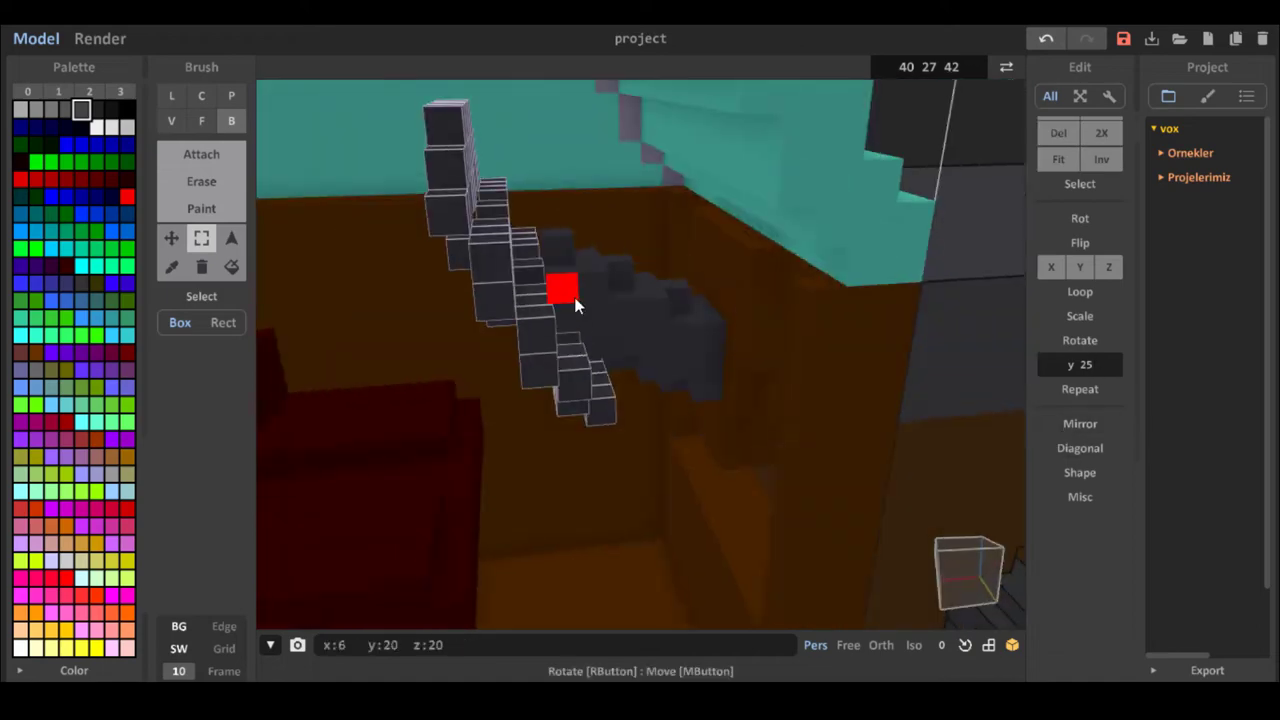
Set the rotation value to y -25 and rotate the selected steering wheel.
{"action": "left_click", "coordinate": [1076, 365]}
{"action": "type", "text": "-"}
{"action": "left_click", "coordinate": [1080, 341]}
{"action": "mouse_move", "coordinate": [500, 360]}
{"action": "right_mouse_down"}
{"action": "mouse_move", "coordinate": [609, 368]}
{"action": "mouse_move", "coordinate": [516, 368]}
{"action": "right_mouse_up"}
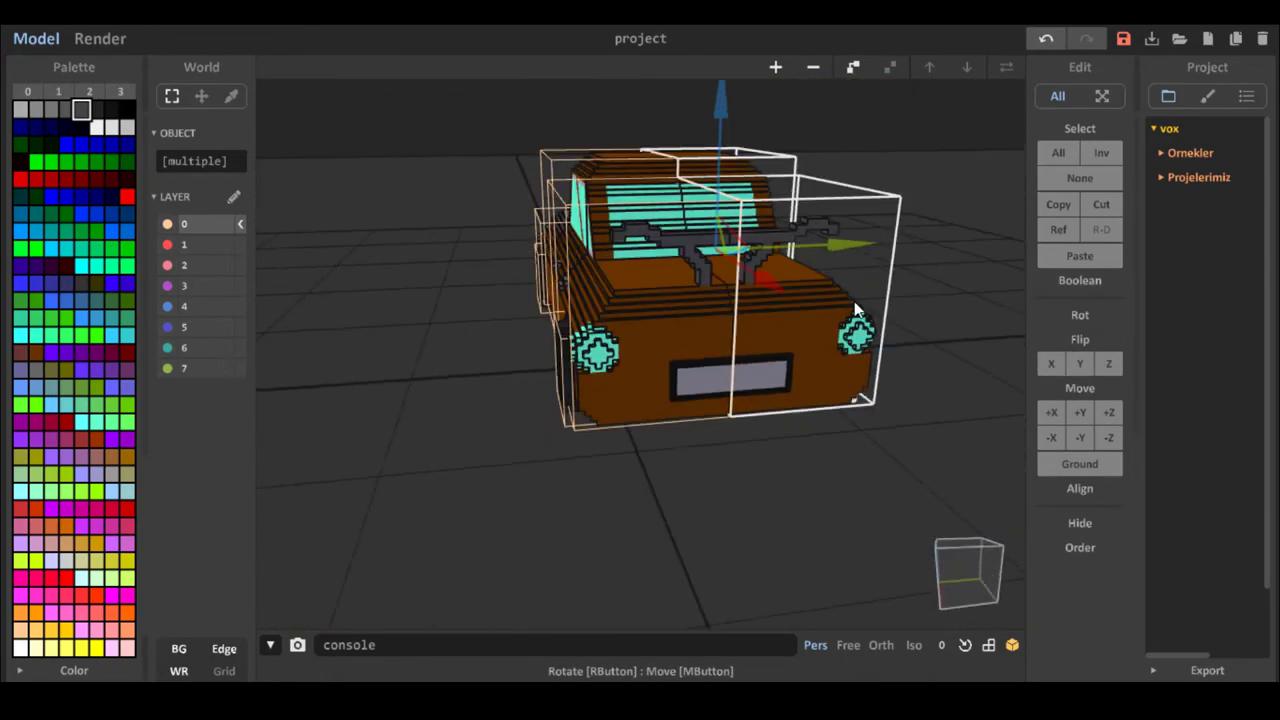
Switch the Face brush to painting on the front section with the grey hood.
{"action": "right_click_drag", "start_coordinate": [854, 301], "coordinate": [864, 283]}
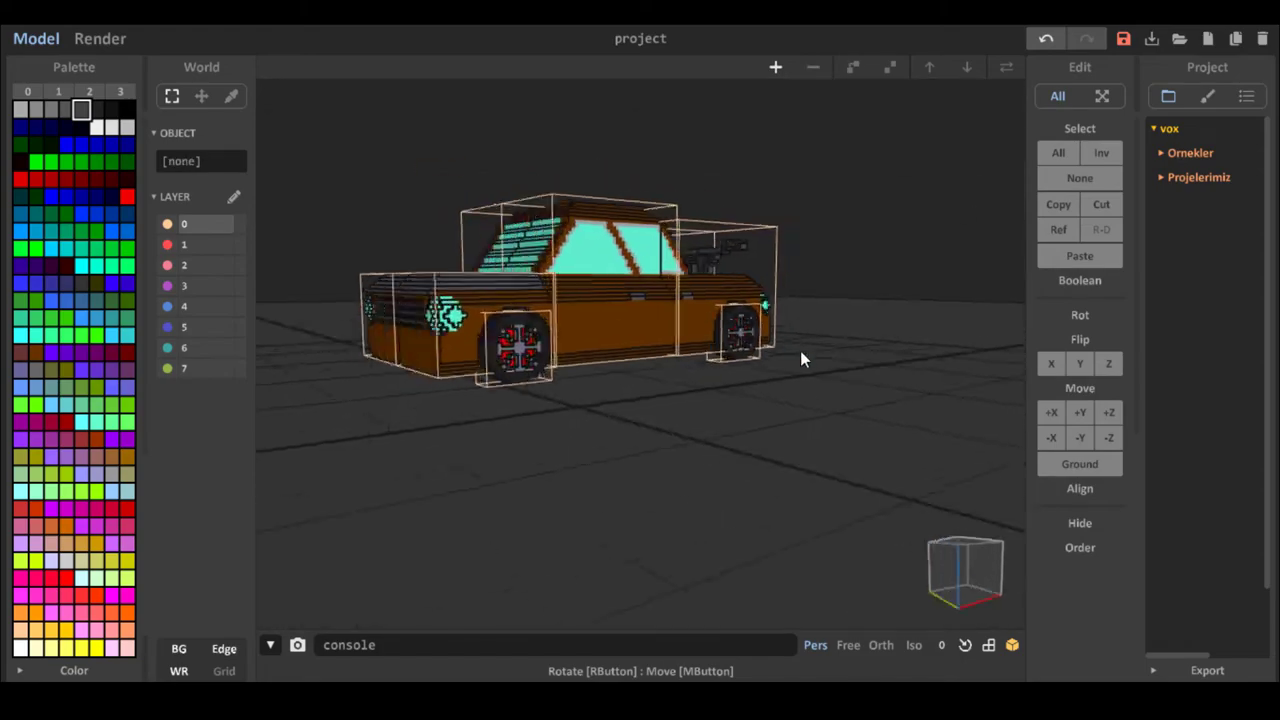
{"action": "scroll", "coordinate": [770, 348], "scroll_direction": "up", "scroll_amount": 2}
{"action": "right_click_drag", "start_coordinate": [739, 340], "coordinate": [773, 350]}
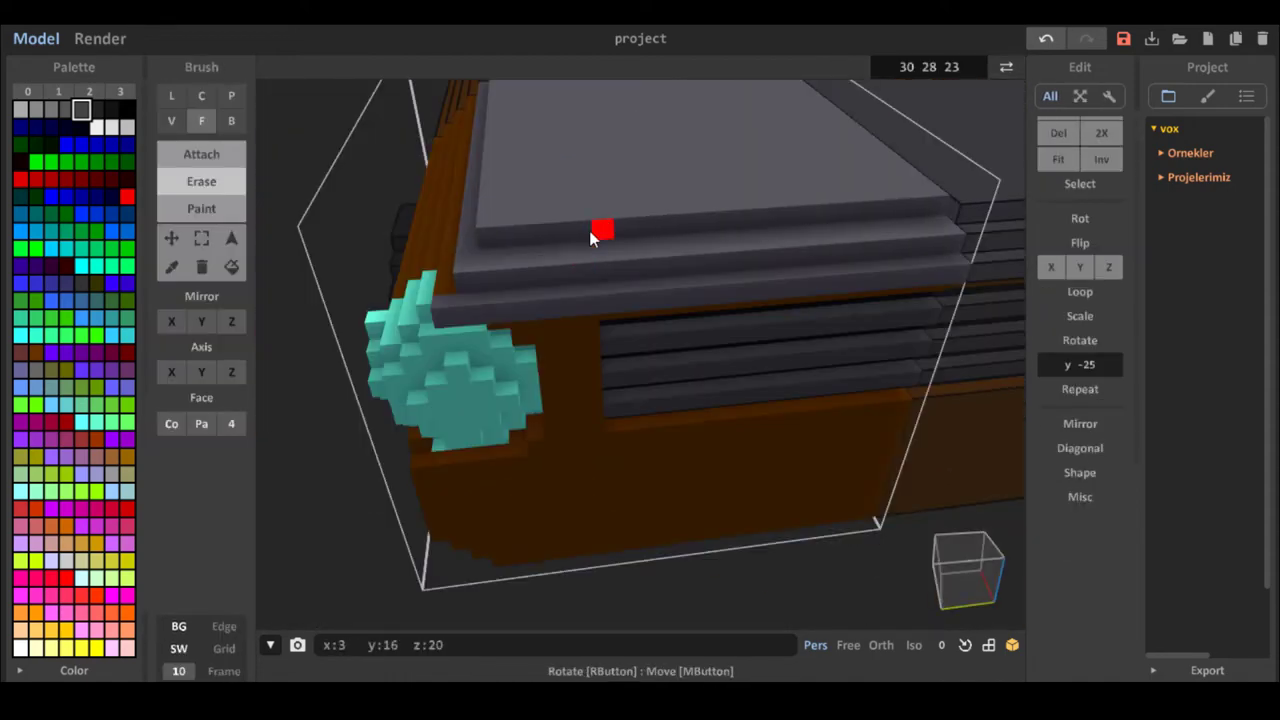
{"action": "left_click", "coordinate": [200, 209]}
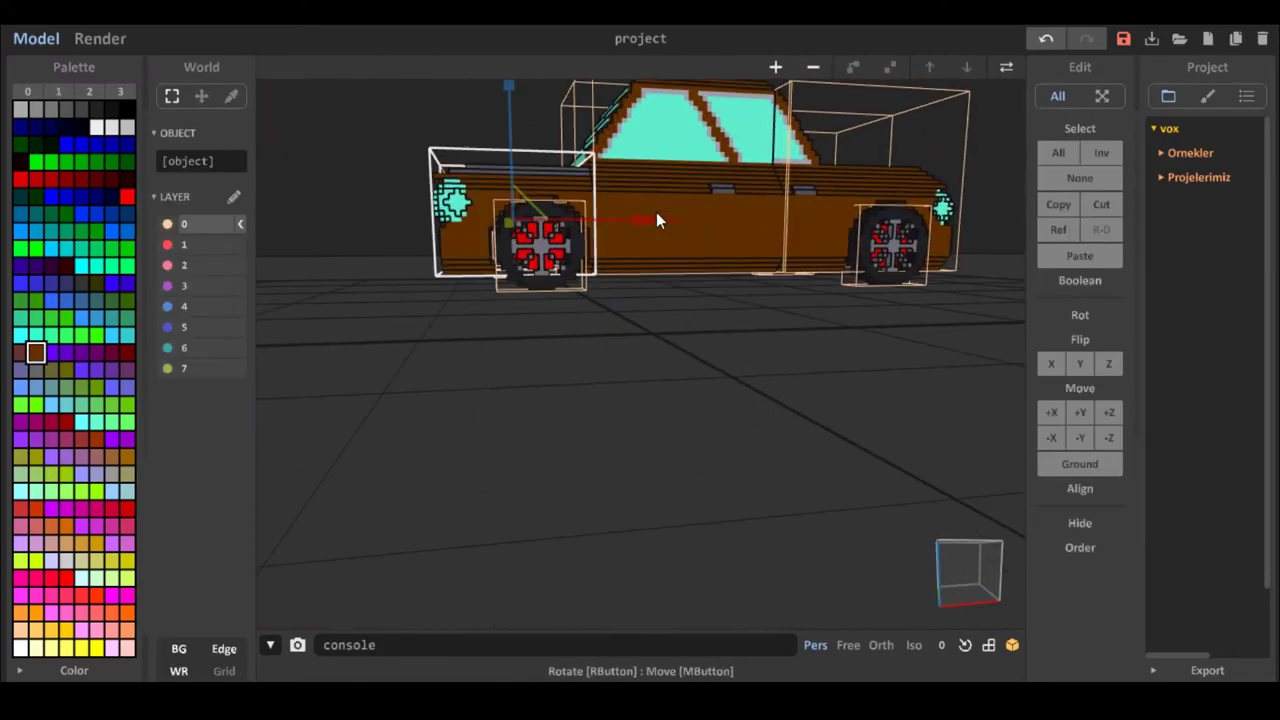
In the render workspace, give the brown body colour a Metal material with minimum specular and maximum roughness.
{"action": "left_click", "coordinate": [100, 39]}
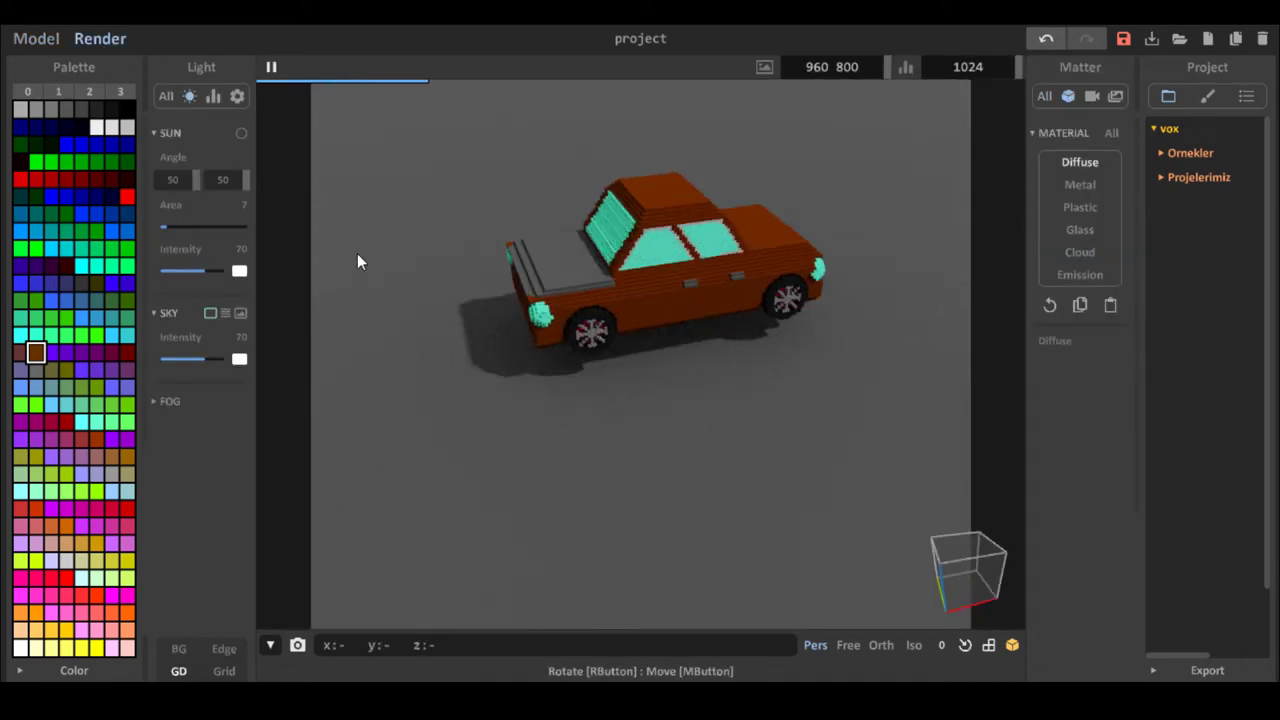
{"action": "left_click", "coordinate": [1080, 185]}
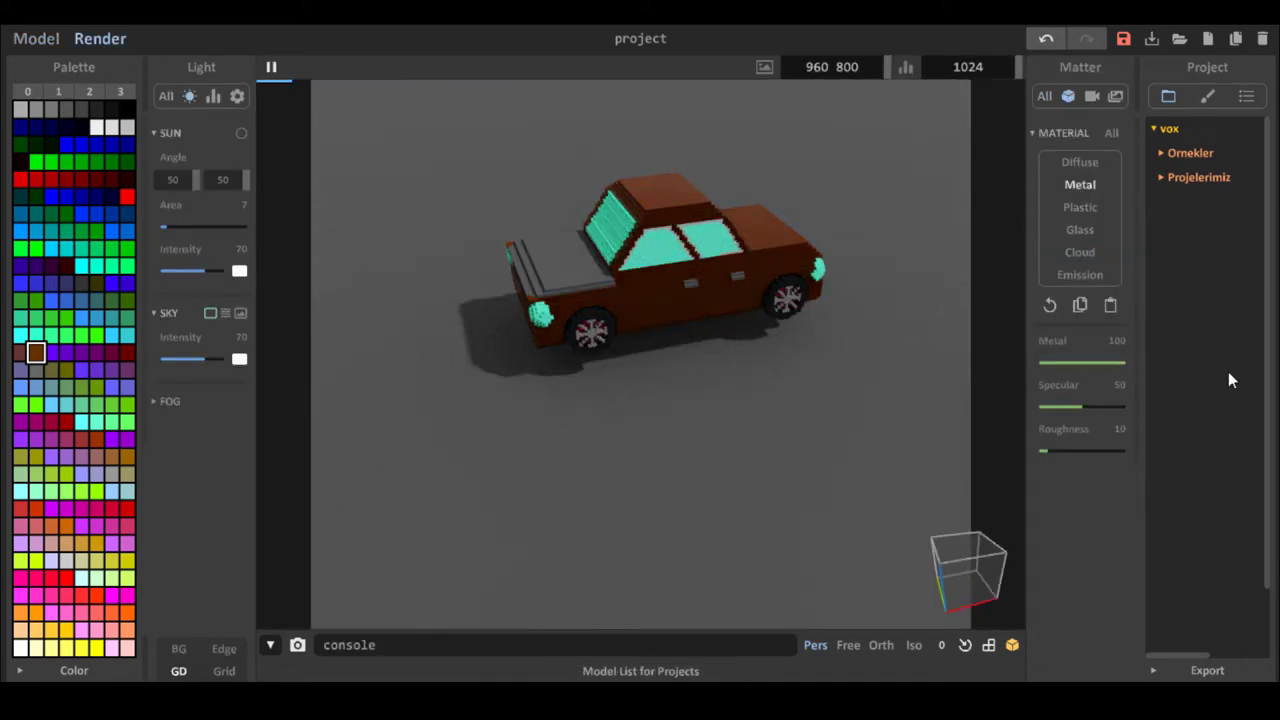
{"action": "left_click_drag", "start_coordinate": [1082, 407], "coordinate": [1126, 407]}
{"action": "left_click_drag", "start_coordinate": [1094, 364], "coordinate": [1073, 364]}
{"action": "left_click_drag", "start_coordinate": [1080, 409], "coordinate": [1038, 408]}
{"action": "left_click_drag", "start_coordinate": [1048, 451], "coordinate": [1126, 451]}
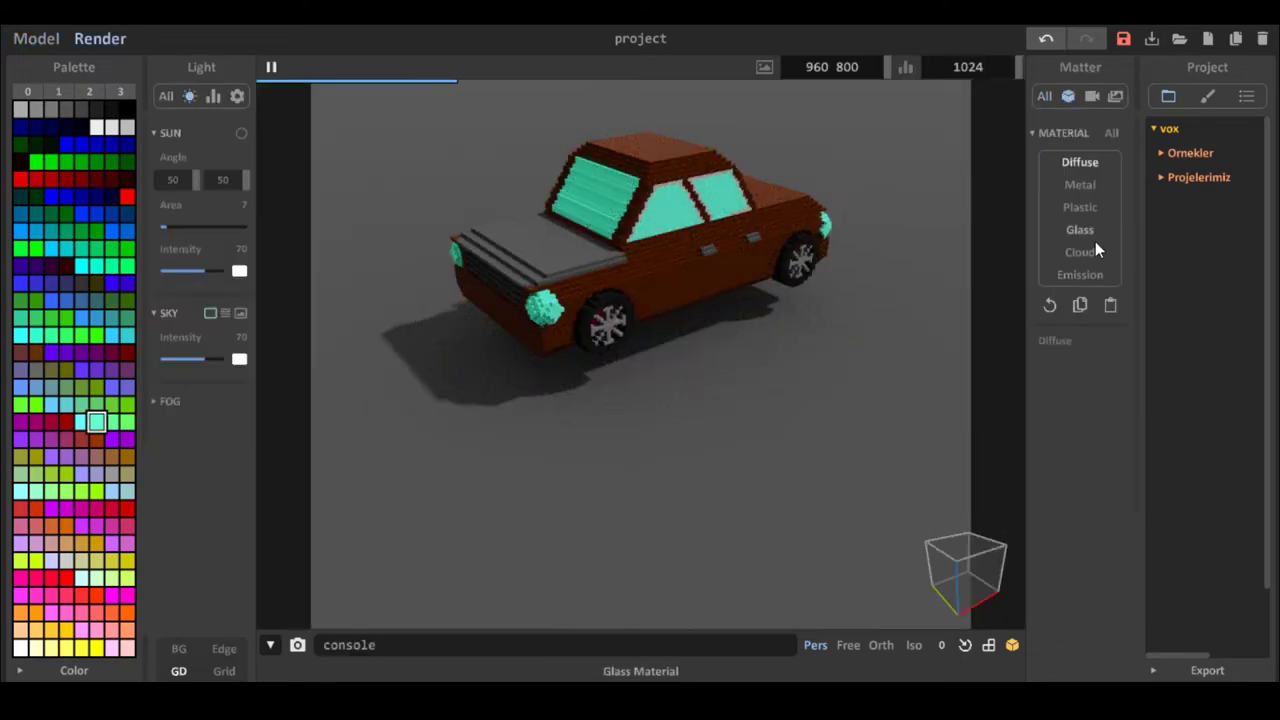
Give the turquoise windows and lights a Glass material with glass 100, refraction 1.13, roughness 0 and attenuation 10.
{"action": "left_click", "coordinate": [1093, 236]}
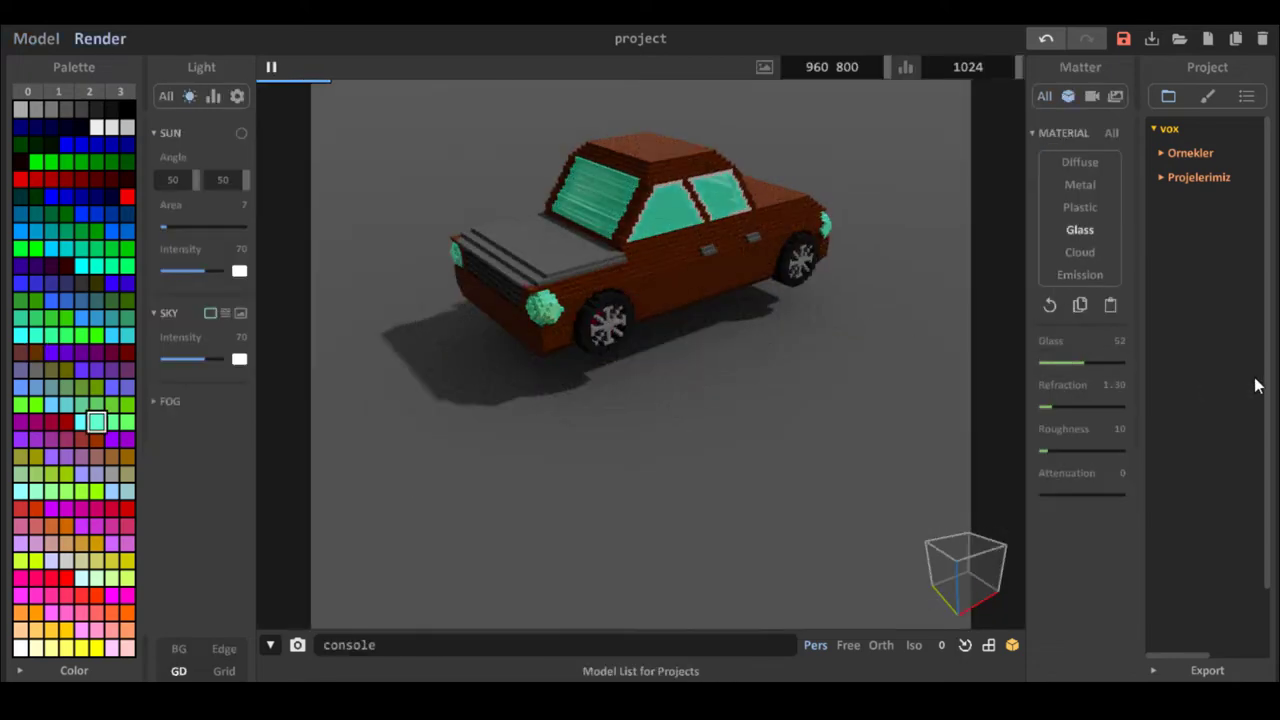
{"action": "left_click_drag", "start_coordinate": [1110, 363], "coordinate": [1126, 363]}
{"action": "right_click_drag", "start_coordinate": [780, 370], "coordinate": [880, 373]}
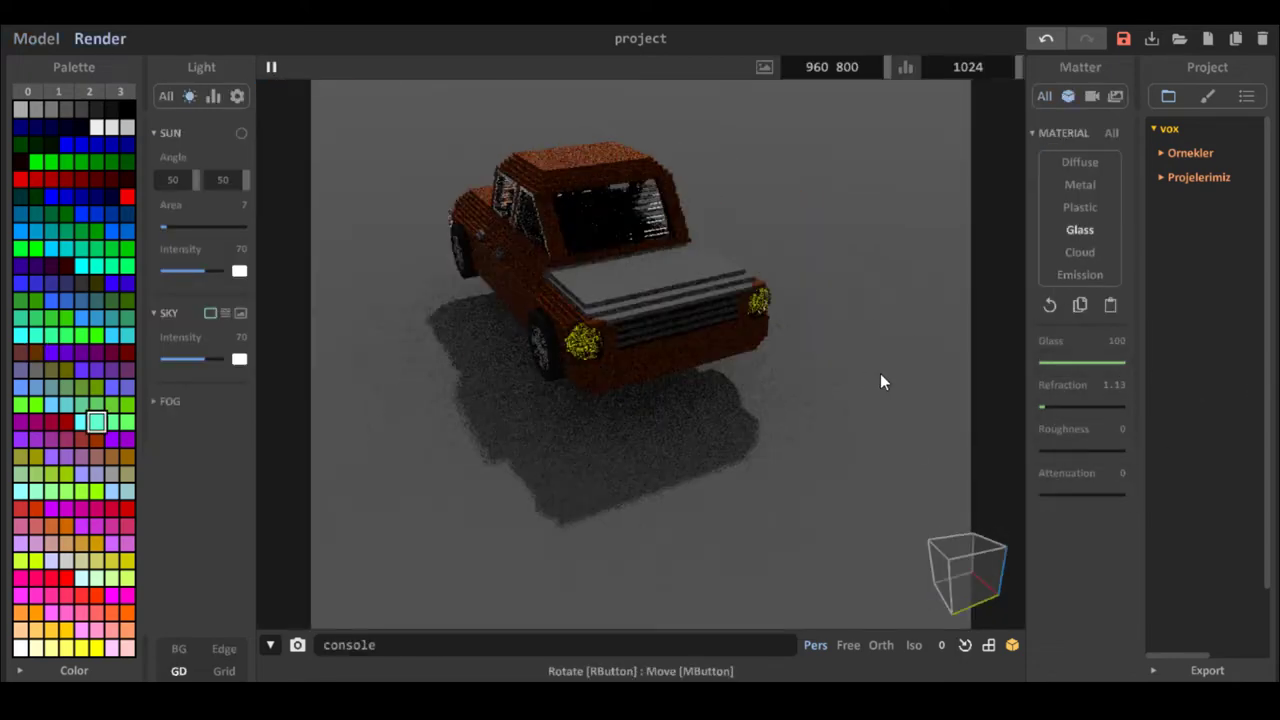
{"action": "scroll", "coordinate": [890, 375], "scroll_direction": "up", "scroll_amount": 5}
{"action": "mouse_move", "coordinate": [985, 378]}
{"action": "right_mouse_down"}
{"action": "mouse_move", "coordinate": [924, 380]}
{"action": "mouse_move", "coordinate": [990, 396]}
{"action": "right_mouse_up"}
{"action": "scroll", "coordinate": [990, 396], "scroll_direction": "down", "scroll_amount": 5}
{"action": "left_click_drag", "start_coordinate": [1047, 495], "coordinate": [1064, 495]}
{"action": "right_click_drag", "start_coordinate": [860, 445], "coordinate": [740, 422]}
{"action": "scroll", "coordinate": [690, 405], "scroll_direction": "up", "scroll_amount": 5}
{"action": "right_click_drag", "start_coordinate": [670, 397], "coordinate": [468, 402]}
{"action": "scroll", "coordinate": [537, 400], "scroll_direction": "down", "scroll_amount": 4}
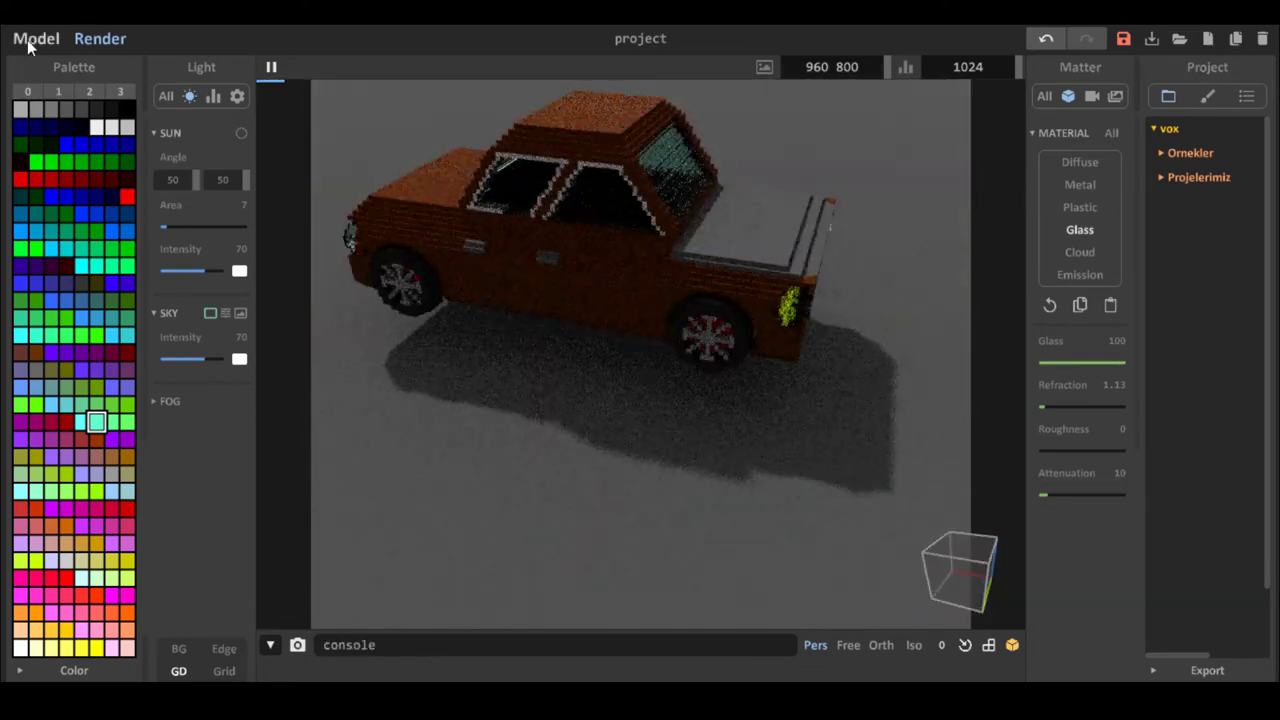
Sample the hood's grey from the model and give it a Plastic material with plastic 100, specular 0 and roughness 100.
{"action": "left_click", "coordinate": [30, 41]}
{"action": "left_click", "coordinate": [790, 205], "text": "alt"}
{"action": "left_click", "coordinate": [100, 39]}
{"action": "left_click", "coordinate": [1080, 207]}
{"action": "left_click_drag", "start_coordinate": [1060, 363], "coordinate": [1037, 409]}
{"action": "left_click_drag", "start_coordinate": [1049, 451], "coordinate": [1128, 452]}
{"action": "left_click_drag", "start_coordinate": [1100, 363], "coordinate": [1136, 366]}
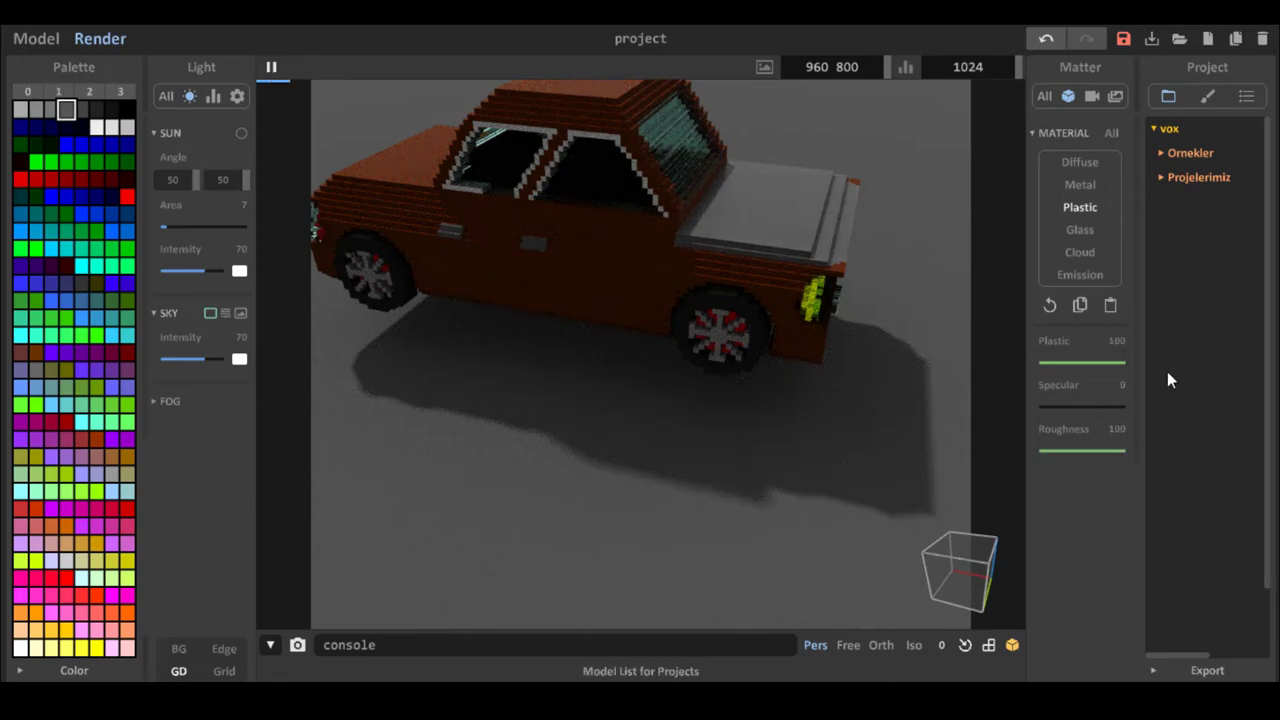
Return to the modelling workspace and open the passenger-side cabin section for editing at its dashboard.
{"action": "right_click_drag", "start_coordinate": [745, 402], "coordinate": [525, 362]}
{"action": "mouse_move", "coordinate": [535, 269]}
{"action": "right_mouse_down"}
{"action": "mouse_move", "coordinate": [527, 296]}
{"action": "mouse_move", "coordinate": [495, 292]}
{"action": "right_mouse_up"}
{"action": "left_click", "coordinate": [36, 39]}
{"action": "right_click_drag", "start_coordinate": [599, 226], "coordinate": [665, 303]}
{"action": "left_click", "coordinate": [665, 303]}
{"action": "left_click", "coordinate": [170, 97]}
{"action": "double_click", "coordinate": [768, 241]}
{"action": "scroll", "coordinate": [770, 245], "scroll_direction": "up", "scroll_amount": 10}
{"action": "mouse_move", "coordinate": [770, 245]}
{"action": "right_mouse_down"}
{"action": "mouse_move", "coordinate": [716, 429]}
{"action": "mouse_move", "coordinate": [619, 465]}
{"action": "right_mouse_up"}
Erase the protruding steering wheel leftovers from the passenger-side dashboard with the Face brush.
{"action": "key", "text": "f"}
{"action": "key", "text": "r"}
{"action": "left_click", "coordinate": [700, 400]}
{"action": "left_click", "coordinate": [771, 500]}
{"action": "left_click", "coordinate": [764, 282]}
{"action": "left_click", "coordinate": [772, 325]}
{"action": "left_click", "coordinate": [740, 190]}
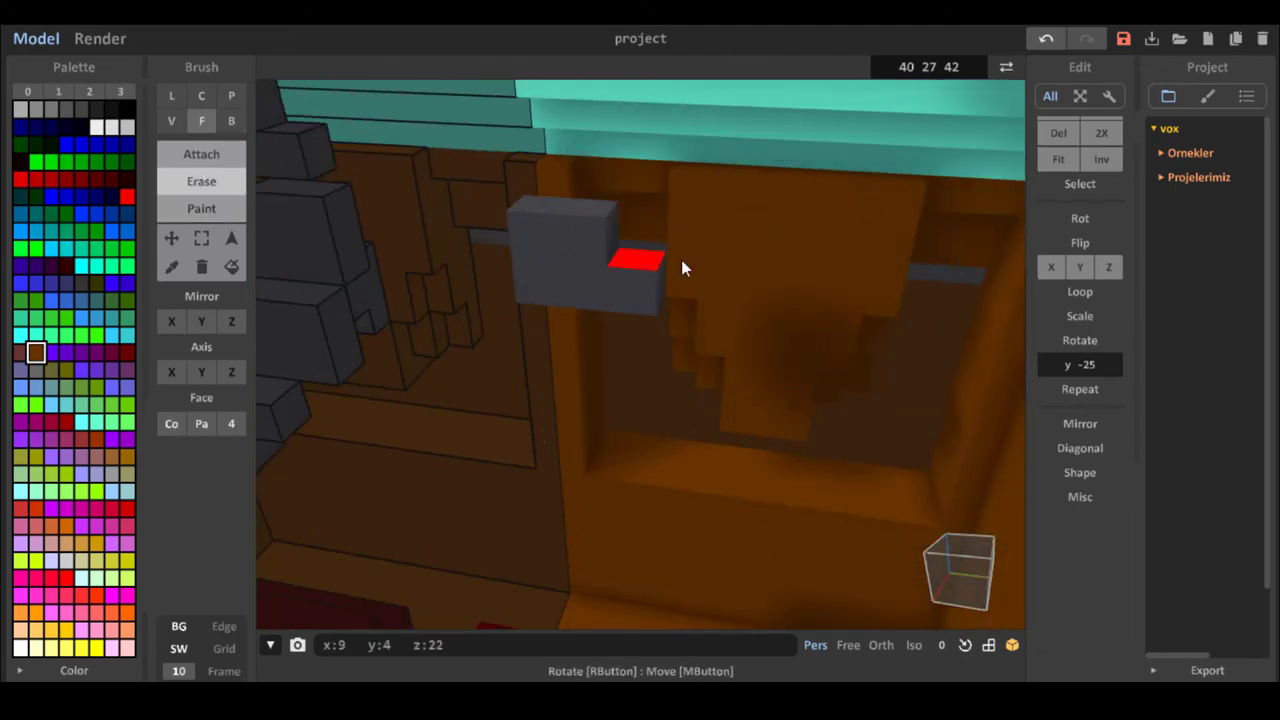
{"action": "left_click", "coordinate": [642, 262]}
Extrude the recessed faces of the passenger-side dashboard with the Face brush to make one flat panel.
{"action": "left_click", "coordinate": [196, 154]}
{"action": "left_click_drag", "start_coordinate": [723, 476], "coordinate": [680, 330]}
{"action": "scroll", "coordinate": [676, 325], "scroll_direction": "down", "scroll_amount": 2}
{"action": "right_click_drag", "start_coordinate": [676, 325], "coordinate": [534, 300]}
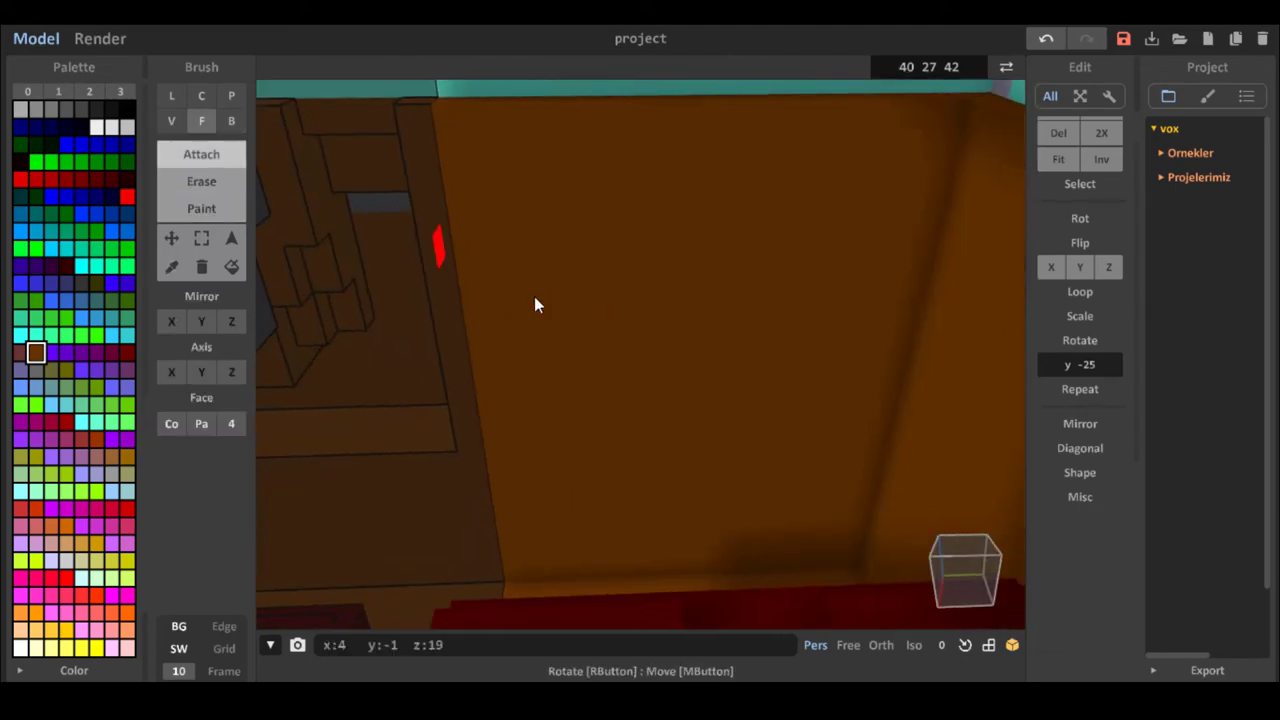
Erase a rectangular recess in the passenger-side dashboard with the Box brush, undoing an extra Face erase.
{"action": "left_click", "coordinate": [231, 121]}
{"action": "left_click", "coordinate": [201, 181]}
{"action": "left_click_drag", "start_coordinate": [534, 256], "coordinate": [857, 386]}
{"action": "left_click", "coordinate": [201, 121]}
{"action": "left_click", "coordinate": [660, 320]}
{"action": "key", "text": "ctrl+z"}
{"action": "scroll", "coordinate": [784, 281], "scroll_direction": "up", "scroll_amount": 4}
Paint the faces of the dashboard recess light grey with the Face brush.
{"action": "left_click", "coordinate": [67, 109]}
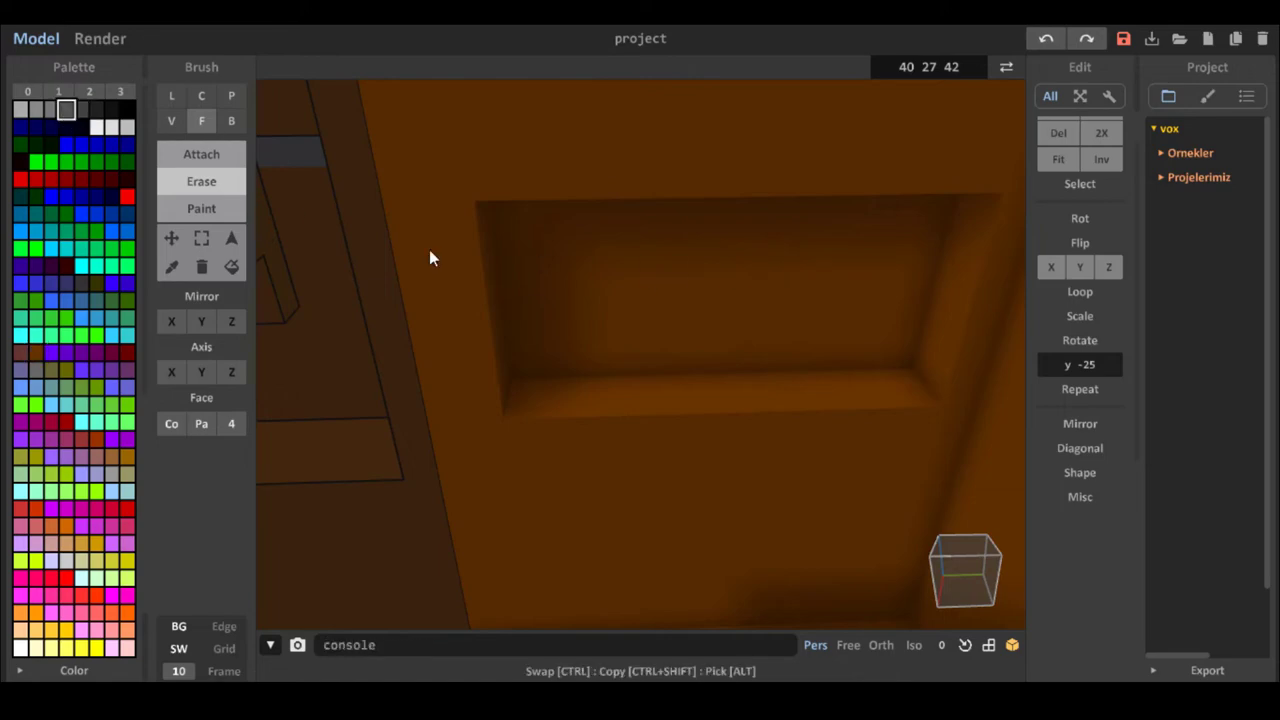
{"action": "left_click", "coordinate": [20, 109]}
{"action": "left_click", "coordinate": [201, 208]}
{"action": "left_click", "coordinate": [616, 384]}
{"action": "left_click", "coordinate": [942, 300]}
{"action": "scroll", "coordinate": [490, 181], "scroll_direction": "down", "scroll_amount": 4}
{"action": "left_click", "coordinate": [430, 340]}
{"action": "mouse_move", "coordinate": [490, 181]}
{"action": "right_mouse_down"}
{"action": "mouse_move", "coordinate": [547, 266]}
{"action": "mouse_move", "coordinate": [481, 230]}
{"action": "mouse_move", "coordinate": [382, 244]}
{"action": "mouse_move", "coordinate": [404, 229]}
{"action": "mouse_move", "coordinate": [540, 215]}
{"action": "right_mouse_up"}
{"action": "scroll", "coordinate": [547, 266], "scroll_direction": "up", "scroll_amount": 3}
{"action": "scroll", "coordinate": [481, 230], "scroll_direction": "down", "scroll_amount": 8}
Open the rear body section and erase voxel rows along the Y axis to step its lower edge with the Box brush.
{"action": "key", "text": "Tab"}
{"action": "double_click", "coordinate": [643, 251]}
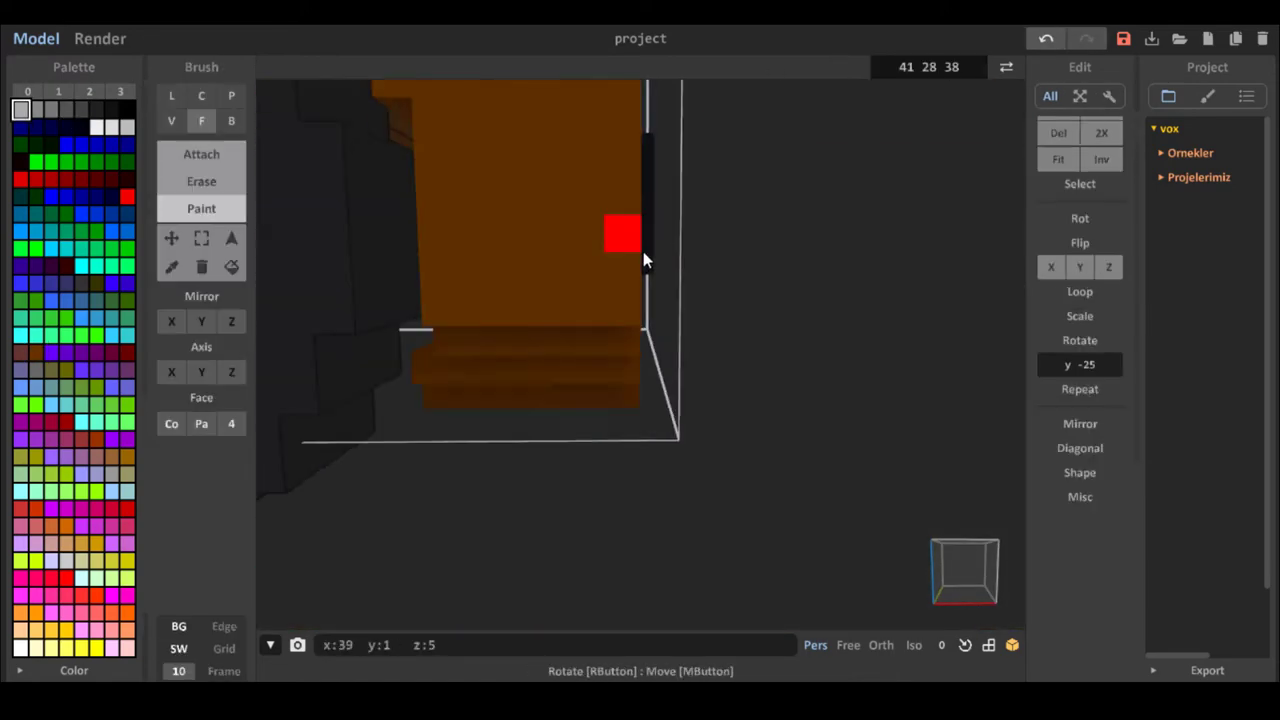
{"action": "right_click_drag", "start_coordinate": [643, 251], "coordinate": [590, 215]}
{"action": "left_click", "coordinate": [181, 270]}
{"action": "left_click", "coordinate": [201, 181]}
{"action": "left_click", "coordinate": [231, 121]}
{"action": "left_click", "coordinate": [201, 372]}
{"action": "left_click_drag", "start_coordinate": [590, 299], "coordinate": [492, 312]}
{"action": "left_click", "coordinate": [500, 260]}
{"action": "mouse_move", "coordinate": [500, 260]}
{"action": "right_mouse_down"}
{"action": "mouse_move", "coordinate": [547, 270]}
{"action": "mouse_move", "coordinate": [534, 253]}
{"action": "right_mouse_up"}
{"action": "scroll", "coordinate": [534, 253], "scroll_direction": "down", "scroll_amount": 6}
{"action": "right_click_drag", "start_coordinate": [496, 359], "coordinate": [600, 361]}
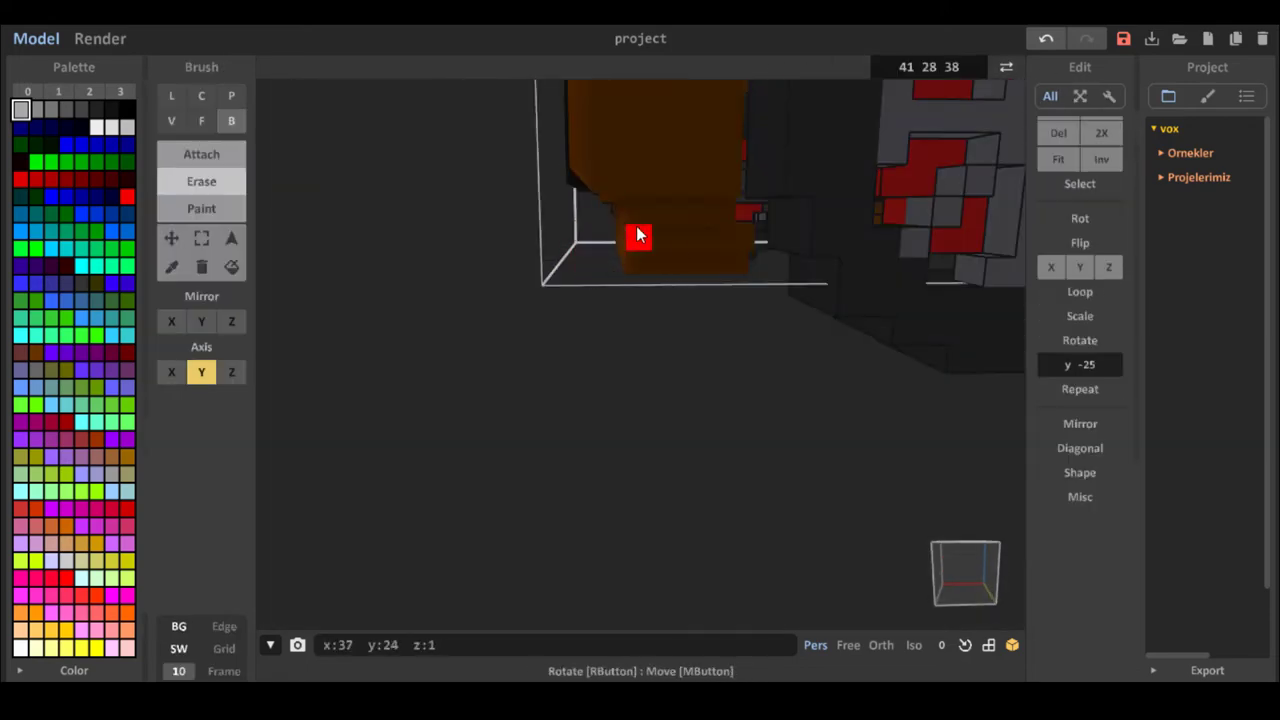
Inspect the lower corners of the body around the wheels and check the rendered car from the side.
{"action": "right_click_drag", "start_coordinate": [637, 237], "coordinate": [761, 291]}
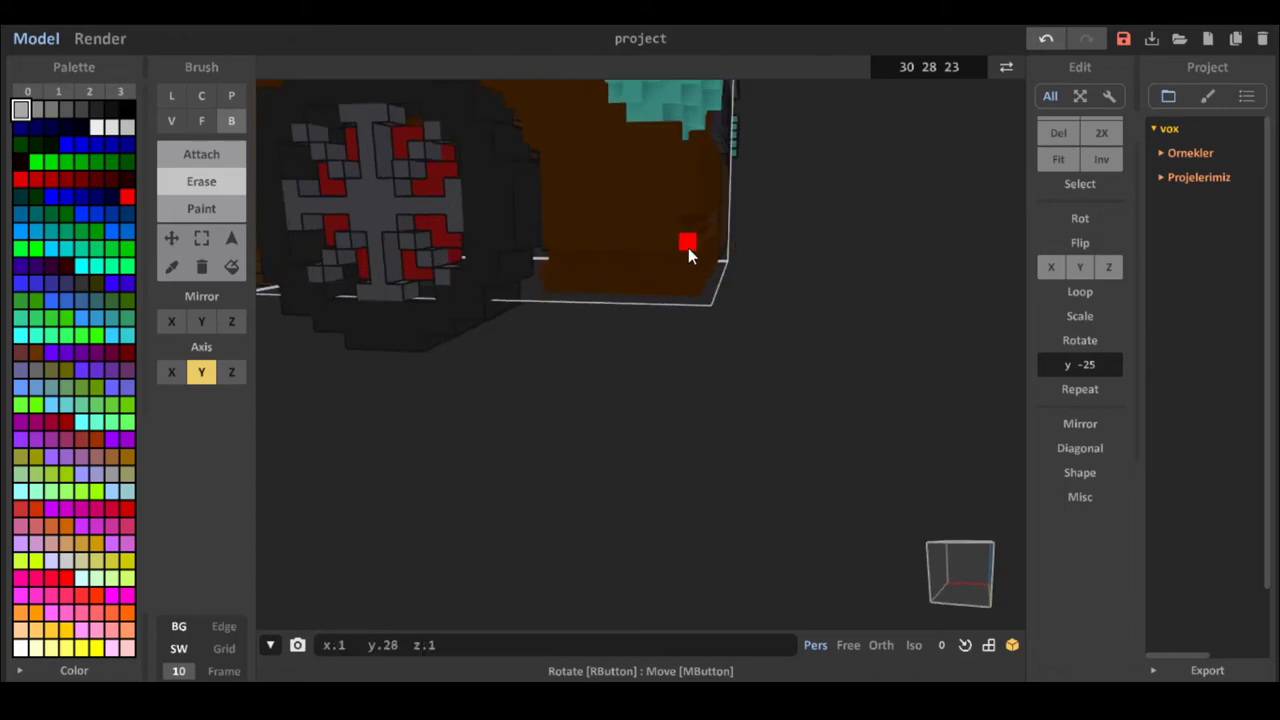
{"action": "right_click_drag", "start_coordinate": [688, 248], "coordinate": [410, 310]}
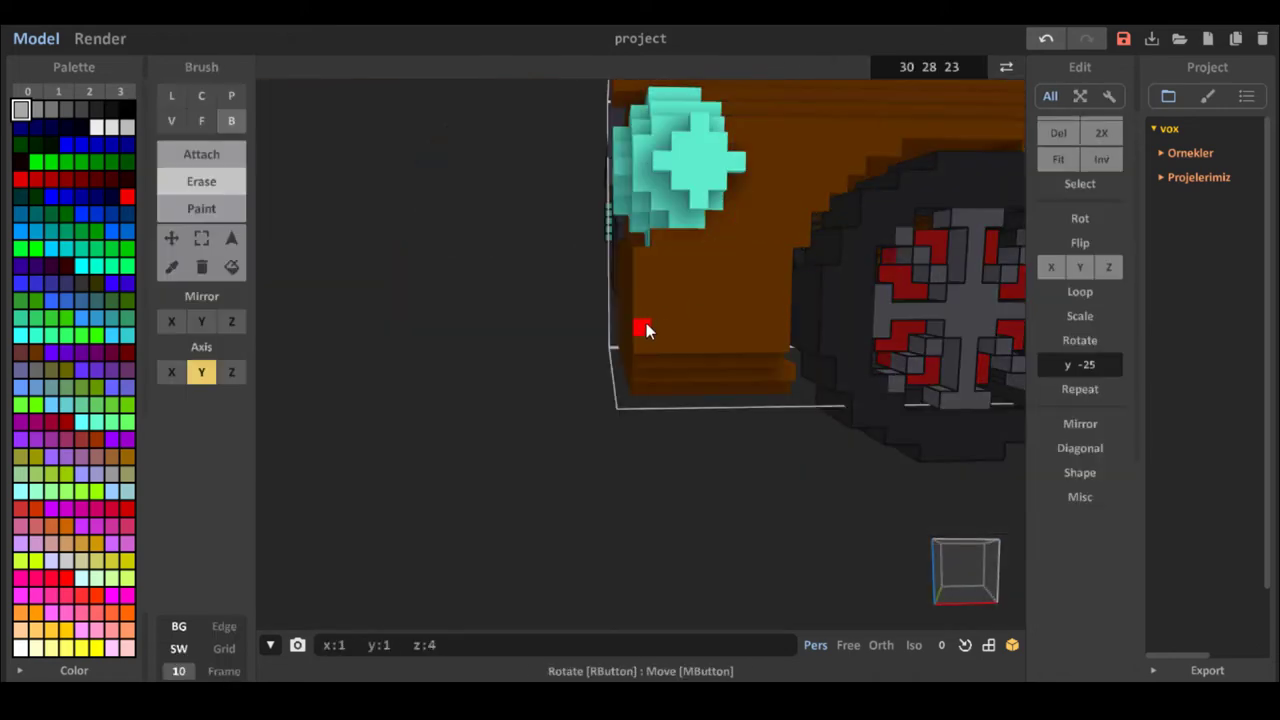
{"action": "right_click_drag", "start_coordinate": [680, 491], "coordinate": [502, 457]}
{"action": "scroll", "coordinate": [751, 446], "scroll_direction": "down", "scroll_amount": 5}
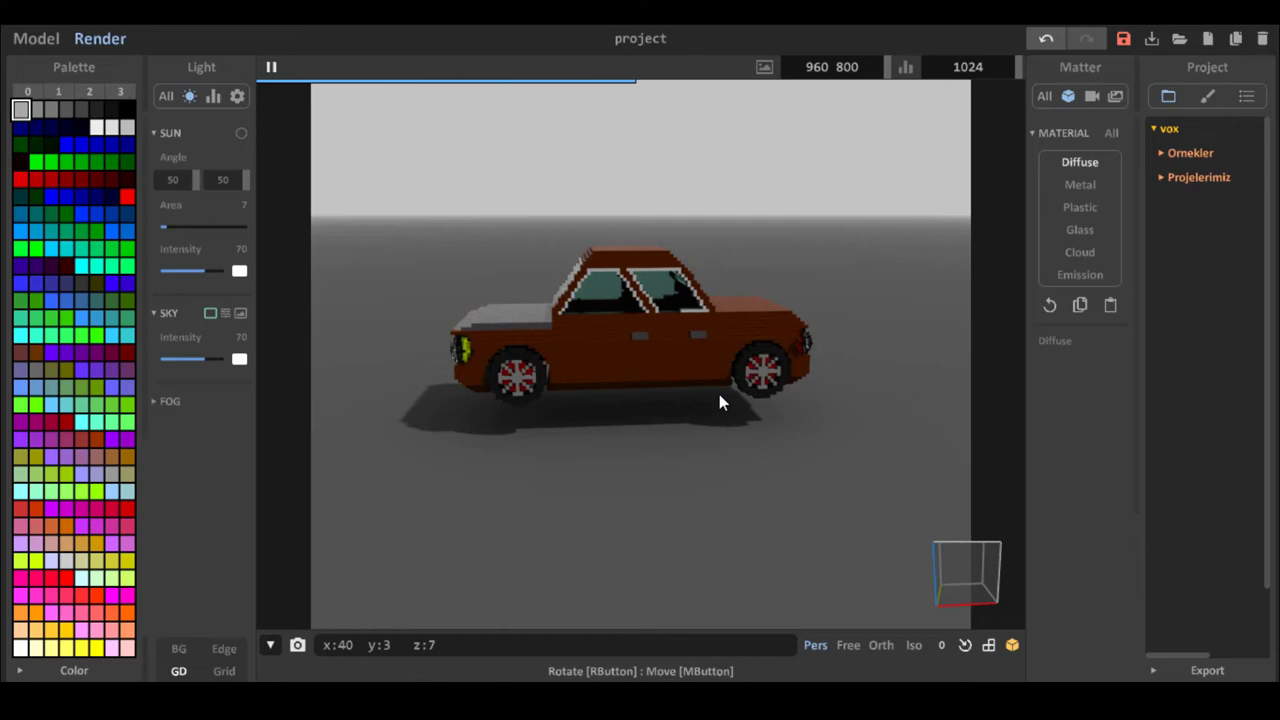
{"action": "right_click_drag", "start_coordinate": [720, 398], "coordinate": [834, 383]}
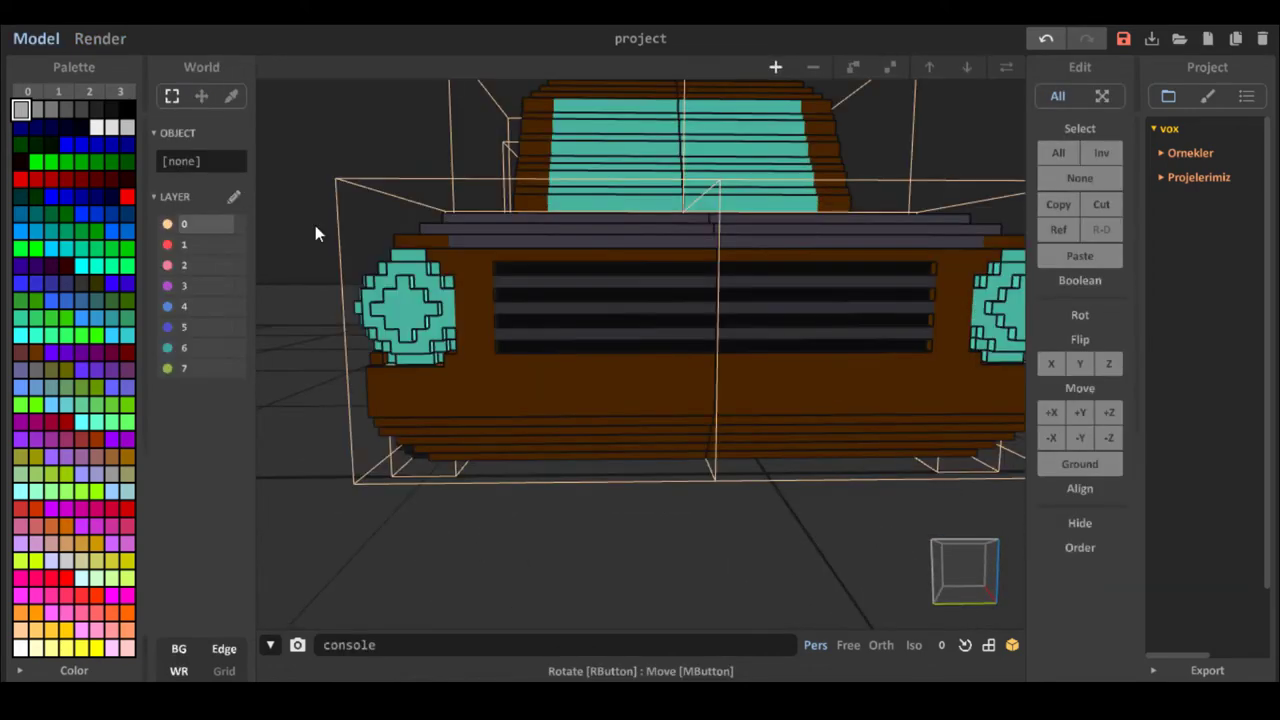
Open one front section and attach a near-black box below the grille at the car's centre as a licence plate backing.
{"action": "double_click", "coordinate": [380, 280]}
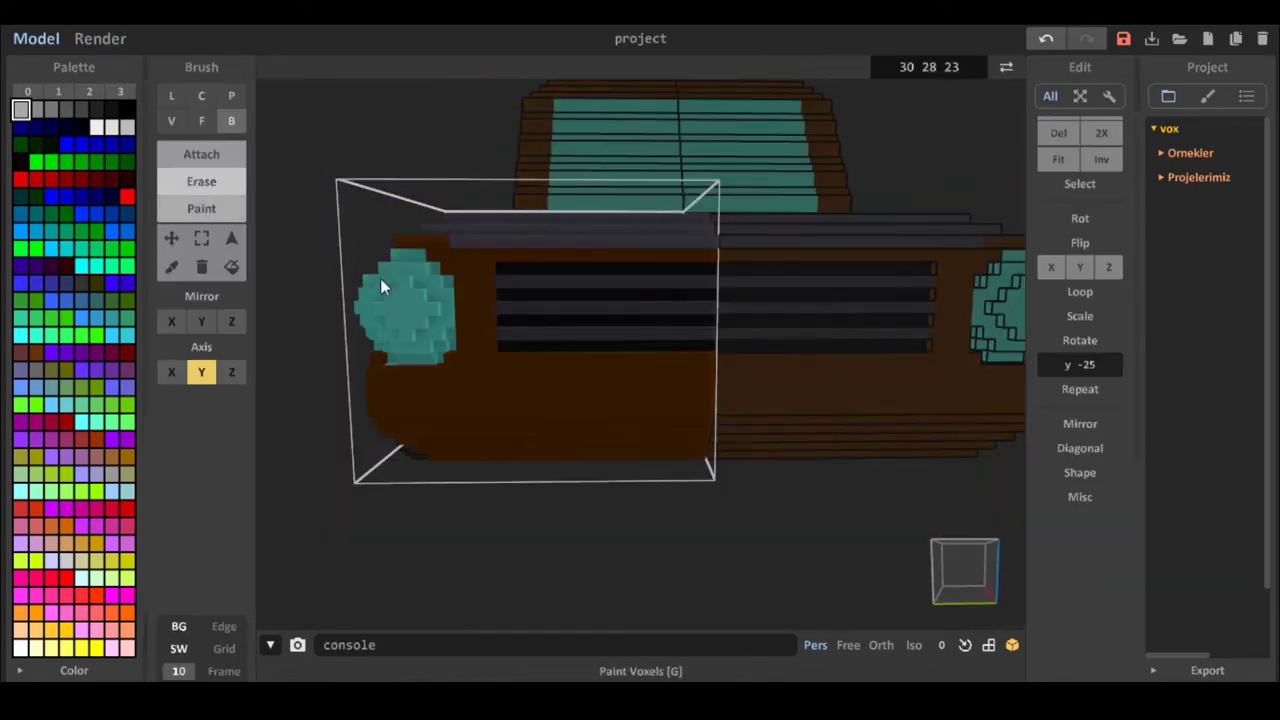
{"action": "left_click", "coordinate": [96, 109]}
{"action": "left_click", "coordinate": [201, 154]}
{"action": "left_click", "coordinate": [201, 372]}
{"action": "left_click_drag", "start_coordinate": [712, 372], "coordinate": [656, 426]}
{"action": "left_click_drag", "start_coordinate": [593, 372], "coordinate": [648, 426]}
Paint the inner area of the front licence plate light grey.
{"action": "left_click", "coordinate": [22, 109]}
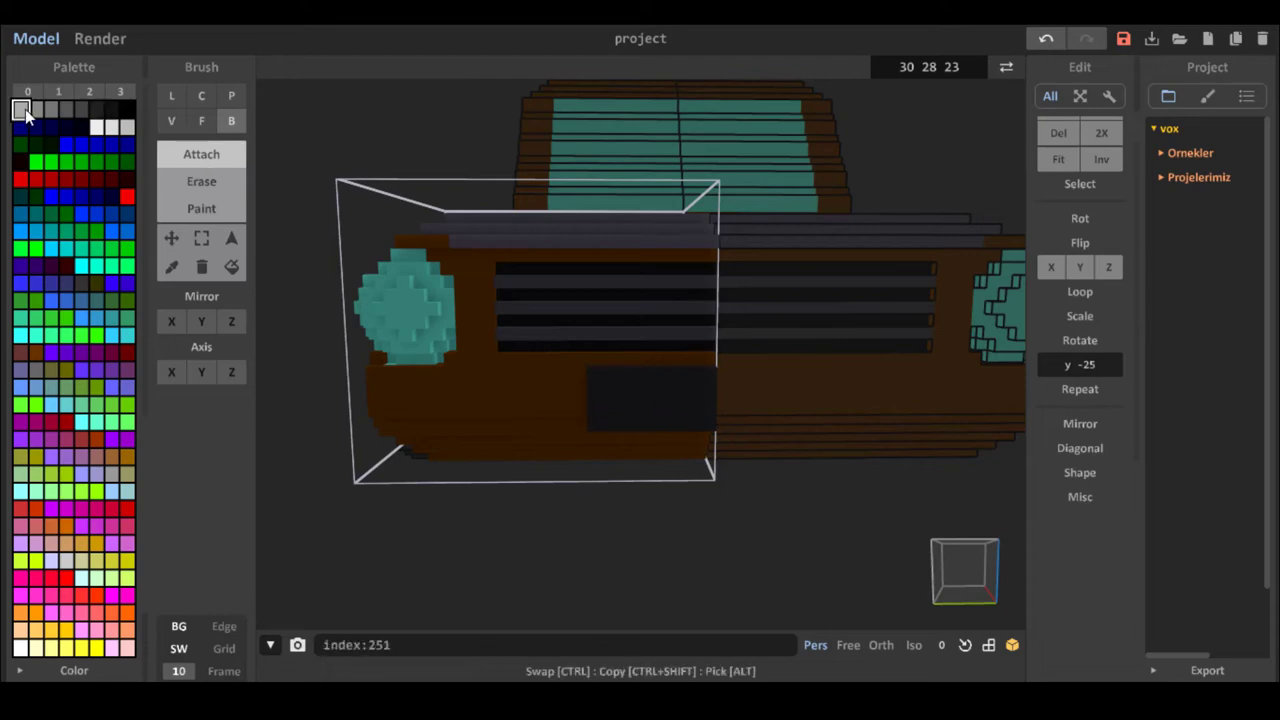
{"action": "left_click", "coordinate": [201, 208]}
{"action": "mouse_move", "coordinate": [616, 385]}
{"action": "left_mouse_down"}
{"action": "mouse_move", "coordinate": [710, 412]}
{"action": "mouse_move", "coordinate": [607, 412]}
{"action": "left_mouse_up"}
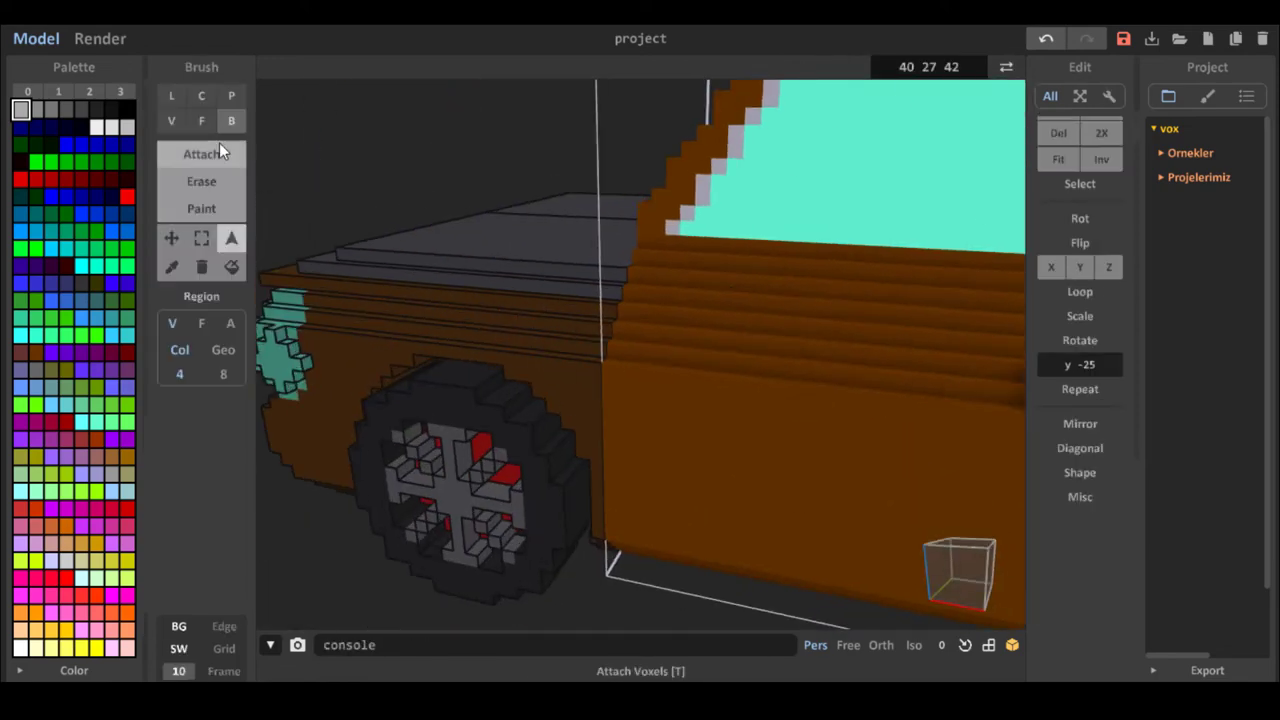
Attach brown boxes at the front corner of the door beneath the side window as a side mirror bracket.
{"action": "left_click", "coordinate": [82, 109]}
{"action": "left_click", "coordinate": [36, 352]}
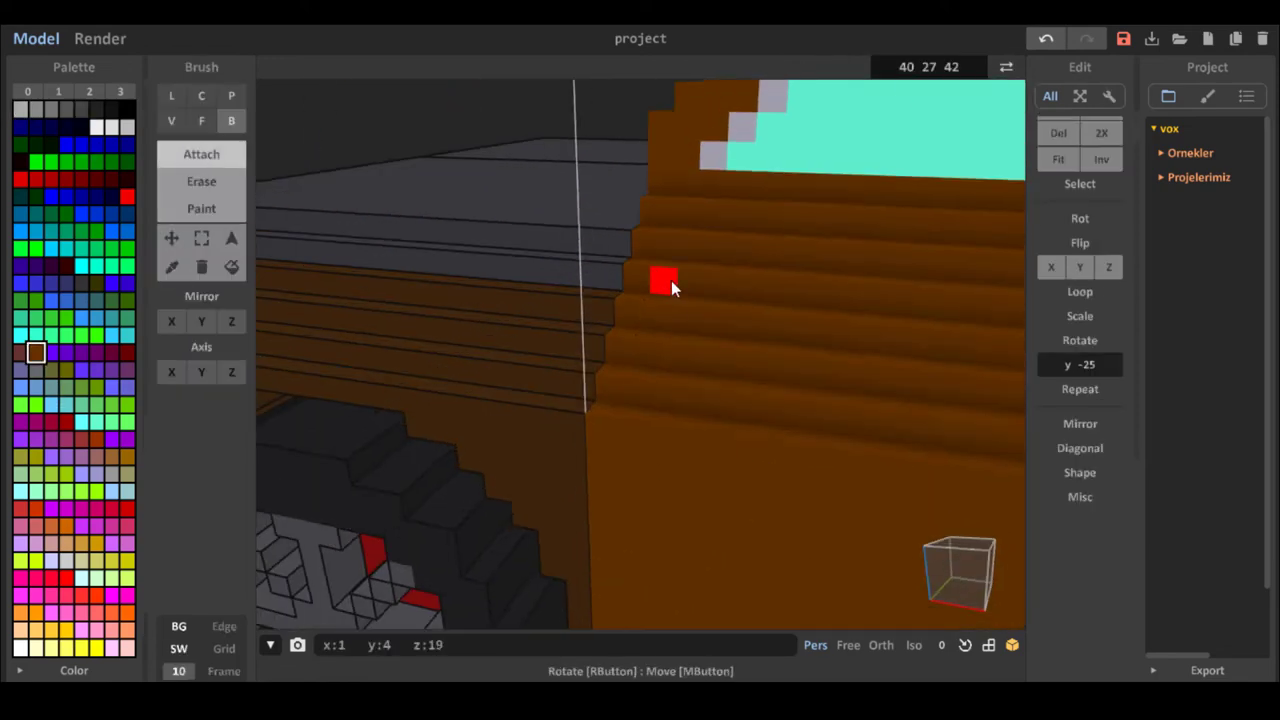
{"action": "right_click_drag", "start_coordinate": [671, 280], "coordinate": [702, 368]}
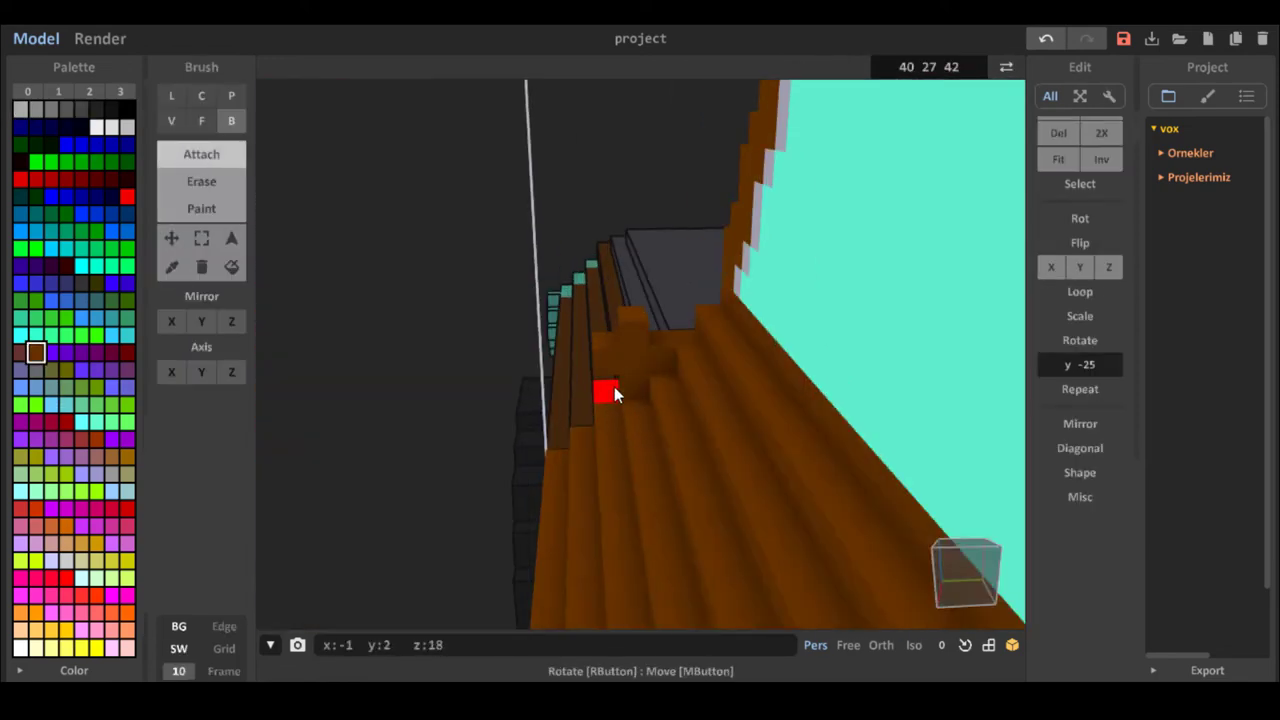
{"action": "right_click_drag", "start_coordinate": [608, 389], "coordinate": [690, 345]}
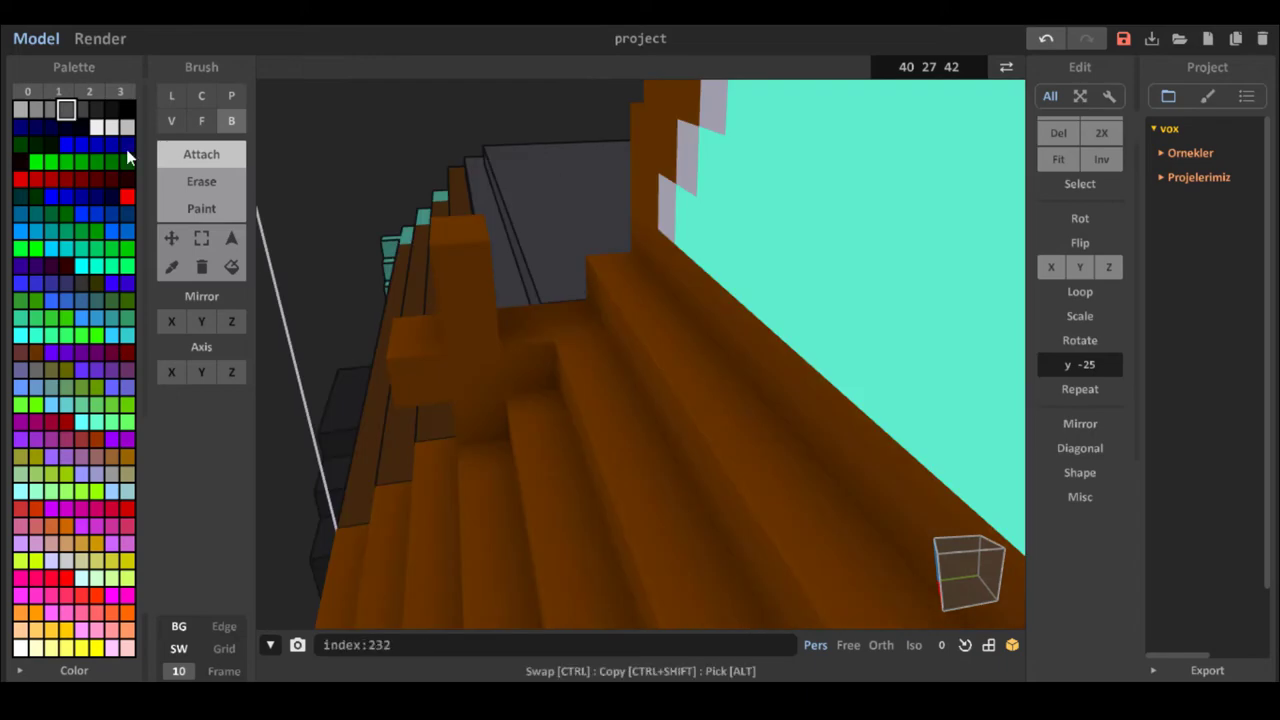
Attach dark grey boxes upward and outward around the bracket to start the side mirror's housing.
{"action": "left_click", "coordinate": [82, 109]}
{"action": "right_click_drag", "start_coordinate": [518, 281], "coordinate": [699, 269]}
{"action": "left_click_drag", "start_coordinate": [638, 468], "coordinate": [550, 424]}
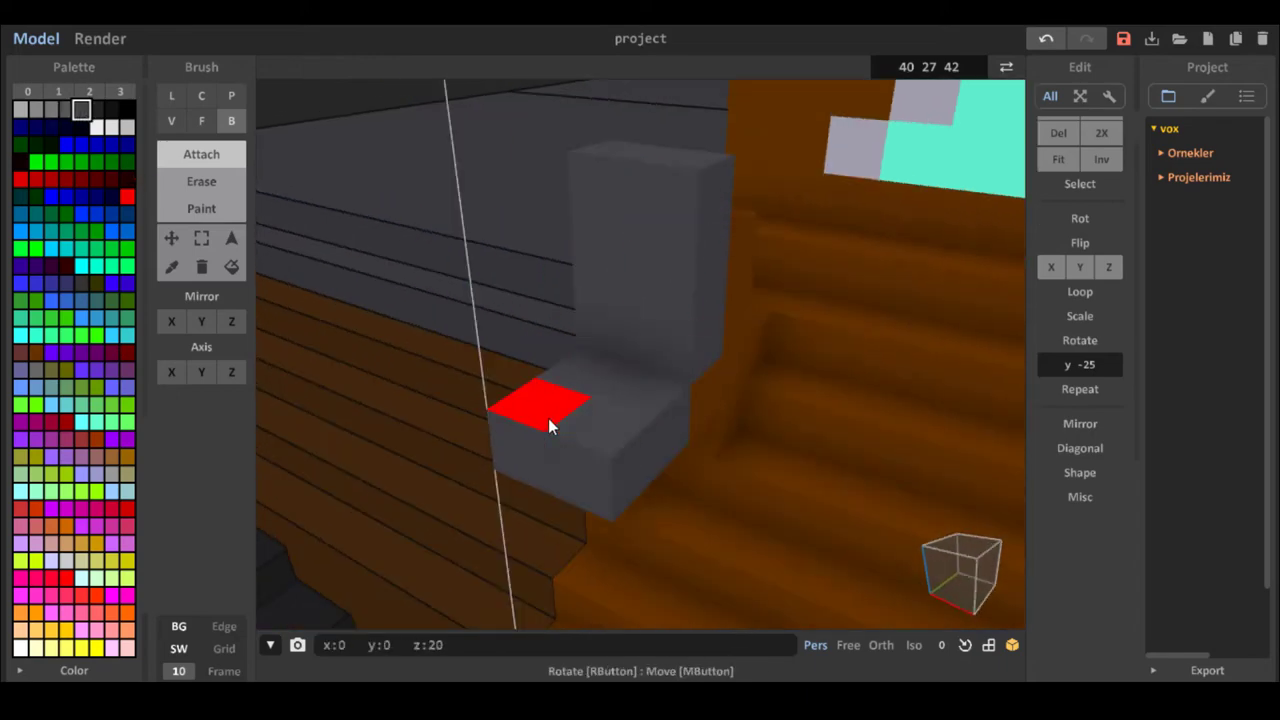
{"action": "scroll", "coordinate": [550, 424], "scroll_direction": "down", "scroll_amount": 5}
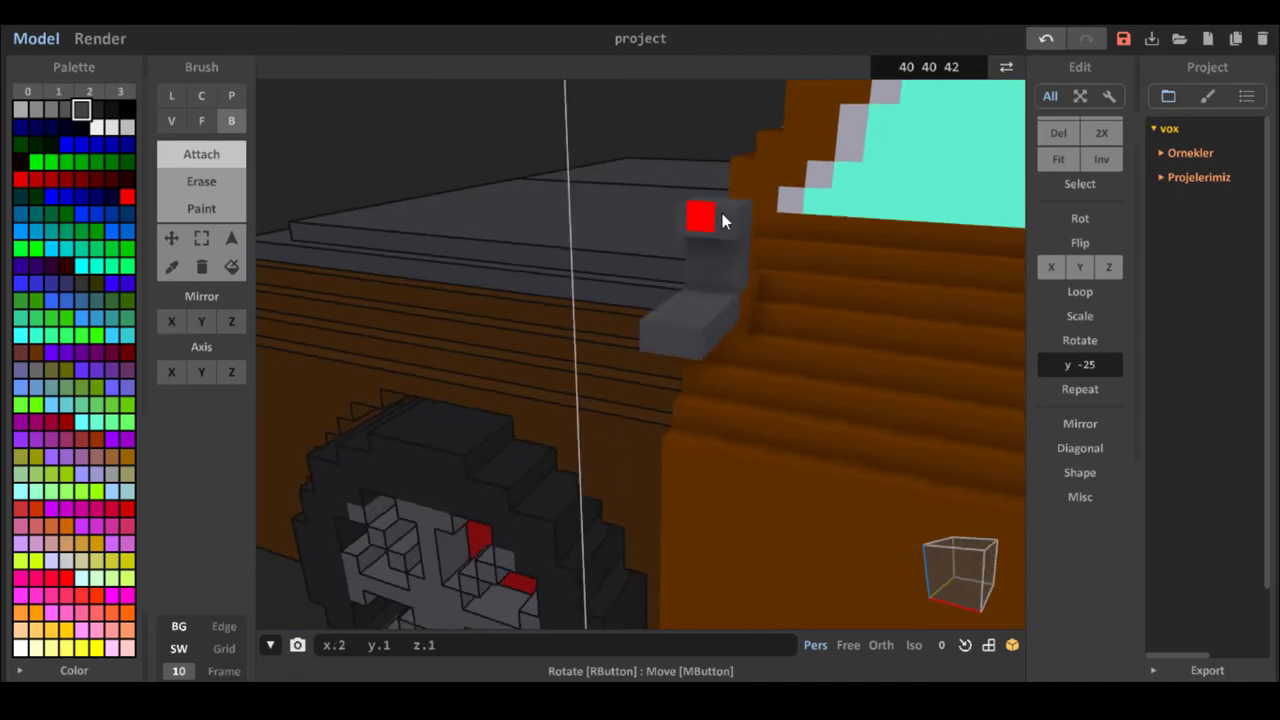
Add dark grey boxes along the top and outer side of the mirror housing to close its frame.
{"action": "left_click_drag", "start_coordinate": [722, 213], "coordinate": [735, 215]}
{"action": "right_click_drag", "start_coordinate": [735, 215], "coordinate": [610, 372]}
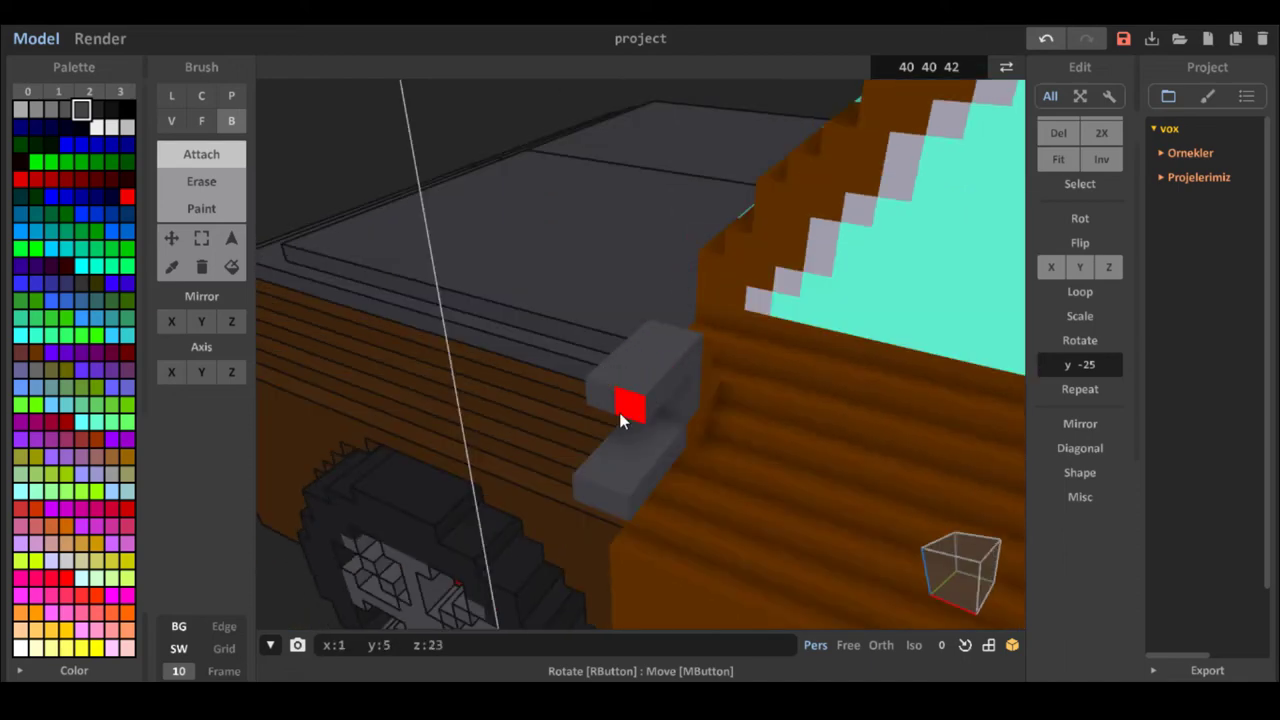
{"action": "left_click_drag", "start_coordinate": [619, 412], "coordinate": [648, 444]}
{"action": "mouse_move", "coordinate": [648, 444]}
{"action": "right_mouse_down"}
{"action": "mouse_move", "coordinate": [737, 364]}
{"action": "mouse_move", "coordinate": [886, 297]}
{"action": "mouse_move", "coordinate": [360, 240]}
{"action": "right_mouse_up"}
Sample a colour from the side mirror and erase the upper outer corner of its housing.
{"action": "left_click", "coordinate": [200, 209]}
{"action": "left_click", "coordinate": [172, 268]}
{"action": "left_click", "coordinate": [622, 208]}
{"action": "mouse_move", "coordinate": [622, 208]}
{"action": "right_mouse_down"}
{"action": "mouse_move", "coordinate": [642, 192]}
{"action": "mouse_move", "coordinate": [525, 266]}
{"action": "right_mouse_up"}
{"action": "mouse_move", "coordinate": [277, 210]}
{"action": "right_mouse_down"}
{"action": "mouse_move", "coordinate": [453, 277]}
{"action": "mouse_move", "coordinate": [505, 264]}
{"action": "mouse_move", "coordinate": [375, 262]}
{"action": "right_mouse_up"}
{"action": "key", "text": "r"}
{"action": "left_click", "coordinate": [517, 234]}
Paint the inner rectangle of the side mirror green as its glass.
{"action": "left_click", "coordinate": [127, 318]}
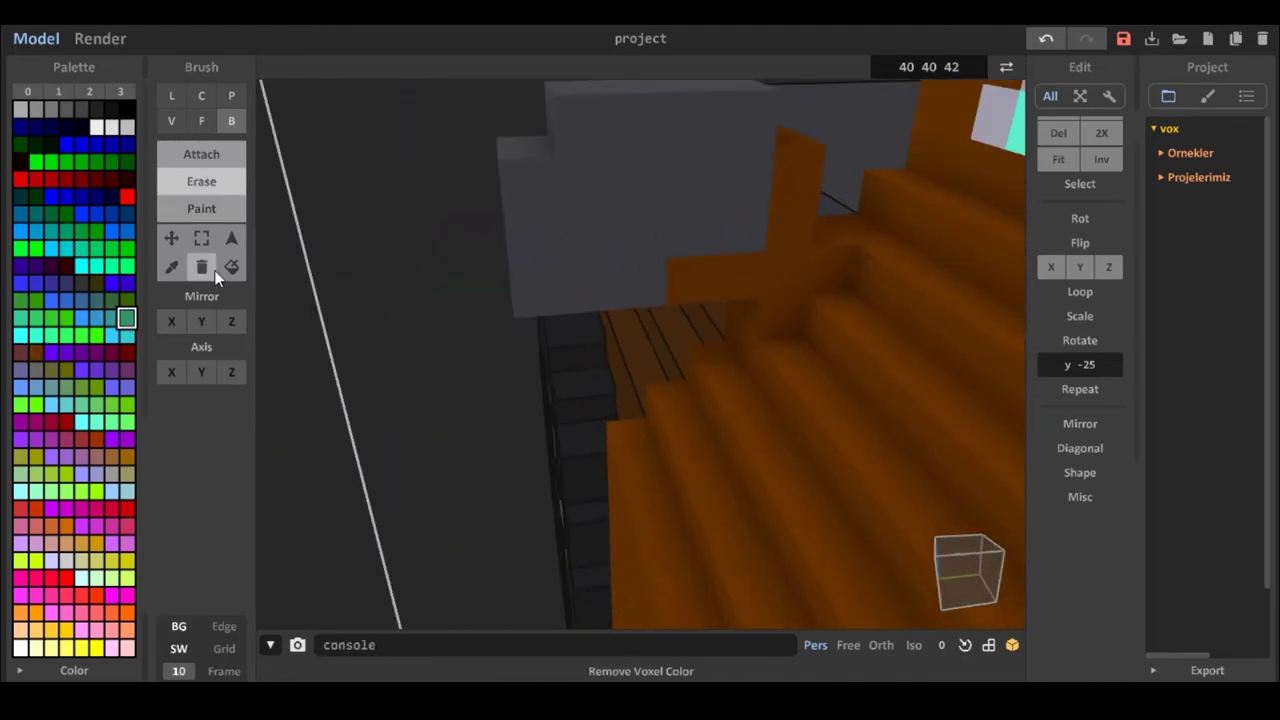
{"action": "left_click", "coordinate": [210, 211]}
{"action": "mouse_move", "coordinate": [590, 236]}
{"action": "left_mouse_down"}
{"action": "mouse_move", "coordinate": [631, 203]}
{"action": "mouse_move", "coordinate": [693, 211]}
{"action": "left_mouse_up"}
{"action": "right_click_drag", "start_coordinate": [693, 211], "coordinate": [678, 198]}
{"action": "scroll", "coordinate": [678, 198], "scroll_direction": "down", "scroll_amount": 3}
{"action": "scroll", "coordinate": [678, 194], "scroll_direction": "down", "scroll_amount": 3}
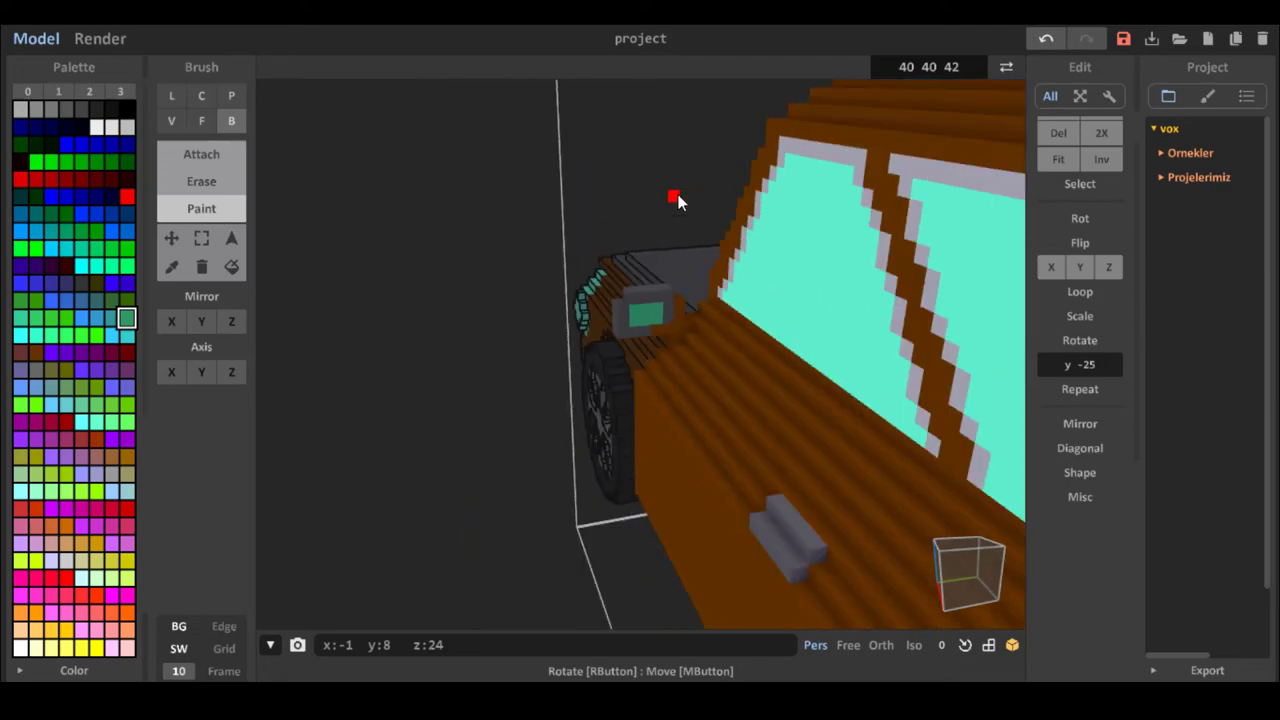
Box-select the side mirror area and set the object's size to 40 40 42.
{"action": "left_click", "coordinate": [202, 238]}
{"action": "scroll", "coordinate": [562, 346], "scroll_direction": "up", "scroll_amount": 3}
{"action": "left_click_drag", "start_coordinate": [752, 288], "coordinate": [729, 314]}
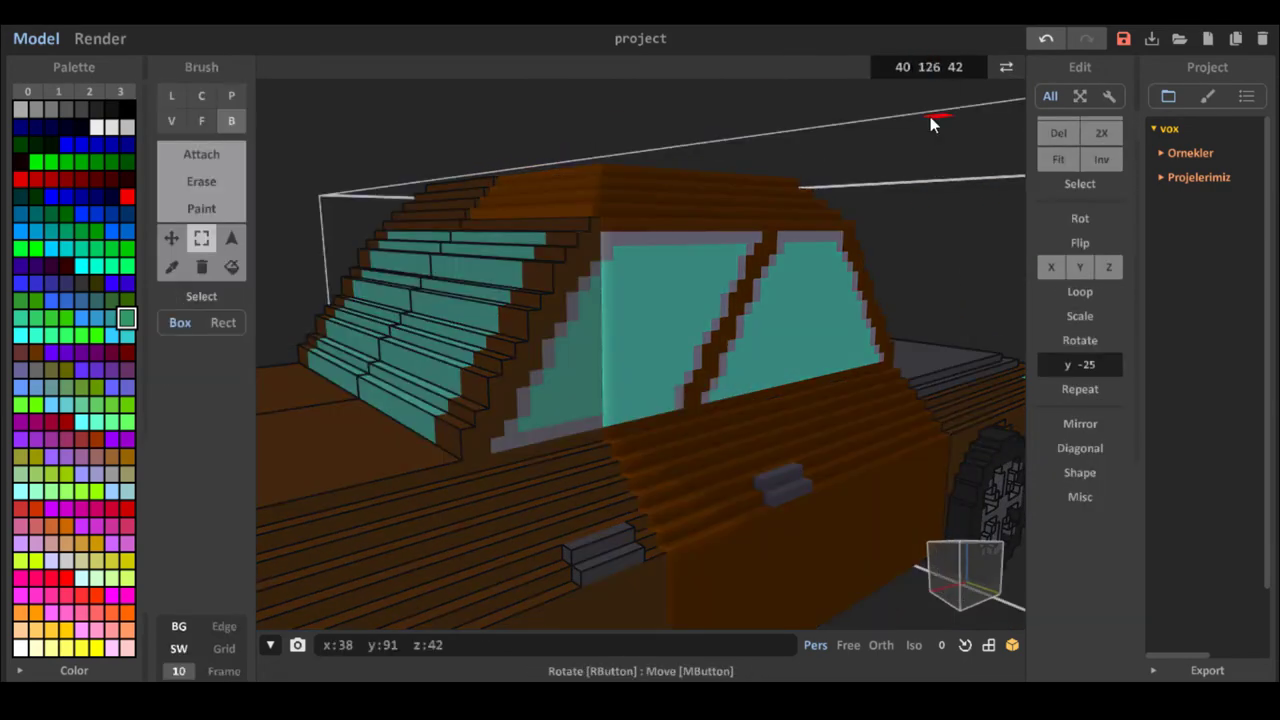
{"action": "double_click", "coordinate": [928, 67]}
{"action": "type", "text": "40 40 42"}
{"action": "key", "text": "Return"}
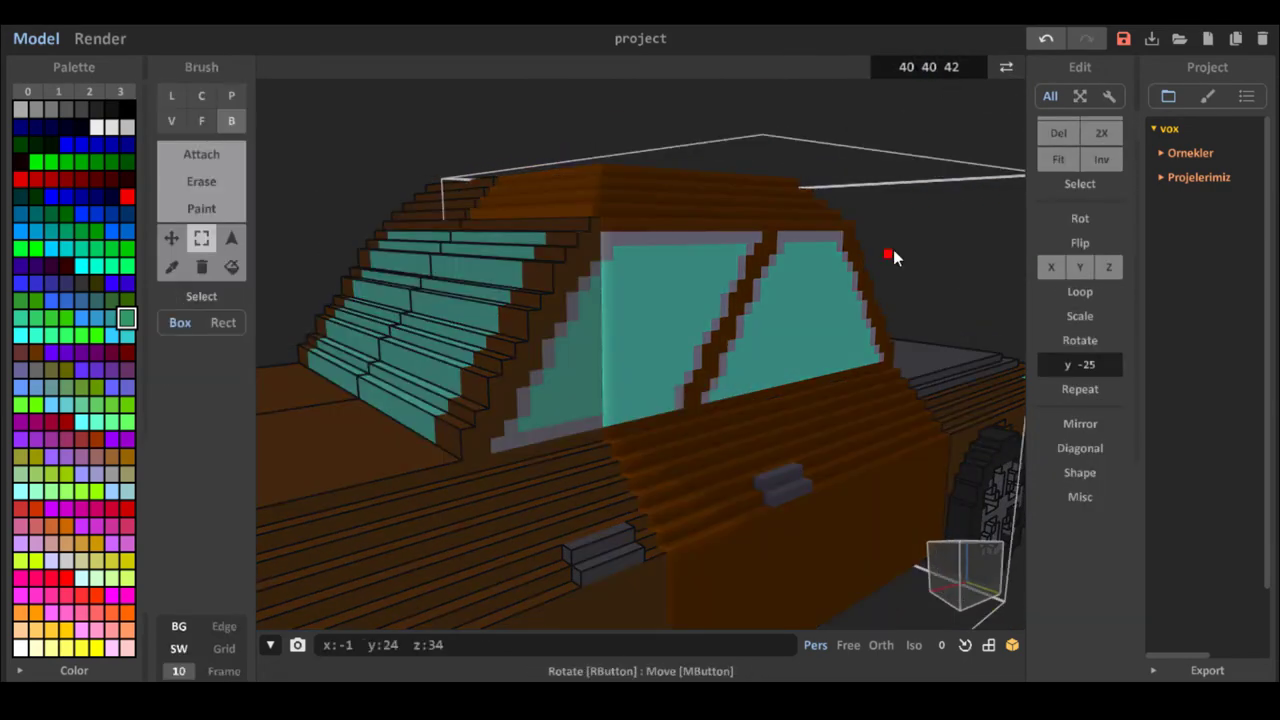
Open the rear body object containing the licence plate and tail light for voxel editing.
{"action": "scroll", "coordinate": [893, 249], "scroll_direction": "down", "scroll_amount": 3}
{"action": "right_click_drag", "start_coordinate": [400, 330], "coordinate": [789, 305]}
{"action": "scroll", "coordinate": [789, 305], "scroll_direction": "up", "scroll_amount": 4}
{"action": "scroll", "coordinate": [653, 316], "scroll_direction": "up", "scroll_amount": 4}
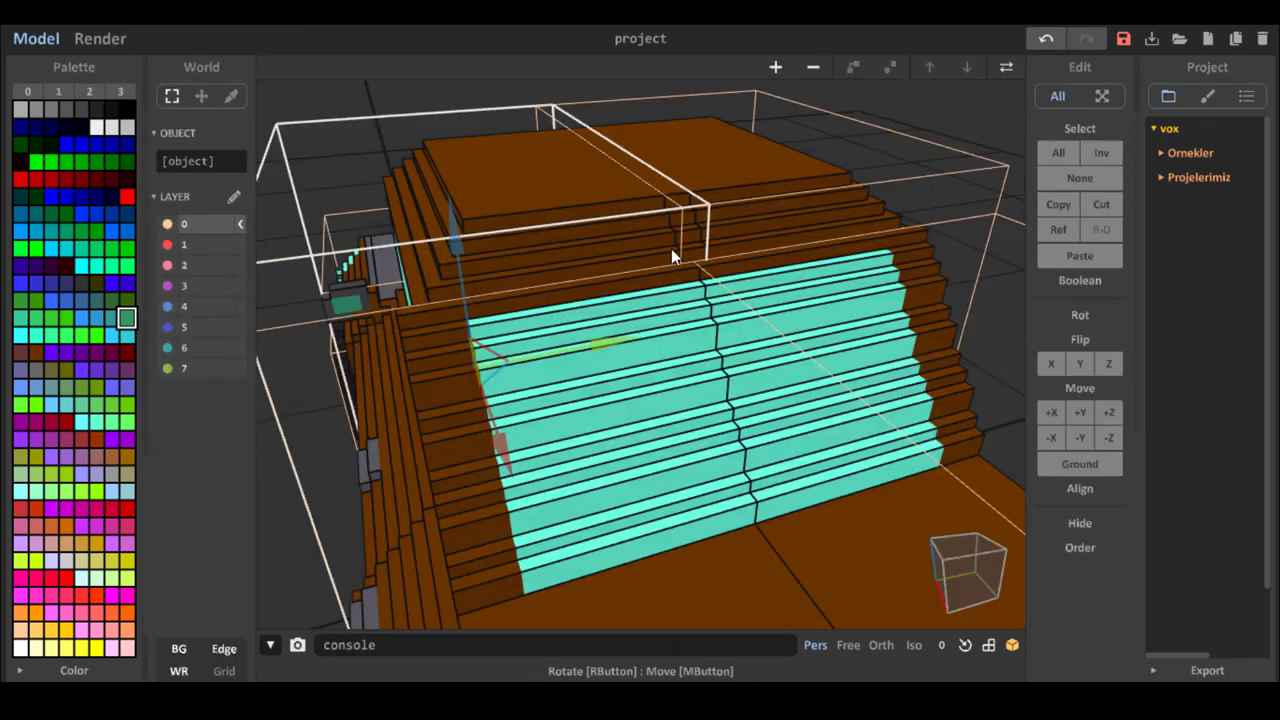
{"action": "mouse_move", "coordinate": [671, 248]}
{"action": "right_mouse_down"}
{"action": "mouse_move", "coordinate": [820, 335]}
{"action": "mouse_move", "coordinate": [910, 311]}
{"action": "mouse_move", "coordinate": [359, 300]}
{"action": "mouse_move", "coordinate": [483, 286]}
{"action": "mouse_move", "coordinate": [373, 465]}
{"action": "mouse_move", "coordinate": [603, 428]}
{"action": "right_mouse_up"}
{"action": "left_click", "coordinate": [820, 335]}
{"action": "scroll", "coordinate": [910, 311], "scroll_direction": "down", "scroll_amount": 5}
{"action": "left_click", "coordinate": [910, 311]}
{"action": "scroll", "coordinate": [603, 428], "scroll_direction": "up", "scroll_amount": 5}
{"action": "double_click", "coordinate": [680, 399]}
Erase a rounded recess for the exhaust in the lower rear panel with the sphere voxel brush, and switch to the face brush.
{"action": "left_click", "coordinate": [172, 121]}
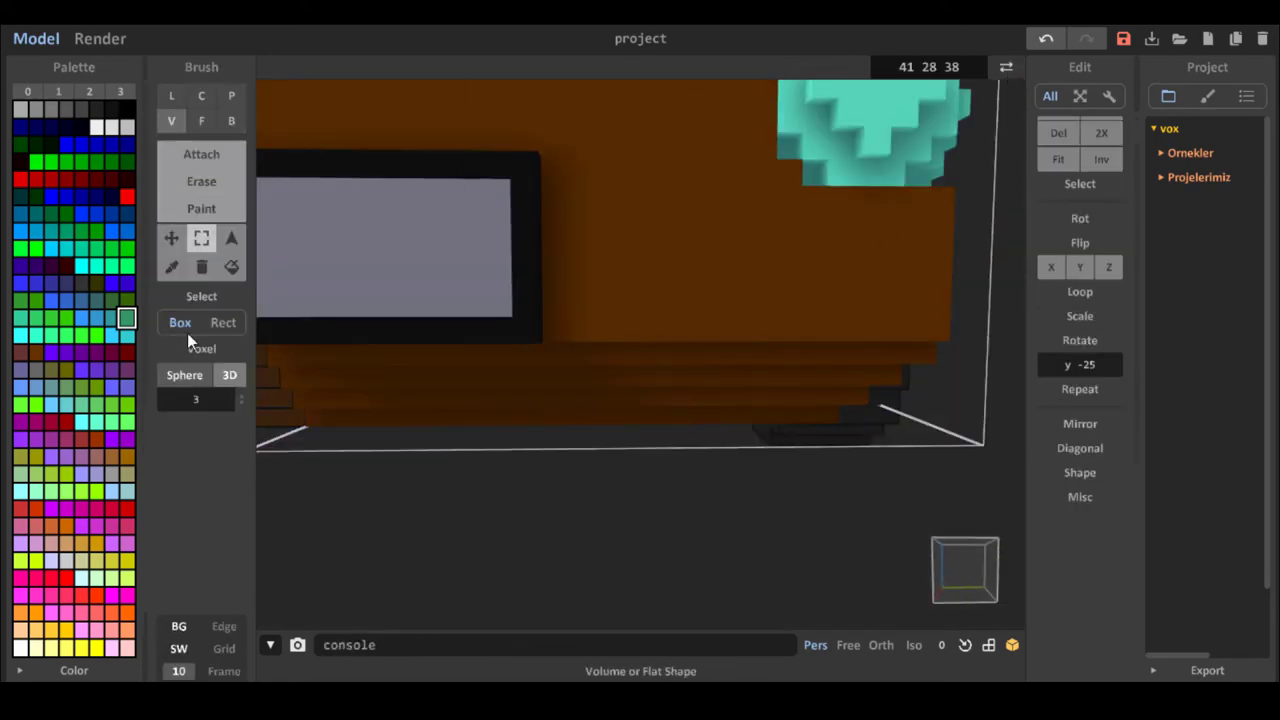
{"action": "left_click", "coordinate": [199, 179]}
{"action": "left_click", "coordinate": [241, 445]}
{"action": "left_click", "coordinate": [713, 358]}
{"action": "right_click_drag", "start_coordinate": [713, 366], "coordinate": [702, 409]}
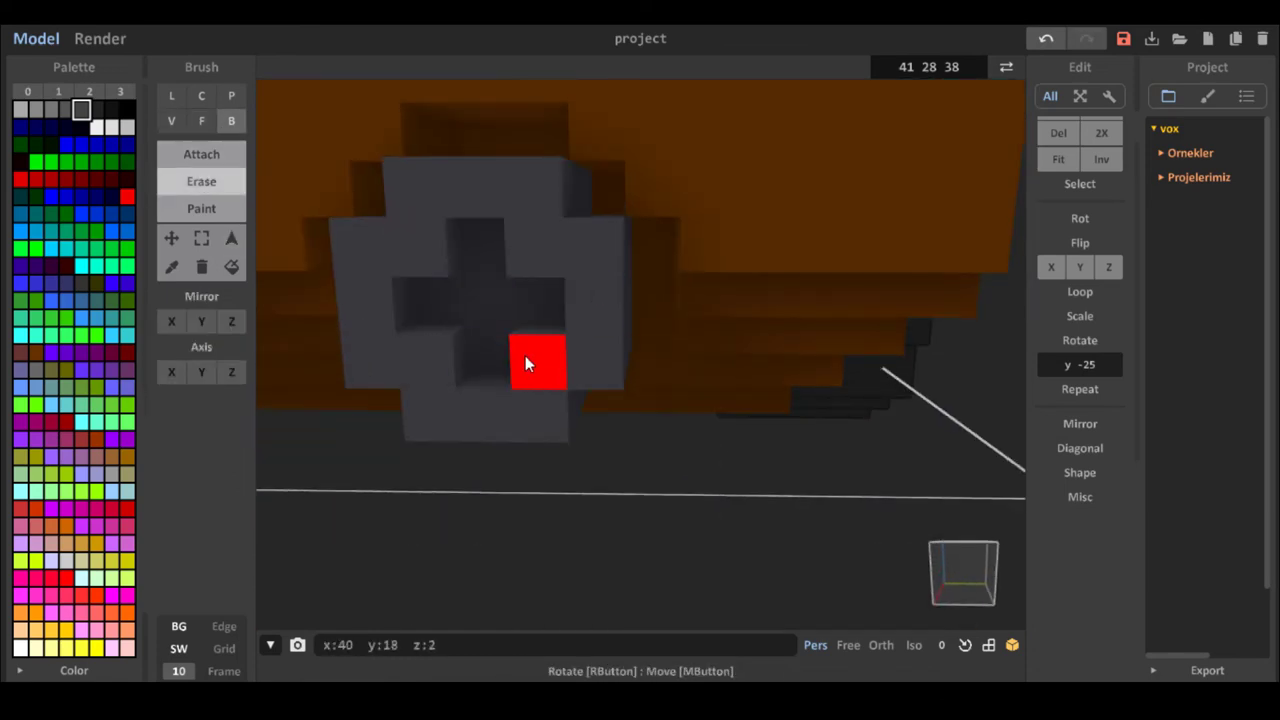
{"action": "left_click", "coordinate": [201, 120]}
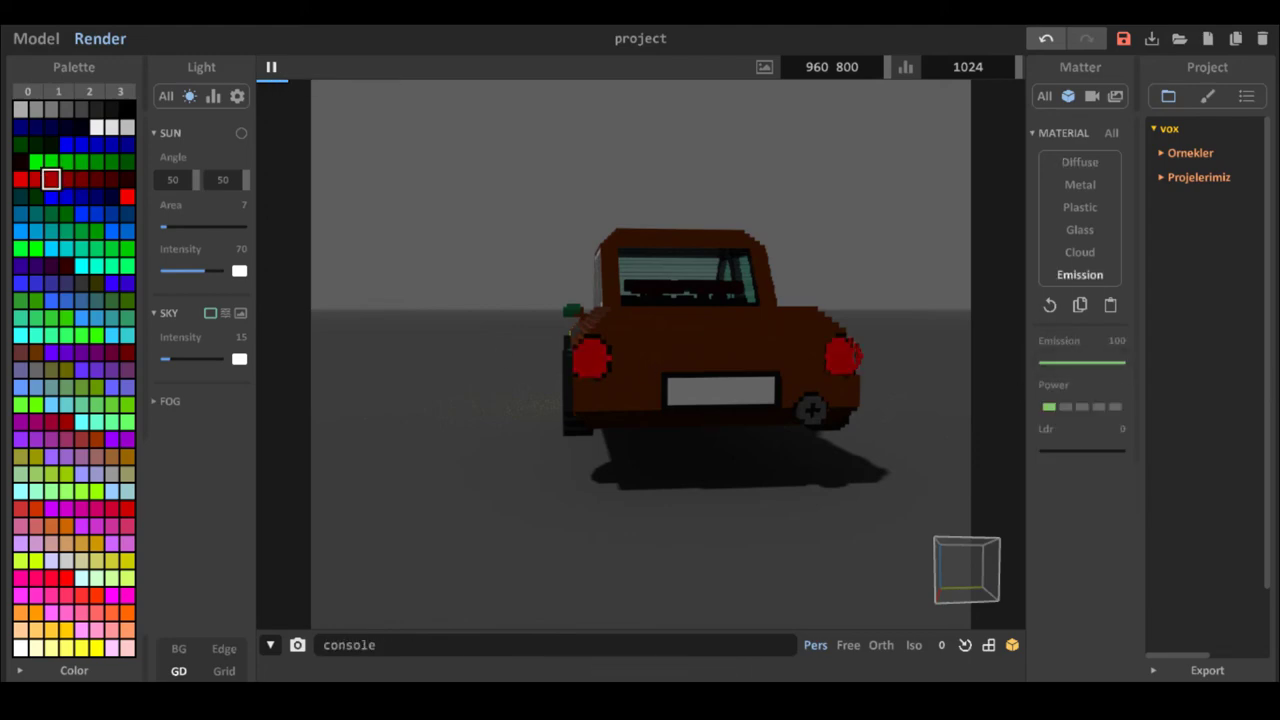
Set the emission power of the red tail-light material to the third level.
{"action": "right_click_drag", "start_coordinate": [600, 466], "coordinate": [786, 466]}
{"action": "left_click", "coordinate": [1076, 408]}
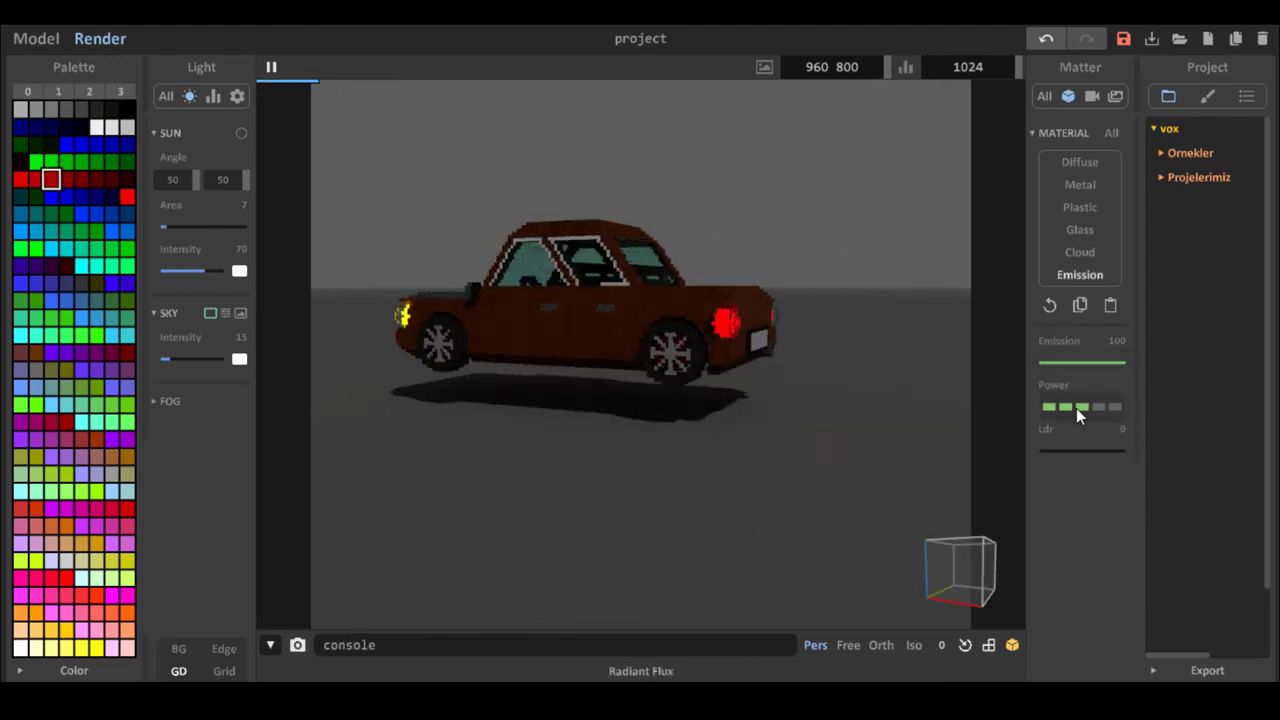
{"action": "right_click_drag", "start_coordinate": [700, 520], "coordinate": [823, 526]}
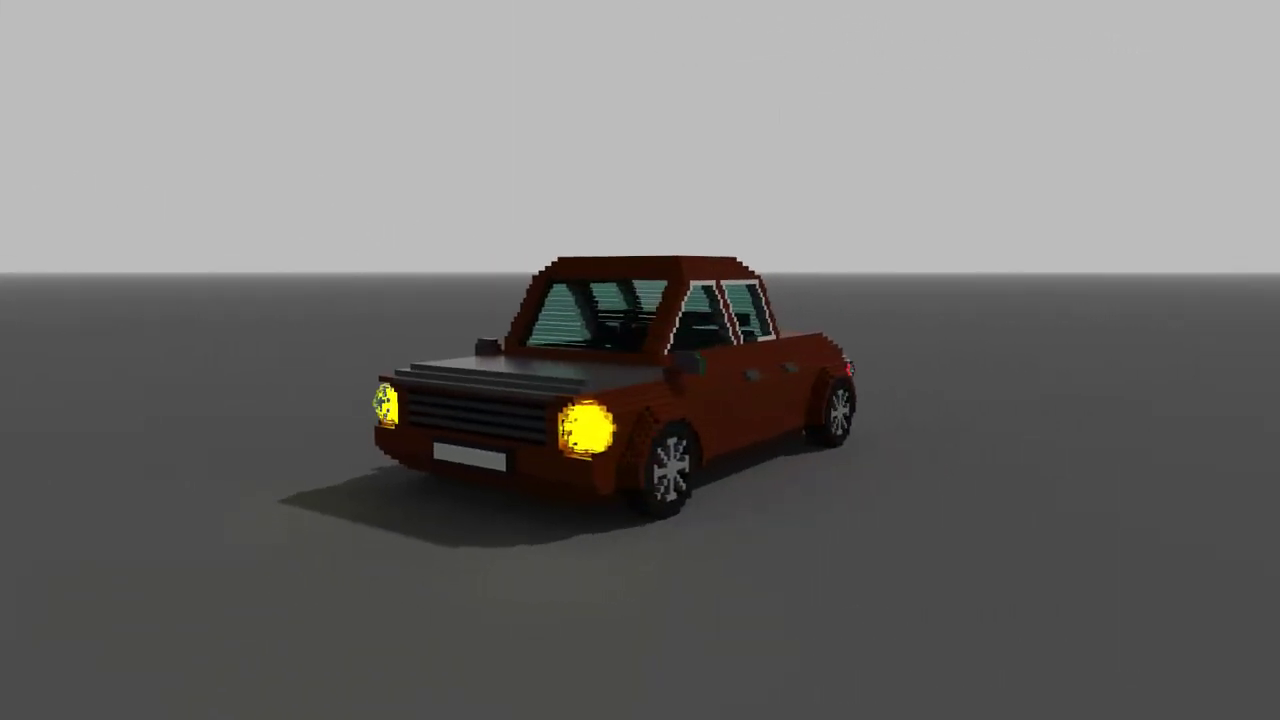